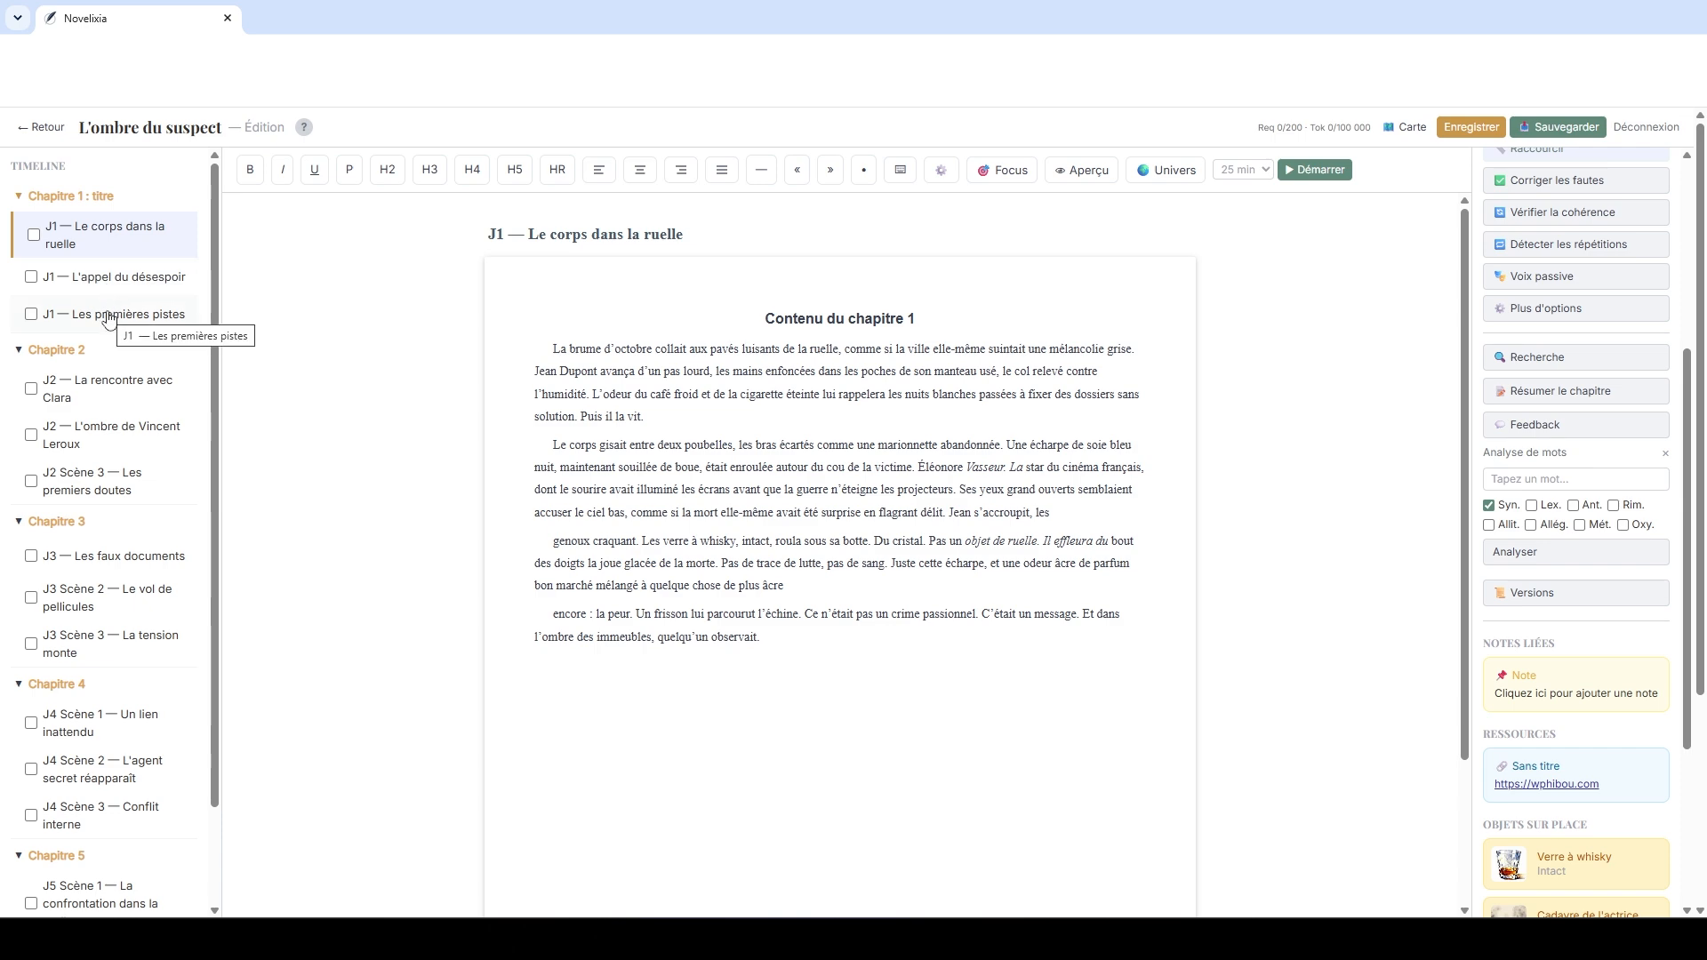
Step: Open the novel's story map, inspect the chapter 1 scene cards up close, and return to the editing view
click(1381, 131)
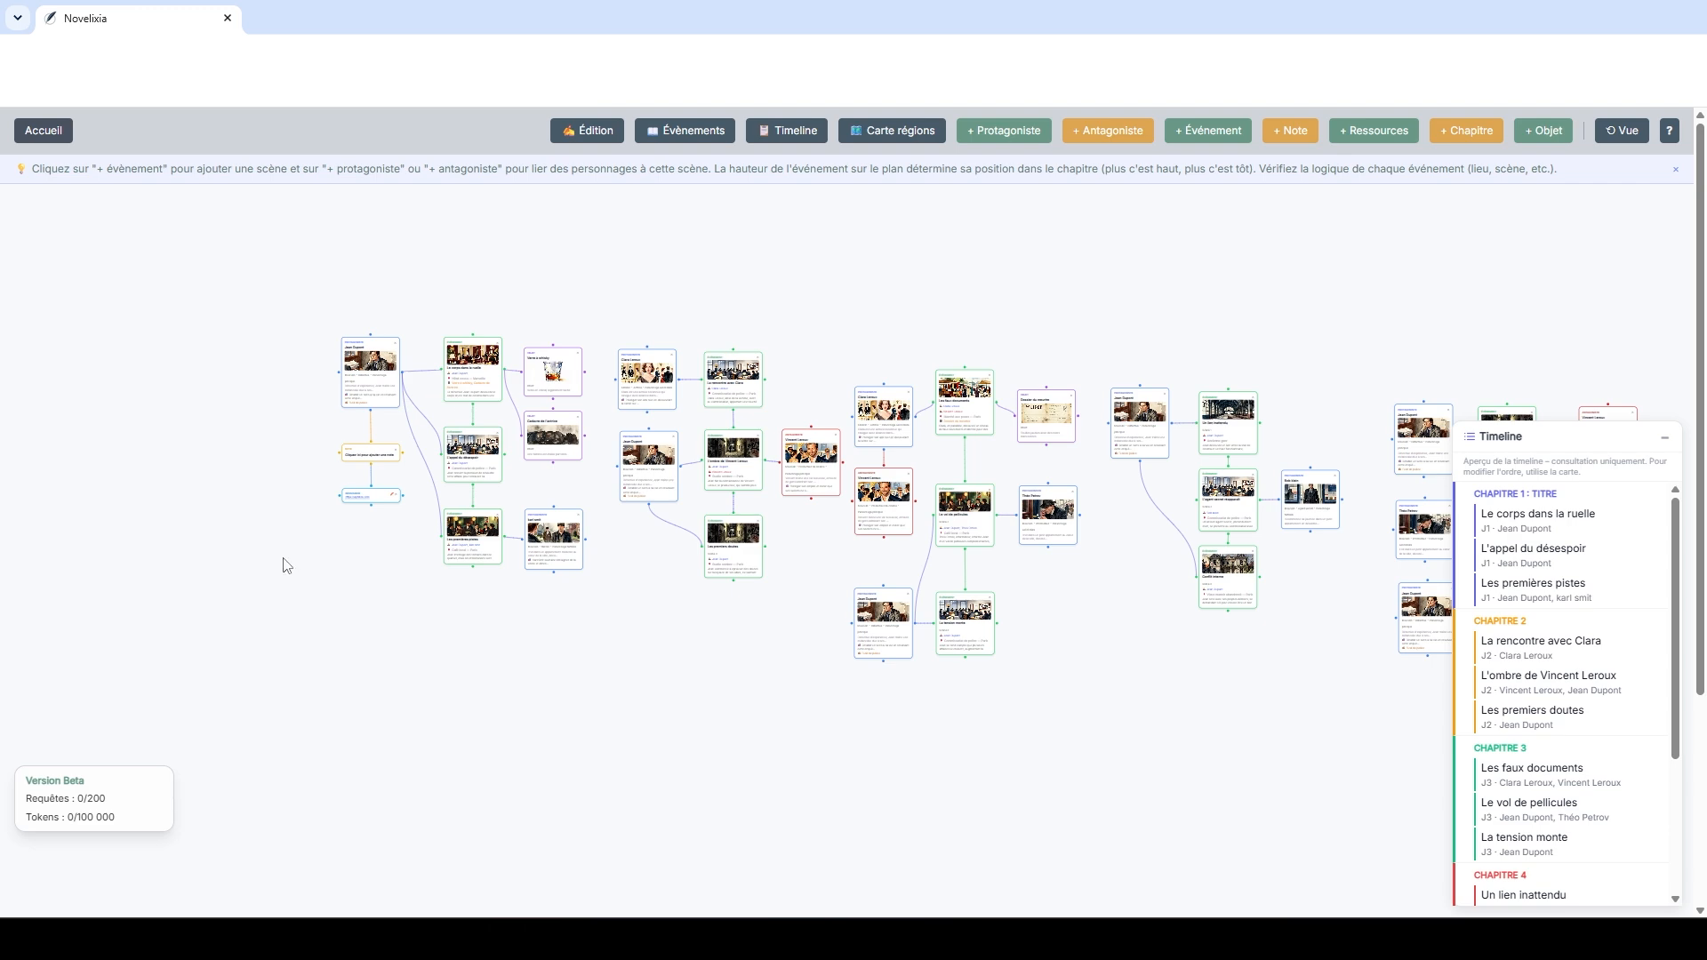
scroll(284, 566, up, 3)
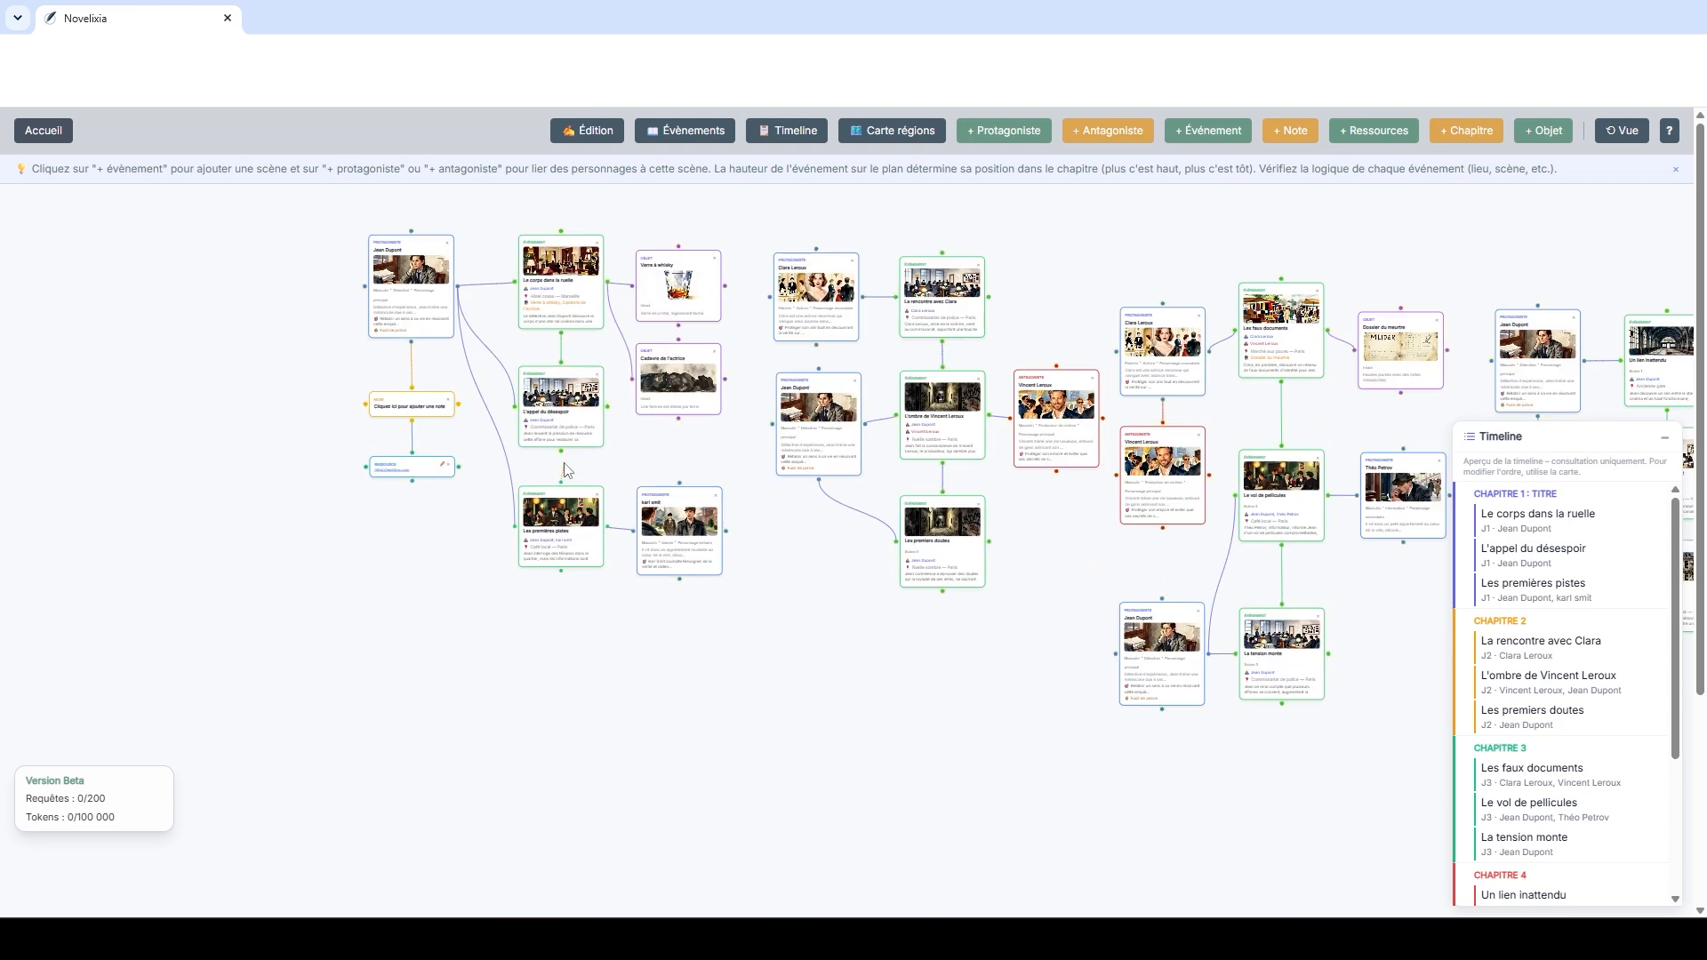
drag(562, 484, 561, 446)
click(591, 131)
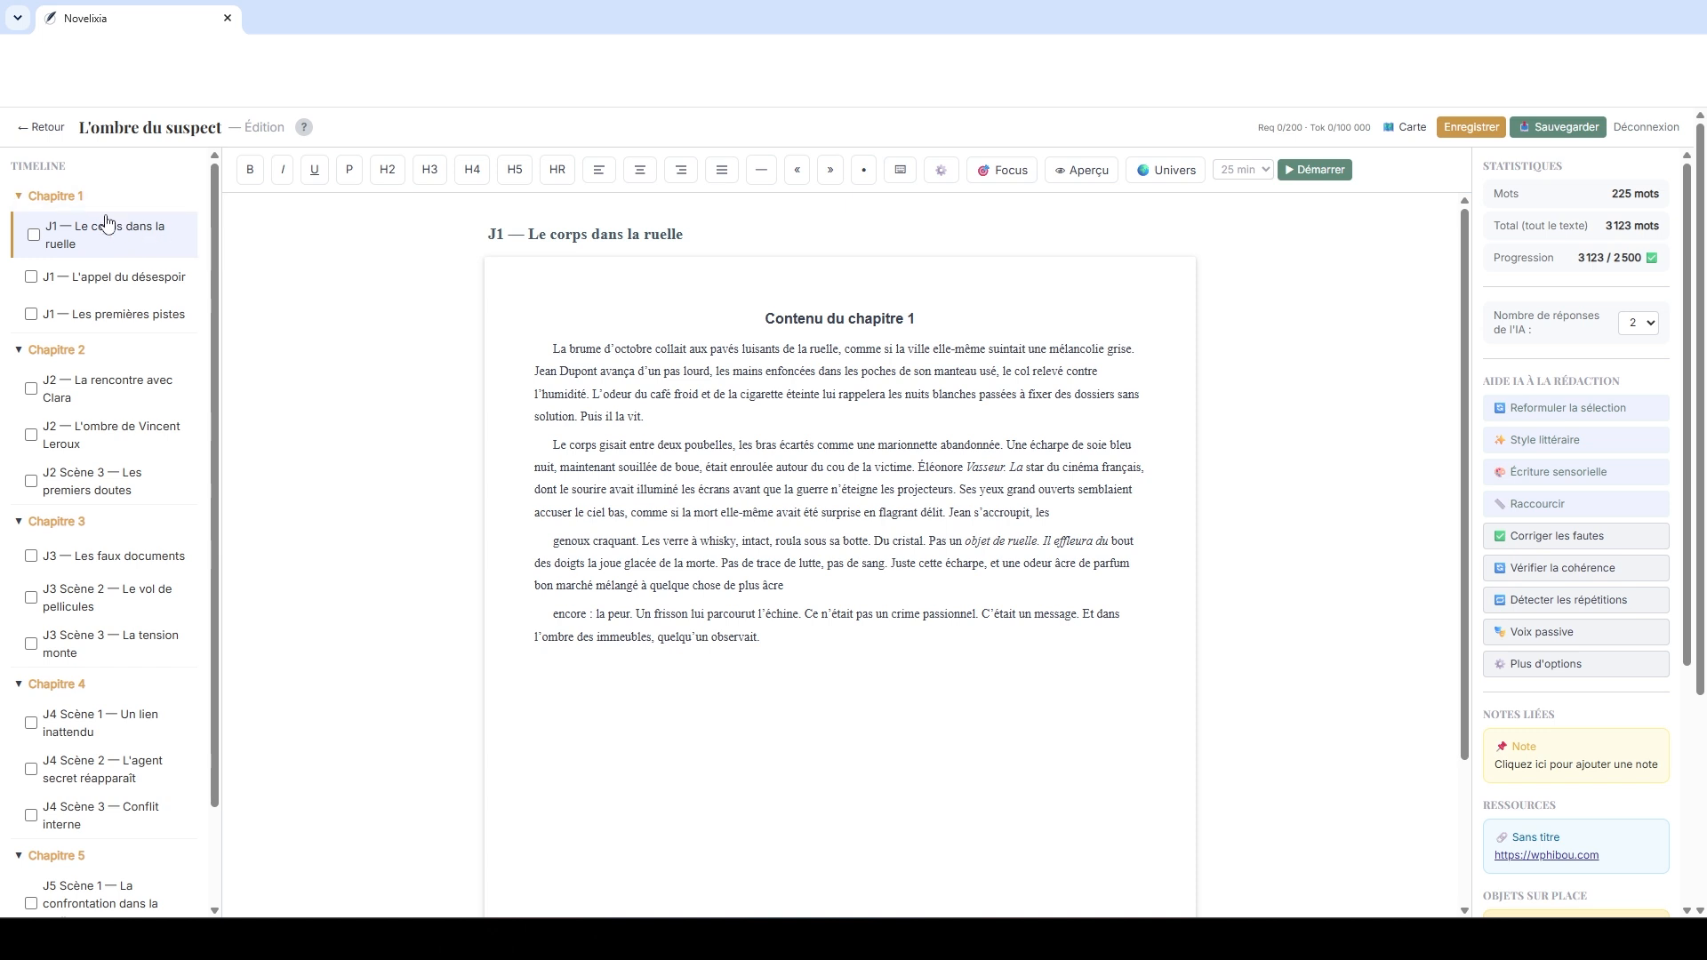
Step: Look through the text of the three Chapitre 1 scenes, finishing with "Le corps dans la ruelle"
click(98, 281)
click(98, 320)
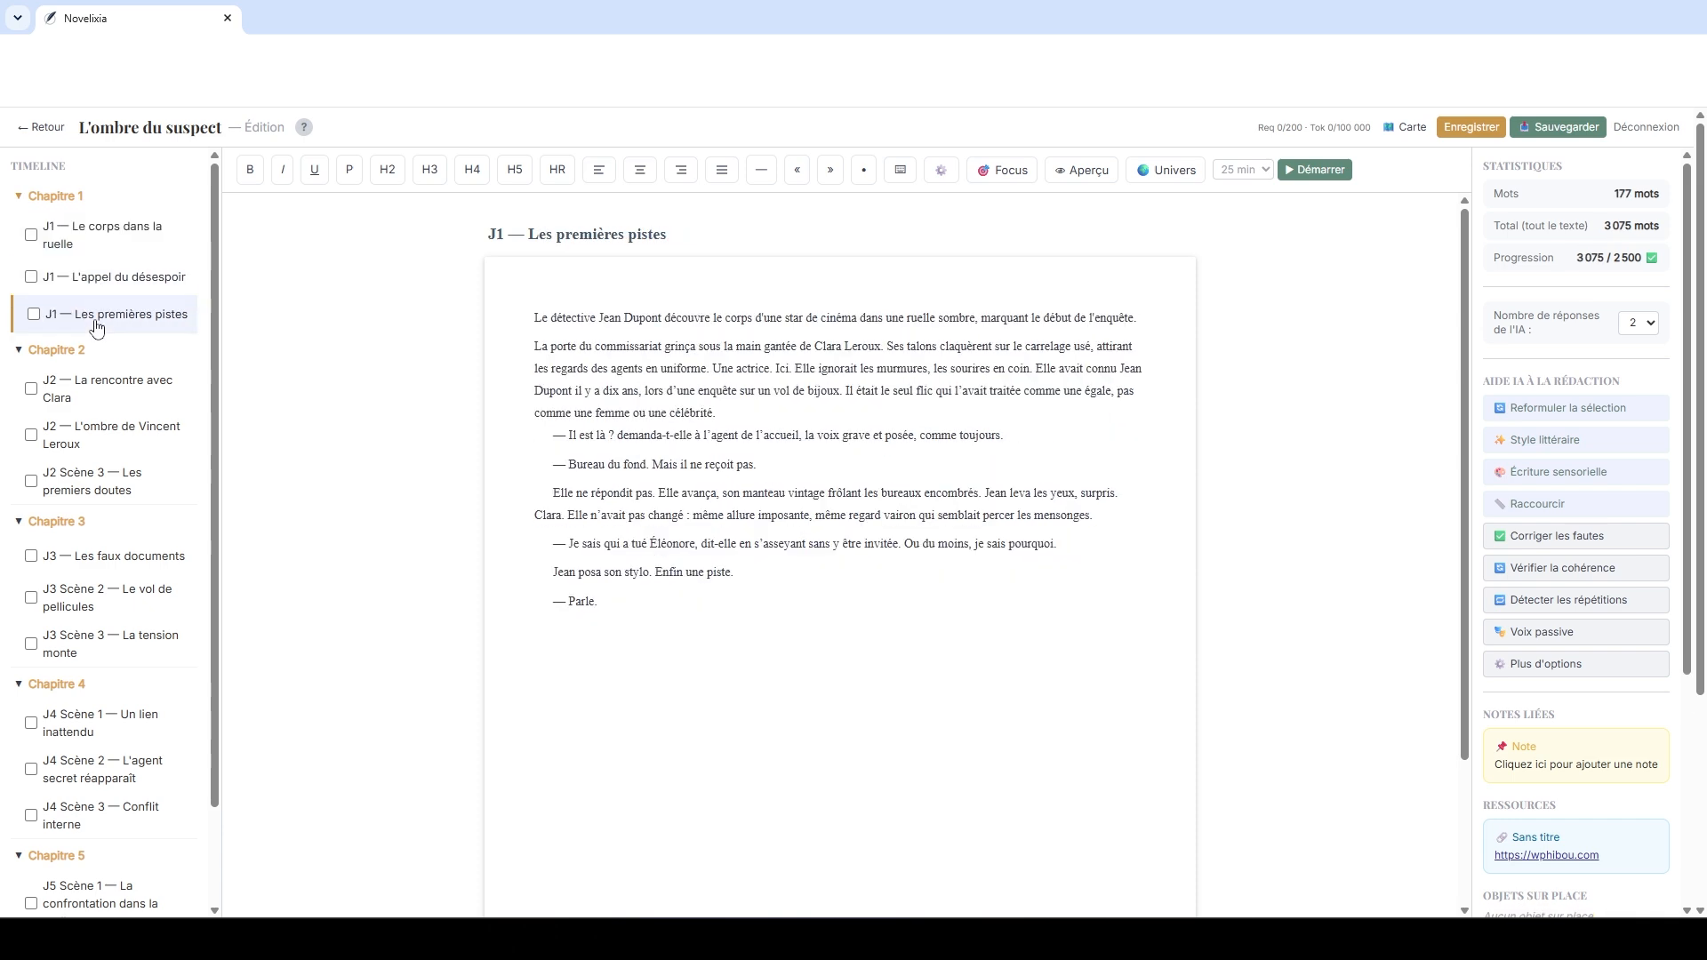
click(93, 281)
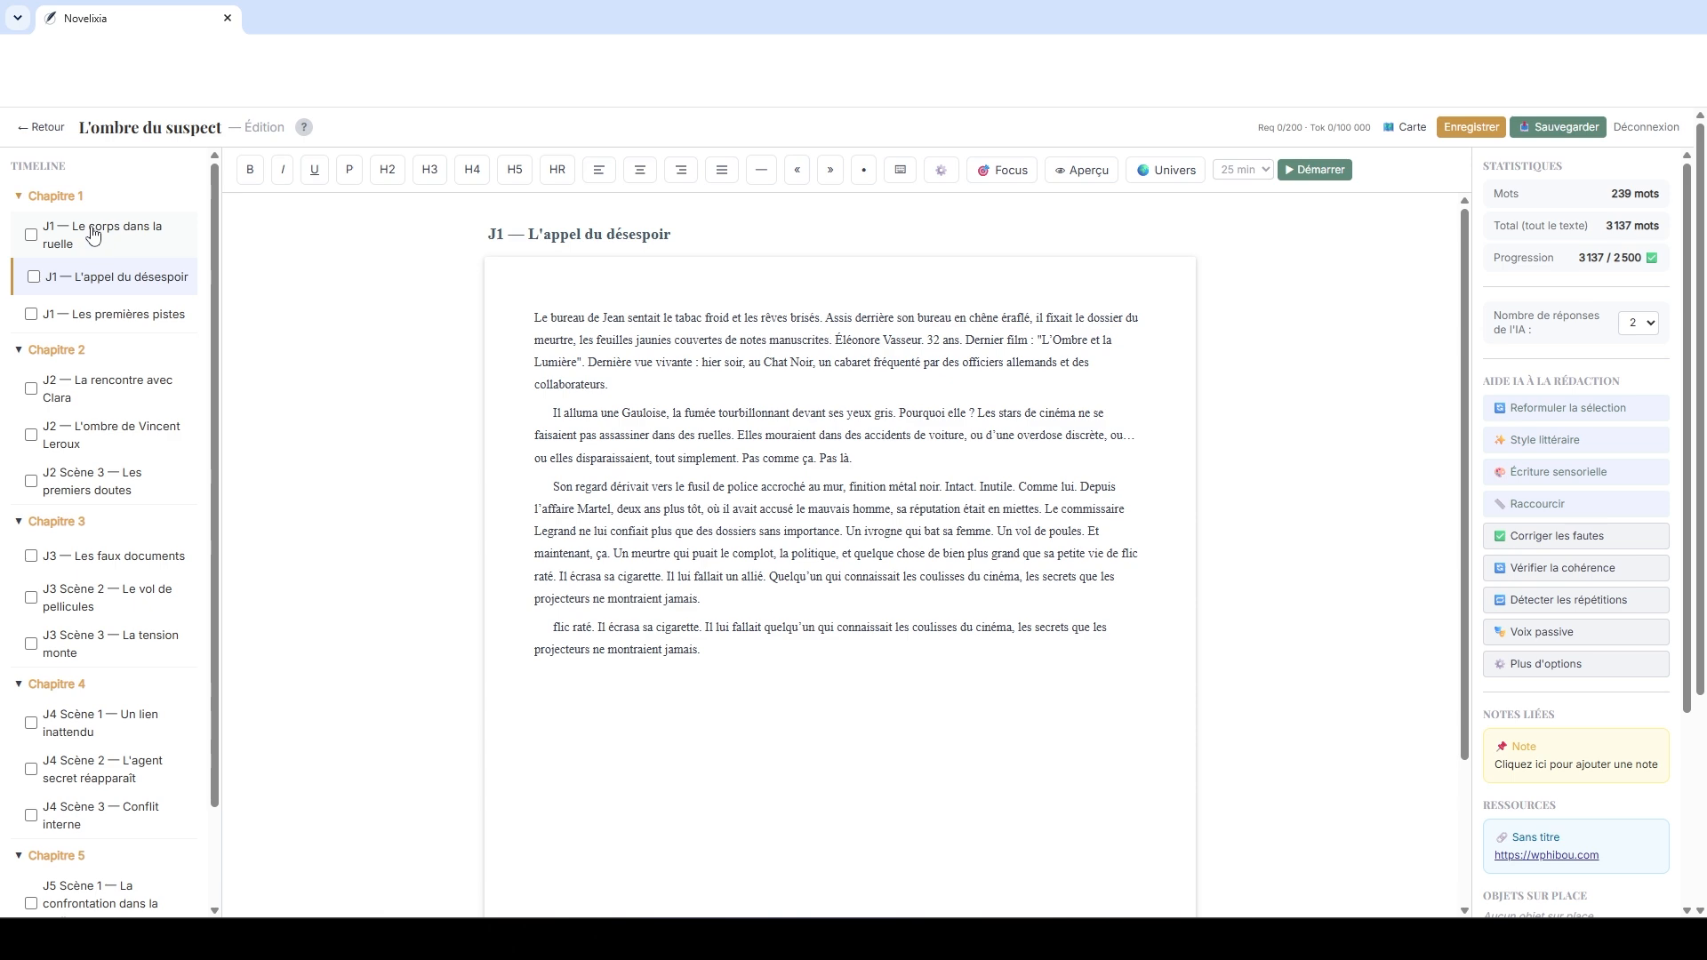
click(94, 235)
scroll(787, 500, down, 2)
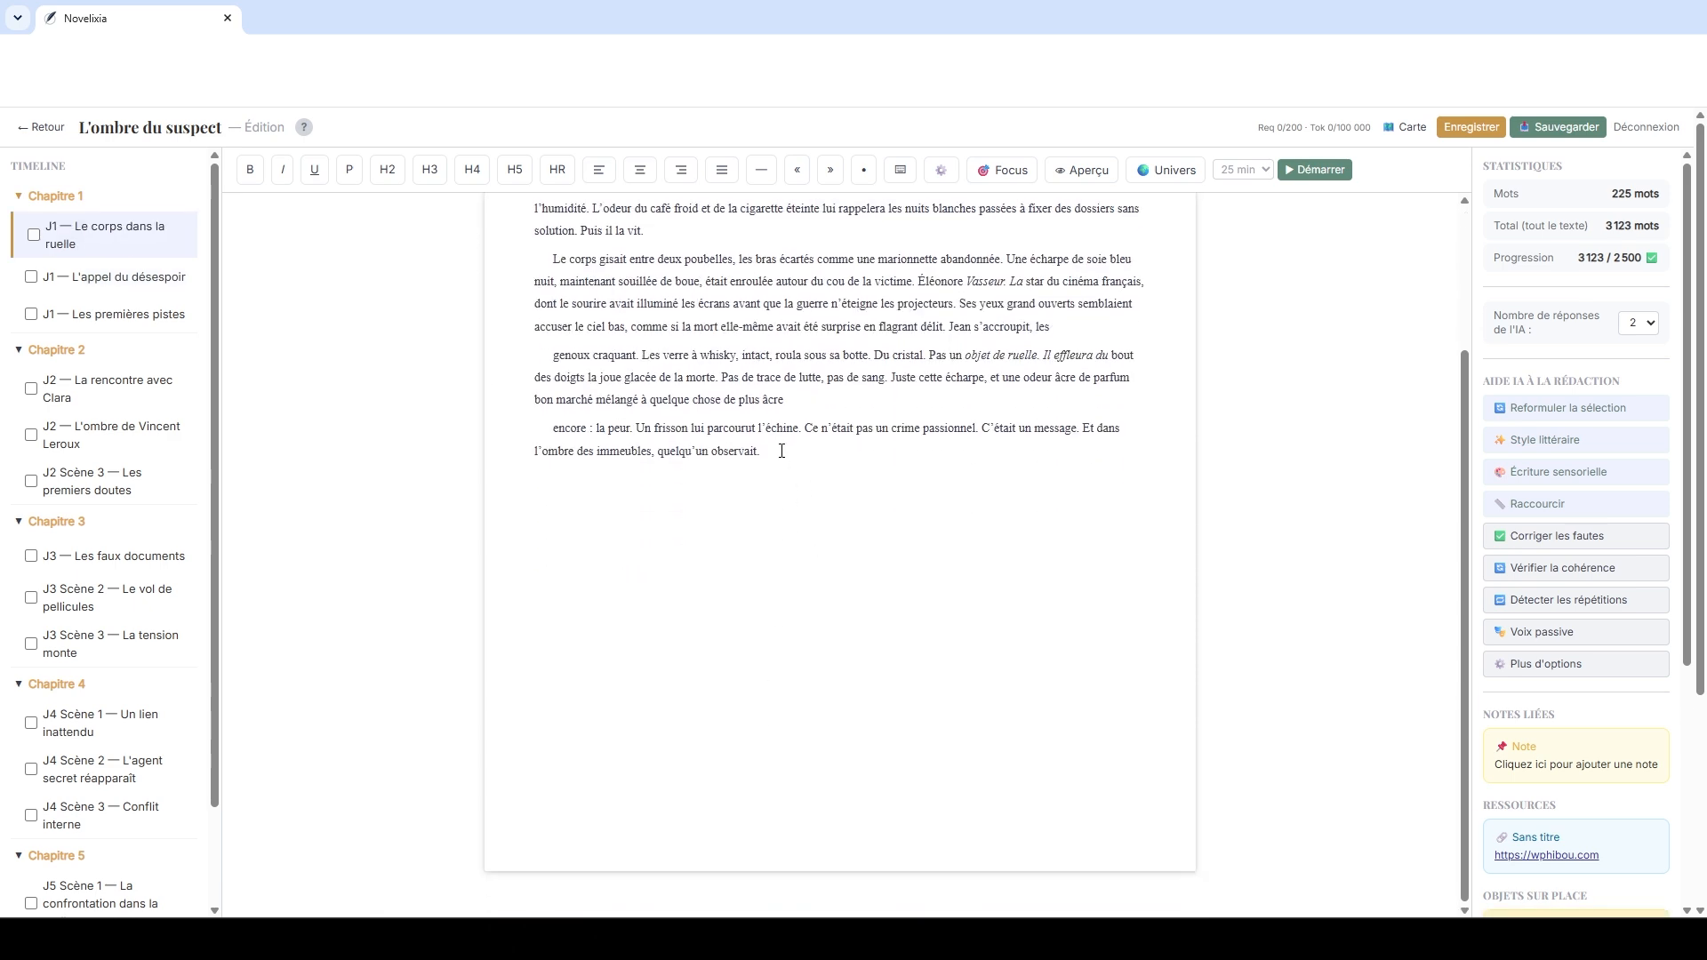
scroll(781, 451, up, 2)
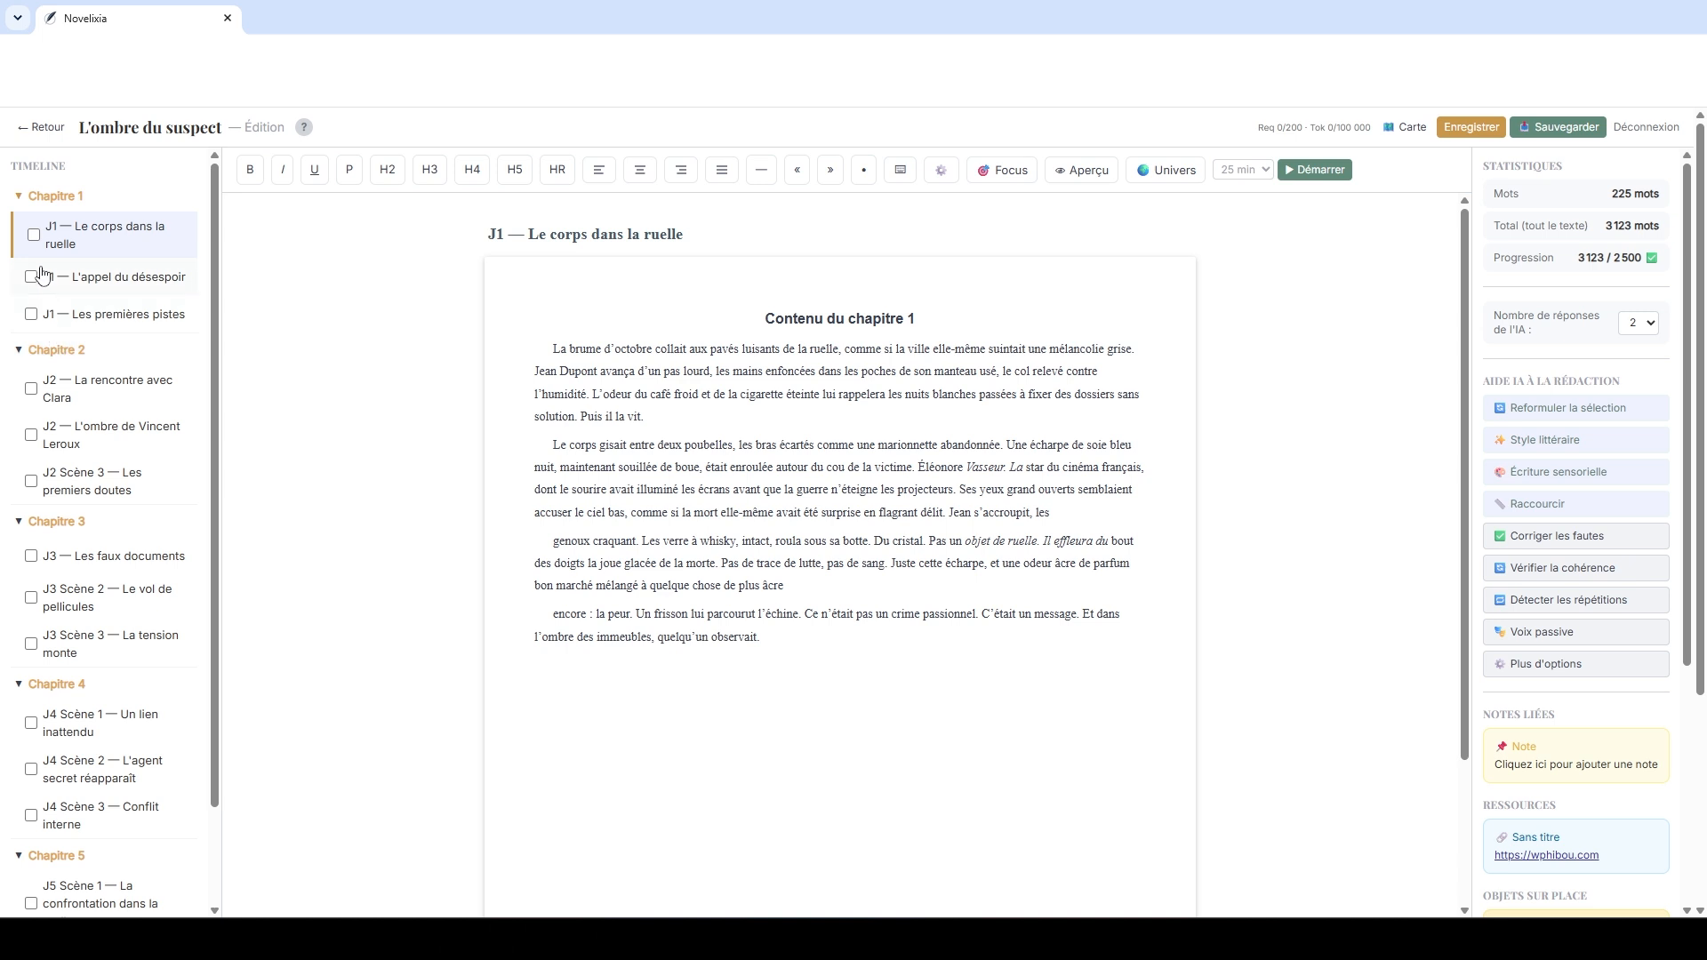
Step: Rename Chapitre 1 in the timeline as "Chapitre 1 : titre"
double_click(71, 194)
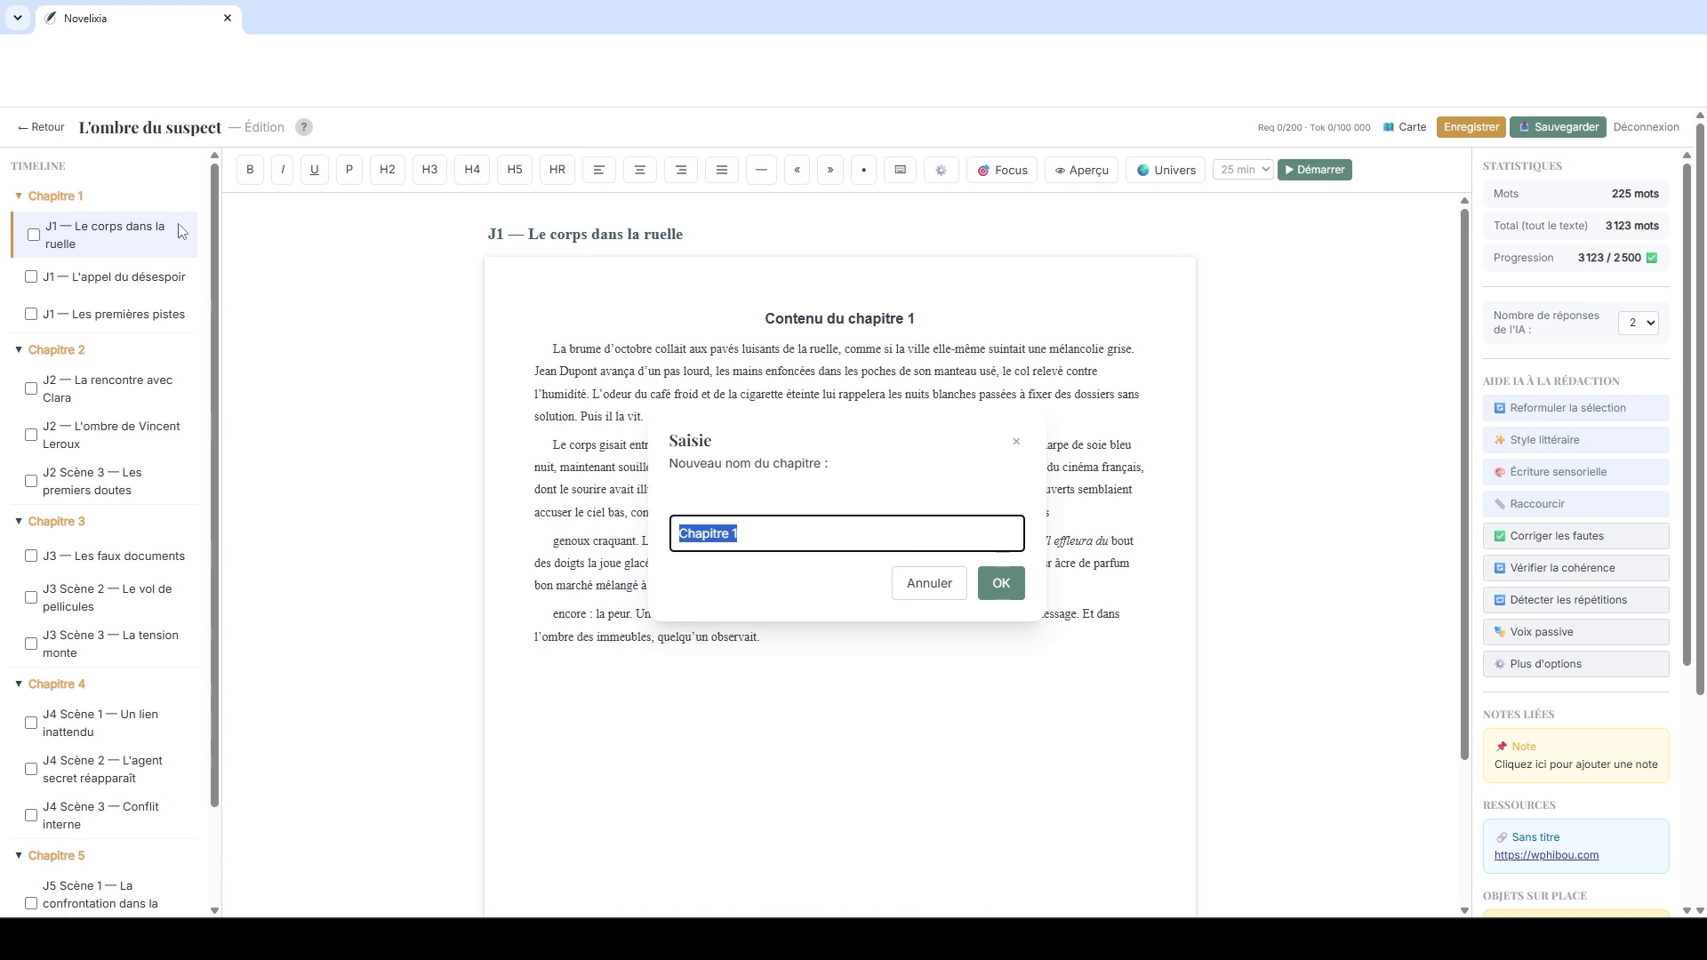
click(764, 532)
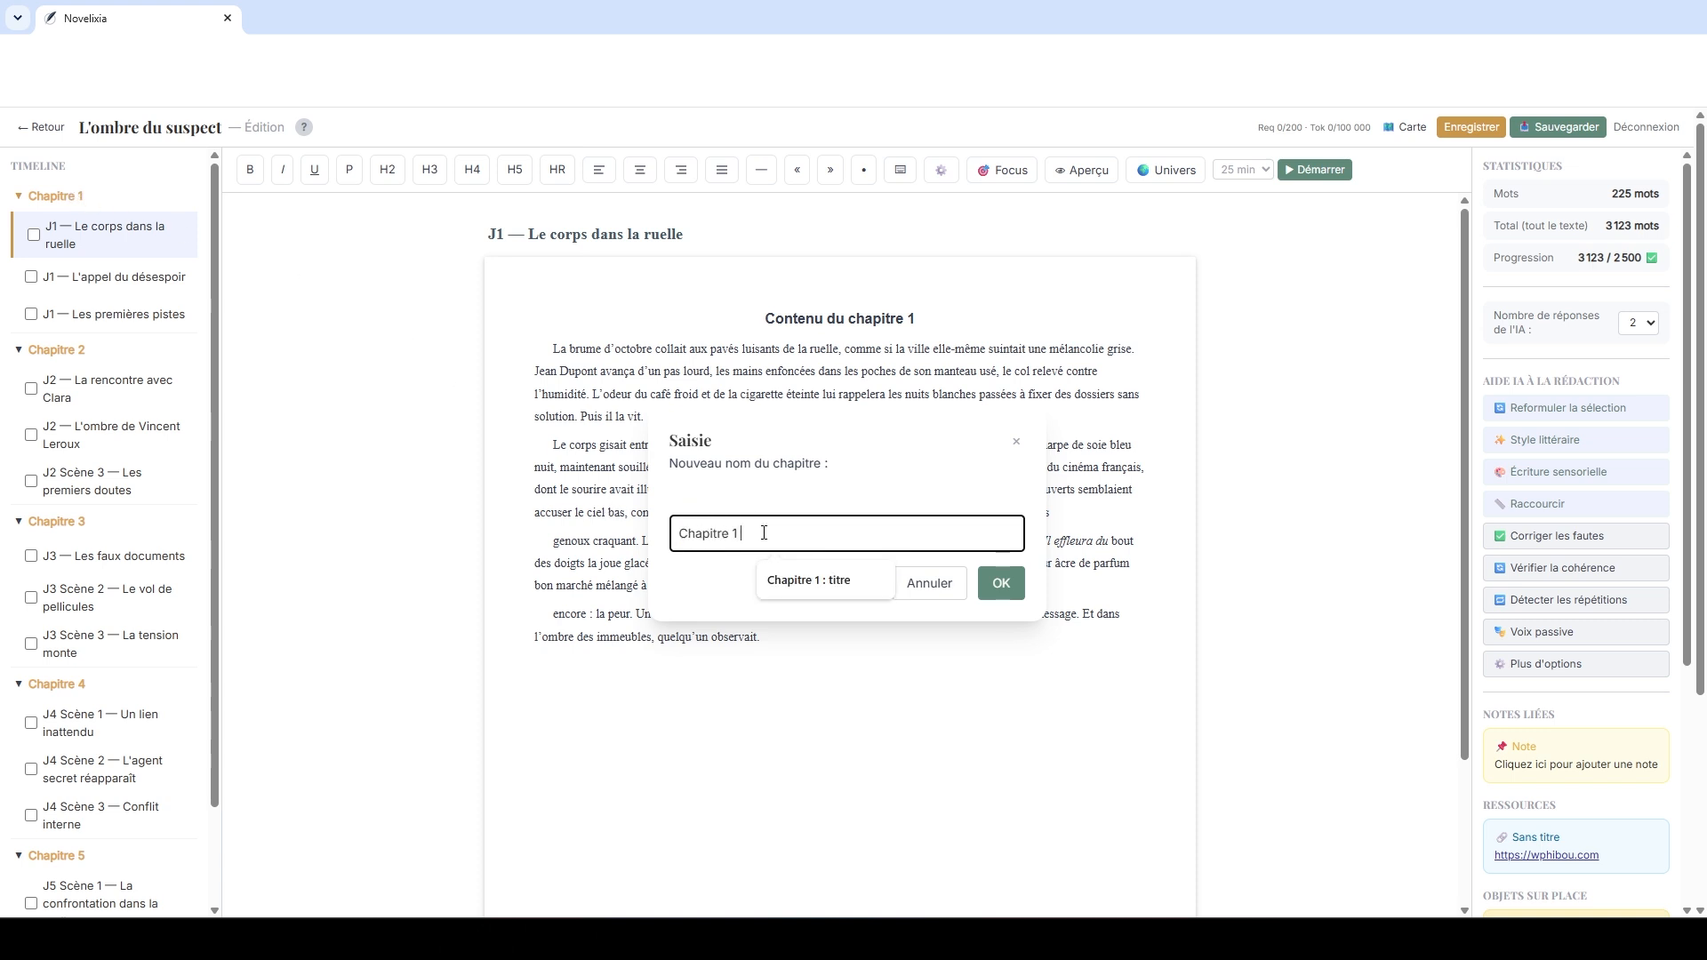
click(805, 581)
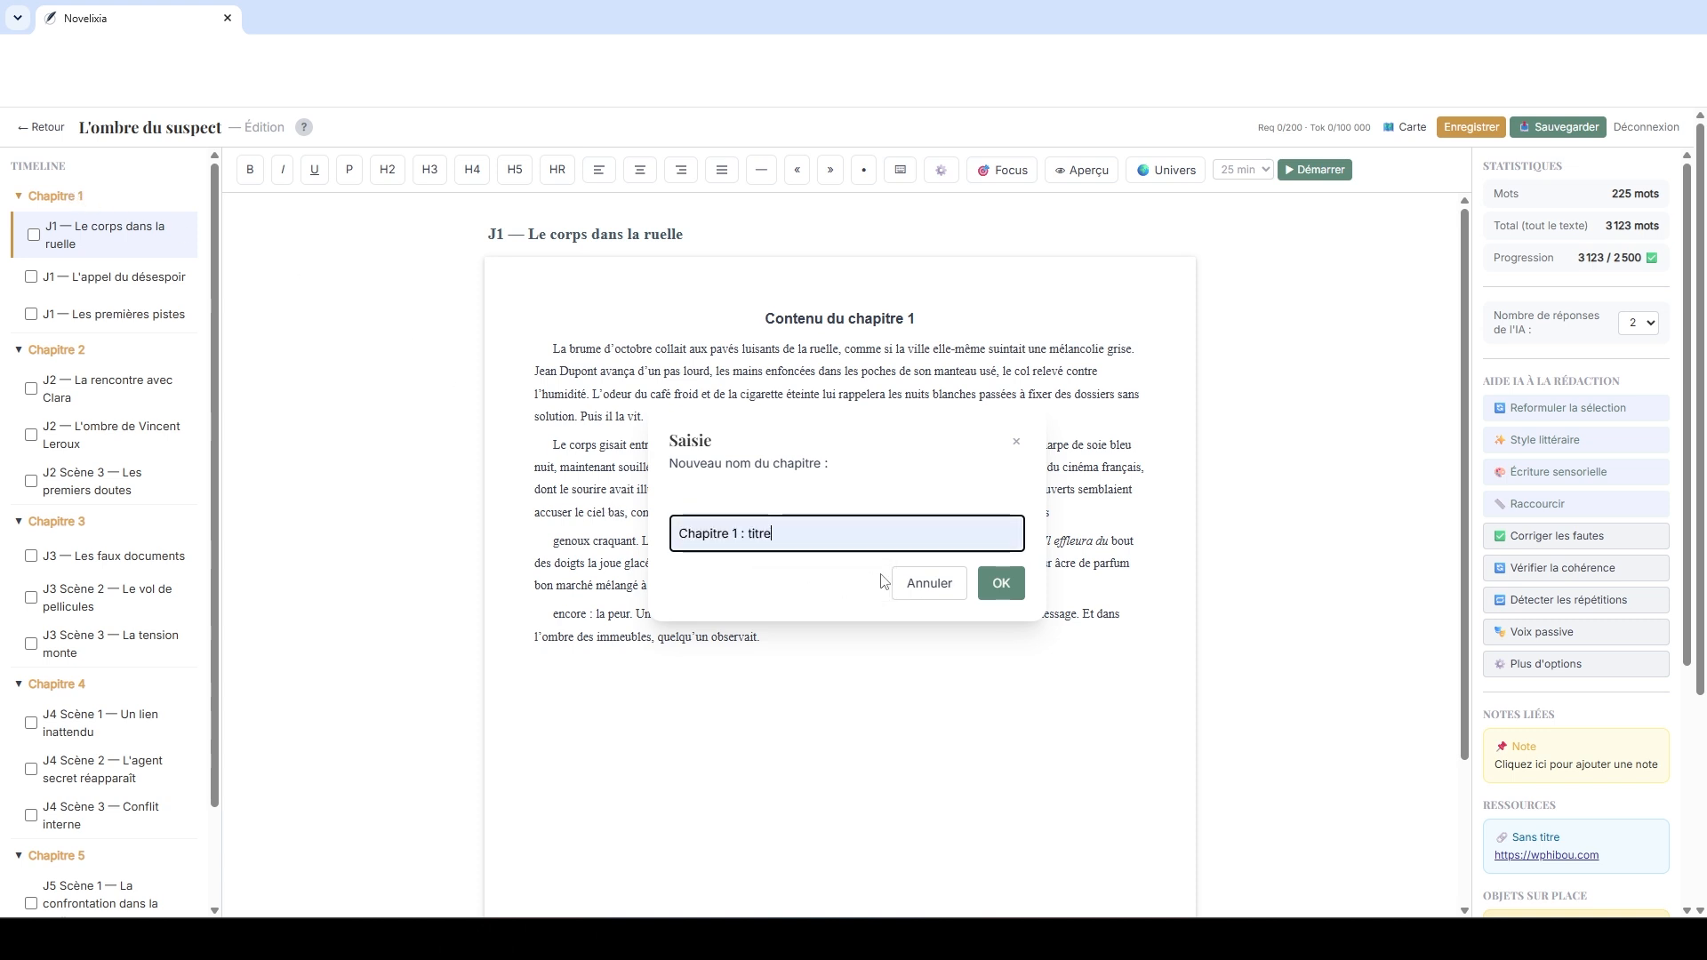
click(981, 589)
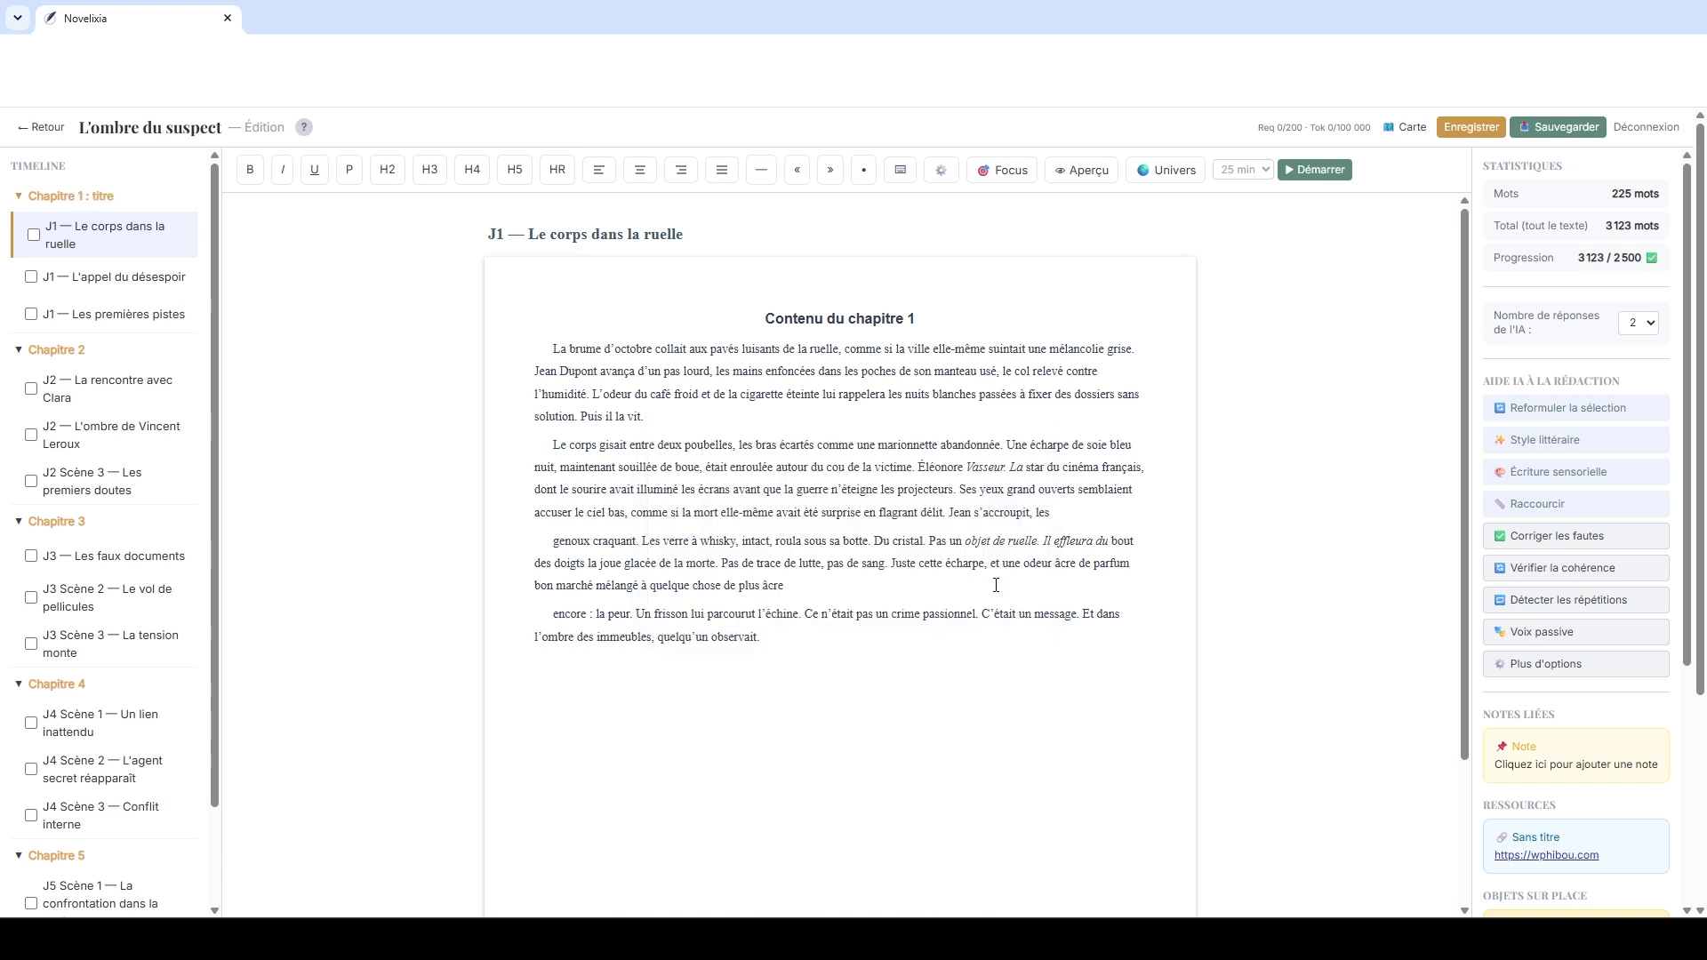
Step: Open the "Le corps dans la ruelle" scene sheet, examine its title, summary, objective and on-site objects, and close it
click(92, 235)
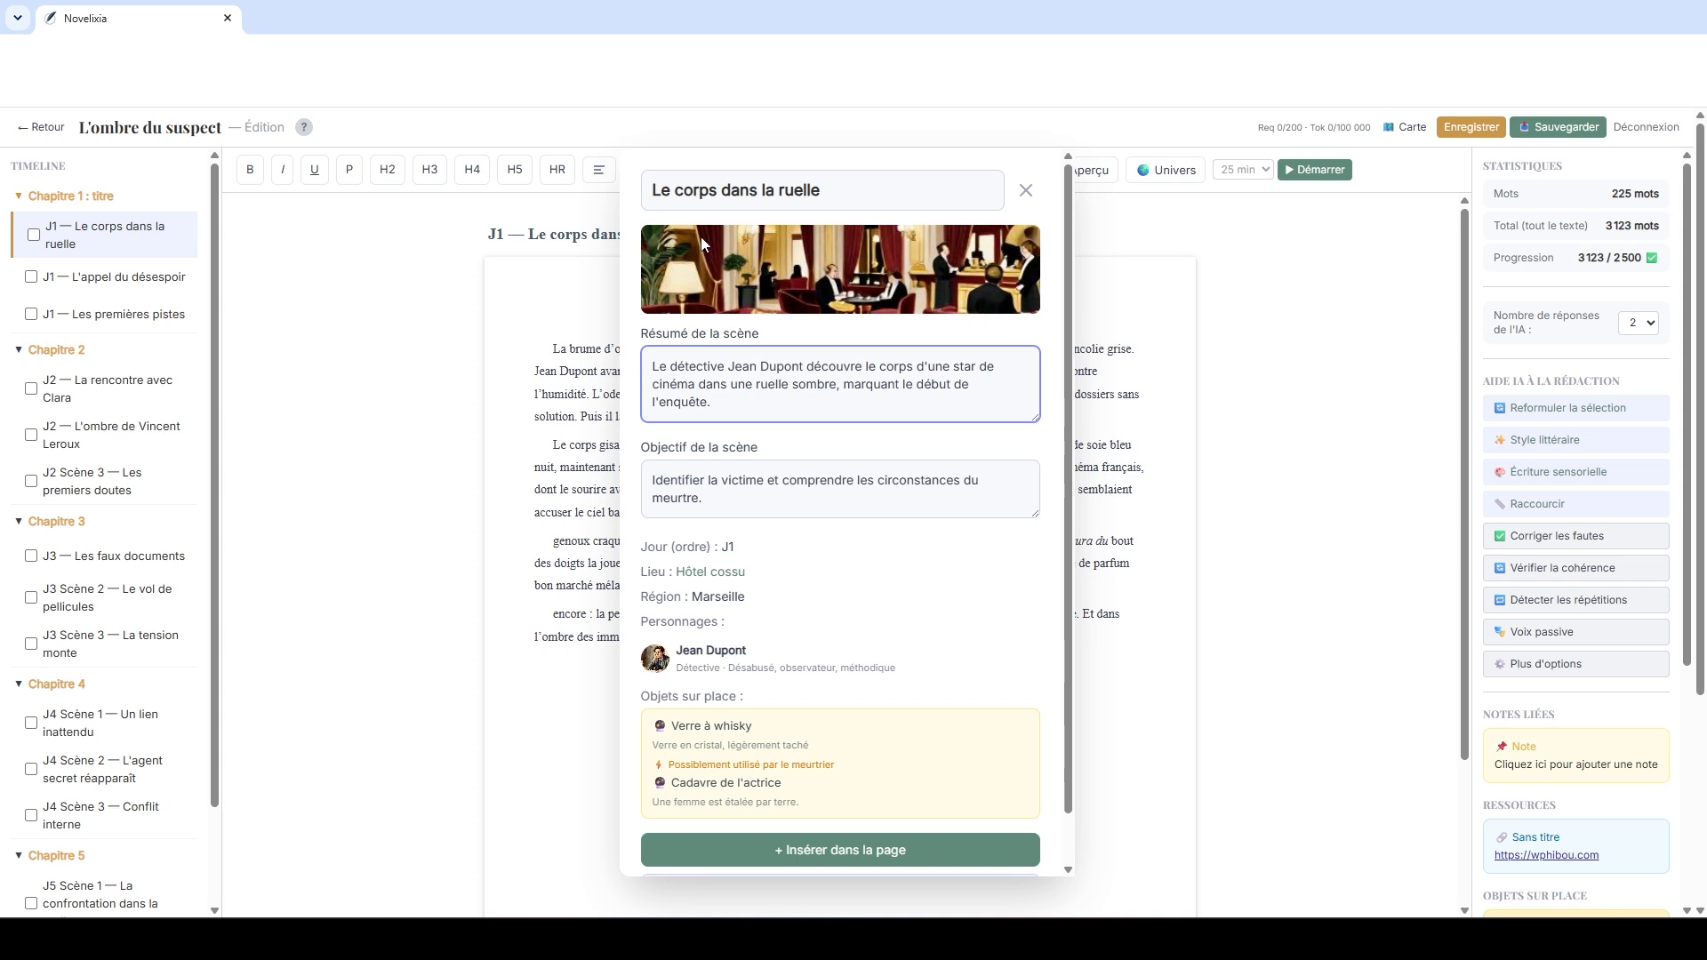
click(655, 190)
drag(655, 190, 872, 188)
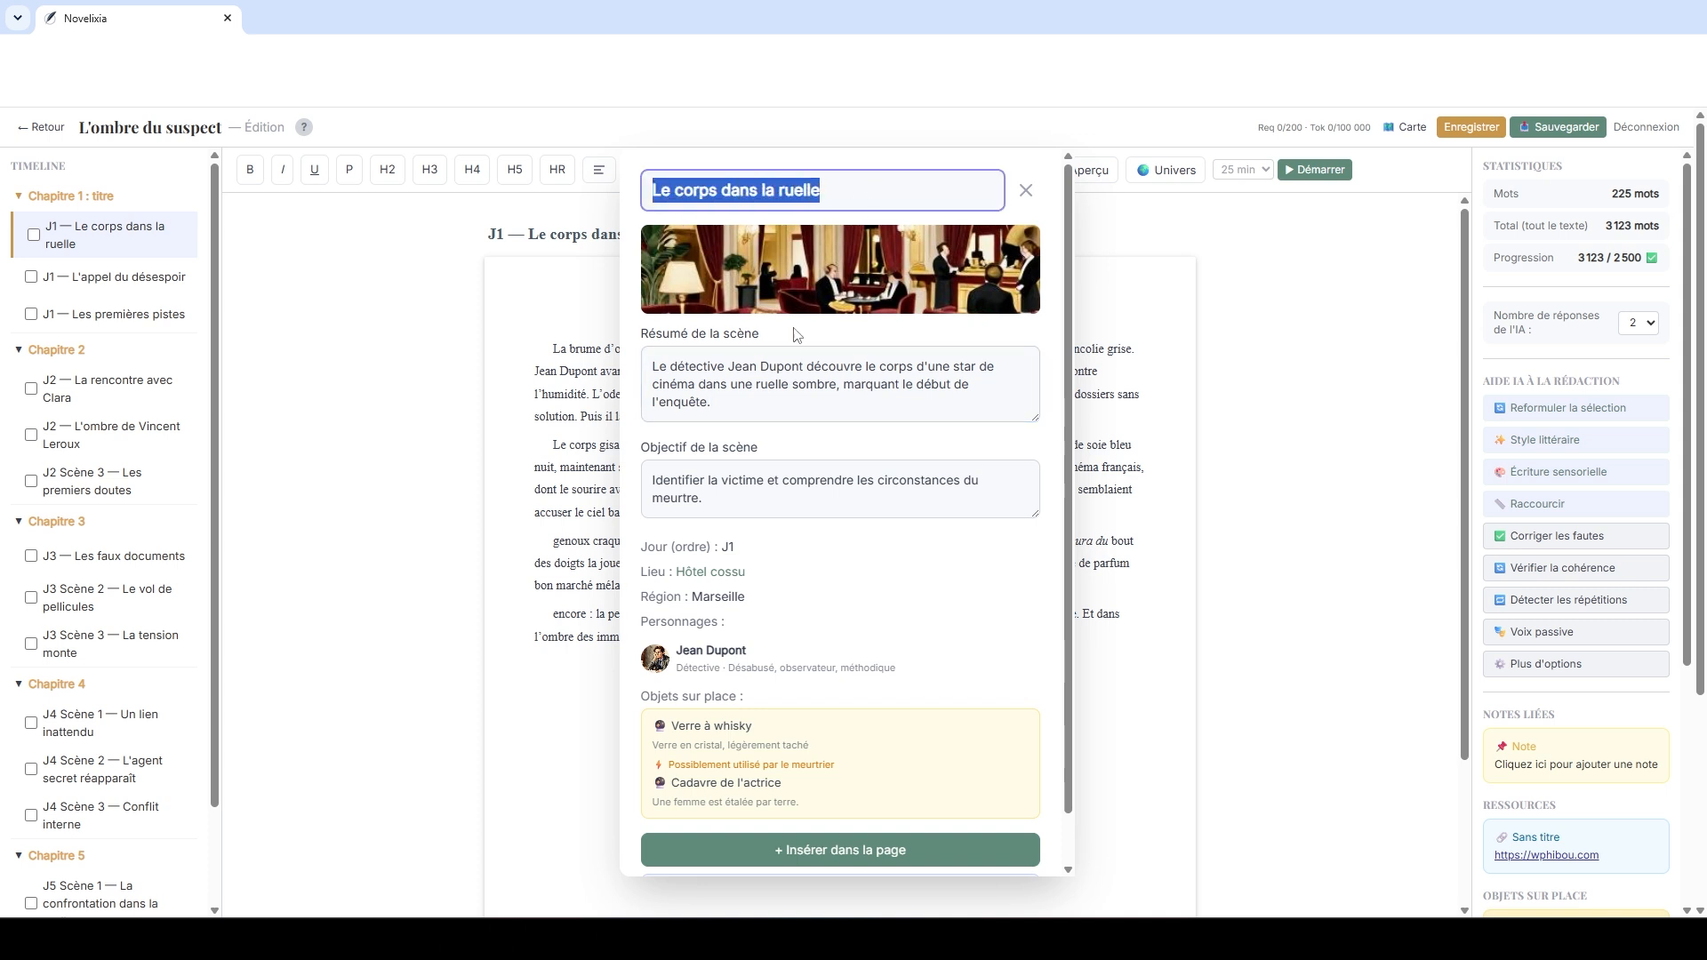
click(763, 389)
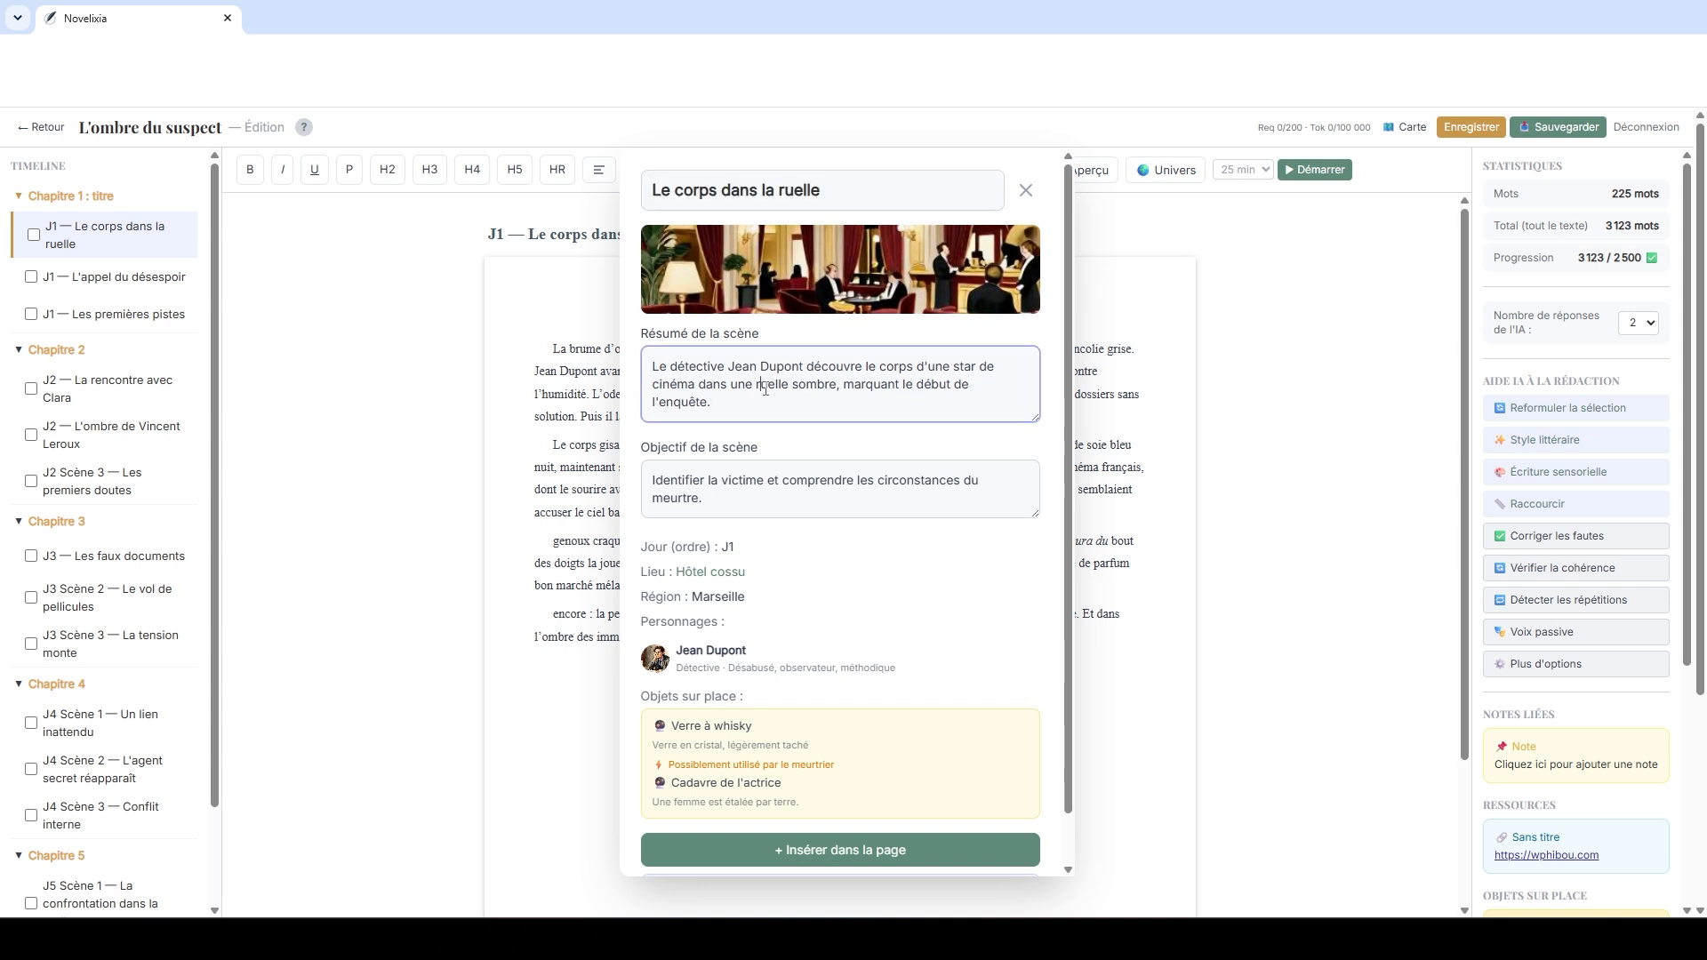
click(706, 481)
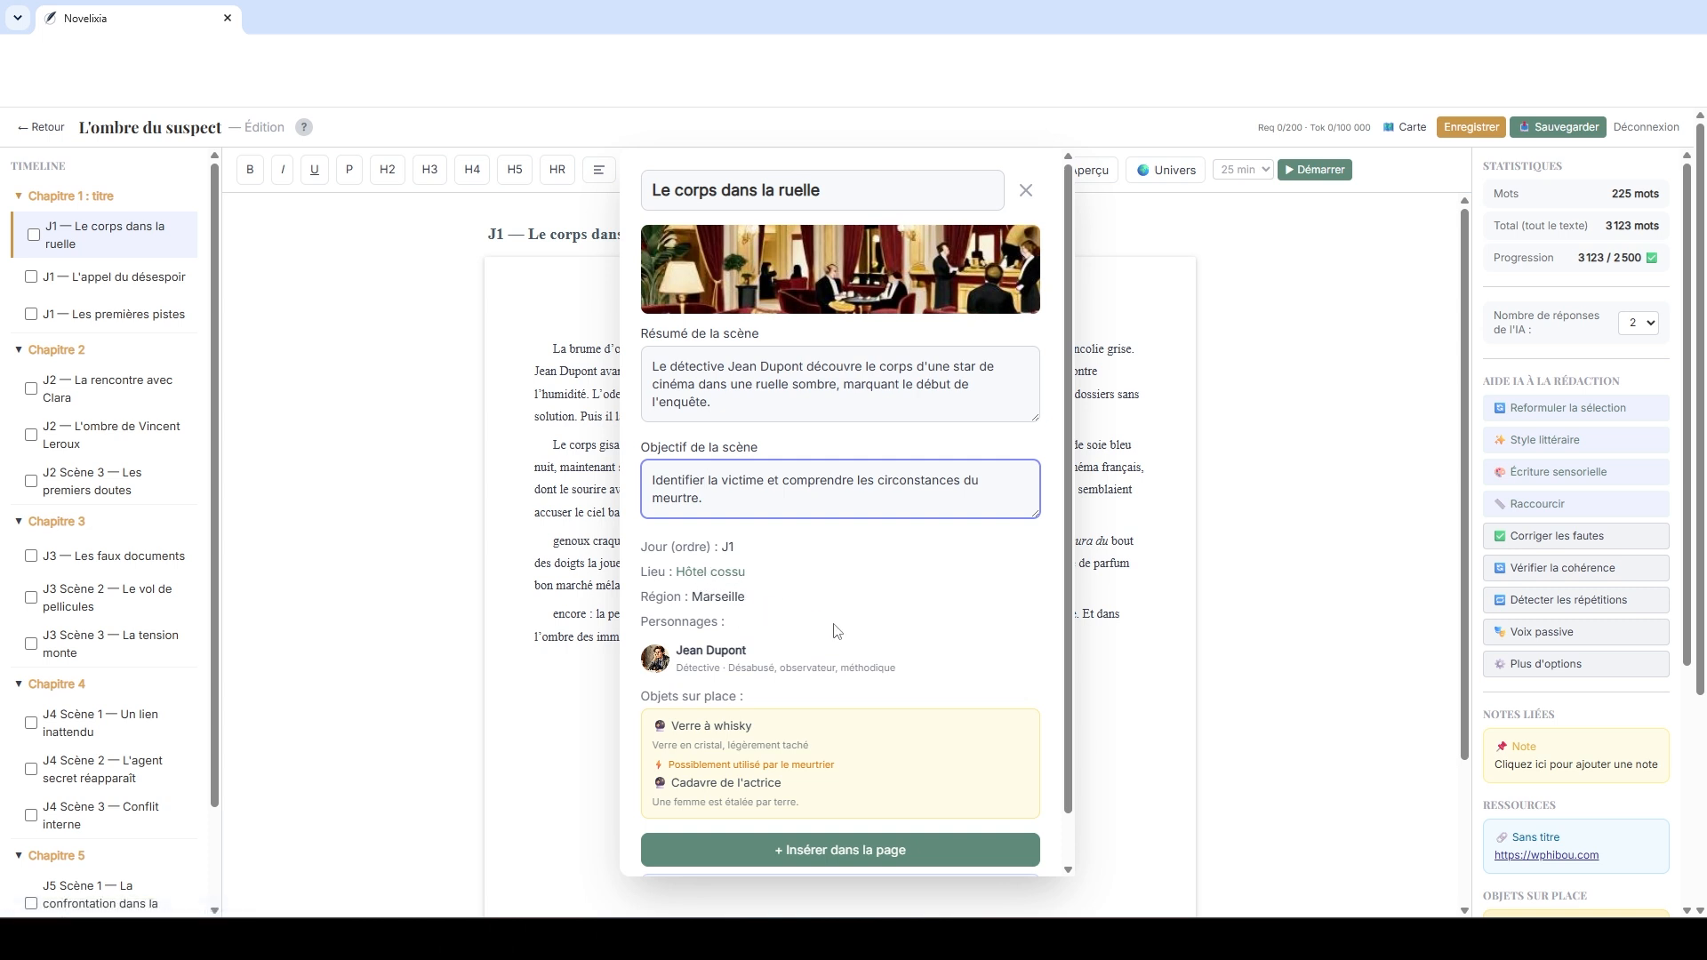
scroll(836, 632, down, 1)
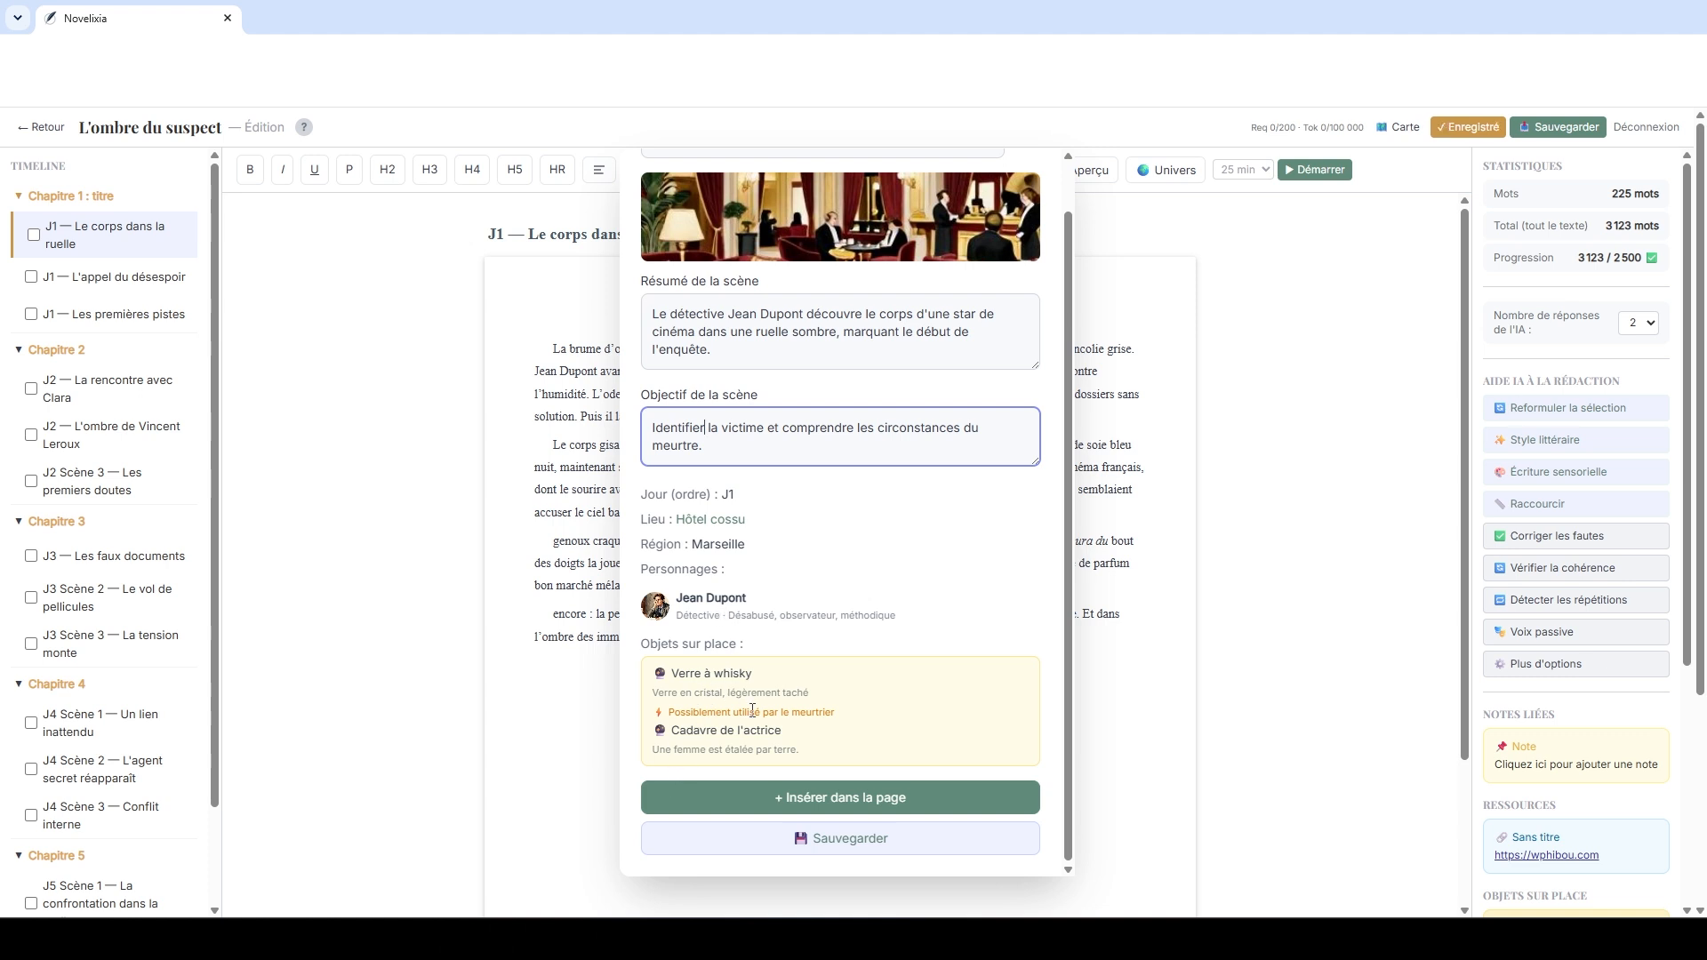
scroll(811, 573, up, 1)
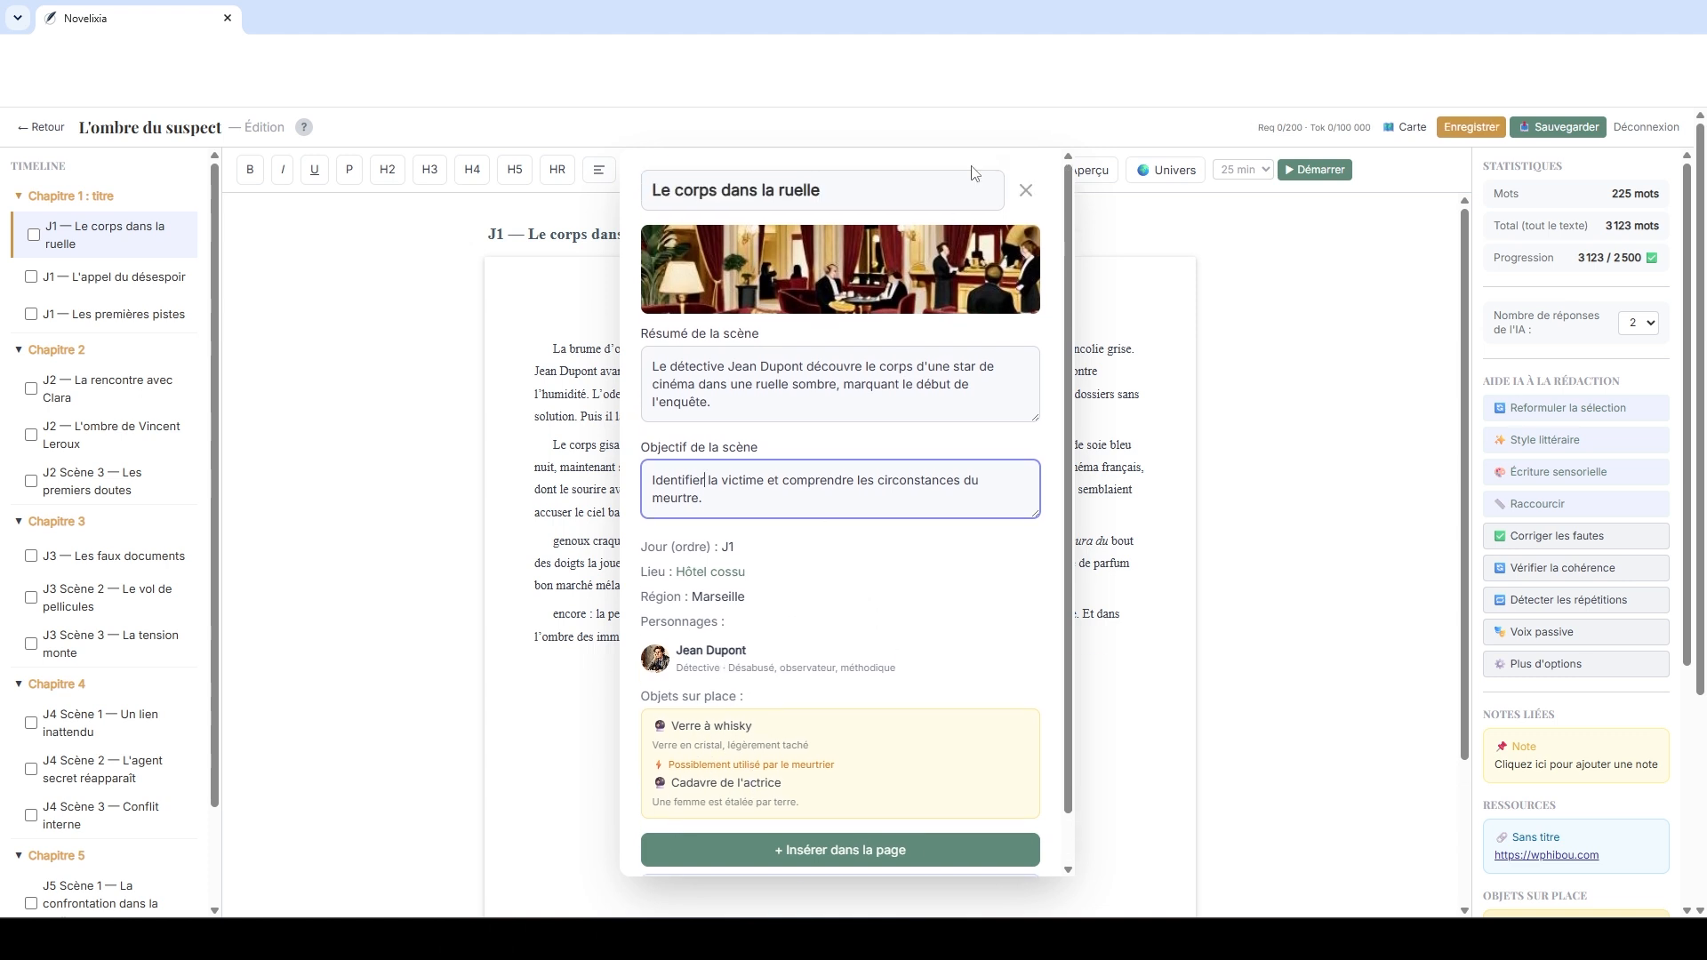
click(1027, 194)
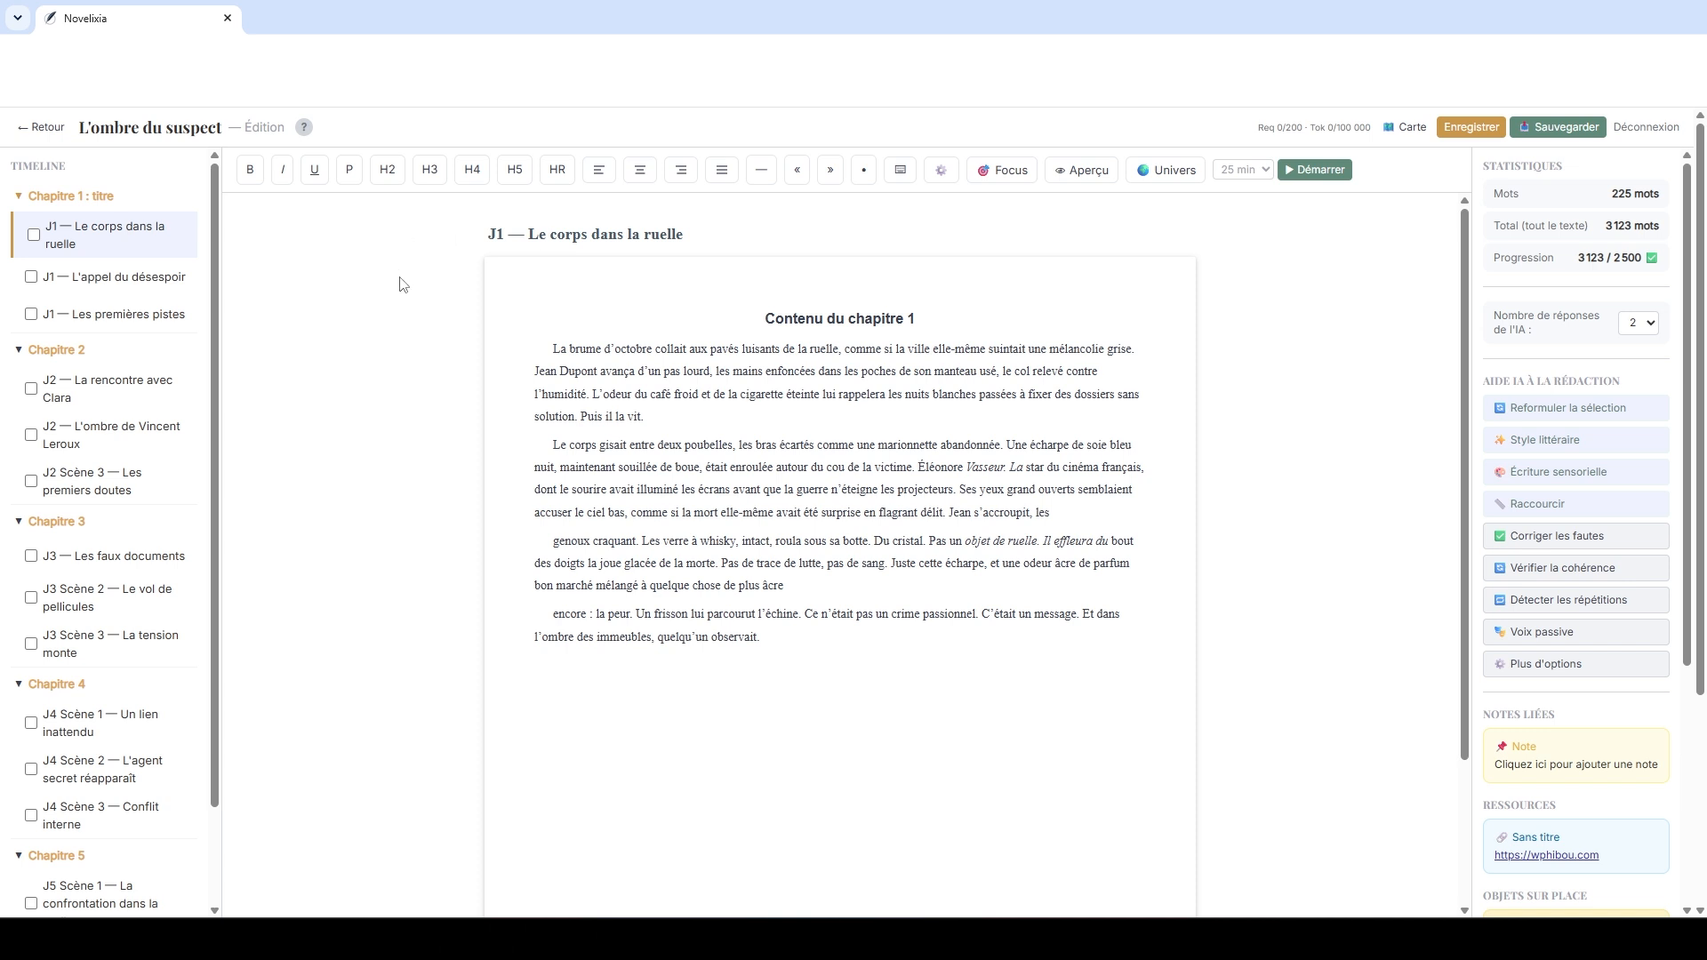
Step: Reopen the "Le corps dans la ruelle" scene sheet to review the summary, objective and page insertion option, and close it
click(90, 237)
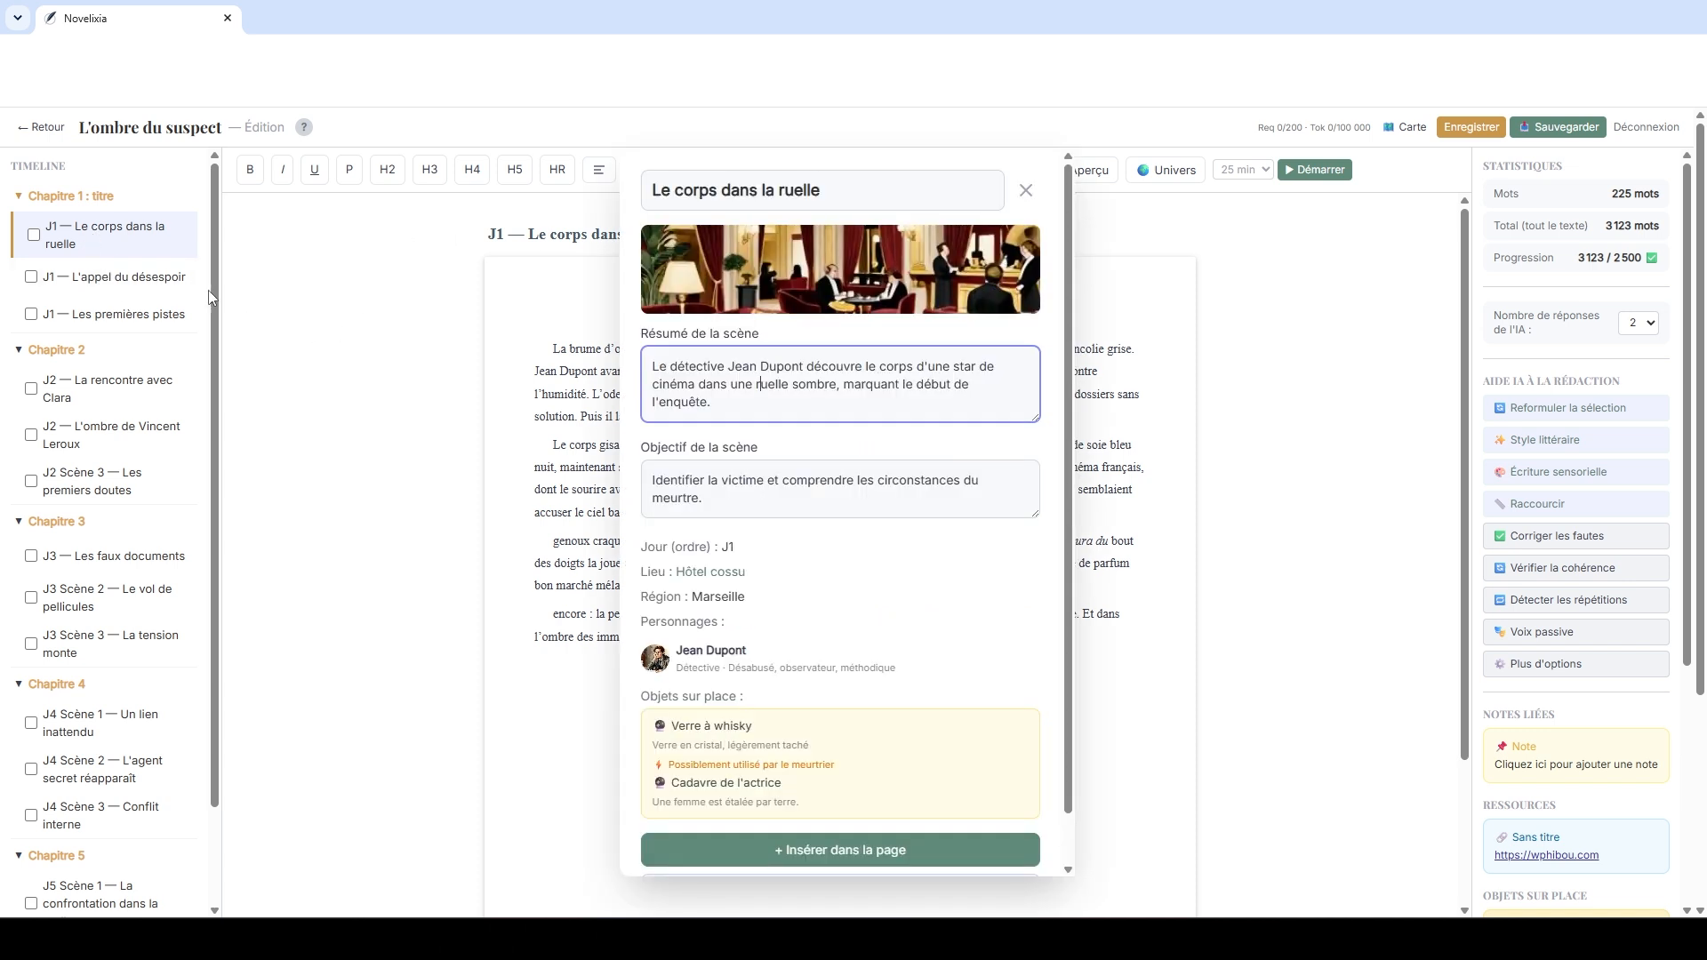
scroll(862, 759, down, 1)
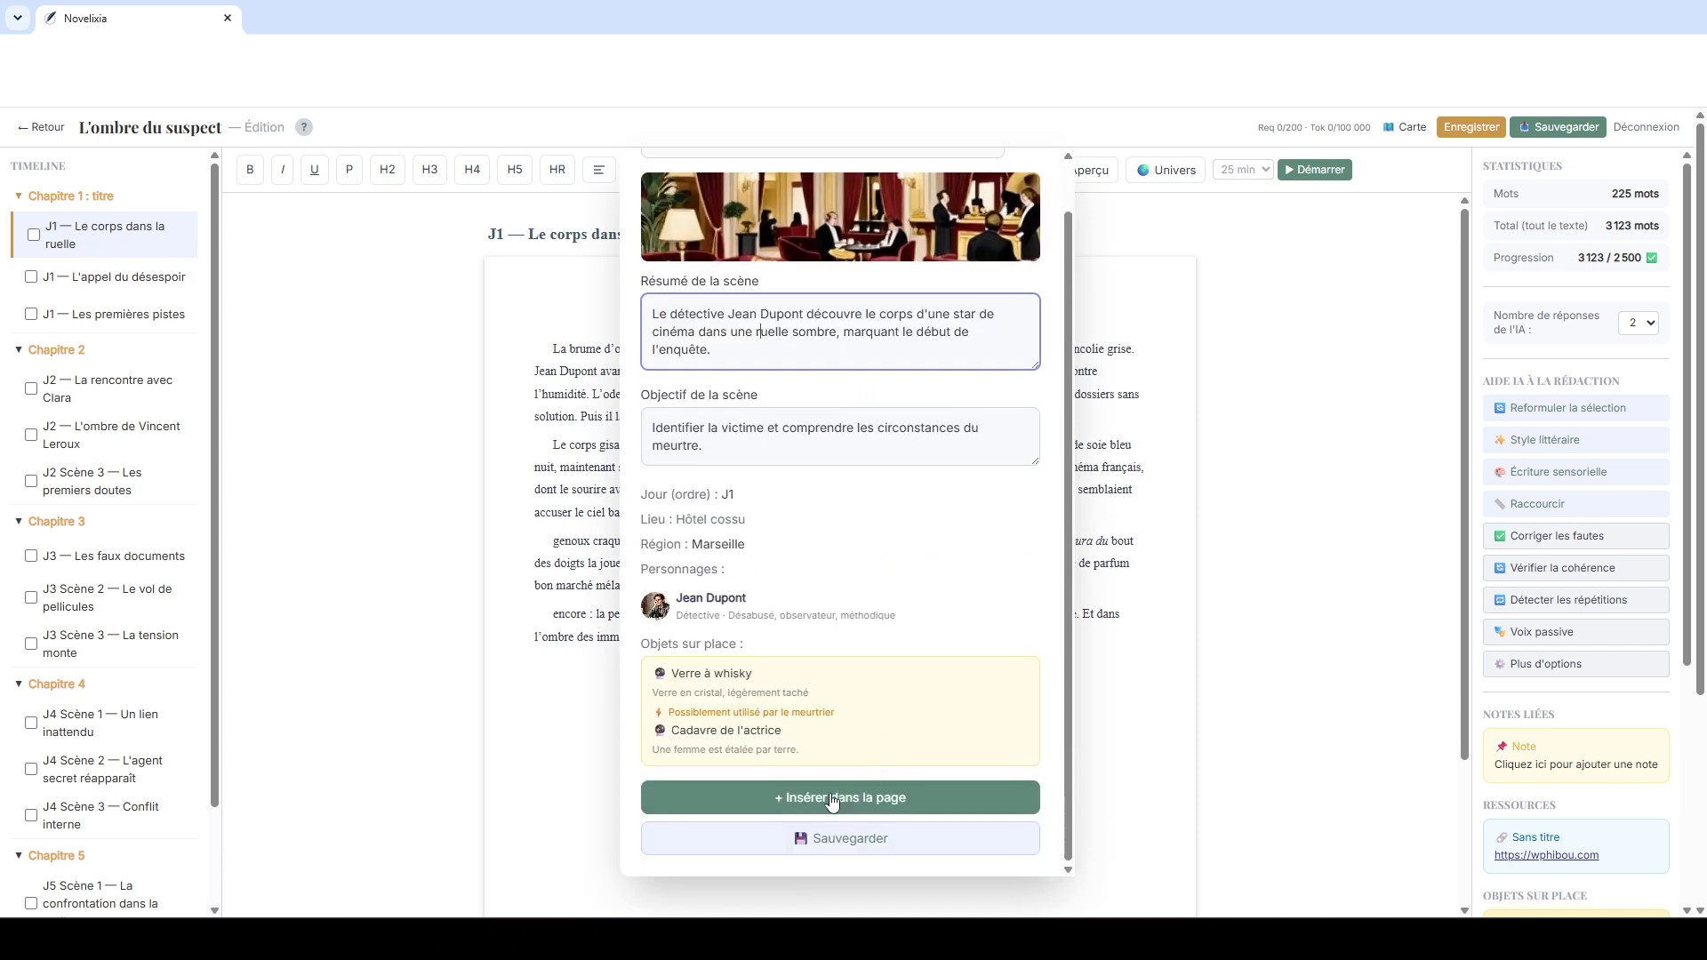
drag(652, 316, 716, 322)
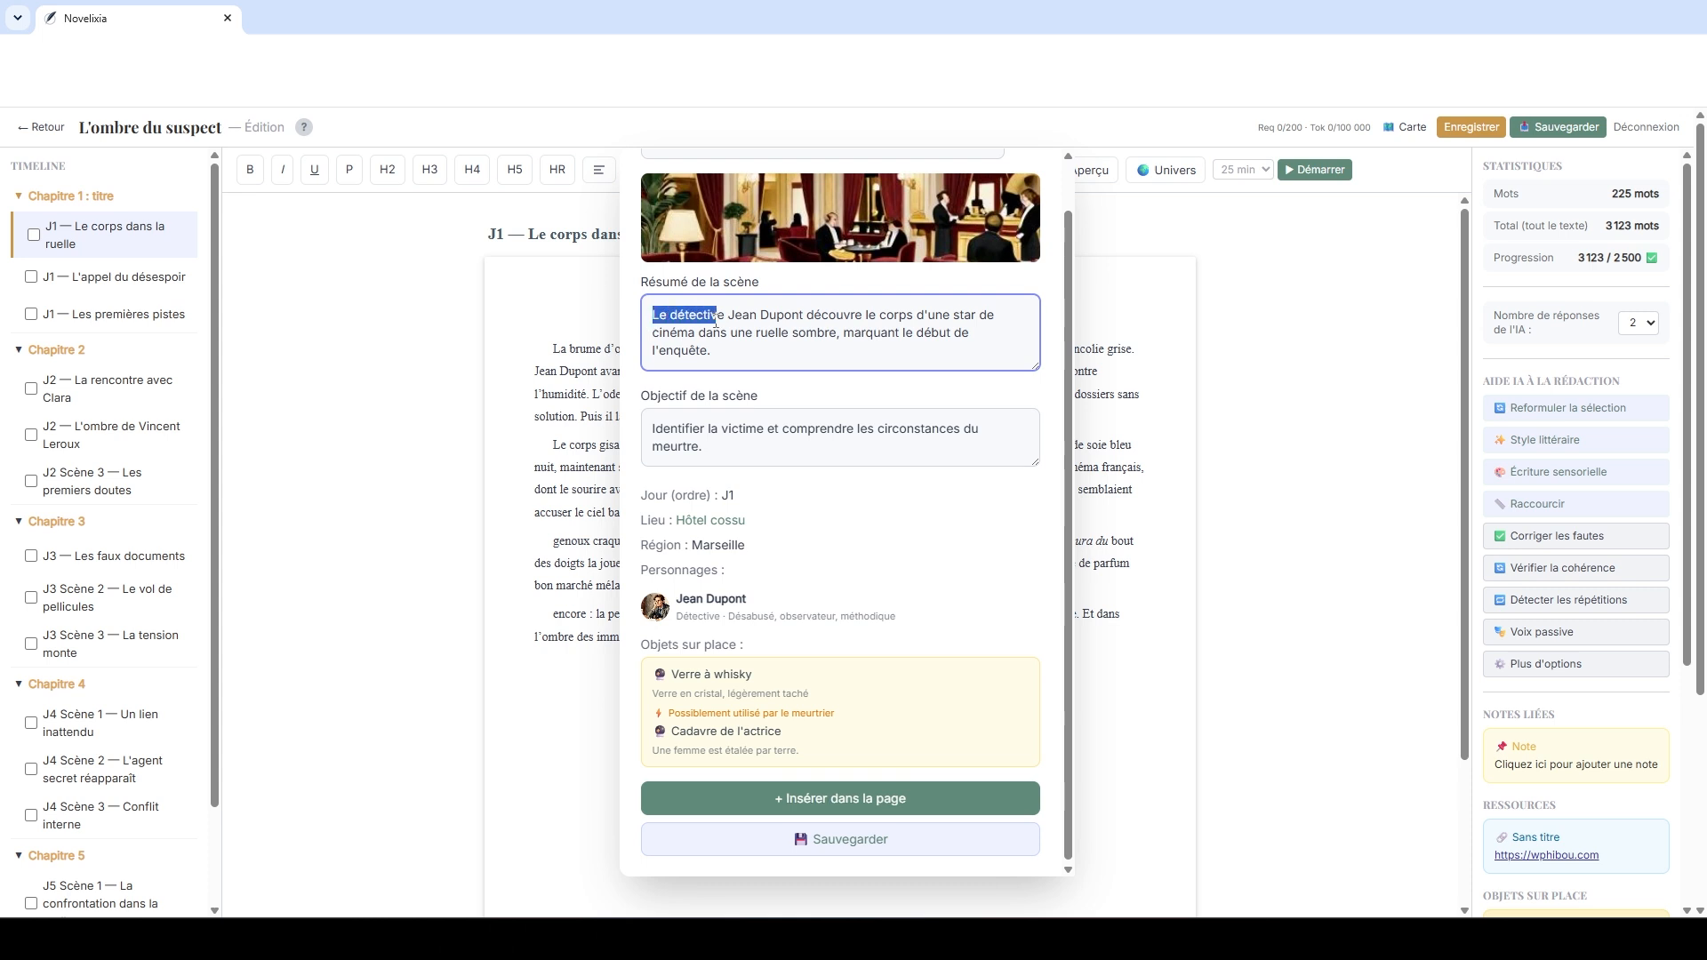
click(733, 344)
click(756, 412)
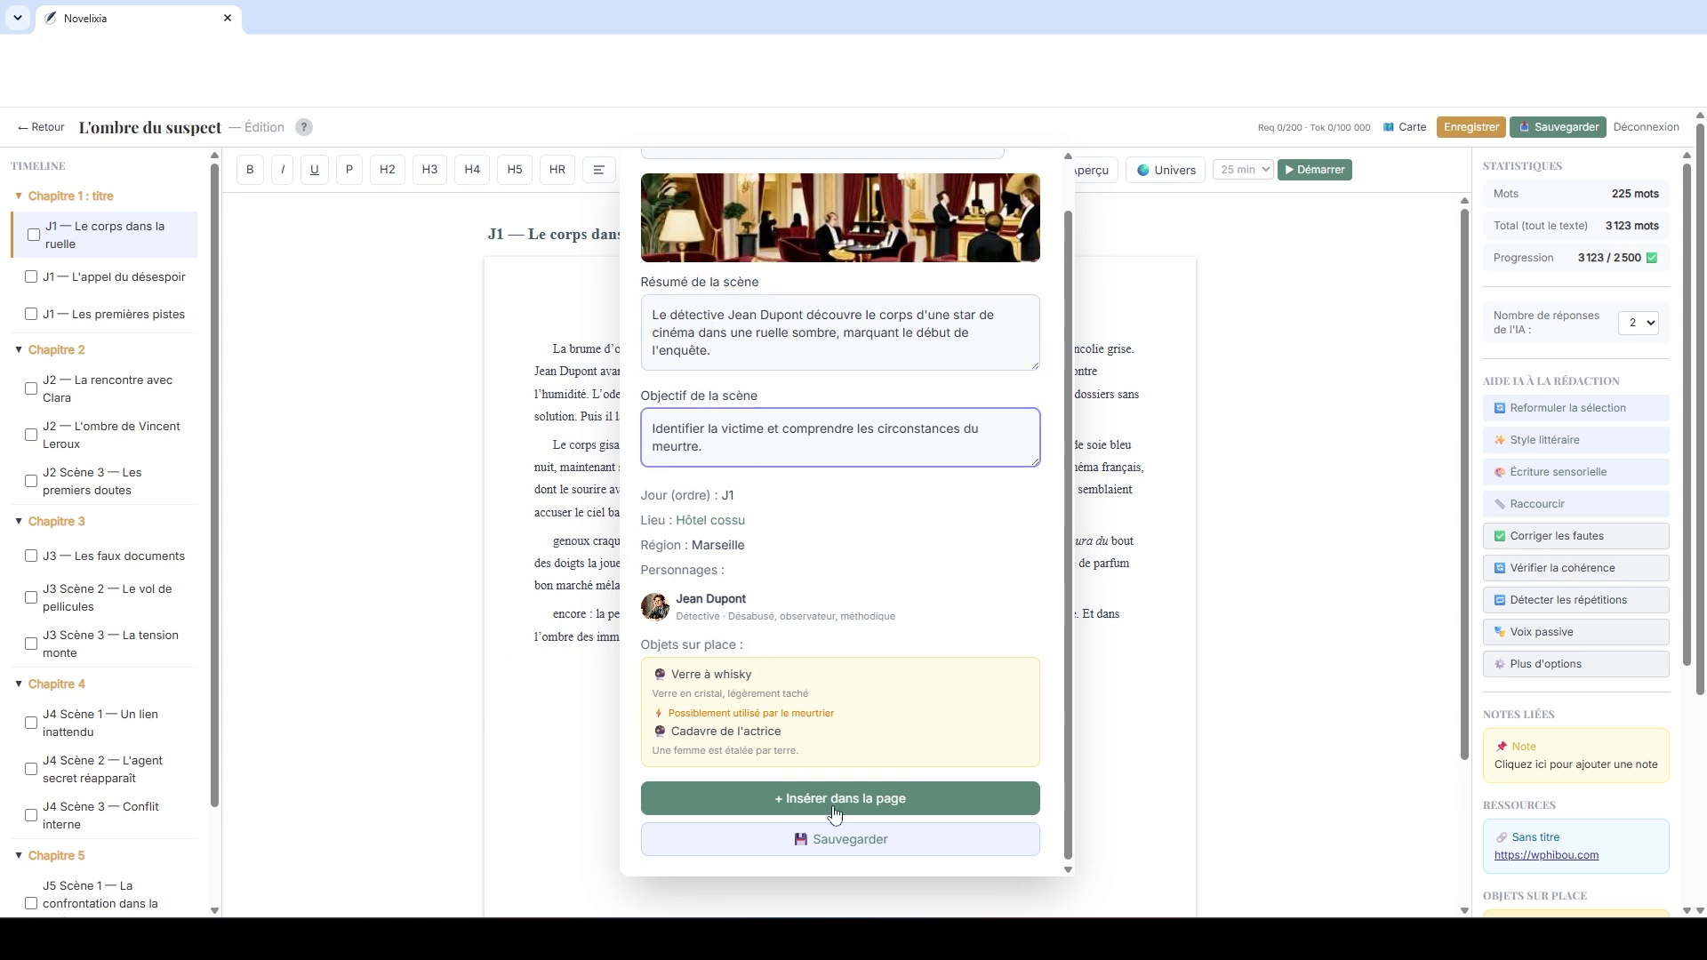
scroll(1032, 169, up, 1)
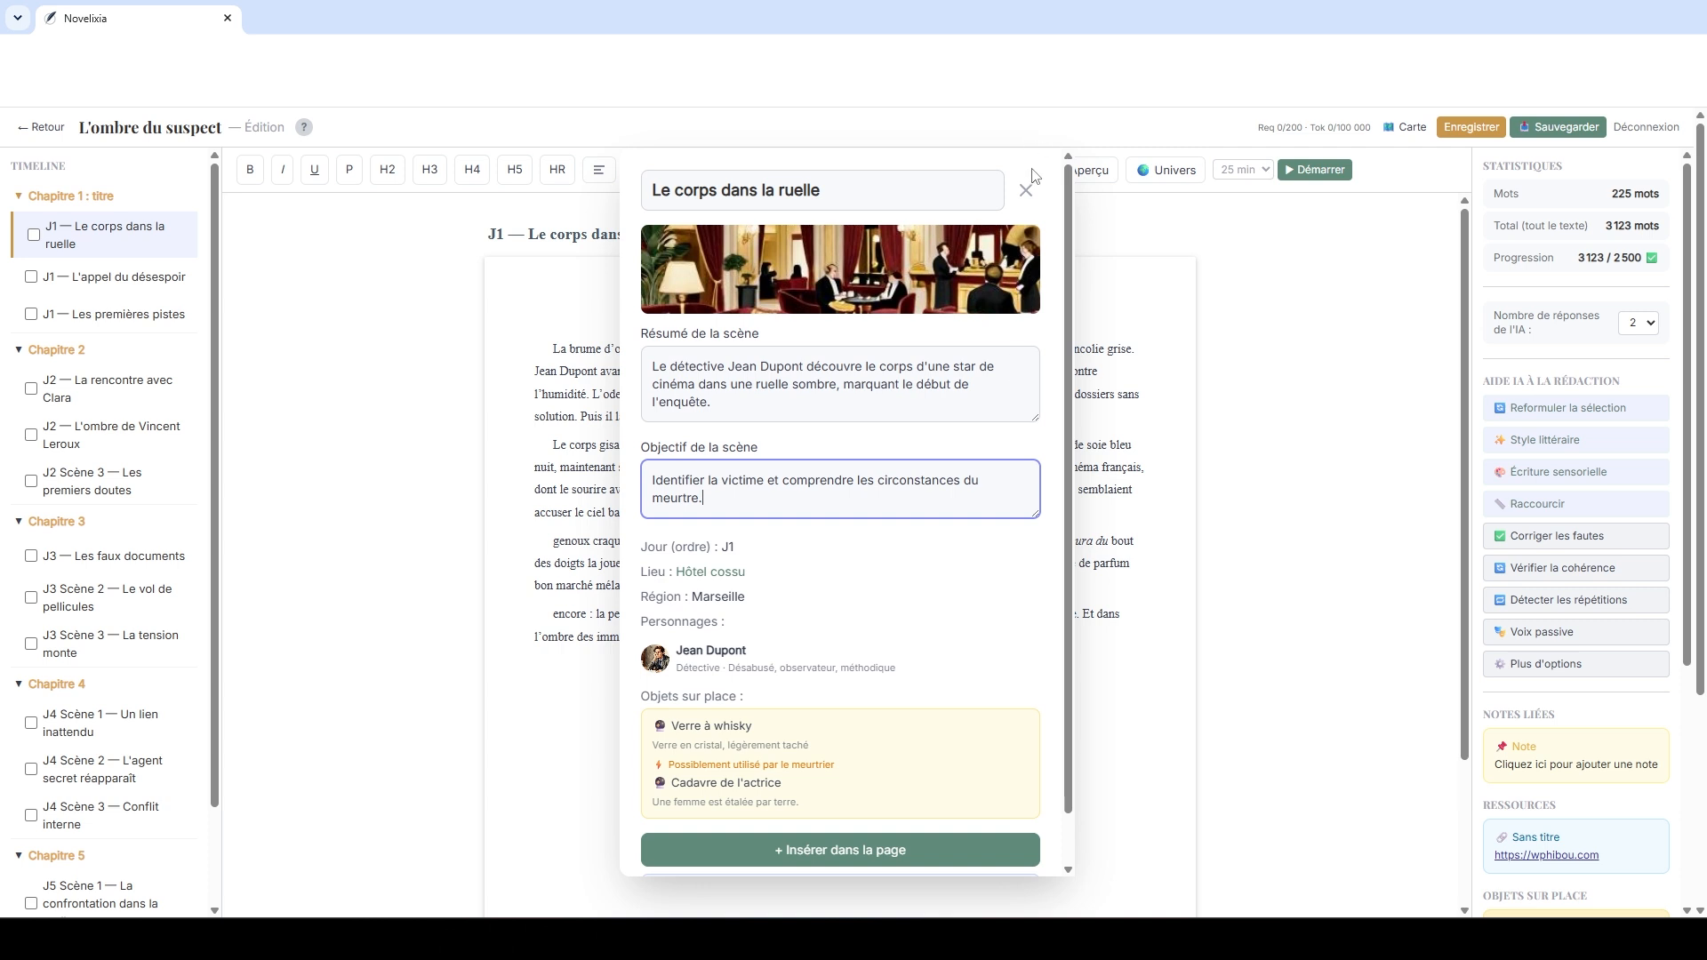
click(1026, 195)
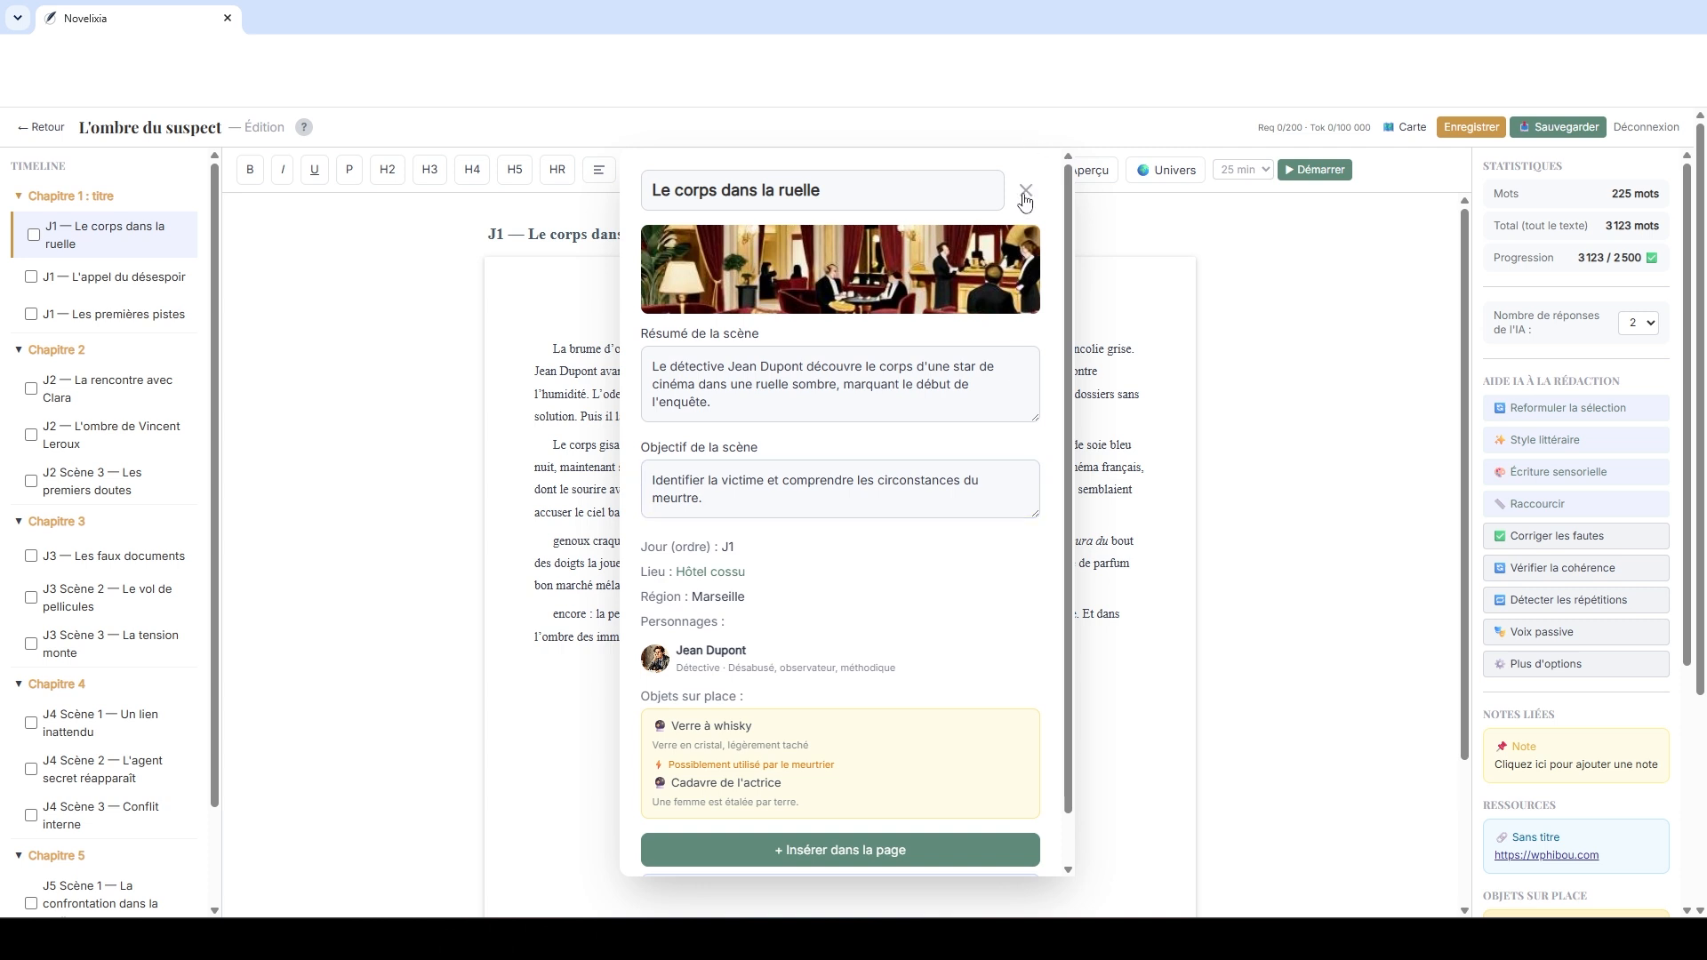
click(1027, 197)
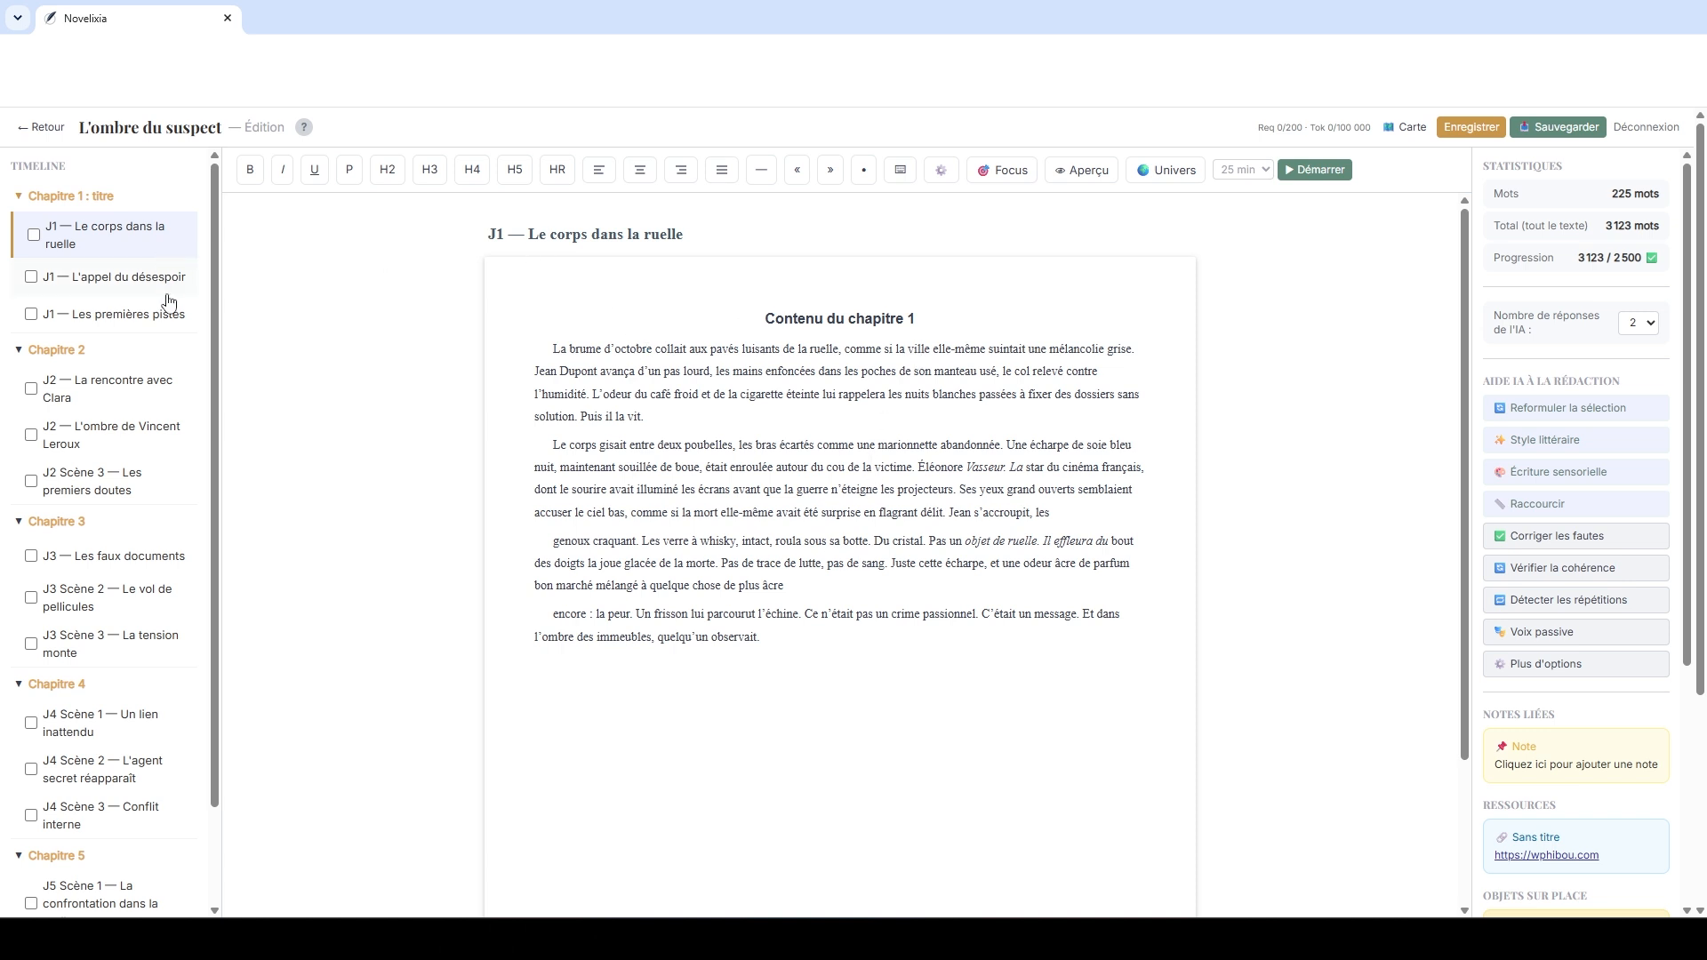
Step: Highlight the request and token usage counter to point it out, clear the highlight, and save the novel
click(32, 278)
drag(1259, 127, 1371, 127)
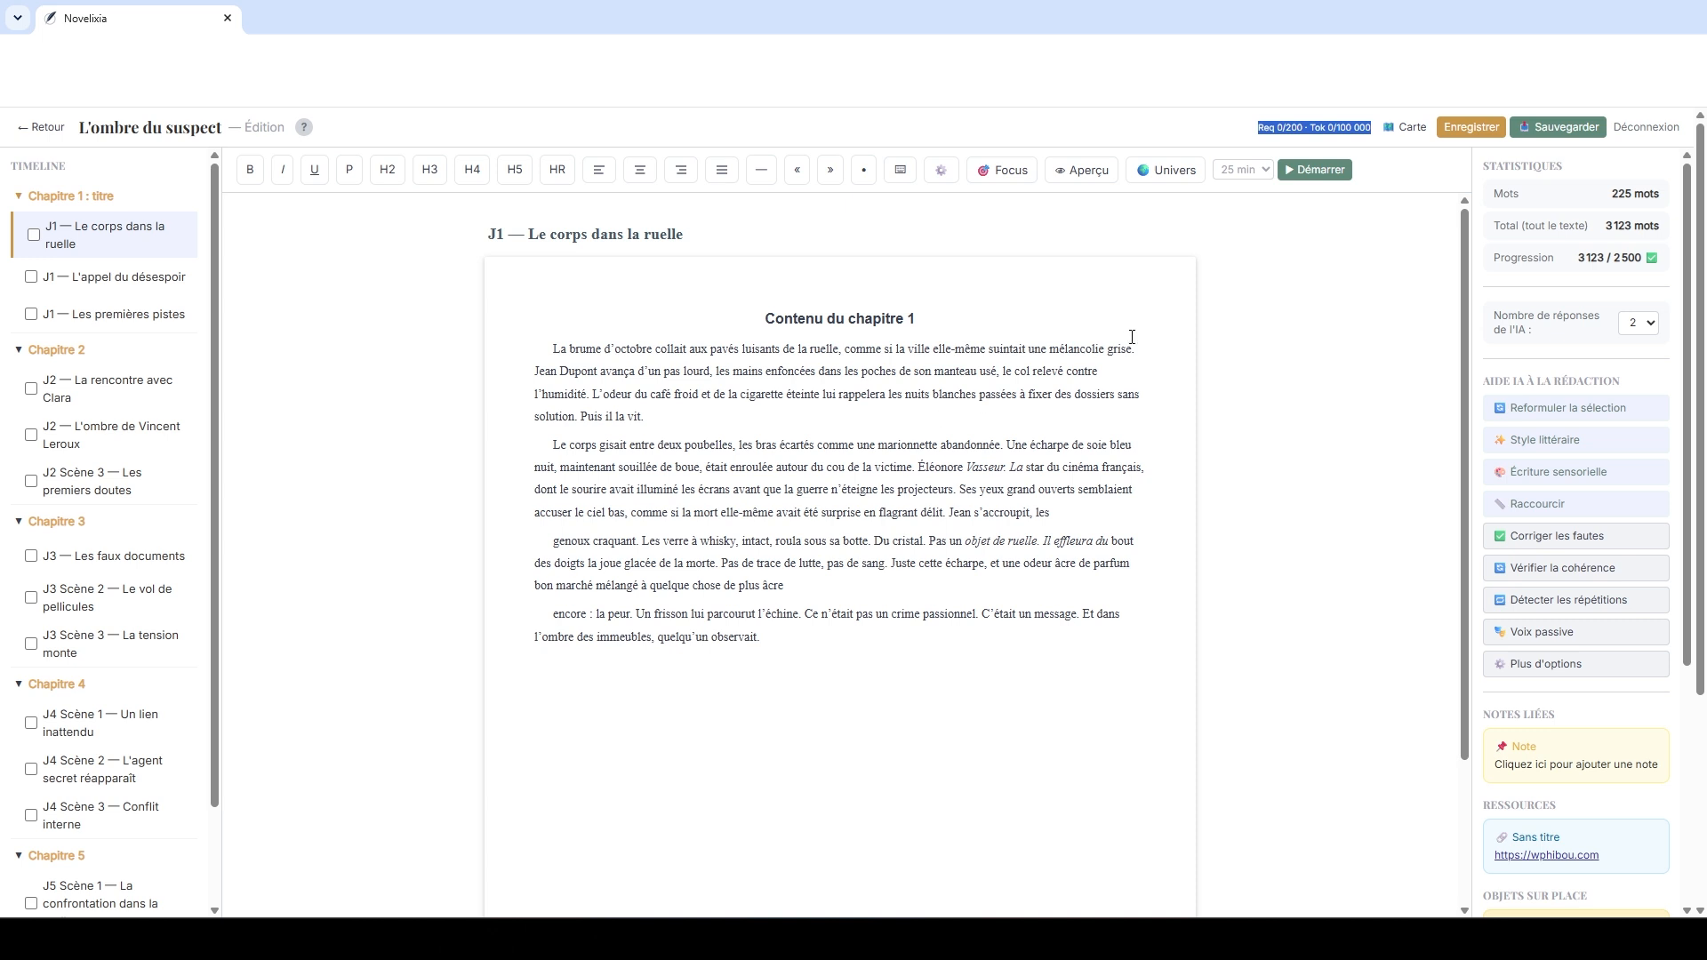
click(1221, 314)
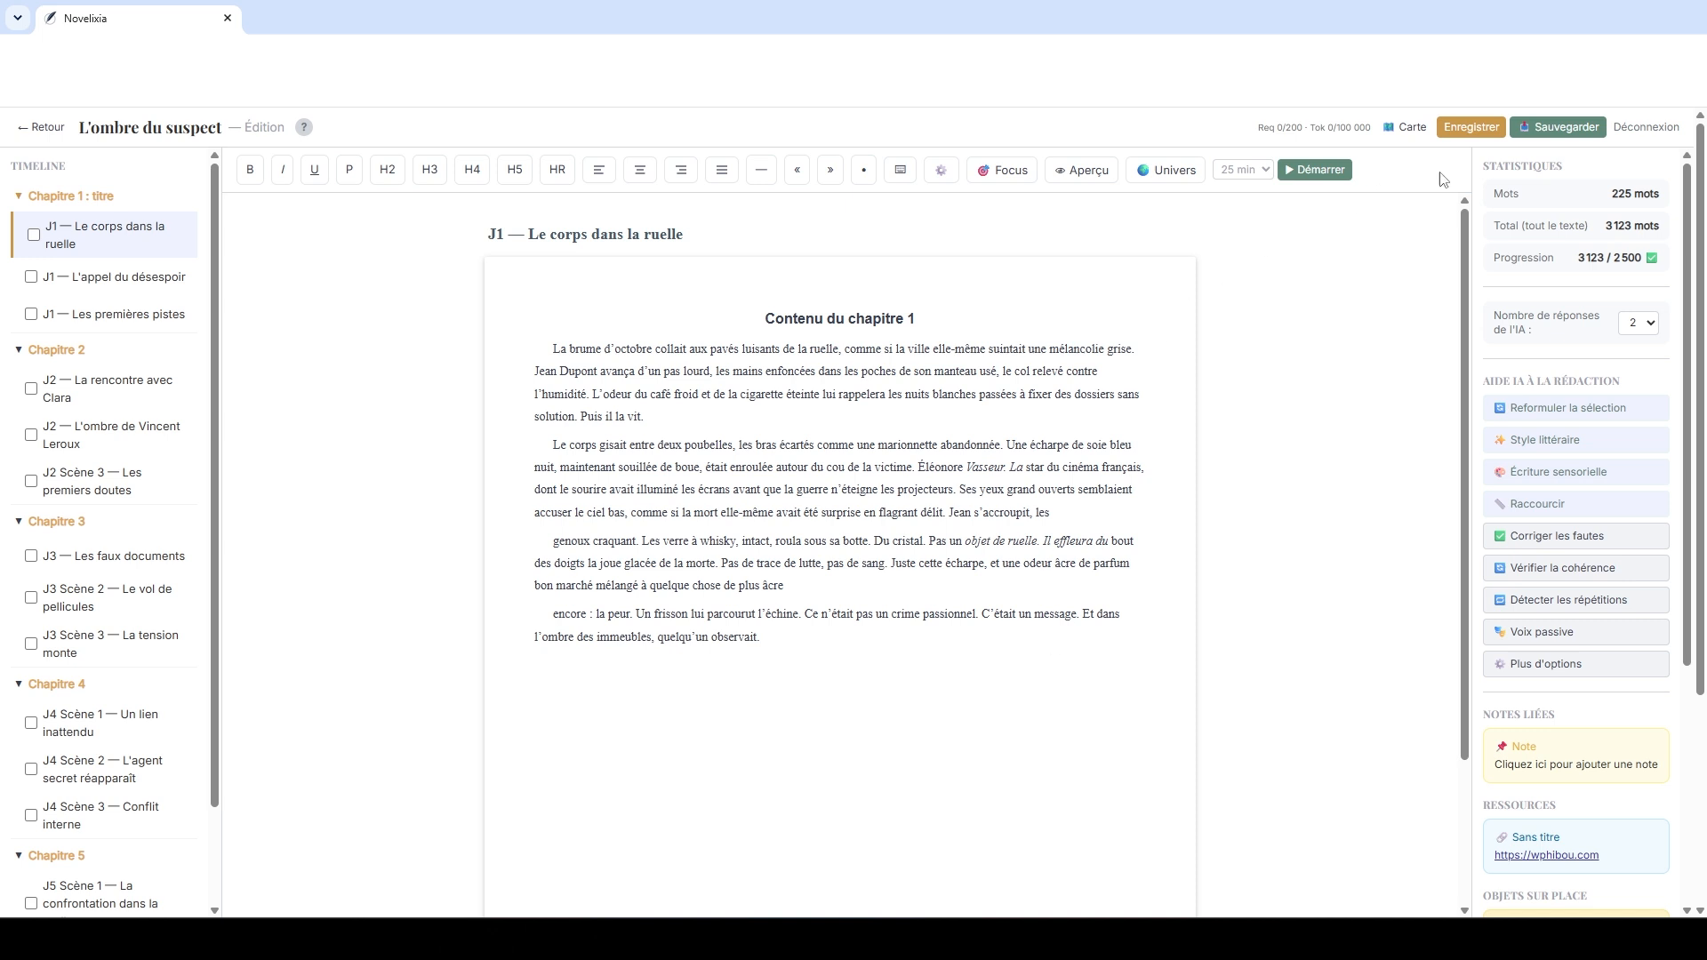
click(1552, 133)
Step: Try bold, italic and underline on the scene's opening sentence, removing each format again
drag(555, 348, 1136, 348)
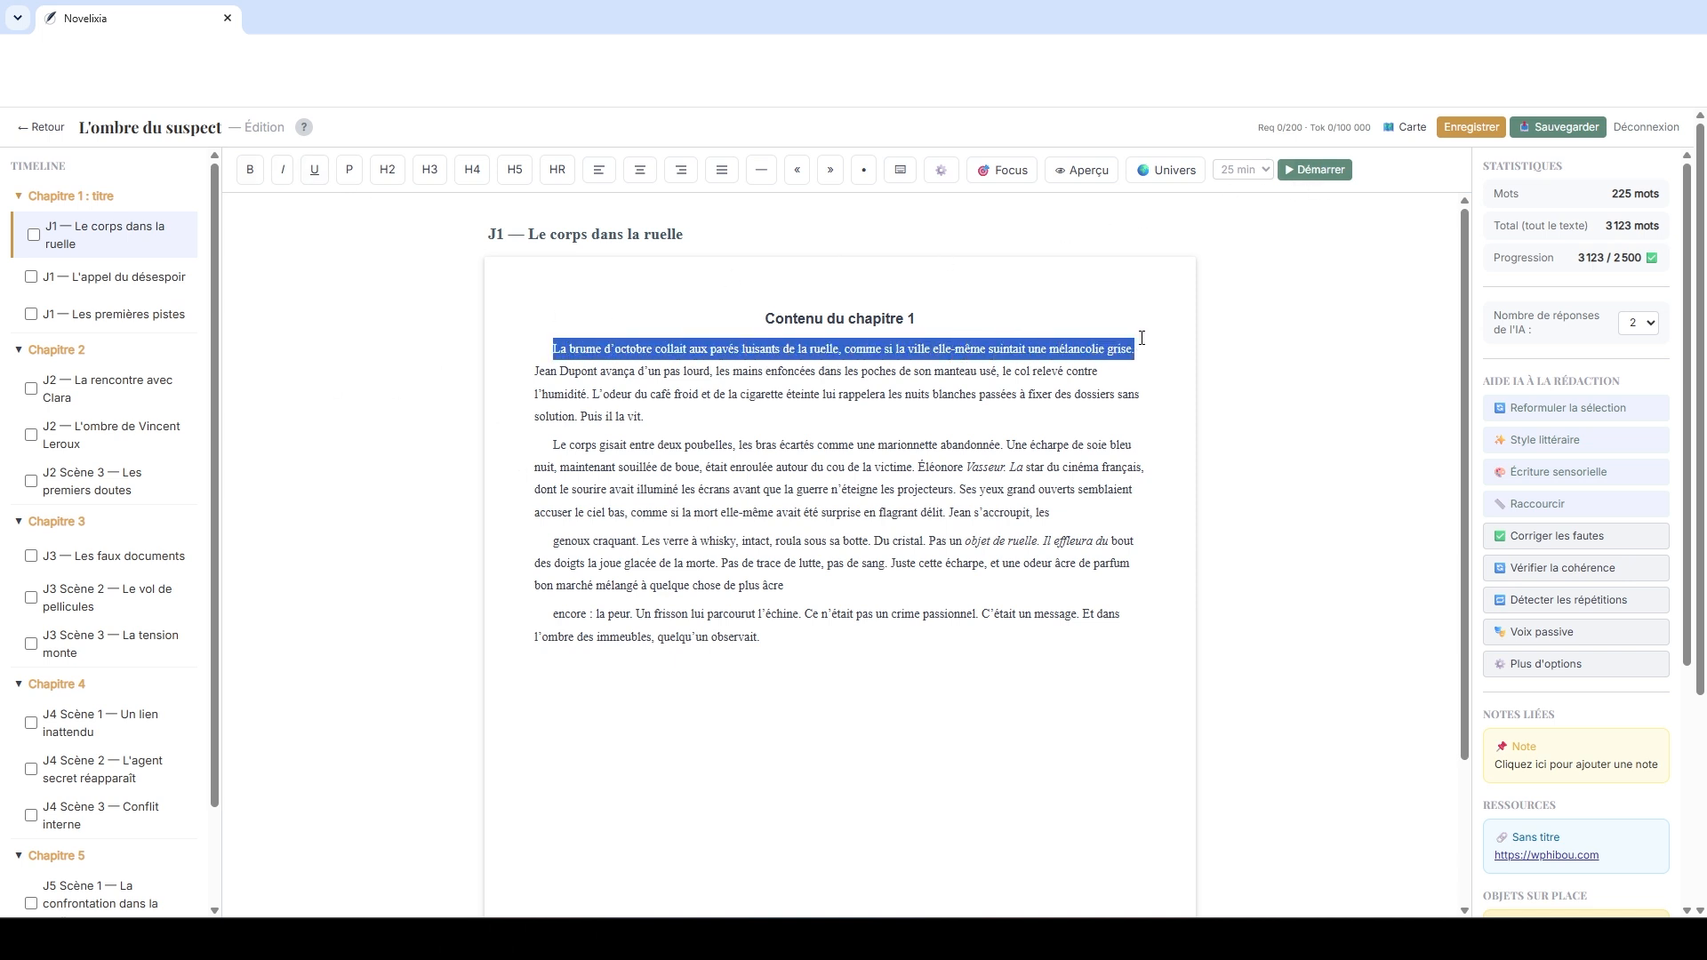
click(251, 171)
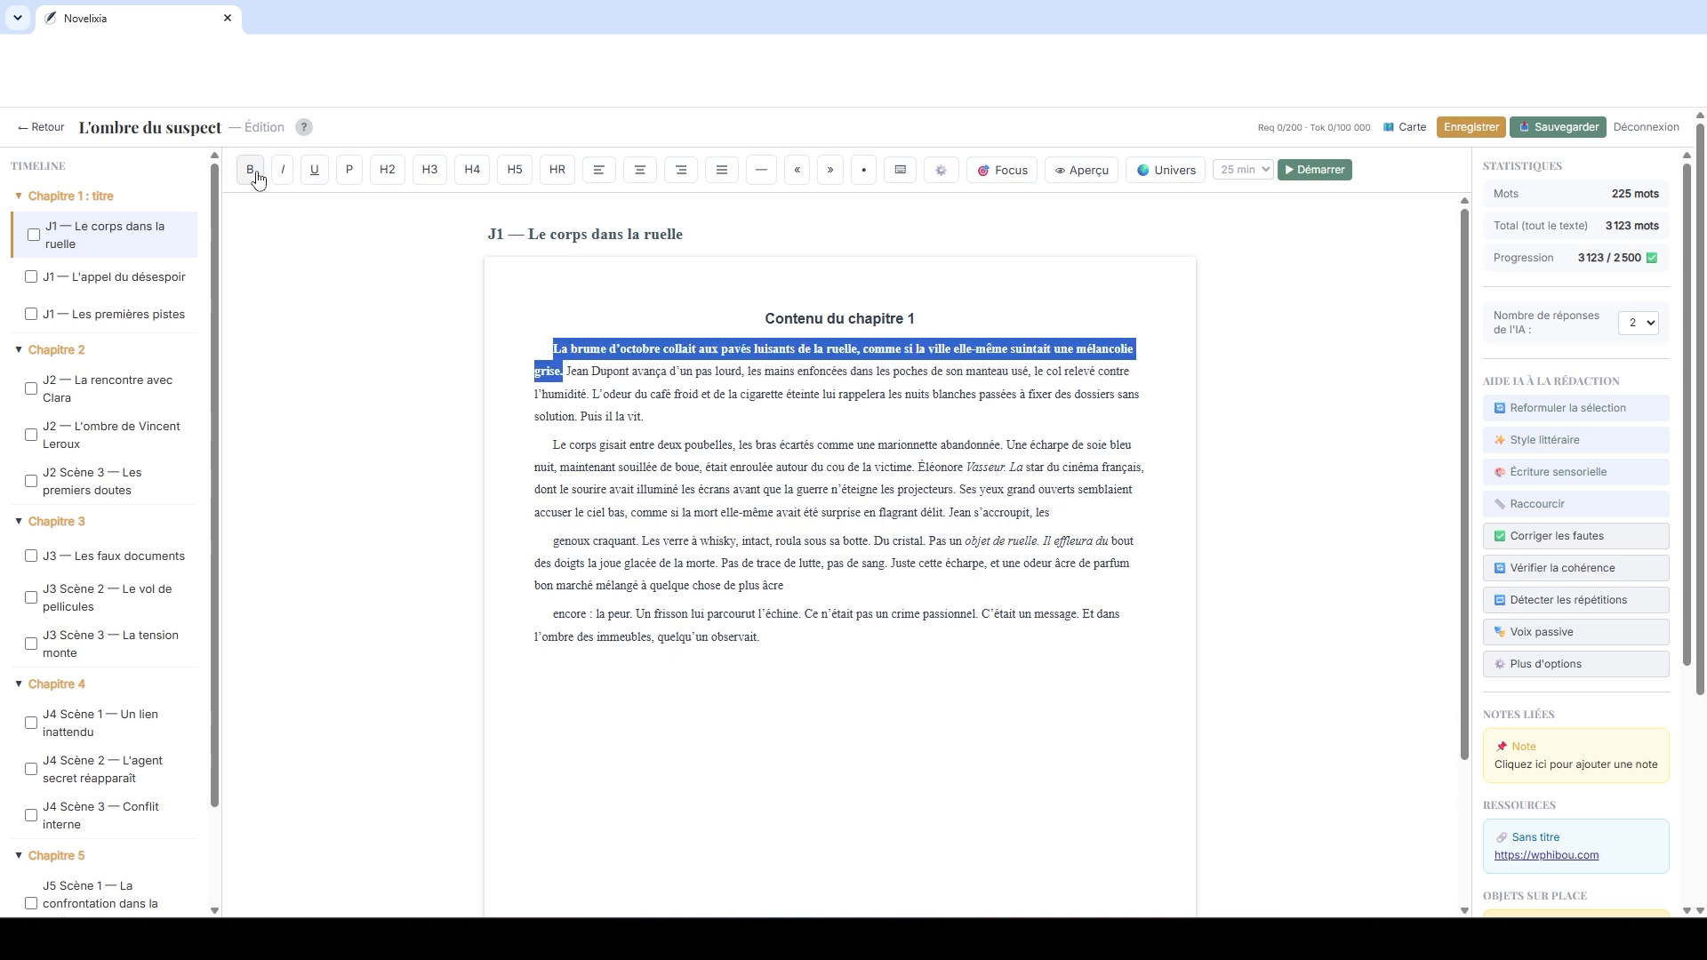
click(256, 178)
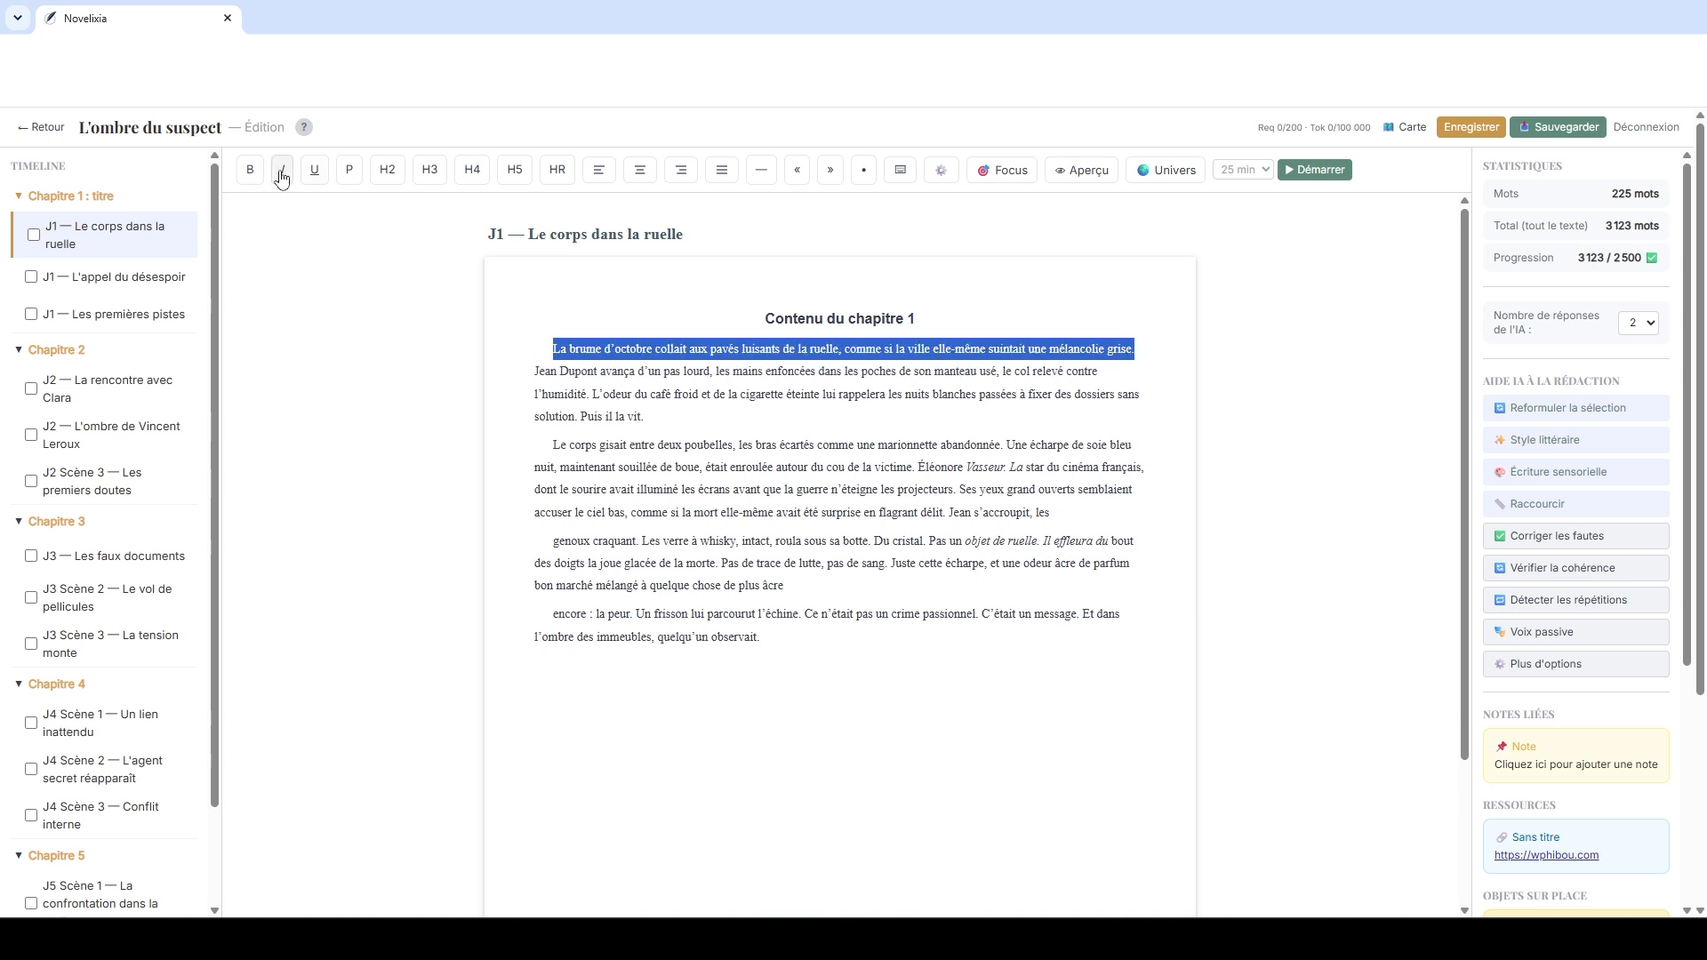
click(282, 179)
click(282, 179)
click(310, 184)
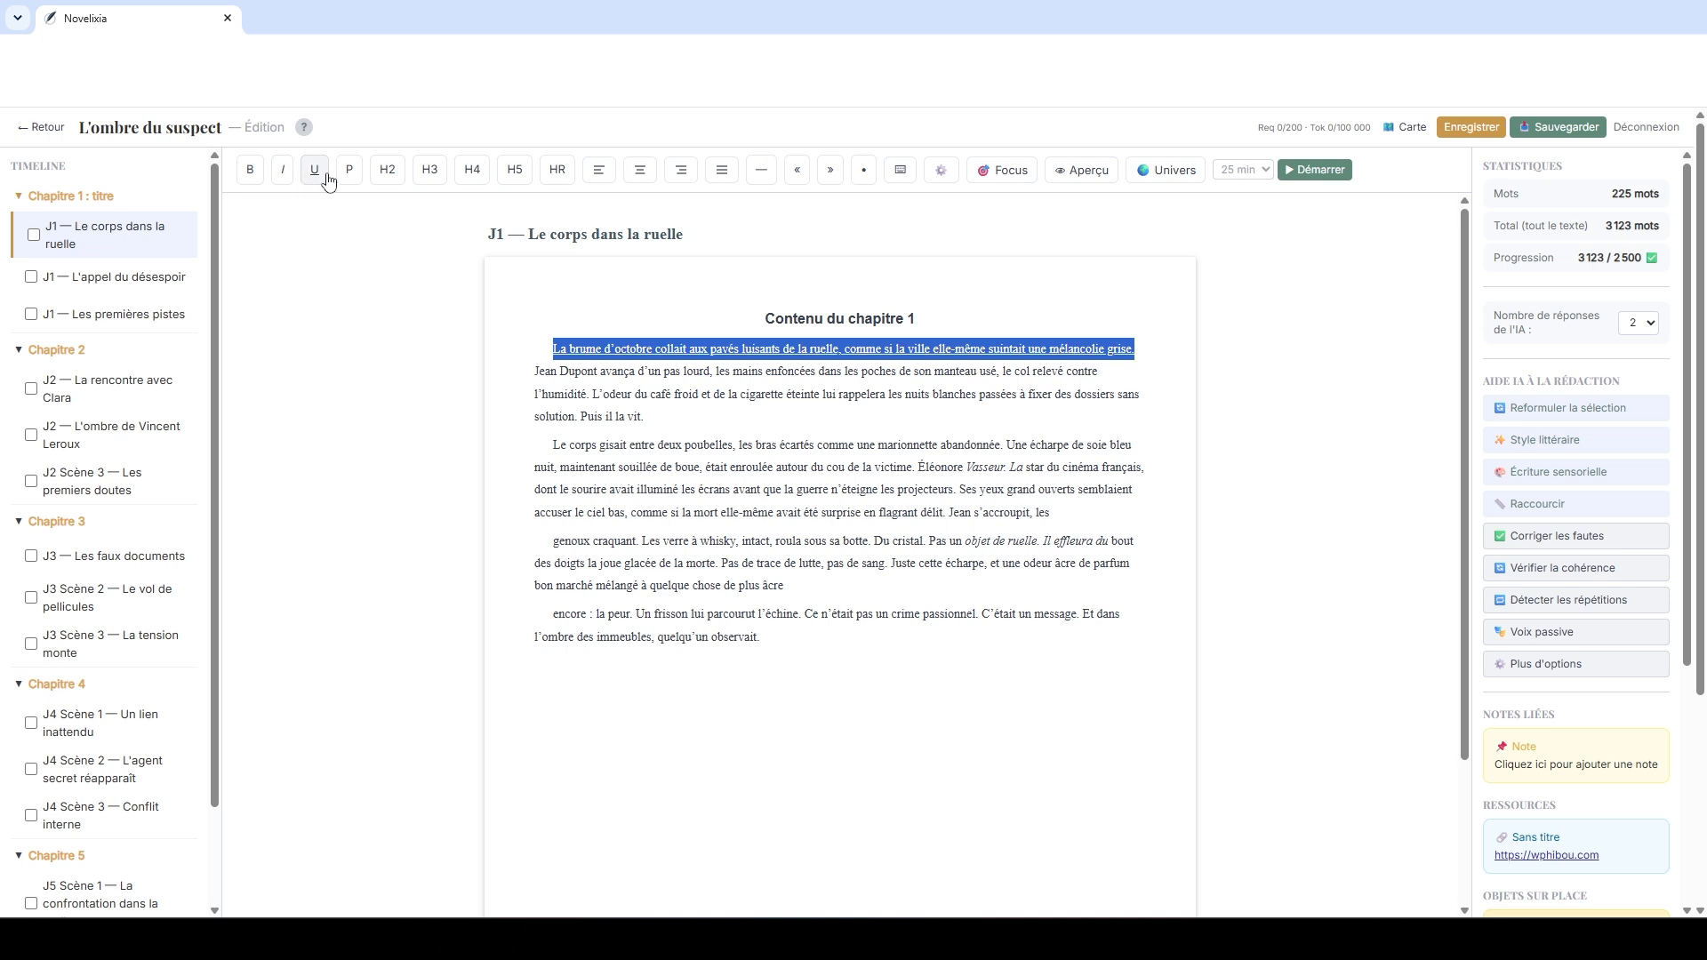
click(316, 178)
Step: Try the H2 and a smaller heading style on the opening paragraph, restoring the normal paragraph style each time
click(386, 183)
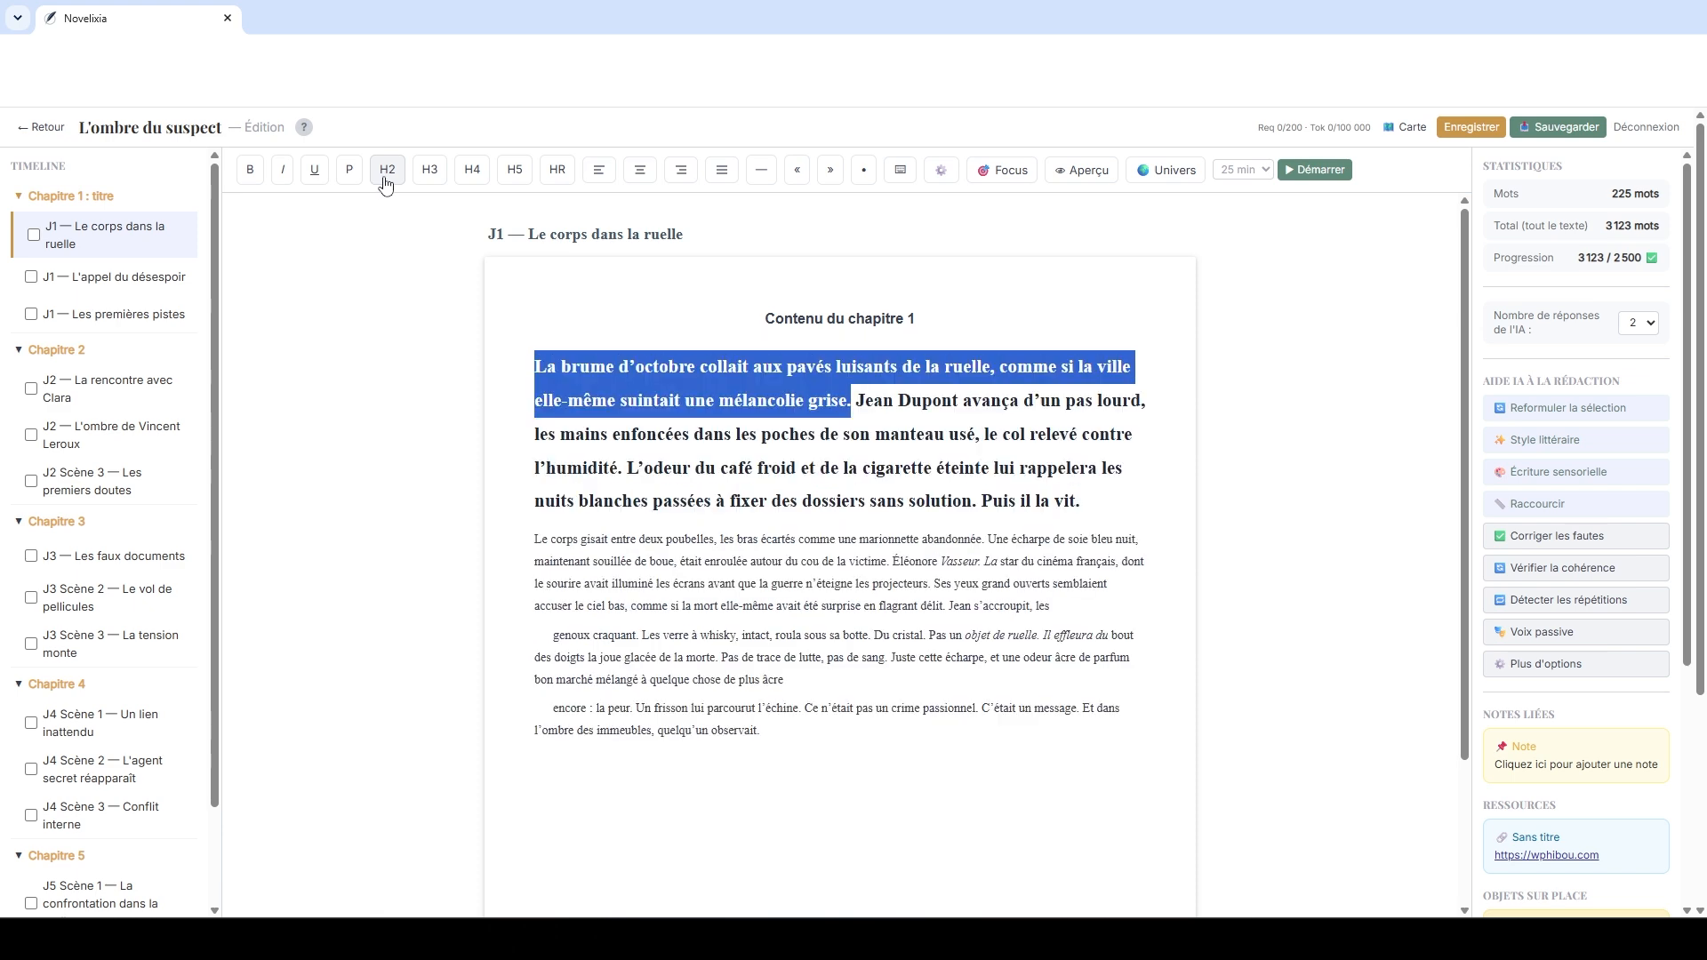
click(350, 176)
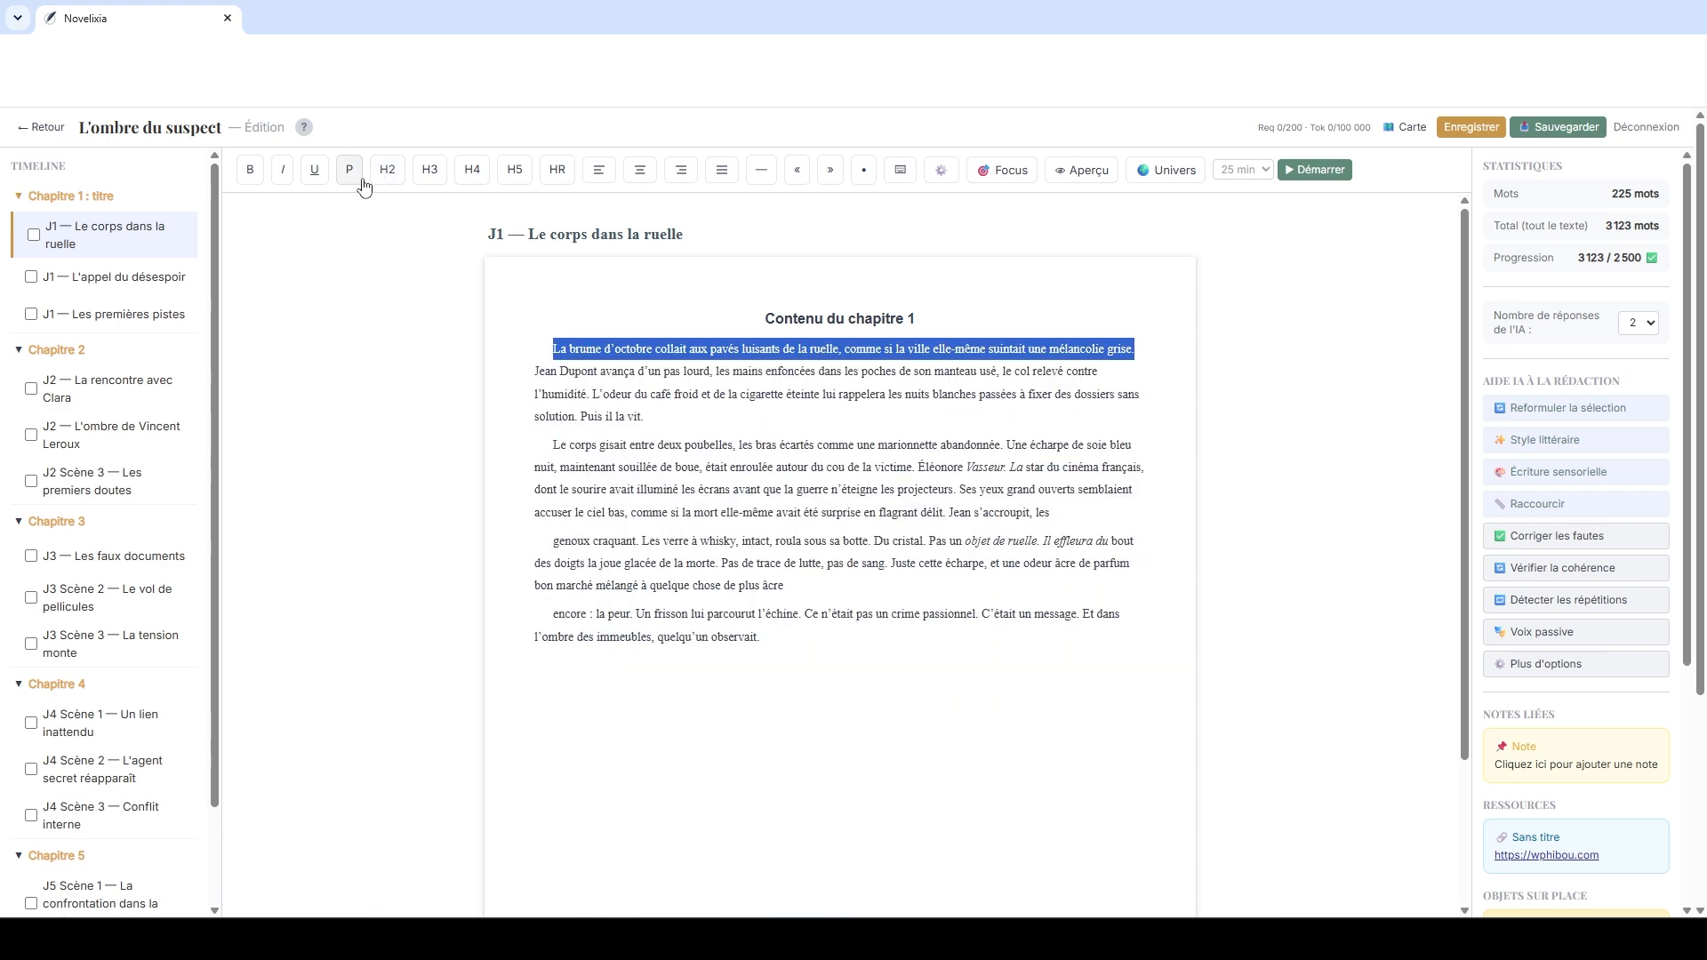
click(398, 185)
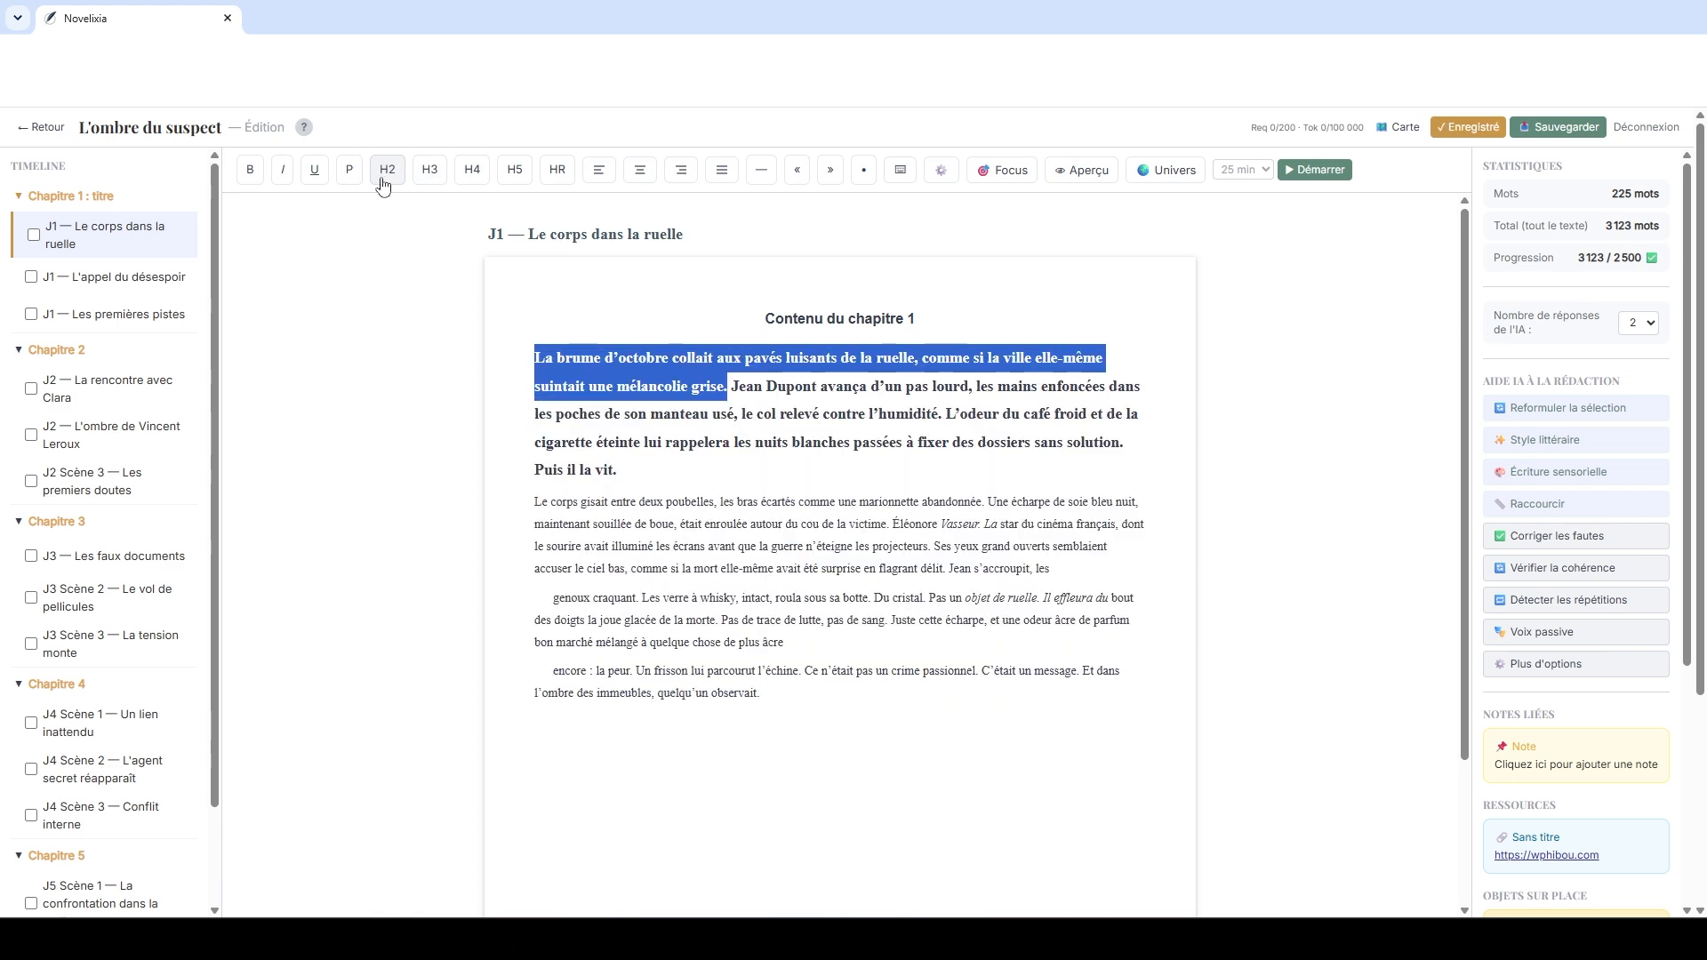
click(350, 181)
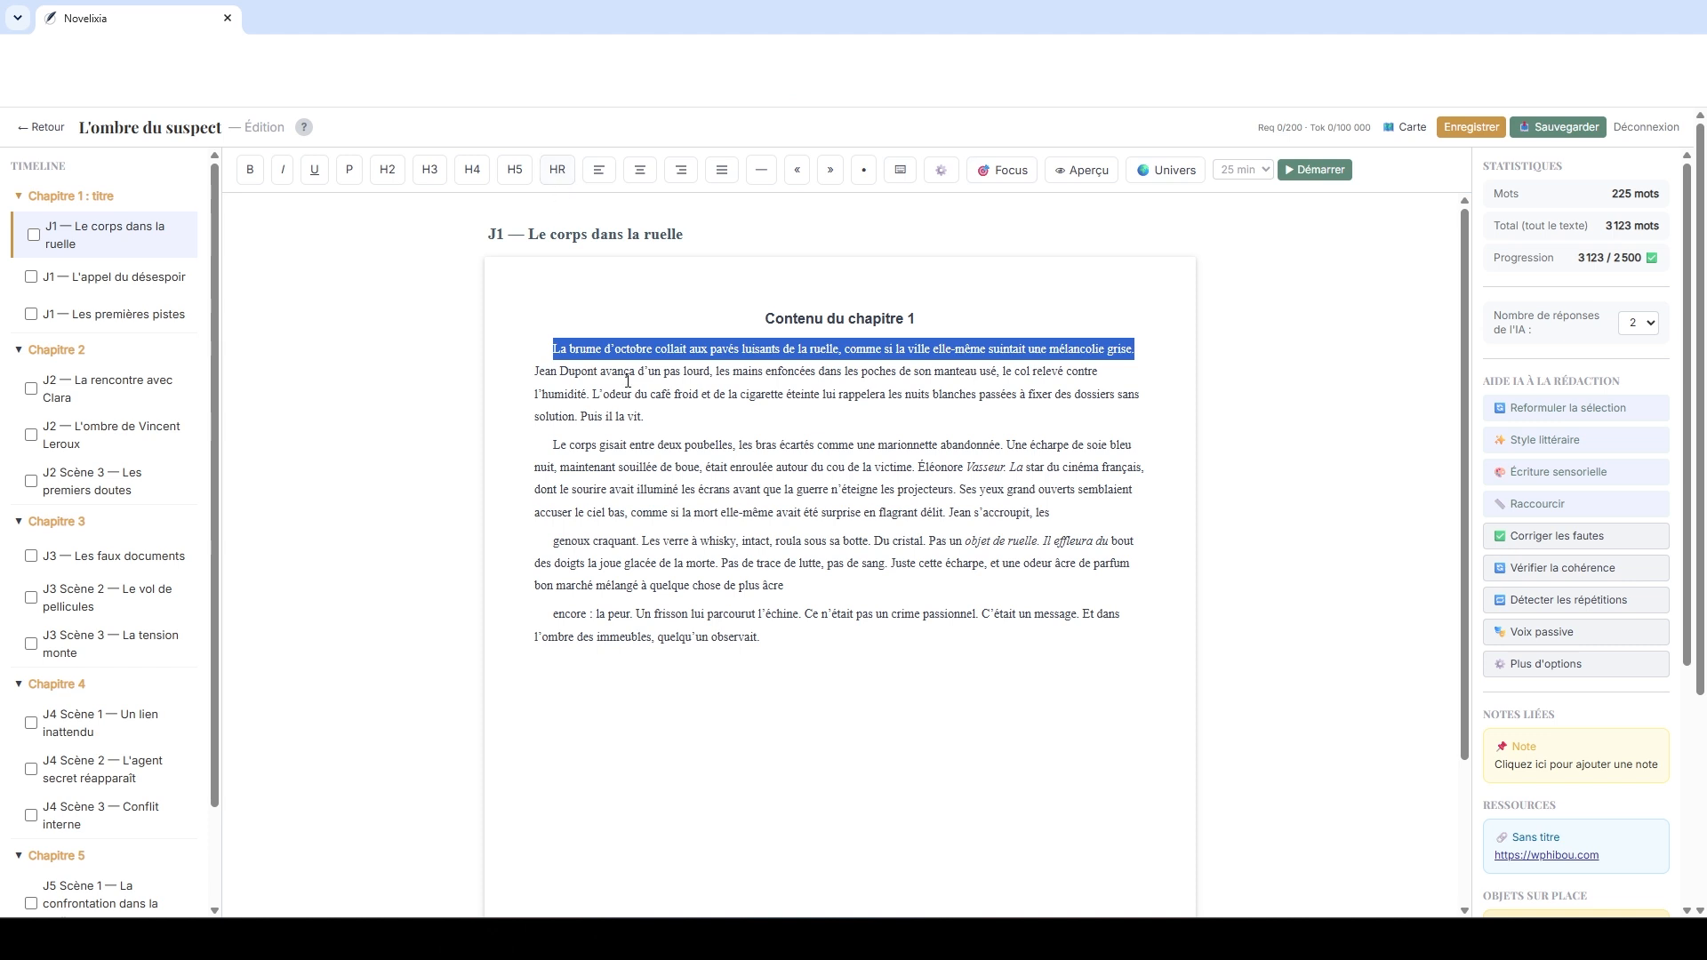
Step: Add an empty line after the scene's last paragraph, and try centre and right alignment on the second paragraph before justifying it
click(814, 642)
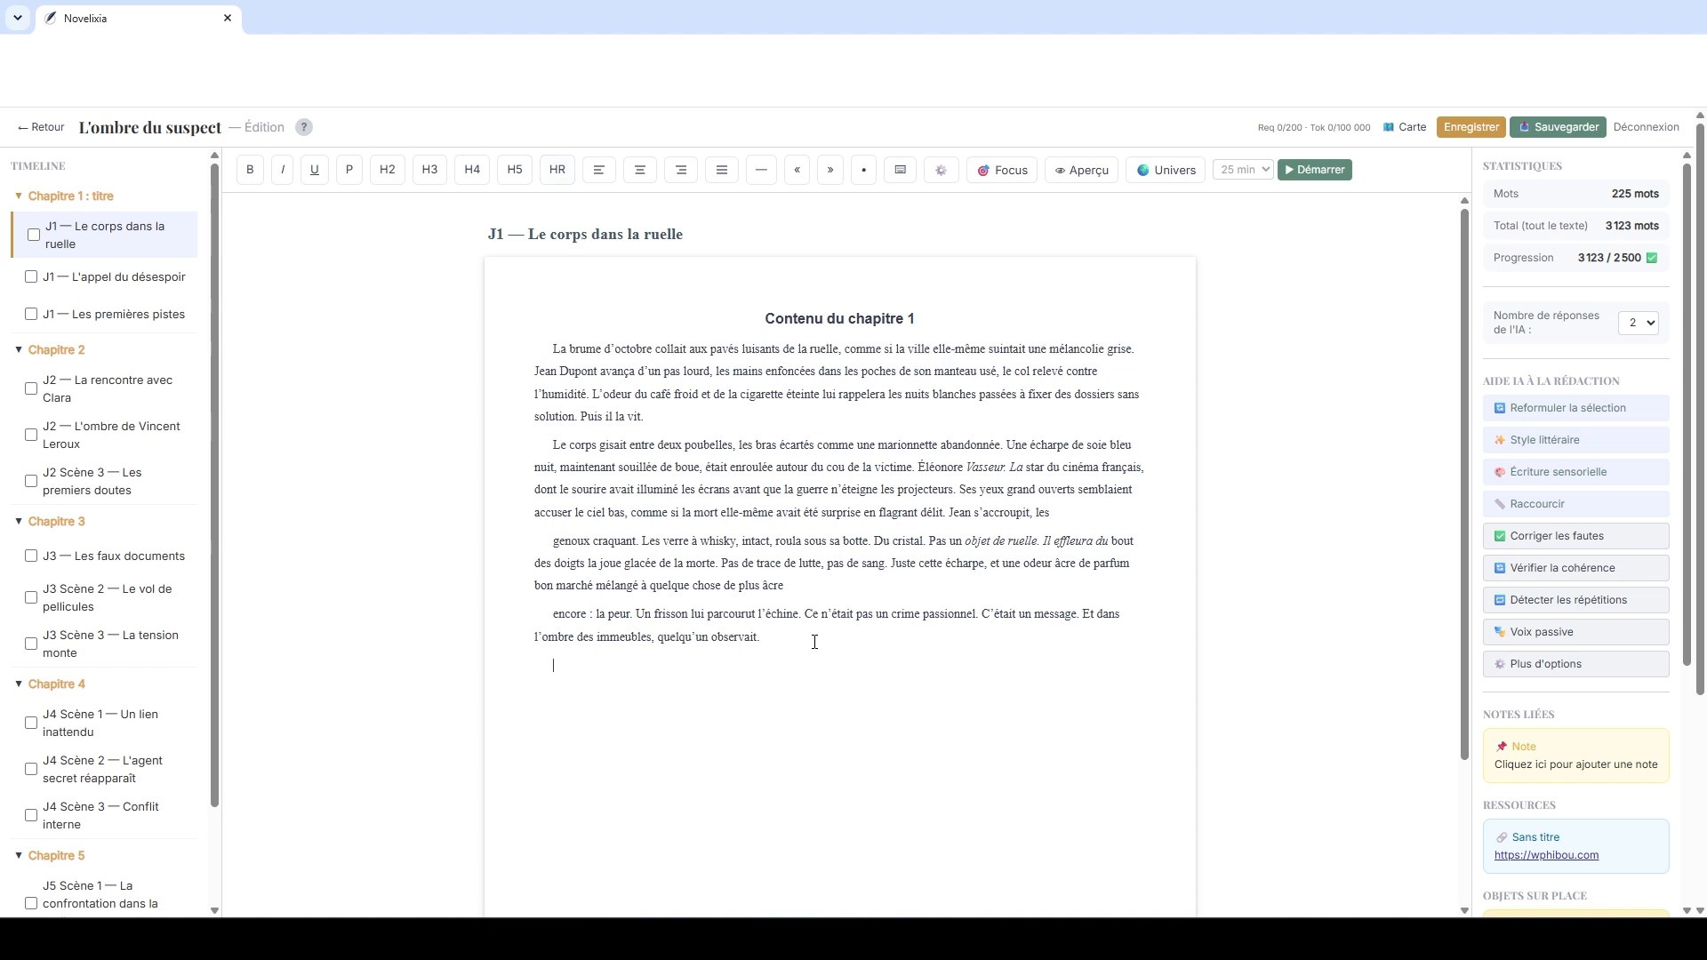
key(Return)
drag(1058, 520, 553, 444)
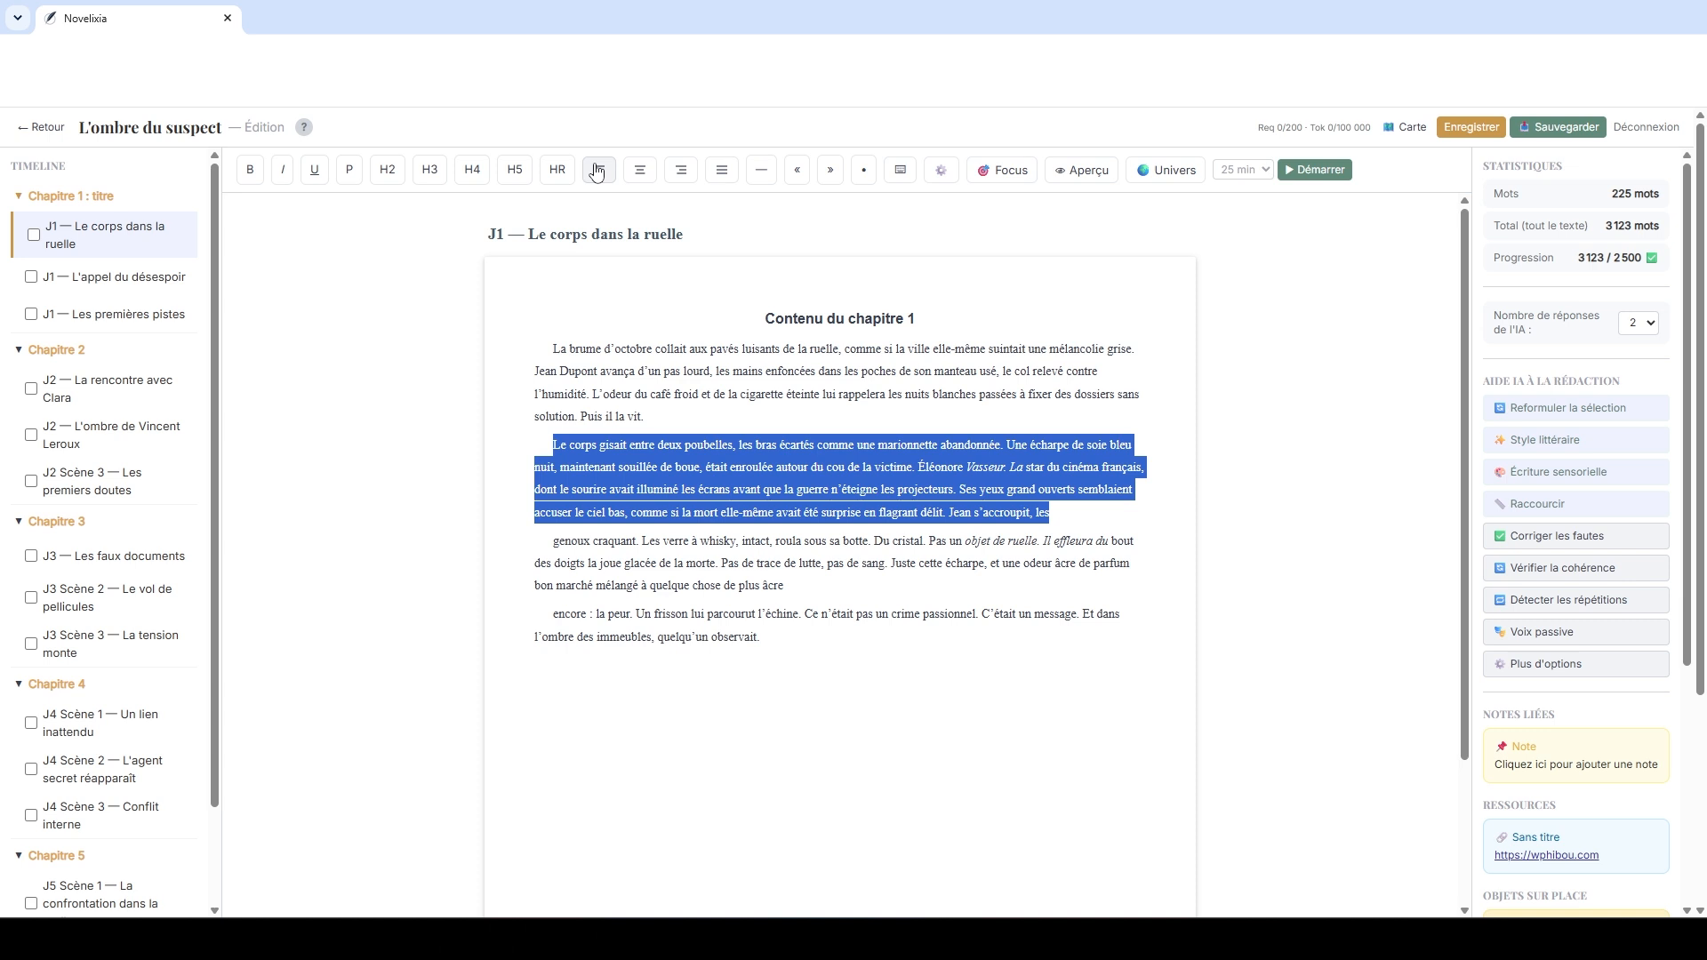
click(640, 171)
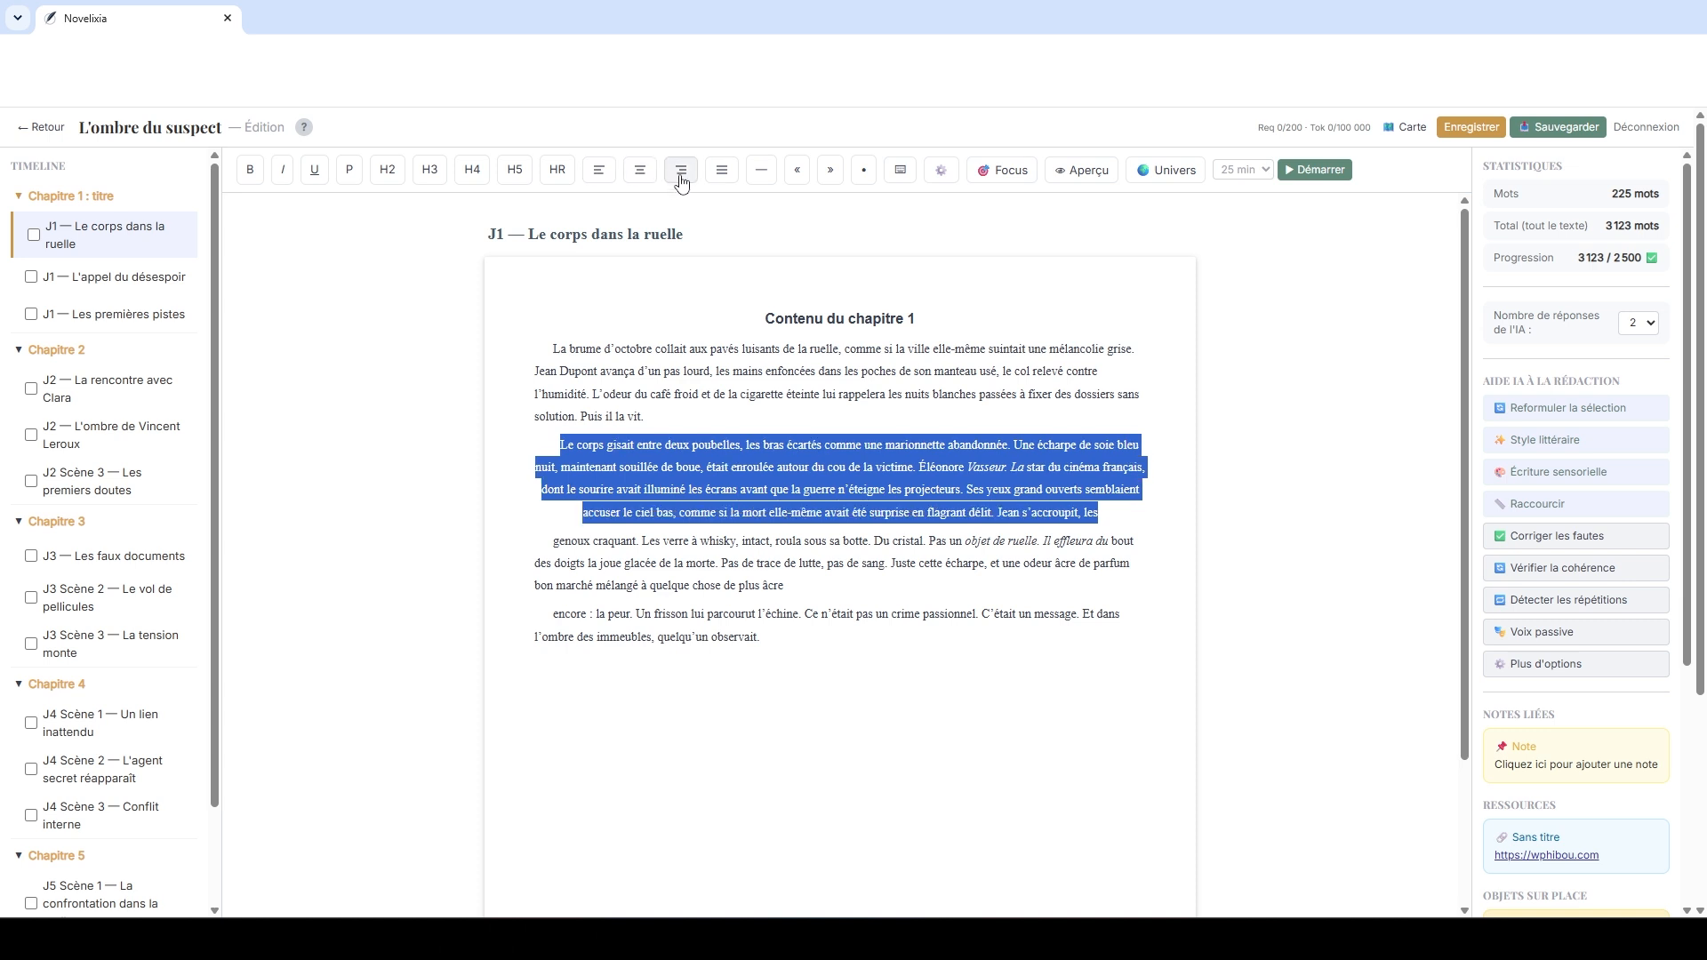
click(682, 171)
click(723, 175)
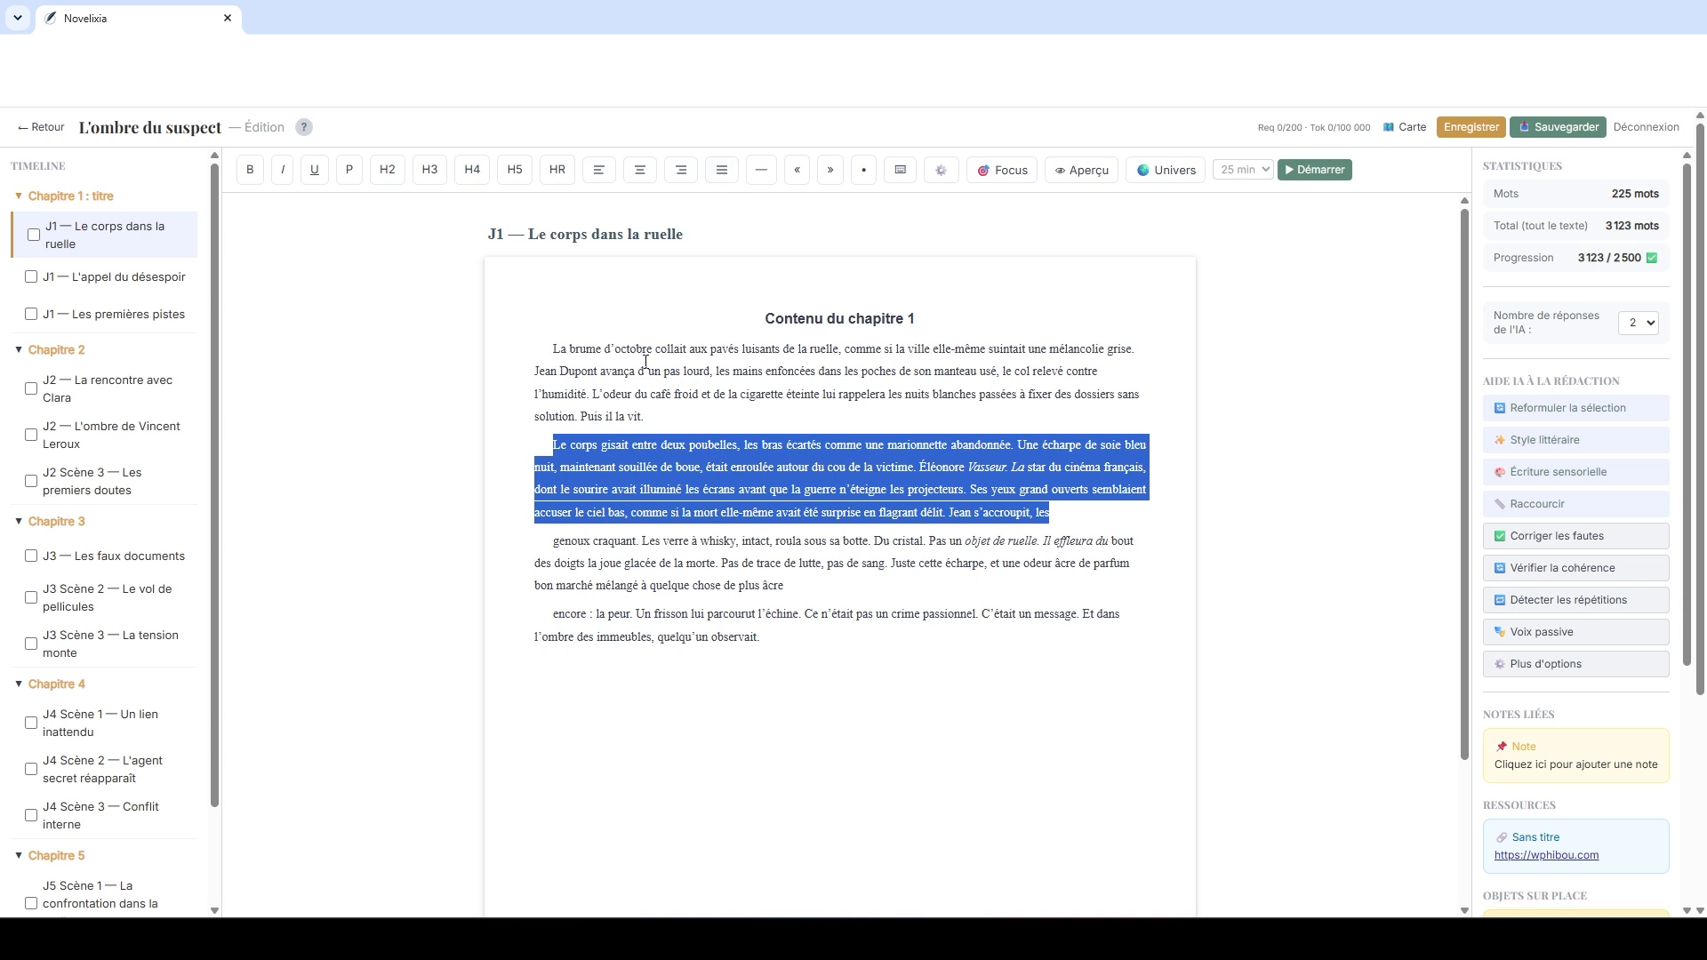
Step: Try inserting the em dash, the opening and closing guillemets and the bullet symbol at the scene's end, clearing the inserted characters
click(775, 643)
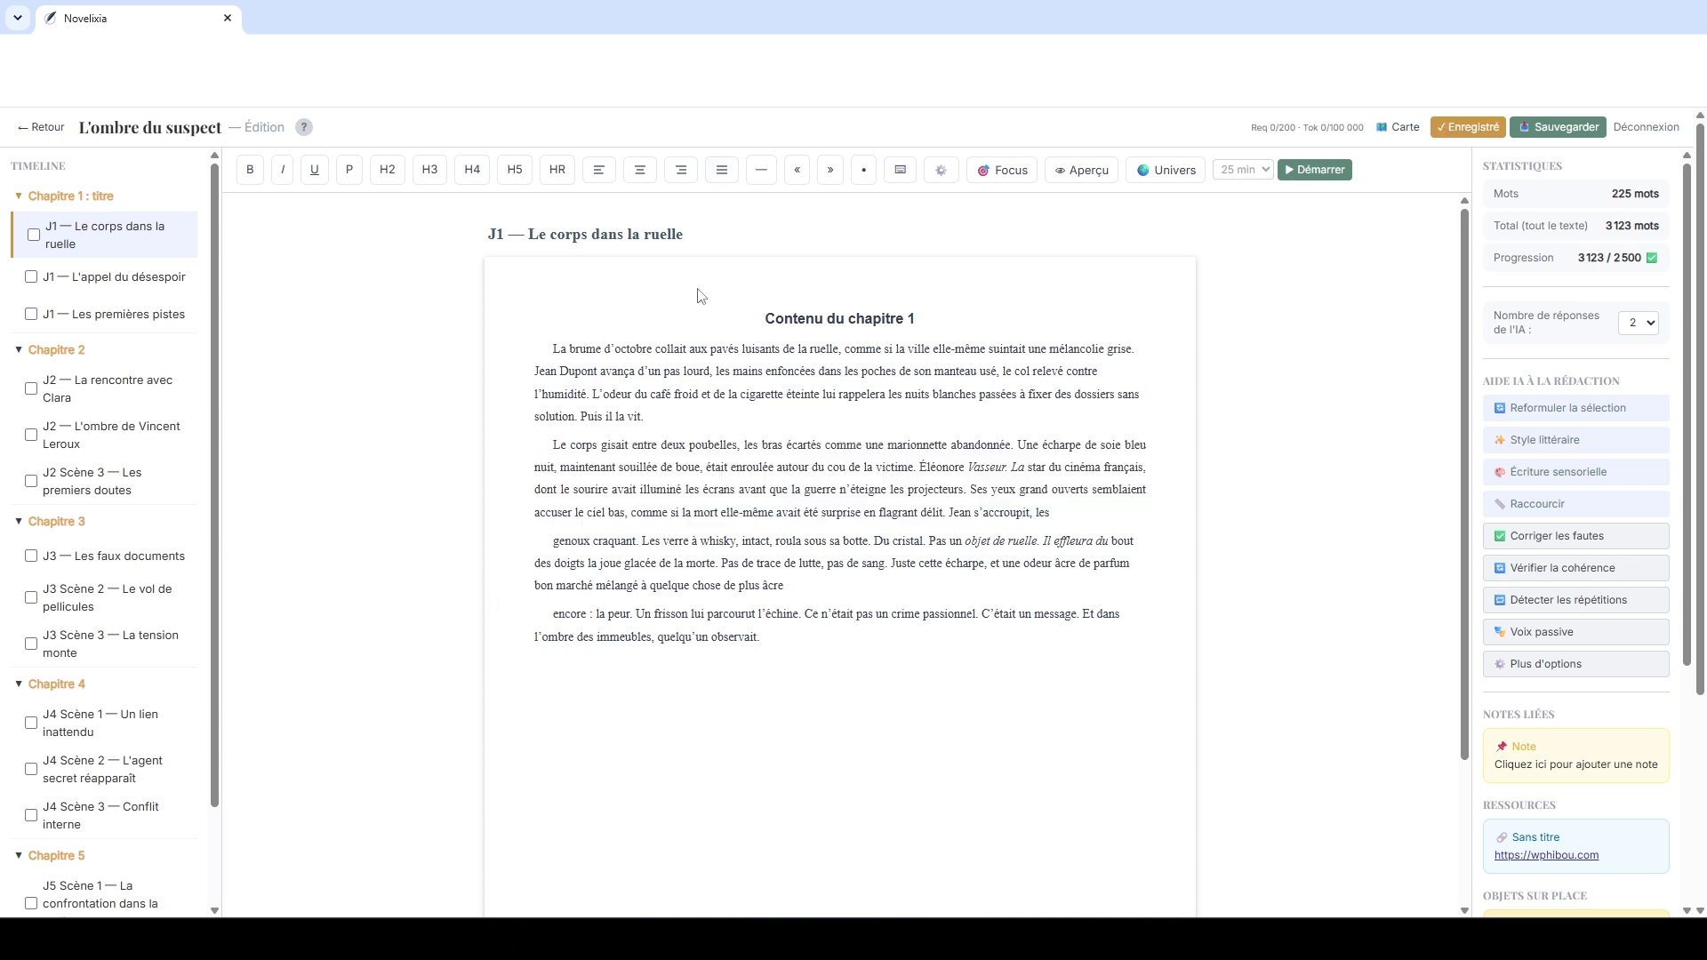
click(760, 171)
click(794, 178)
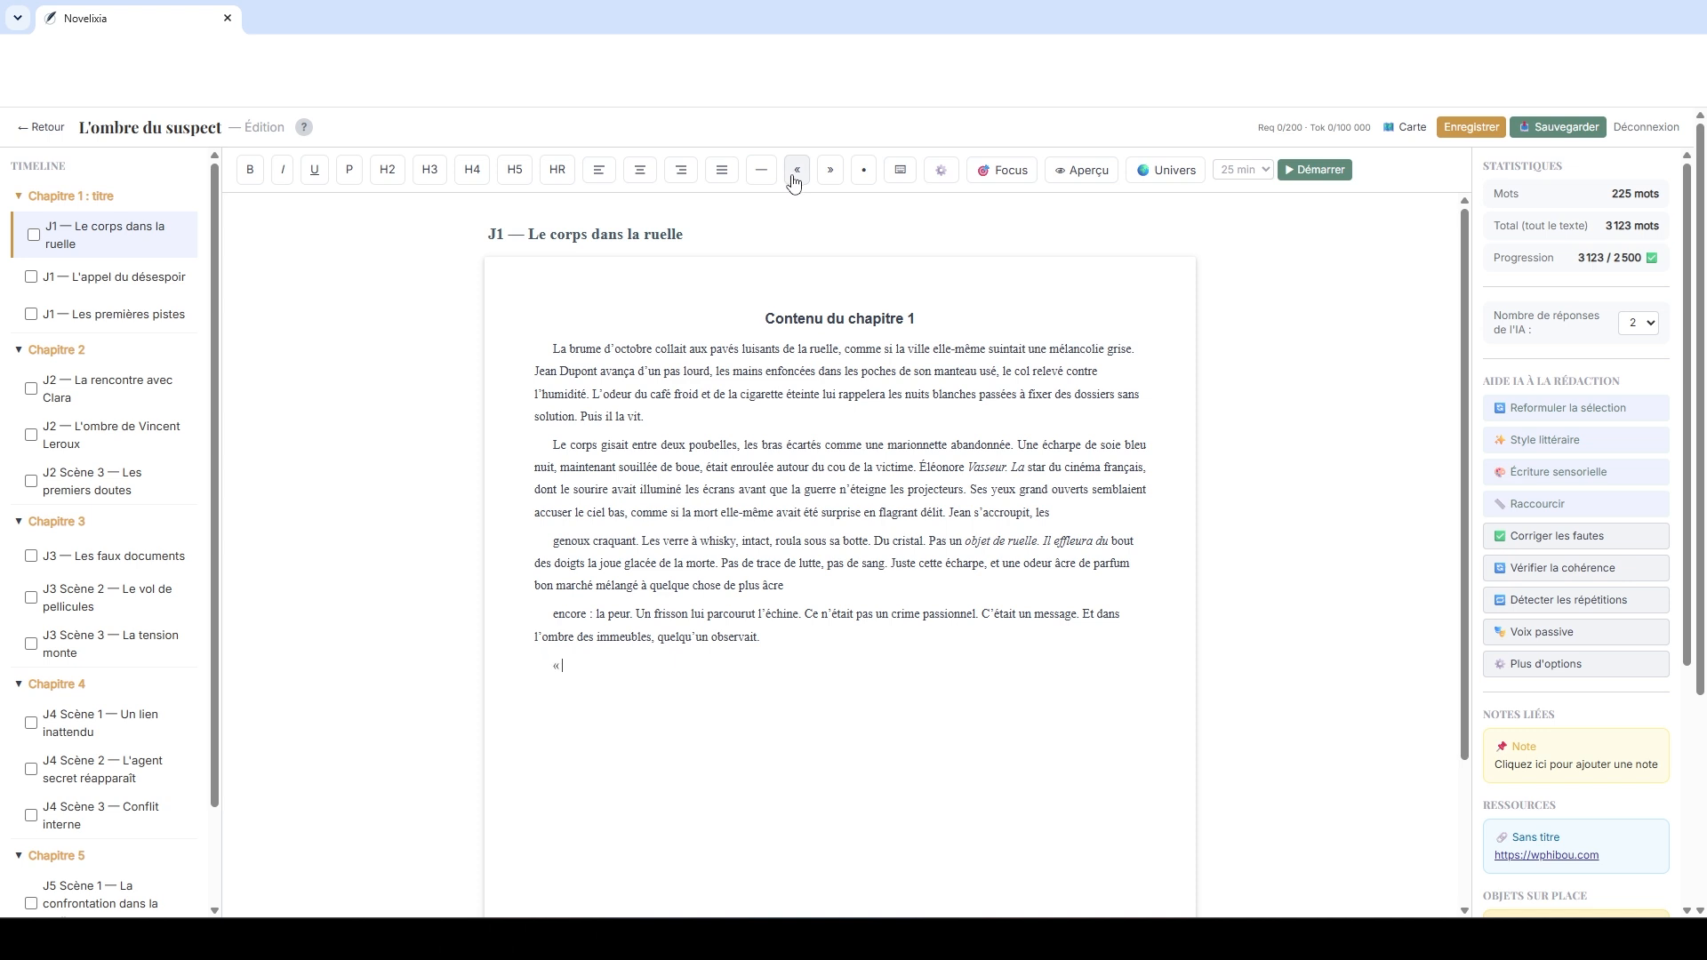
click(839, 178)
drag(593, 660, 496, 663)
key(BackSpace)
click(863, 170)
Step: Display the list of keyboard shortcuts to review it, and close it
click(900, 171)
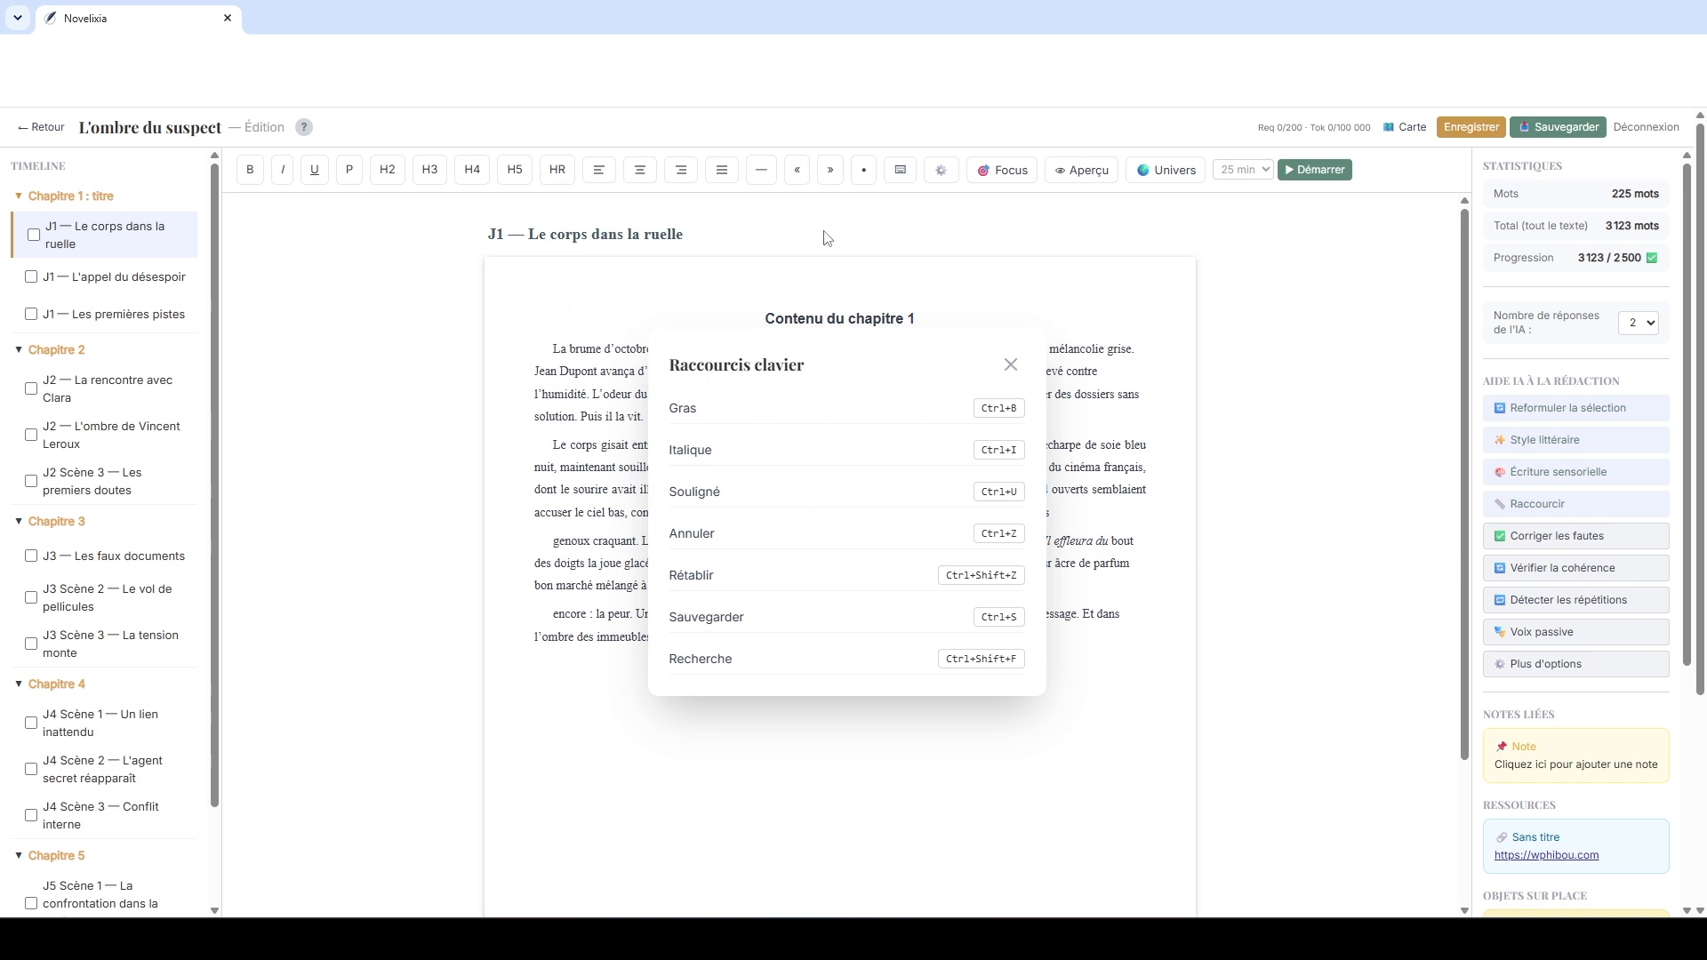
click(1012, 364)
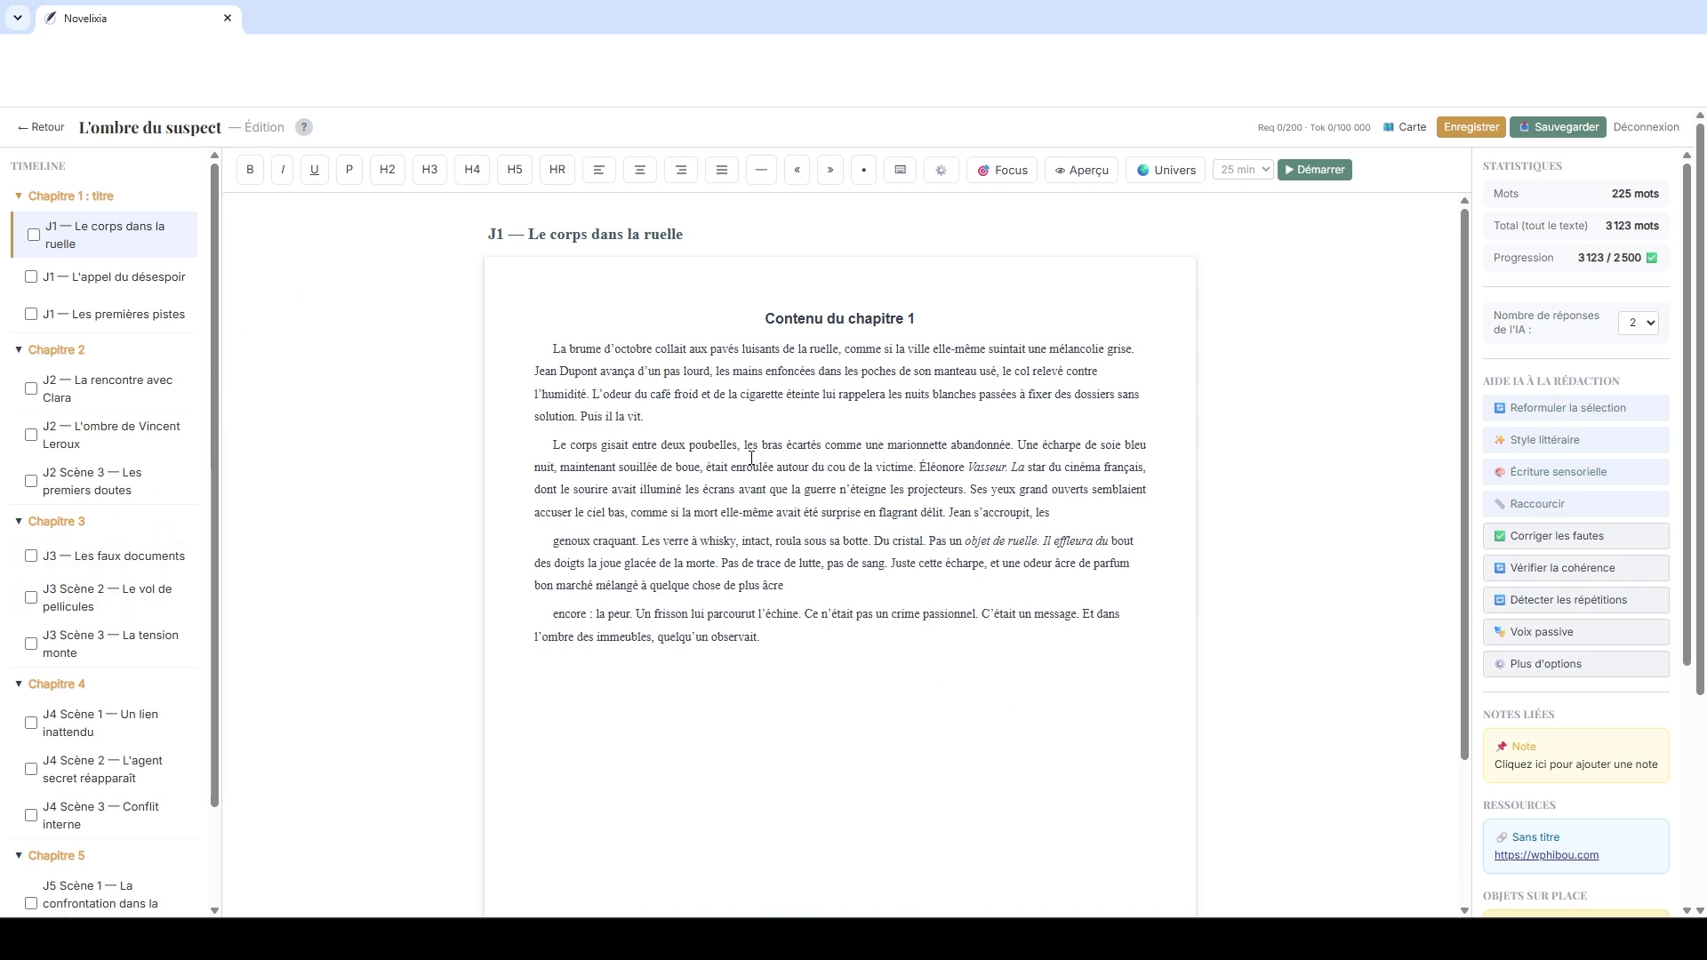
Step: Open the "L'appel du désespoir" scene, view it in Focus mode, and return to the normal editing page
click(165, 278)
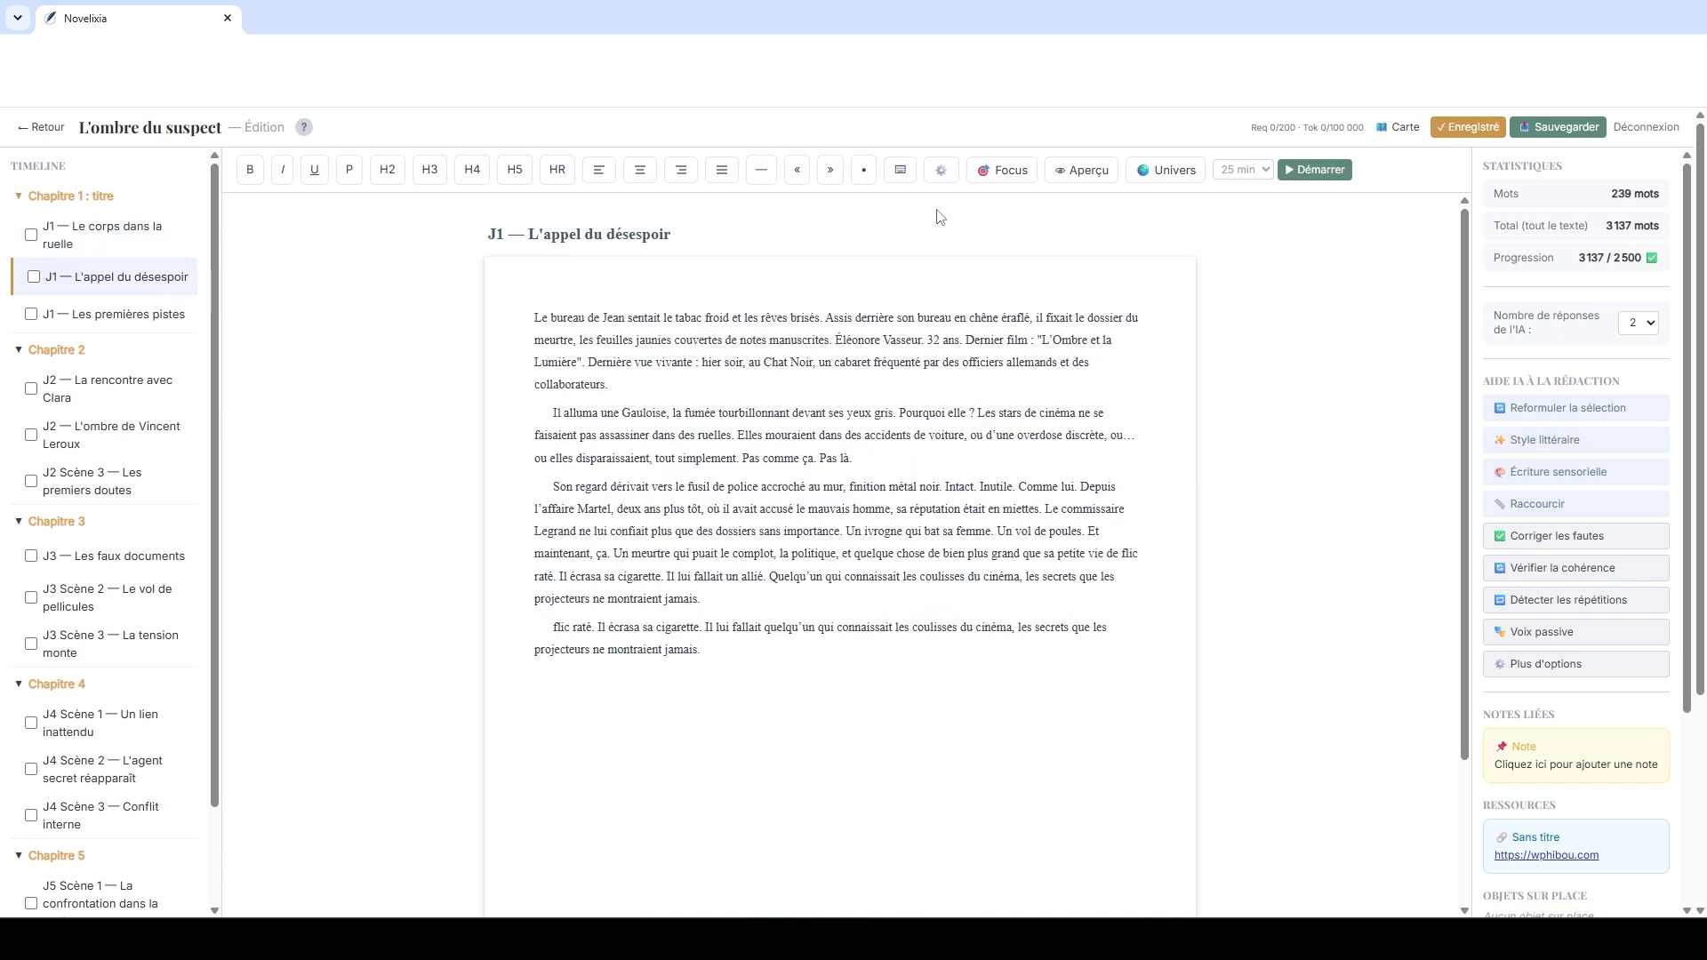
click(1008, 174)
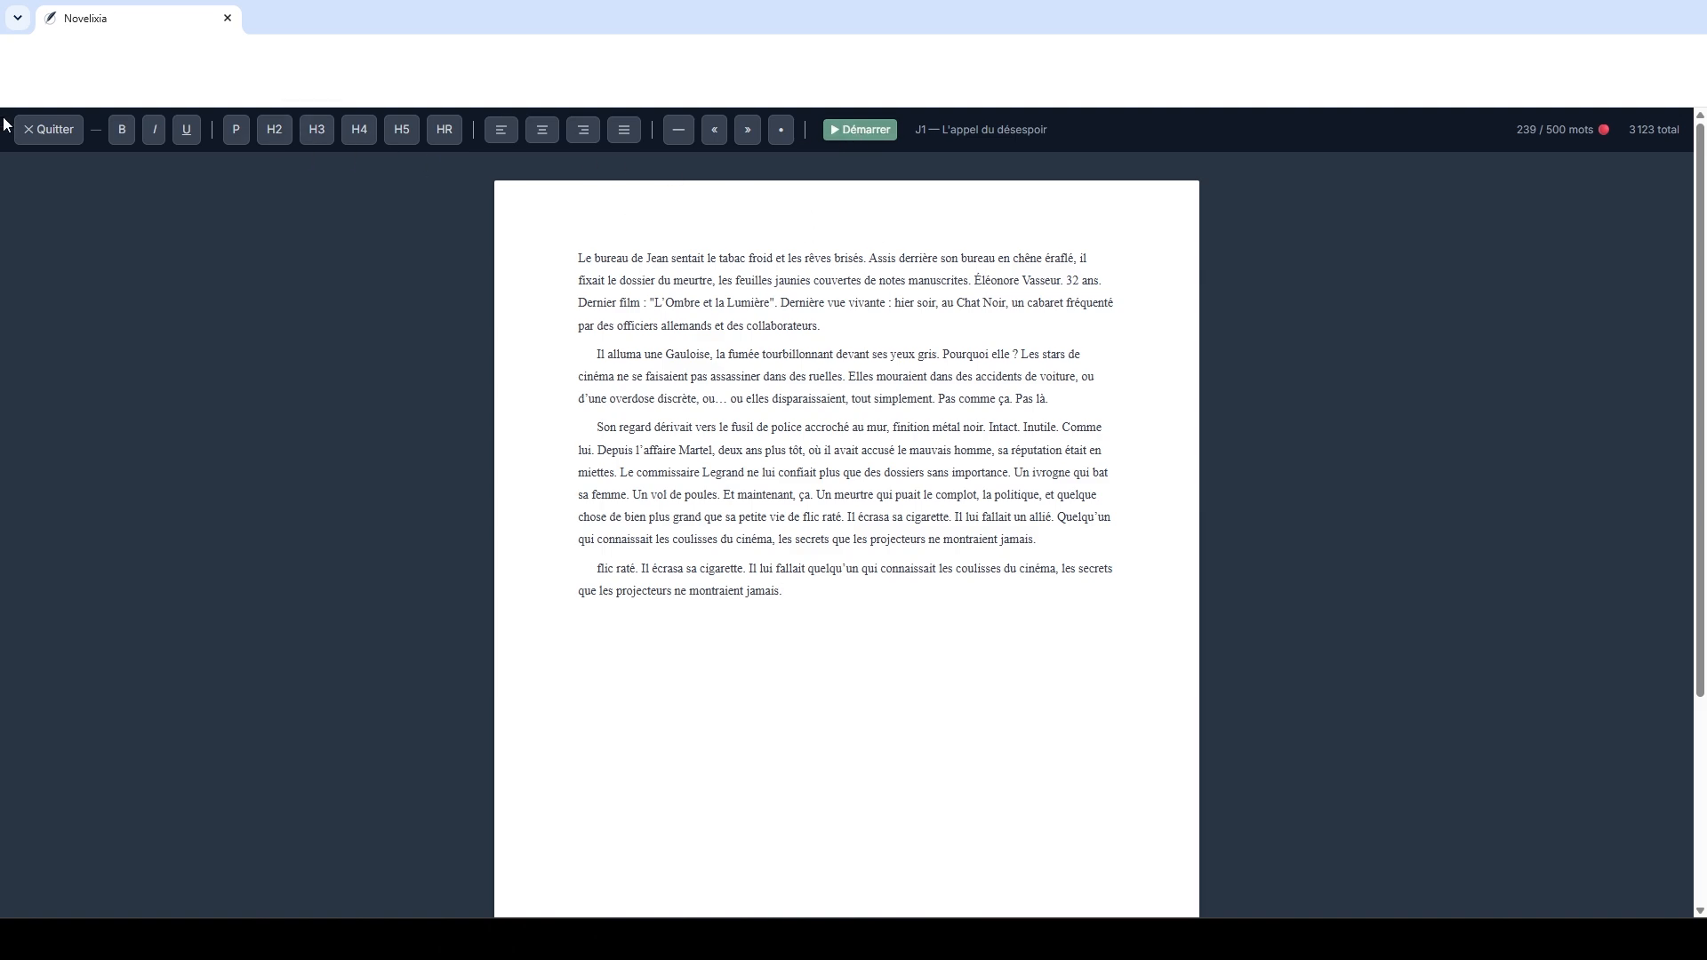
click(40, 132)
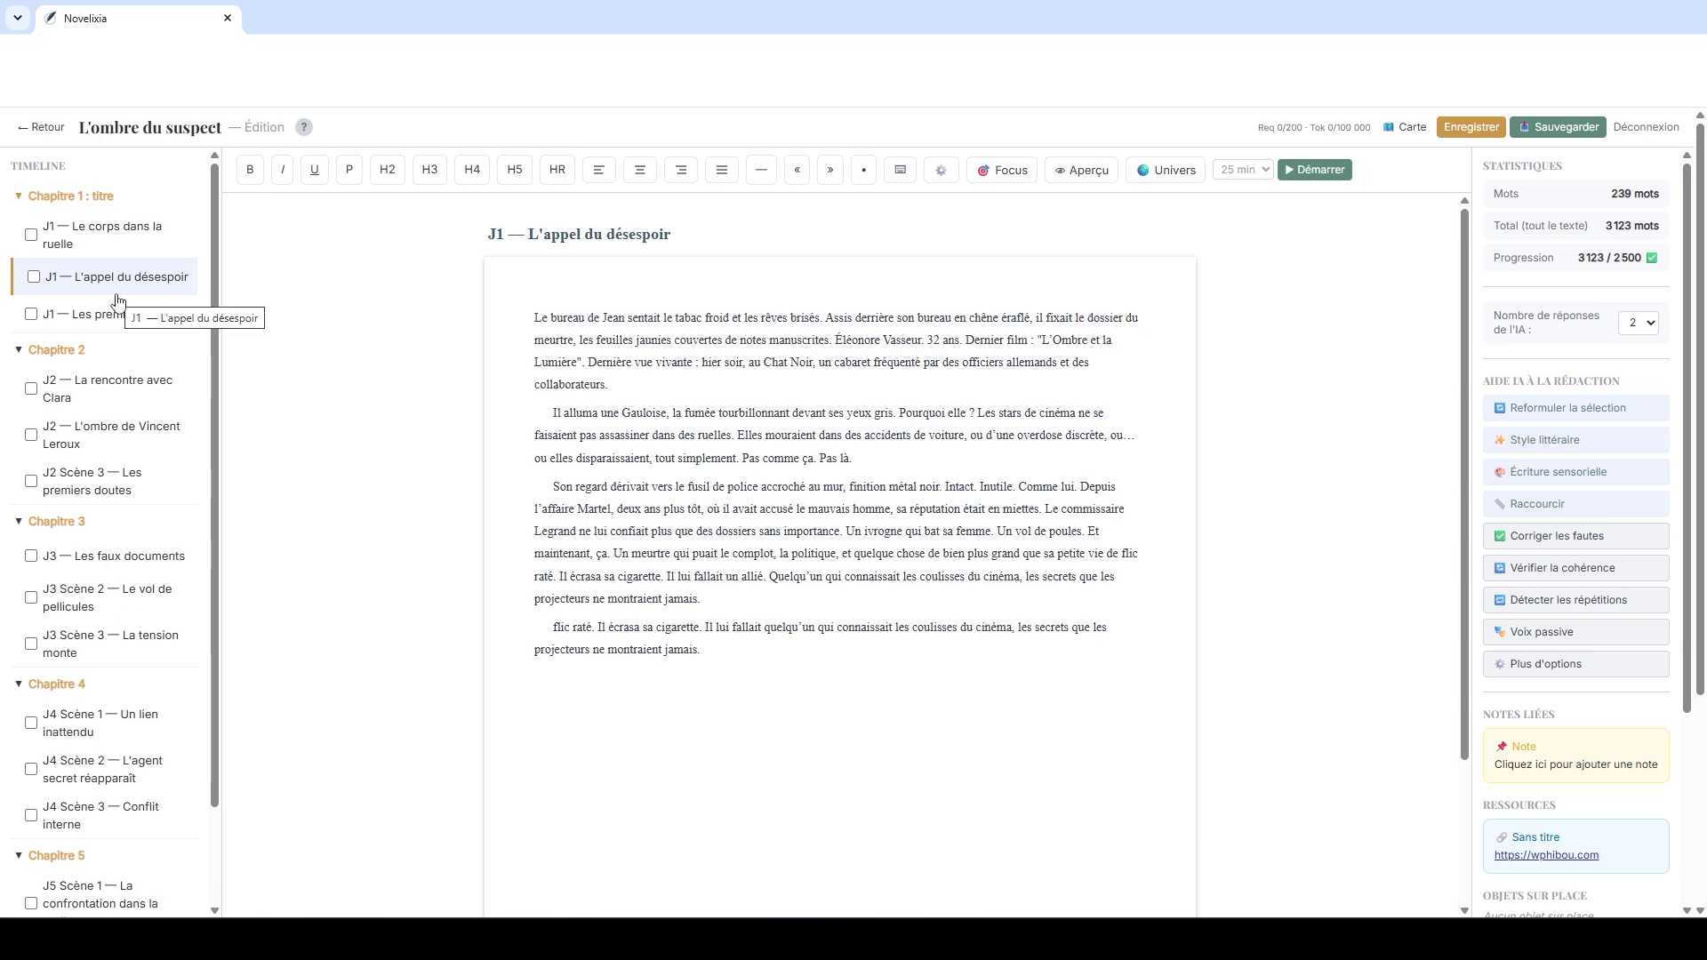
Step: Open the novel's preview and examine the layout of its chapters
click(1083, 170)
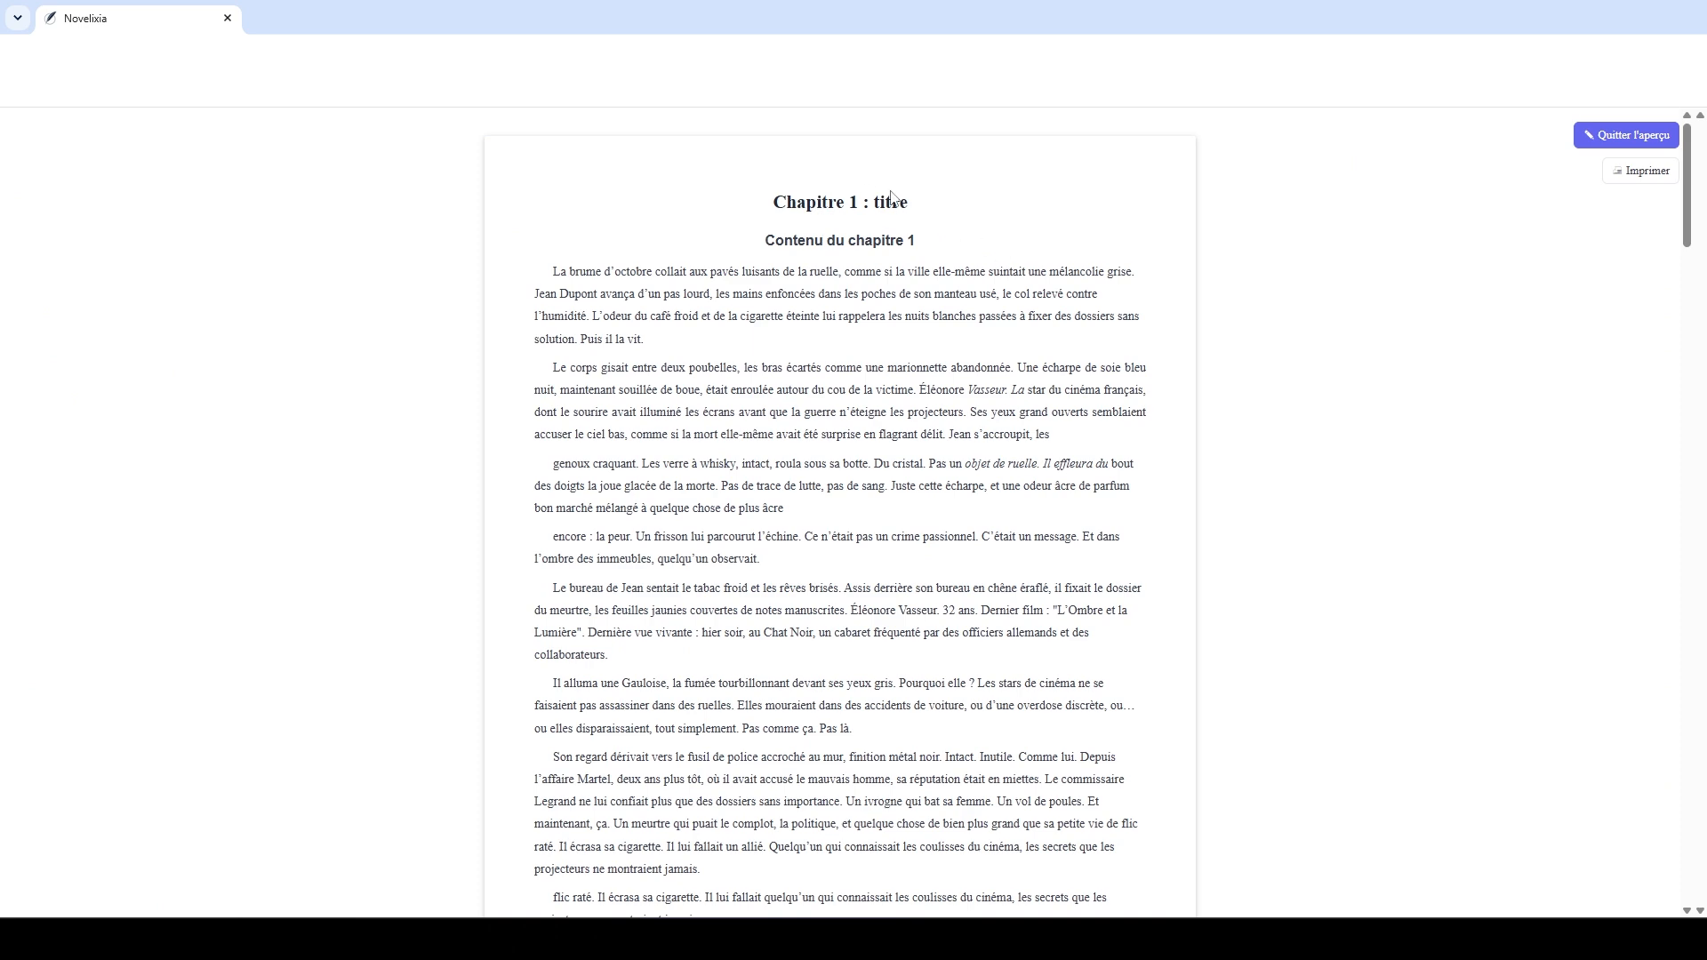
scroll(869, 201, down, 7)
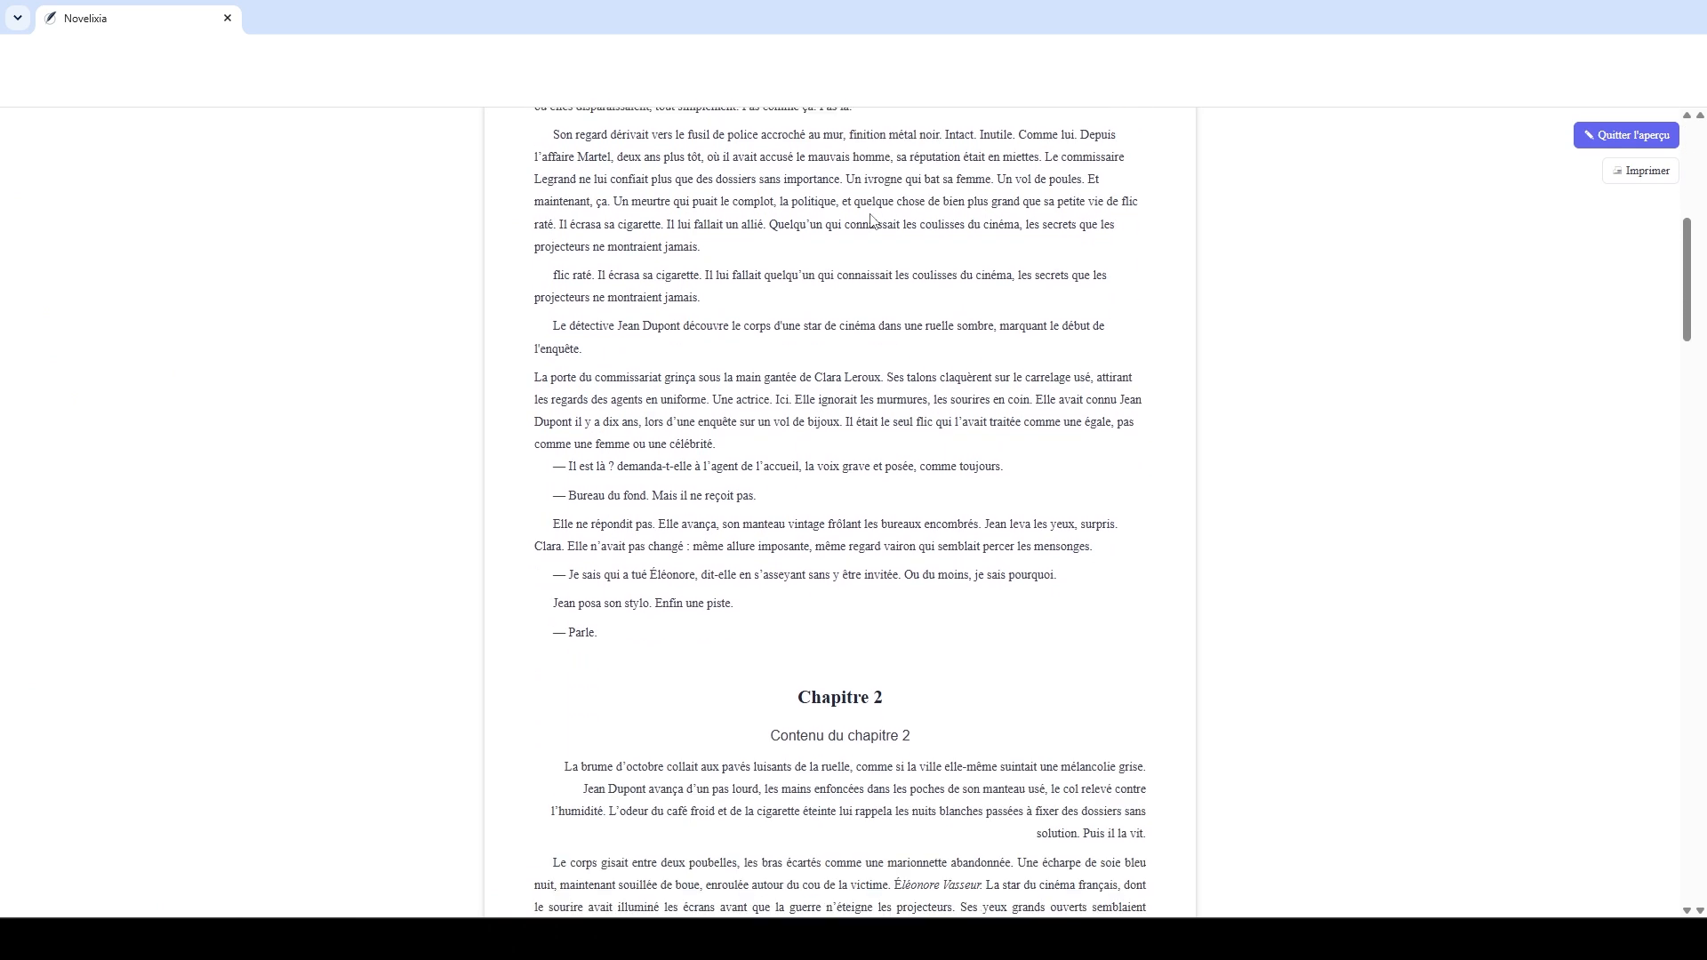
scroll(787, 267, up, 7)
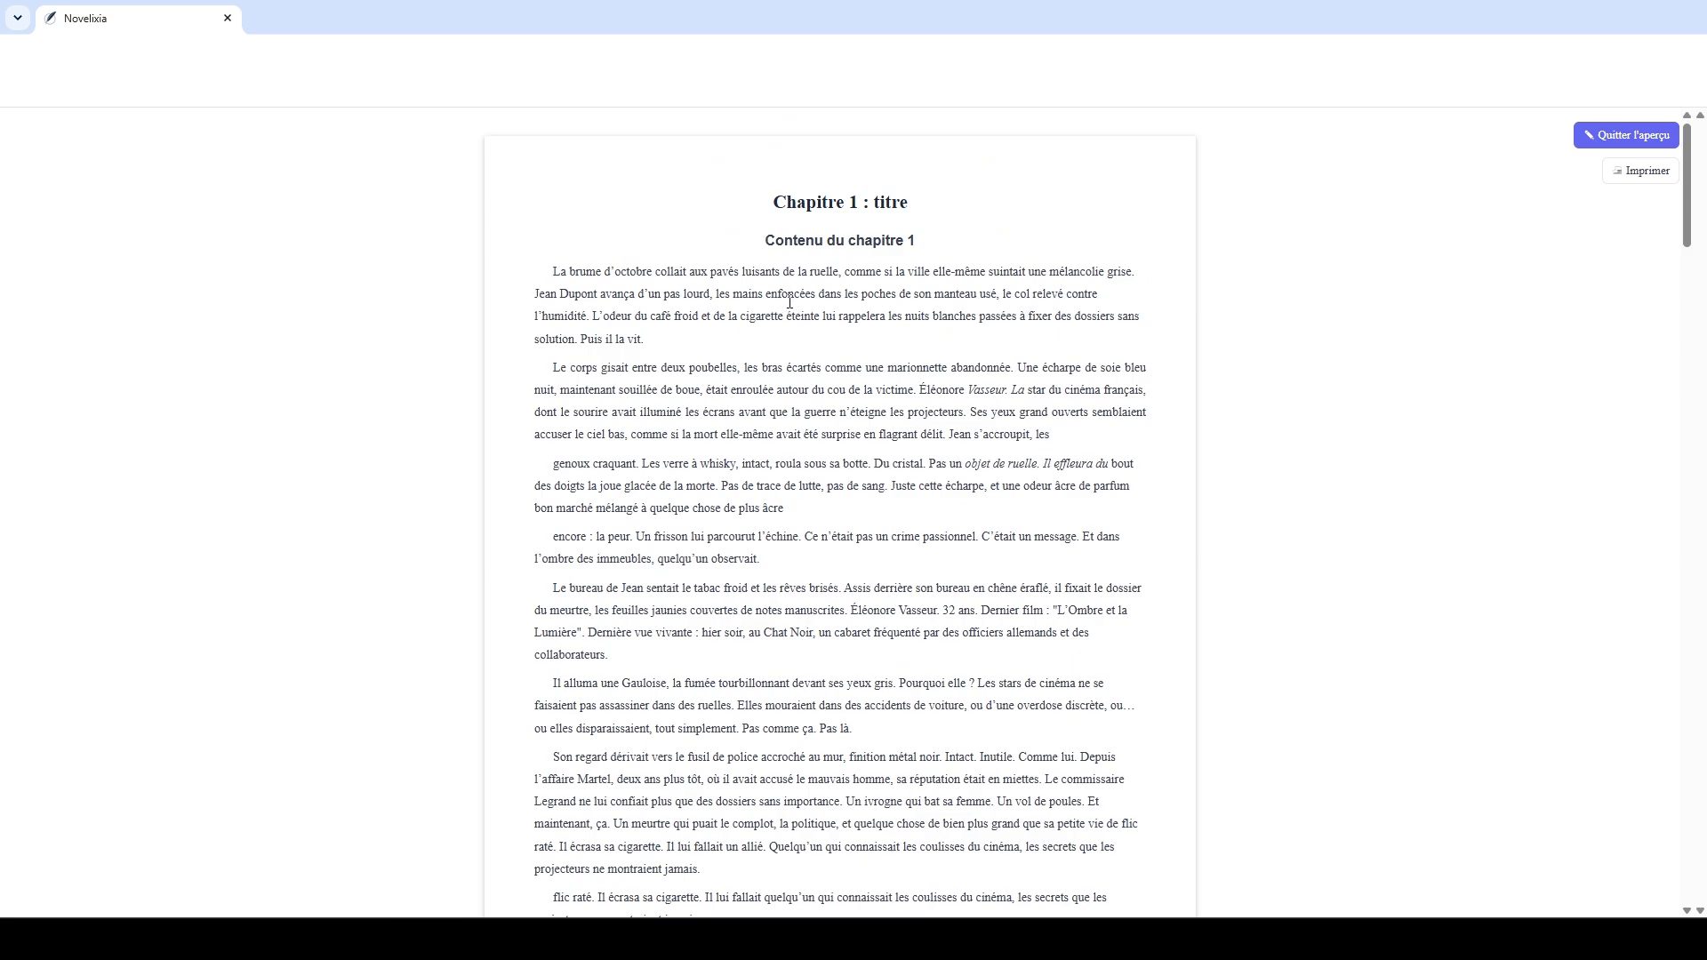
scroll(783, 374, down, 7)
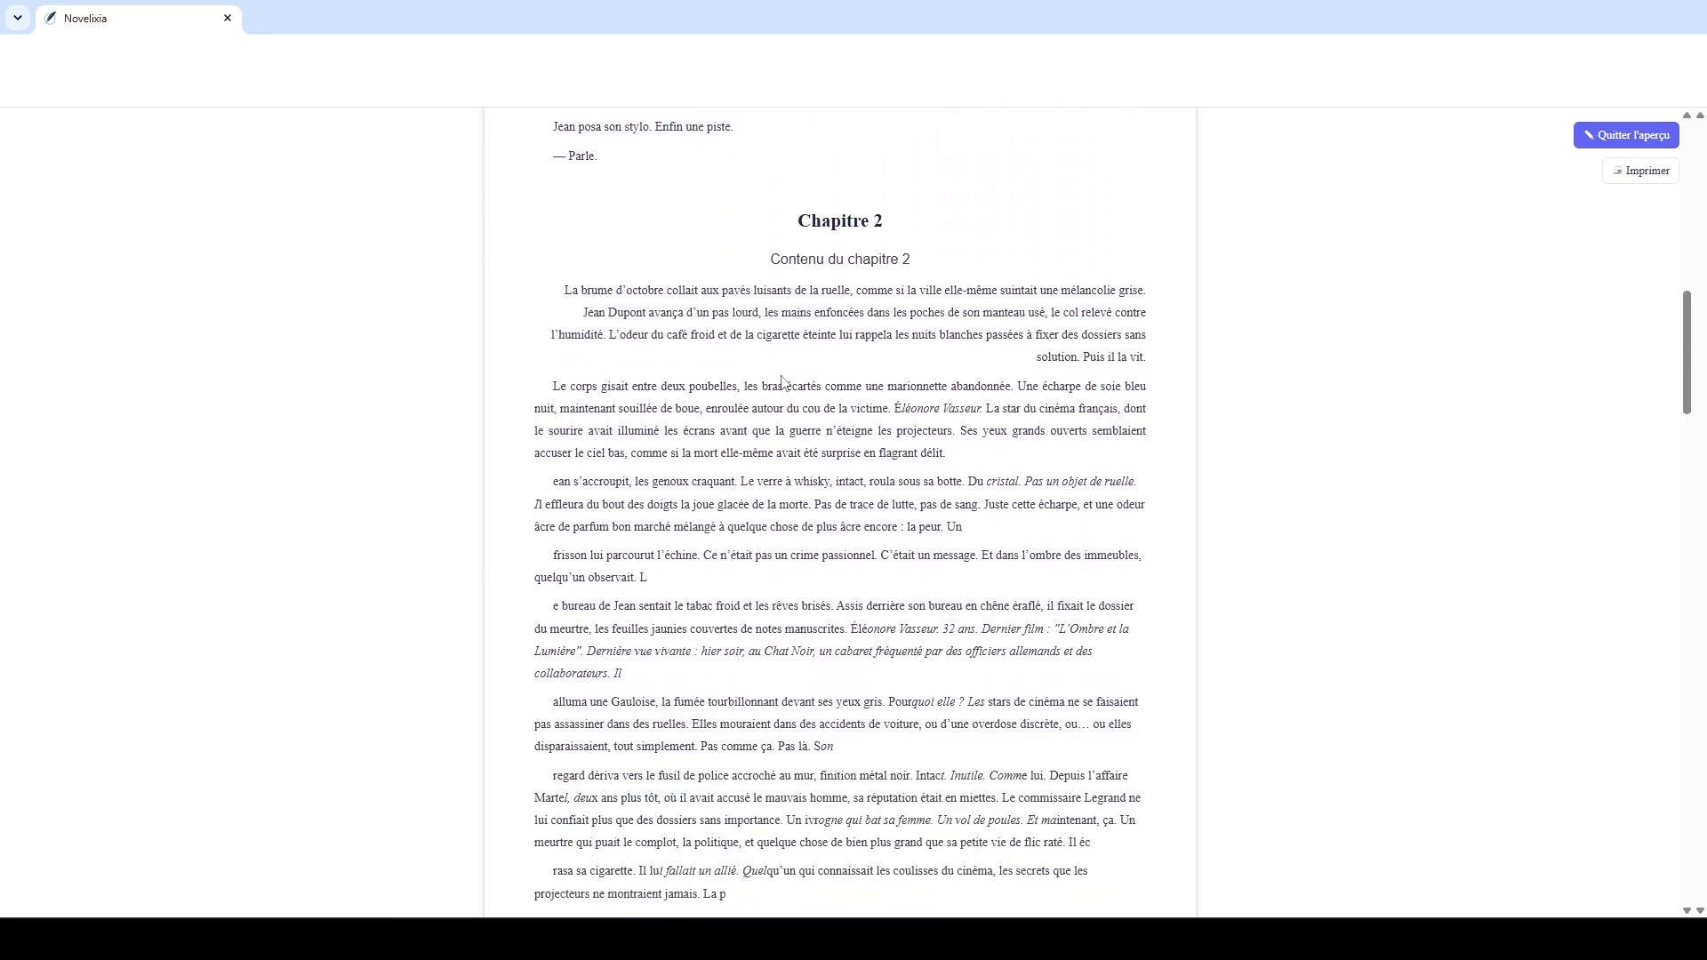
scroll(782, 380, down, 10)
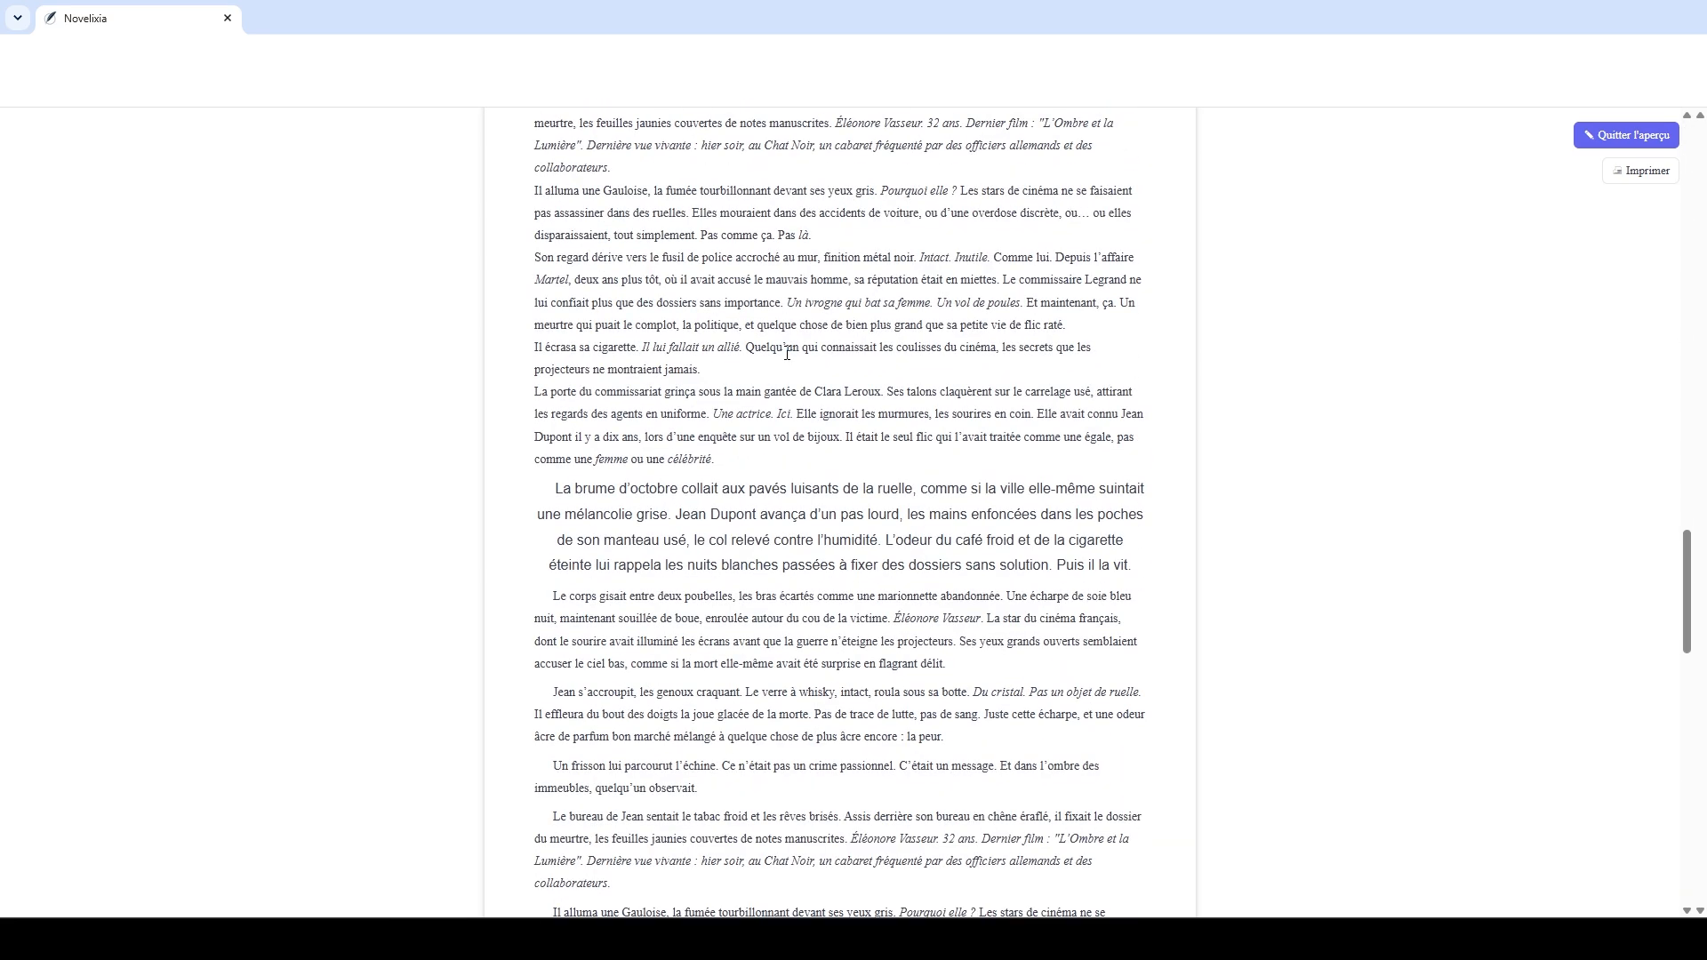
scroll(787, 355, down, 8)
scroll(788, 365, down, 8)
scroll(790, 365, up, 20)
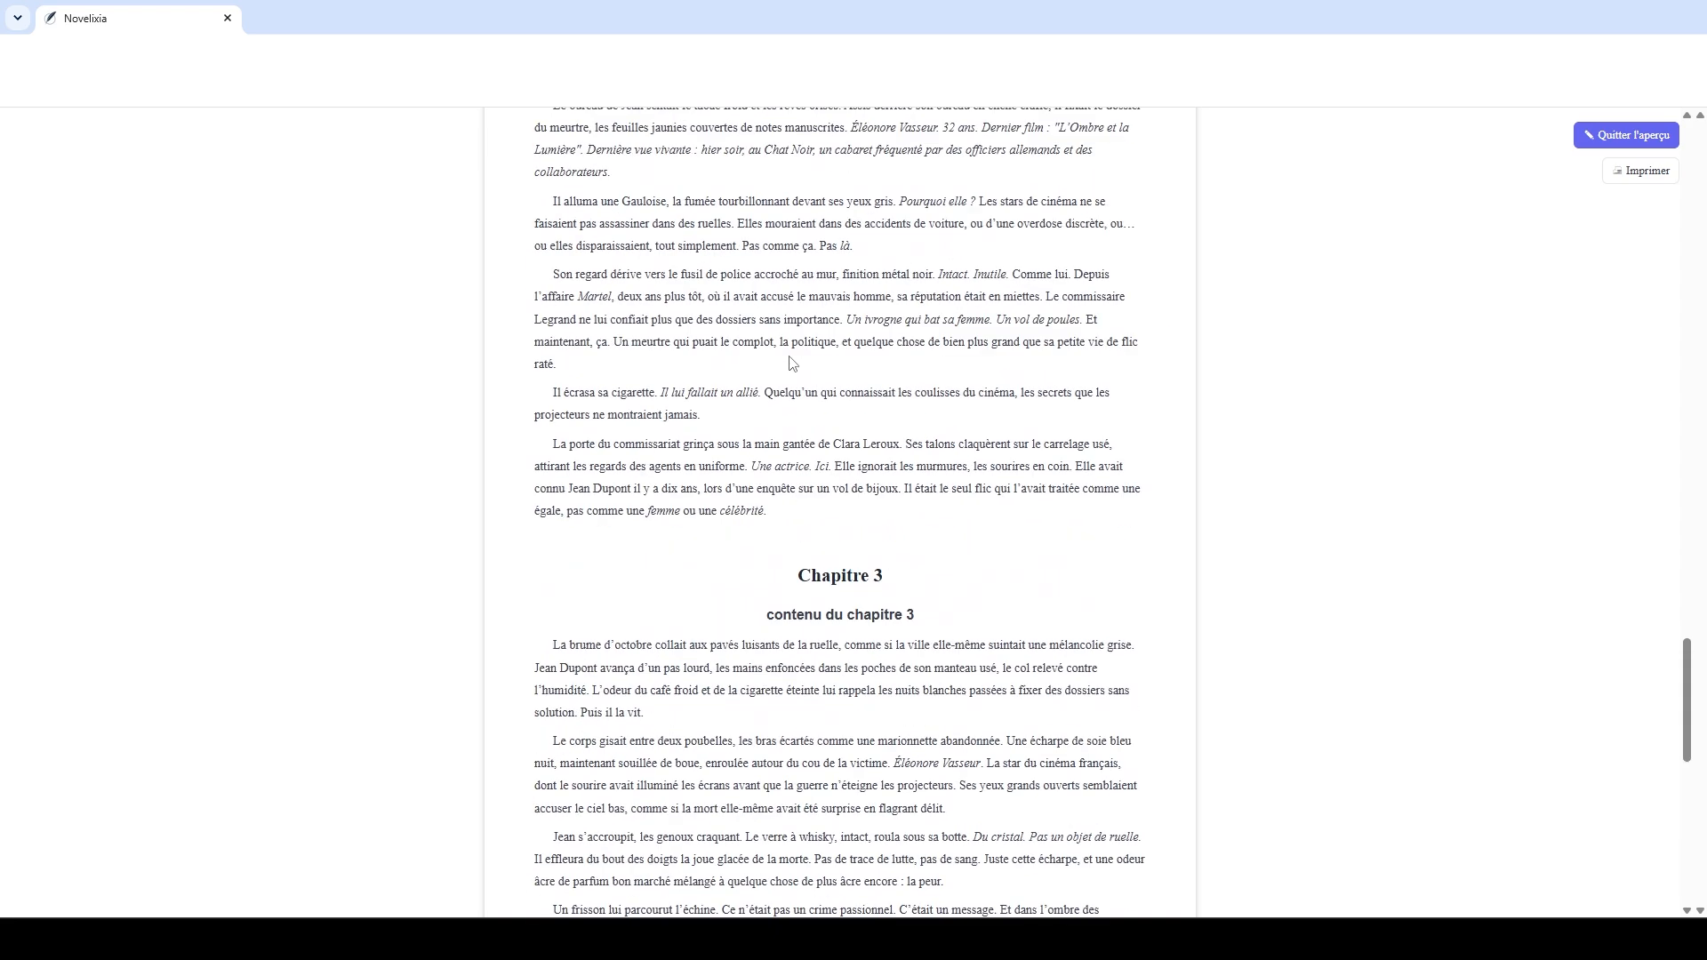
scroll(839, 373, up, 3)
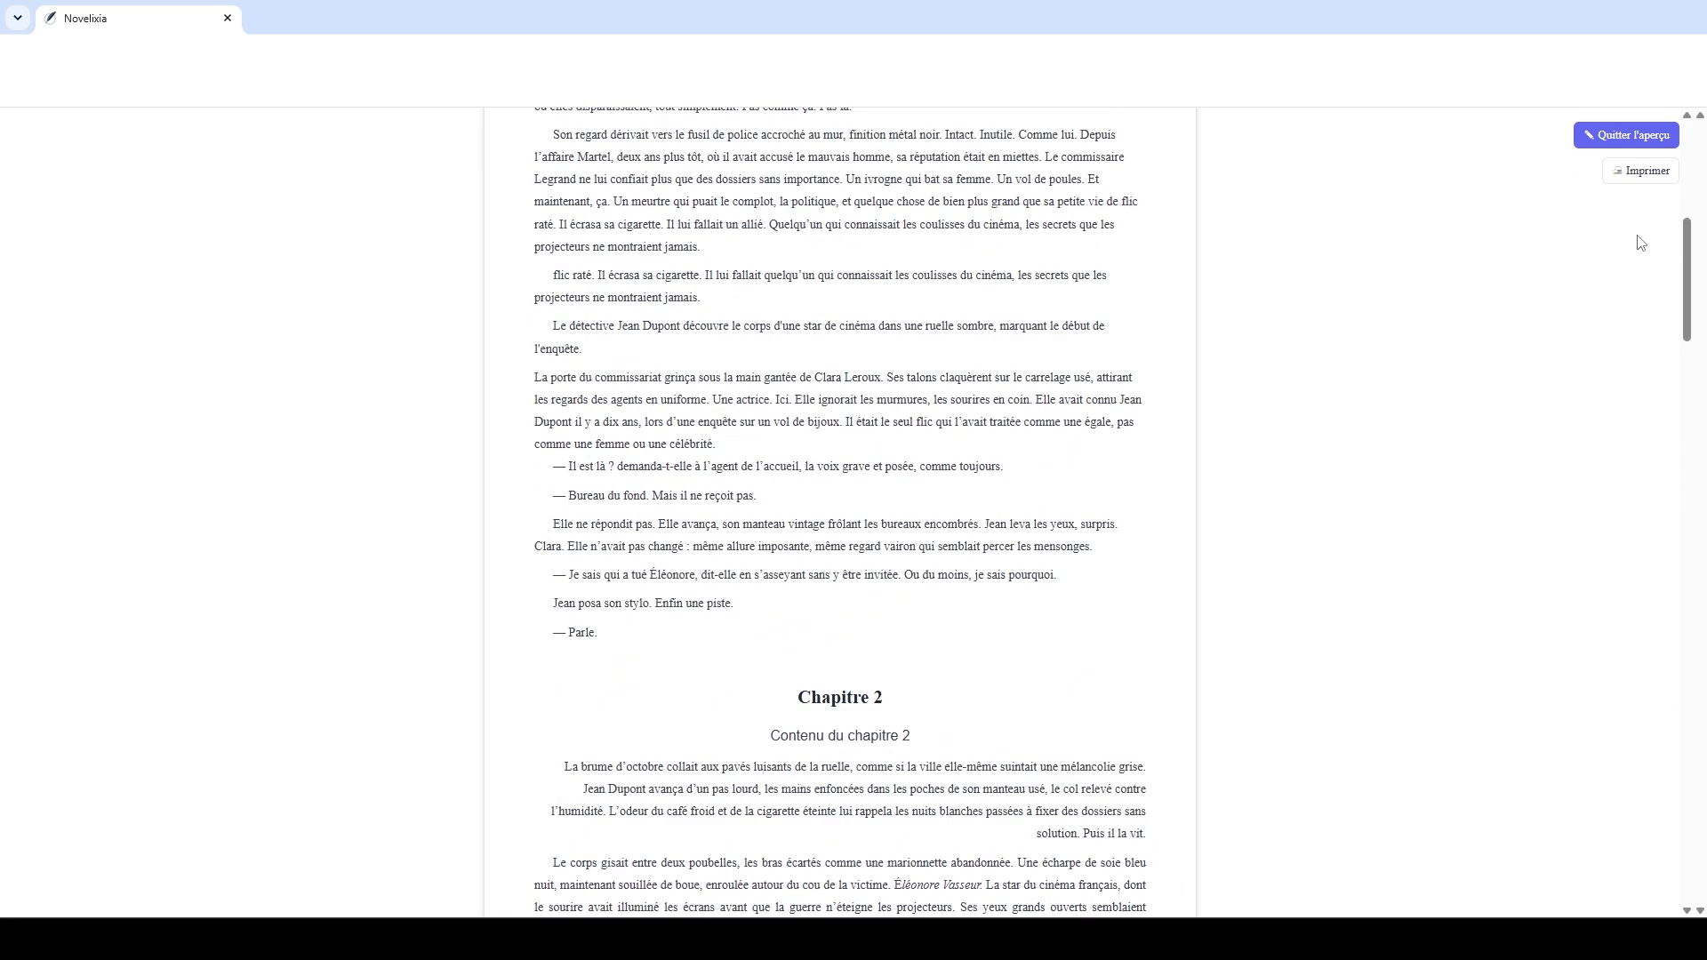
Step: Review the novel's print preview with PDF as the destination, cancel printing, and exit the novel preview
click(1644, 174)
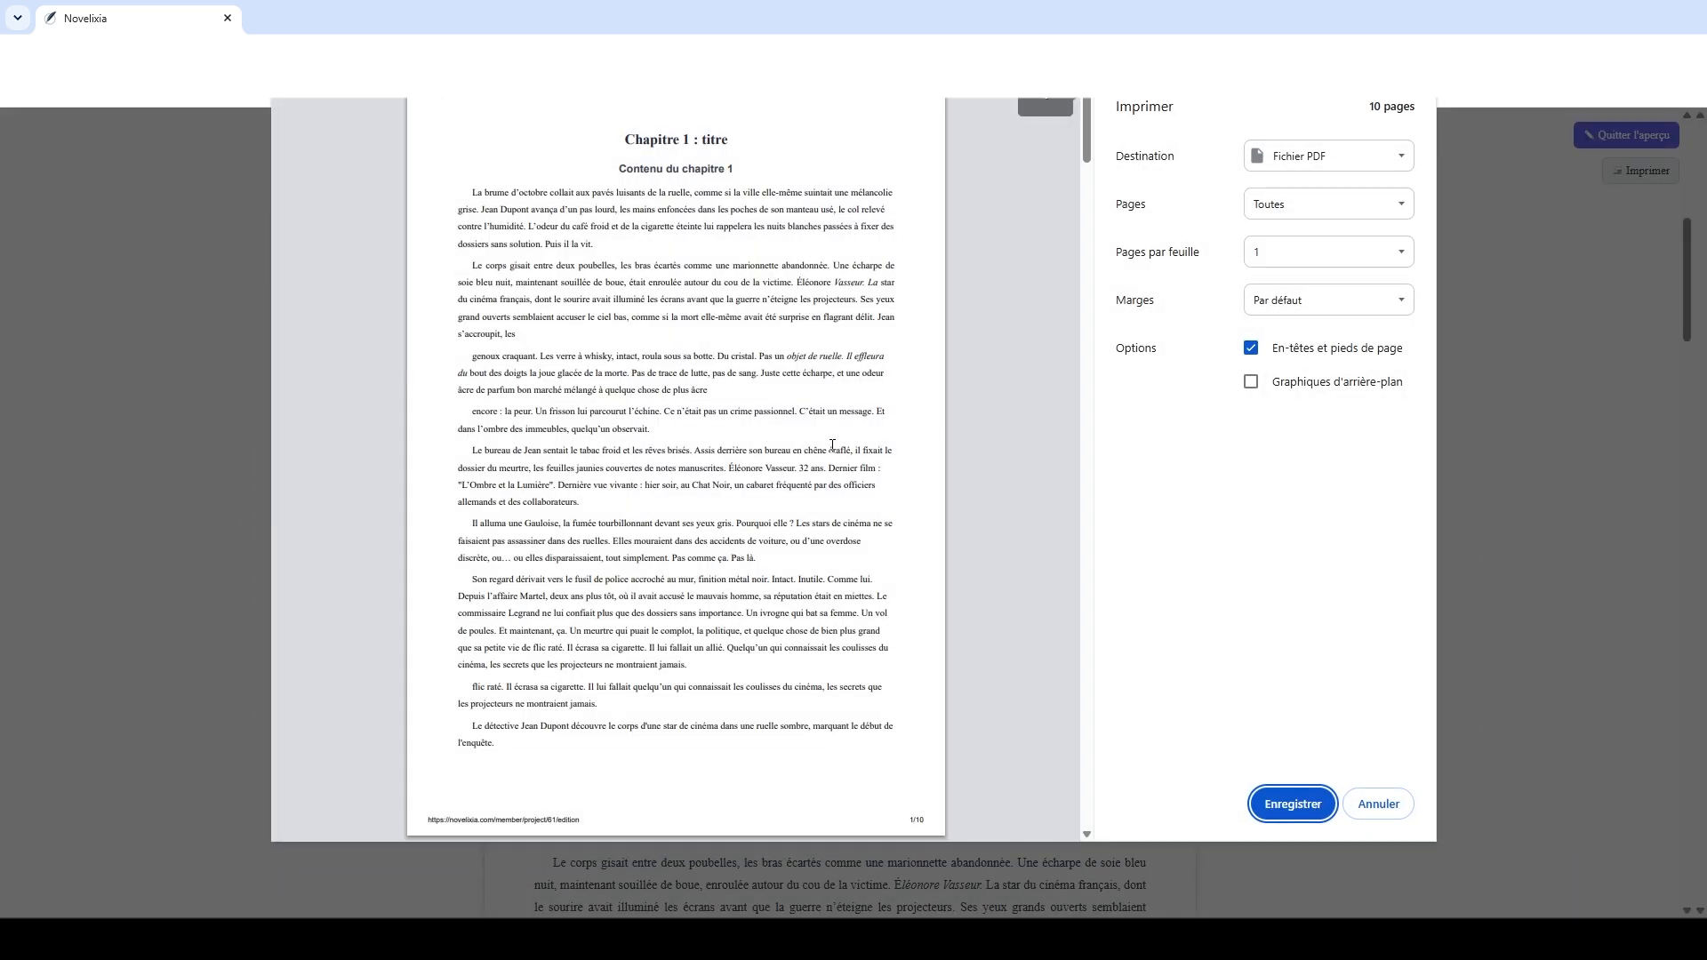
scroll(945, 458, down, 20)
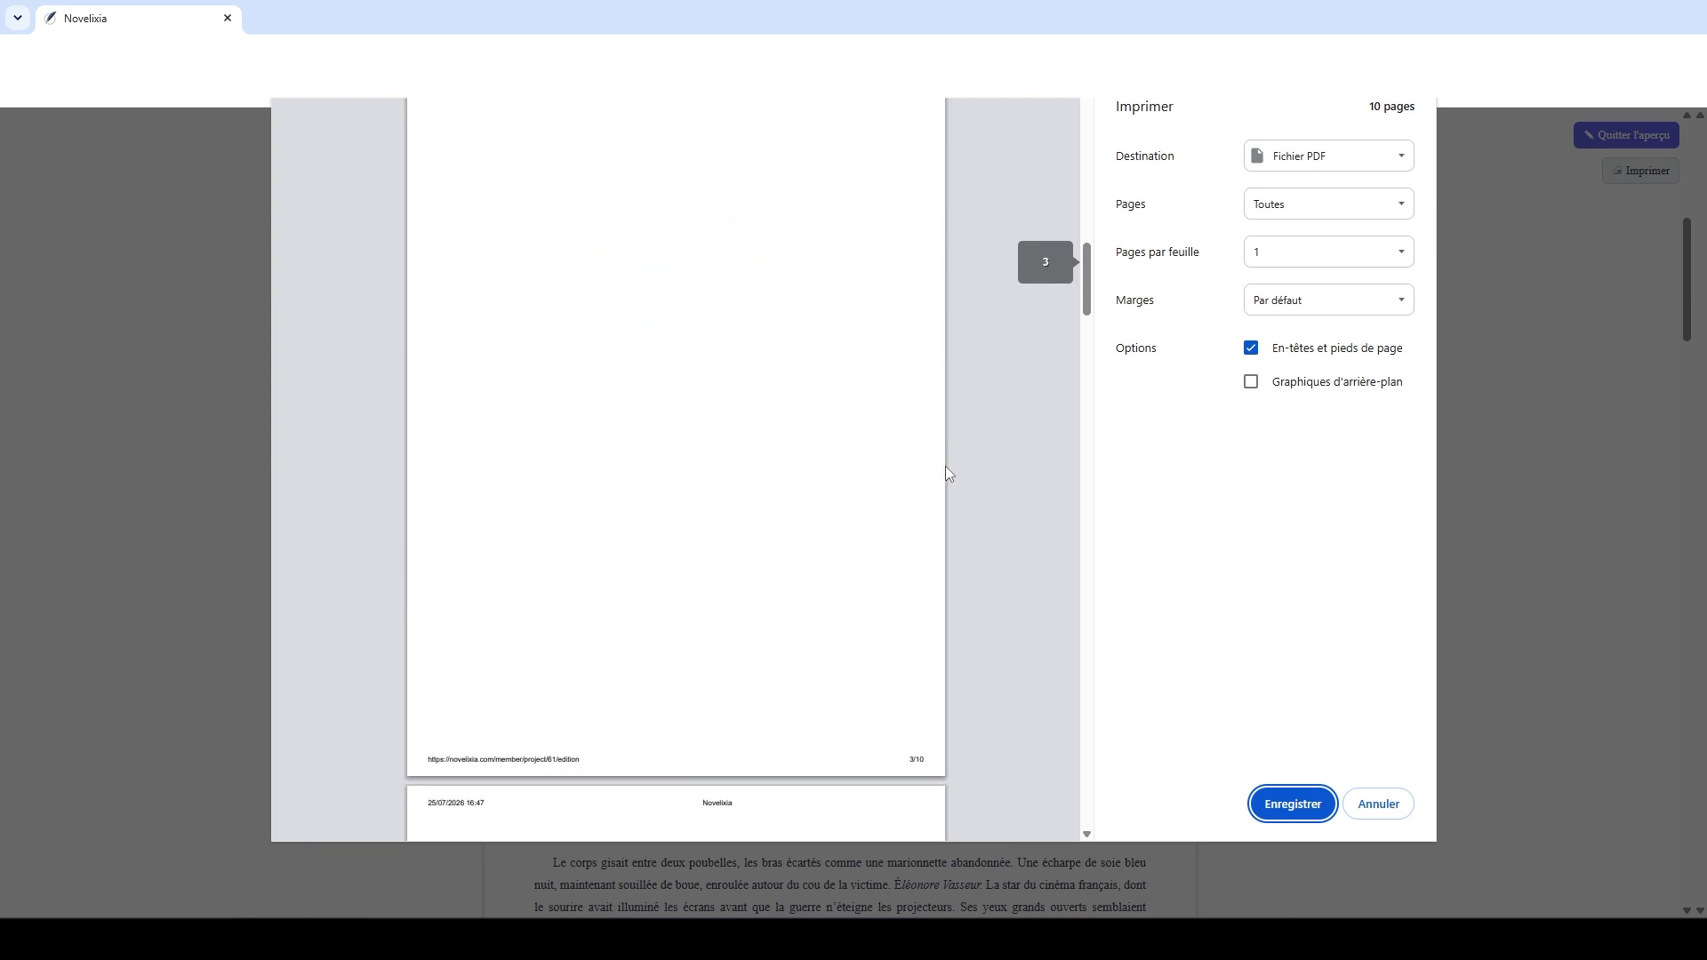
click(1381, 804)
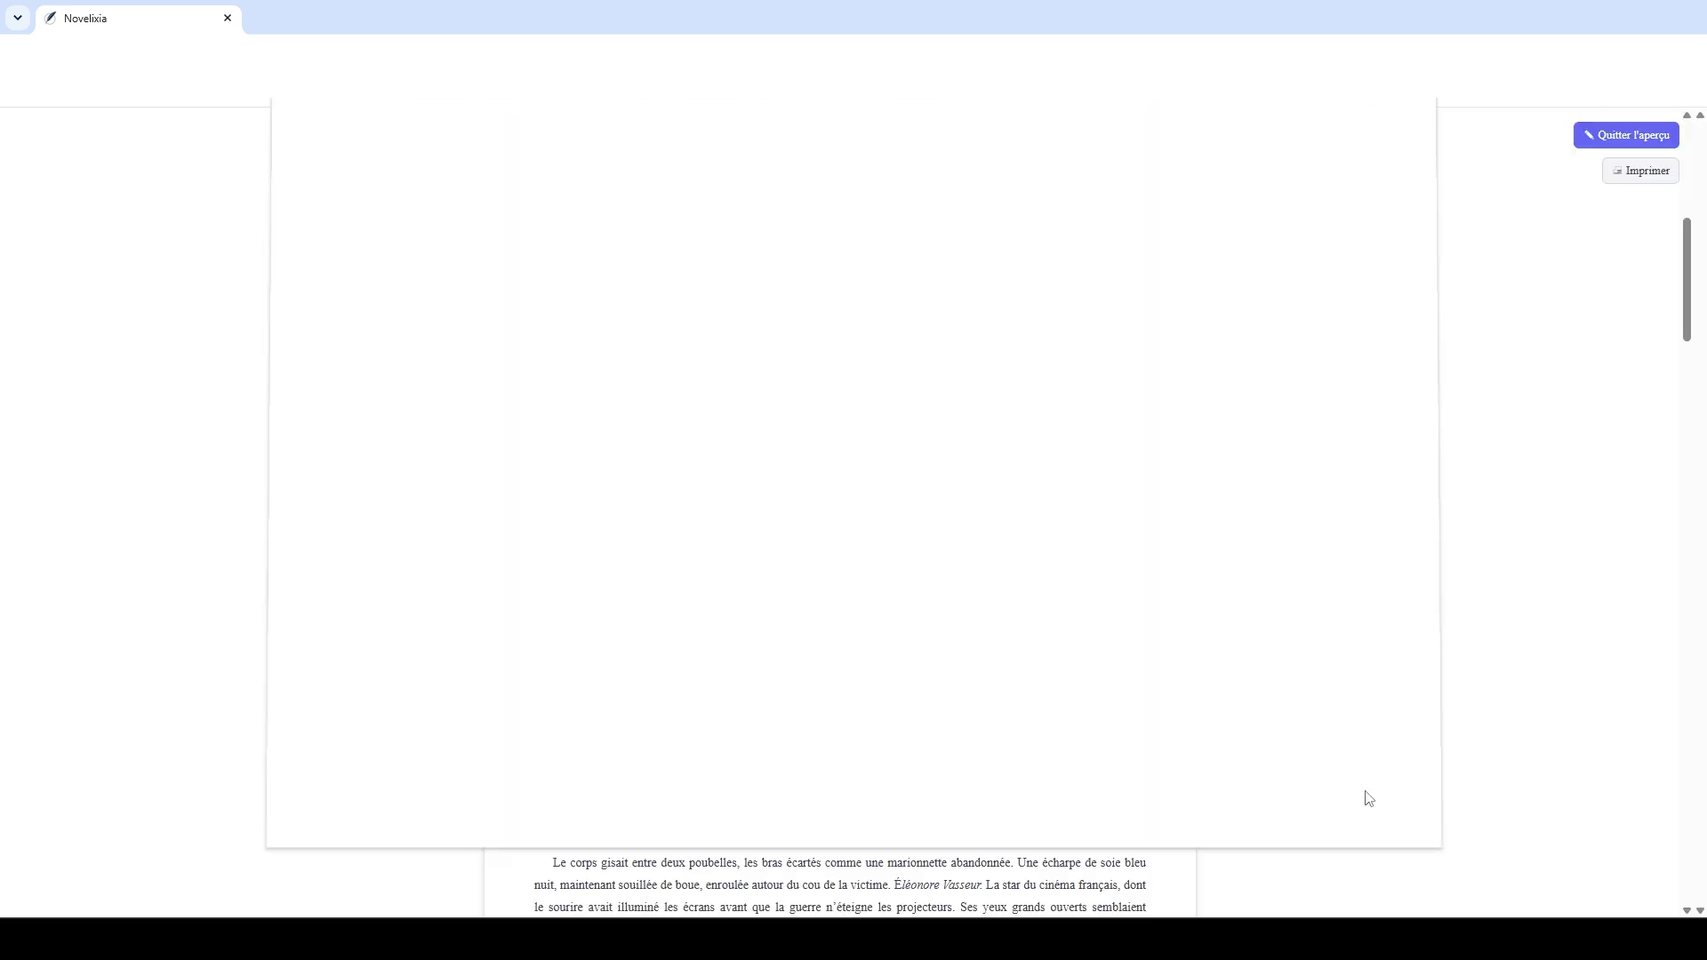
click(1610, 141)
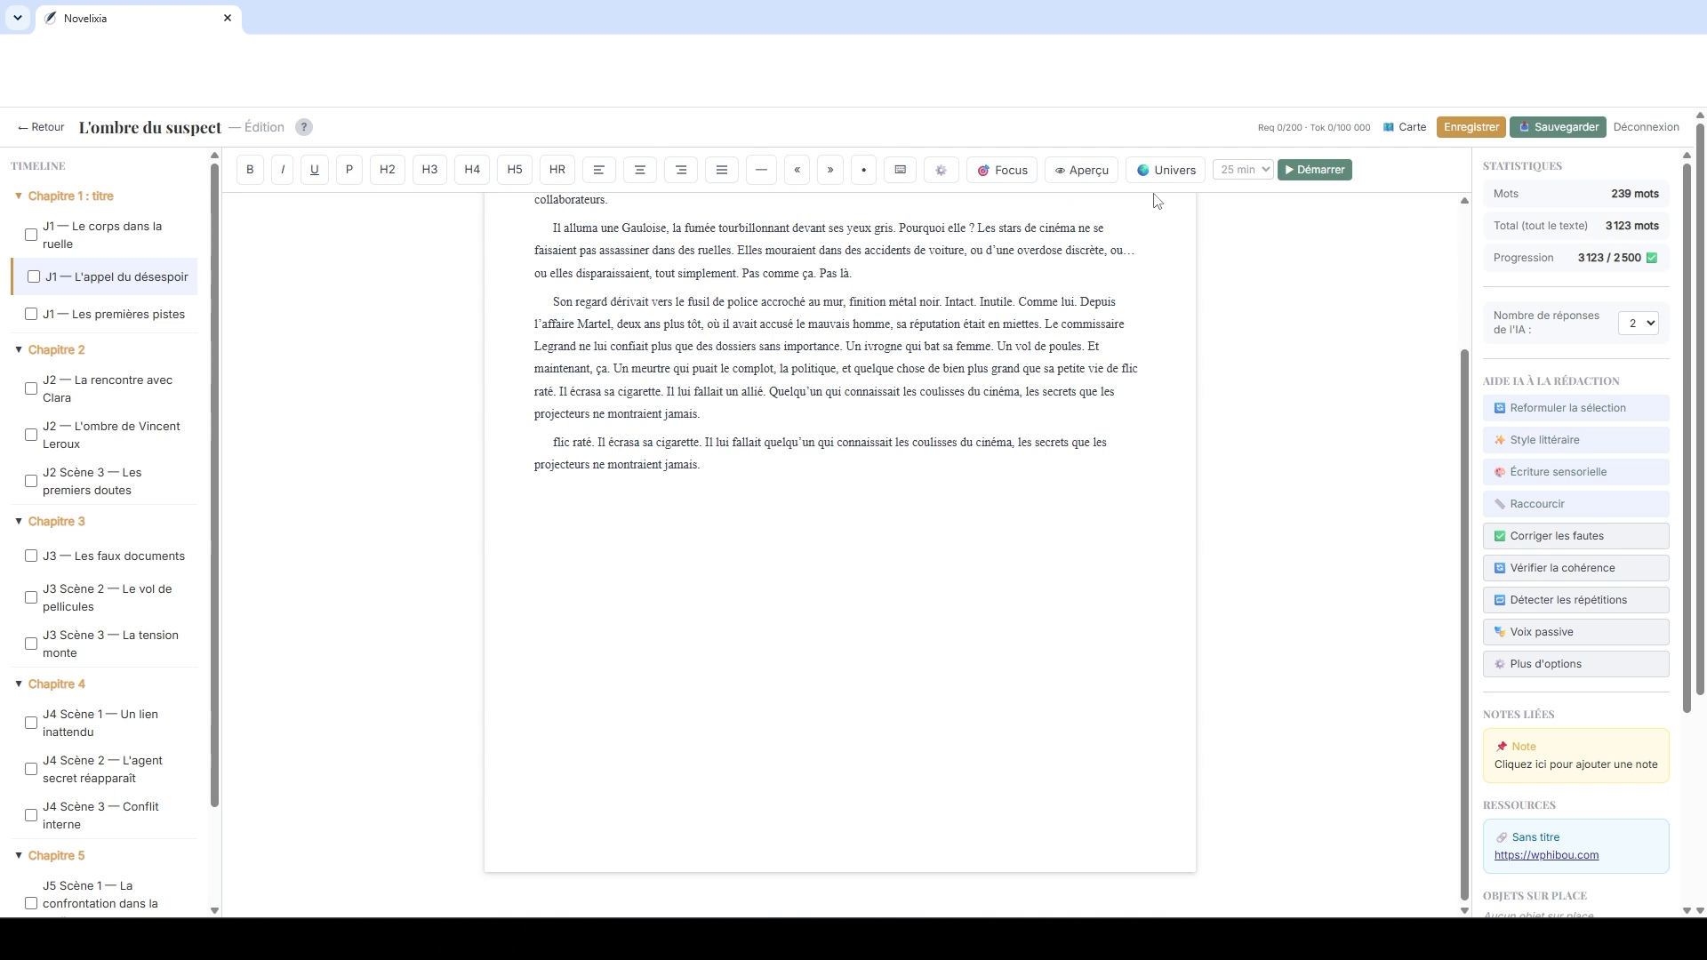
Step: Open the project's universe sheet, examine its sections from the time setting to the language, and close it
scroll(1130, 227, up, 3)
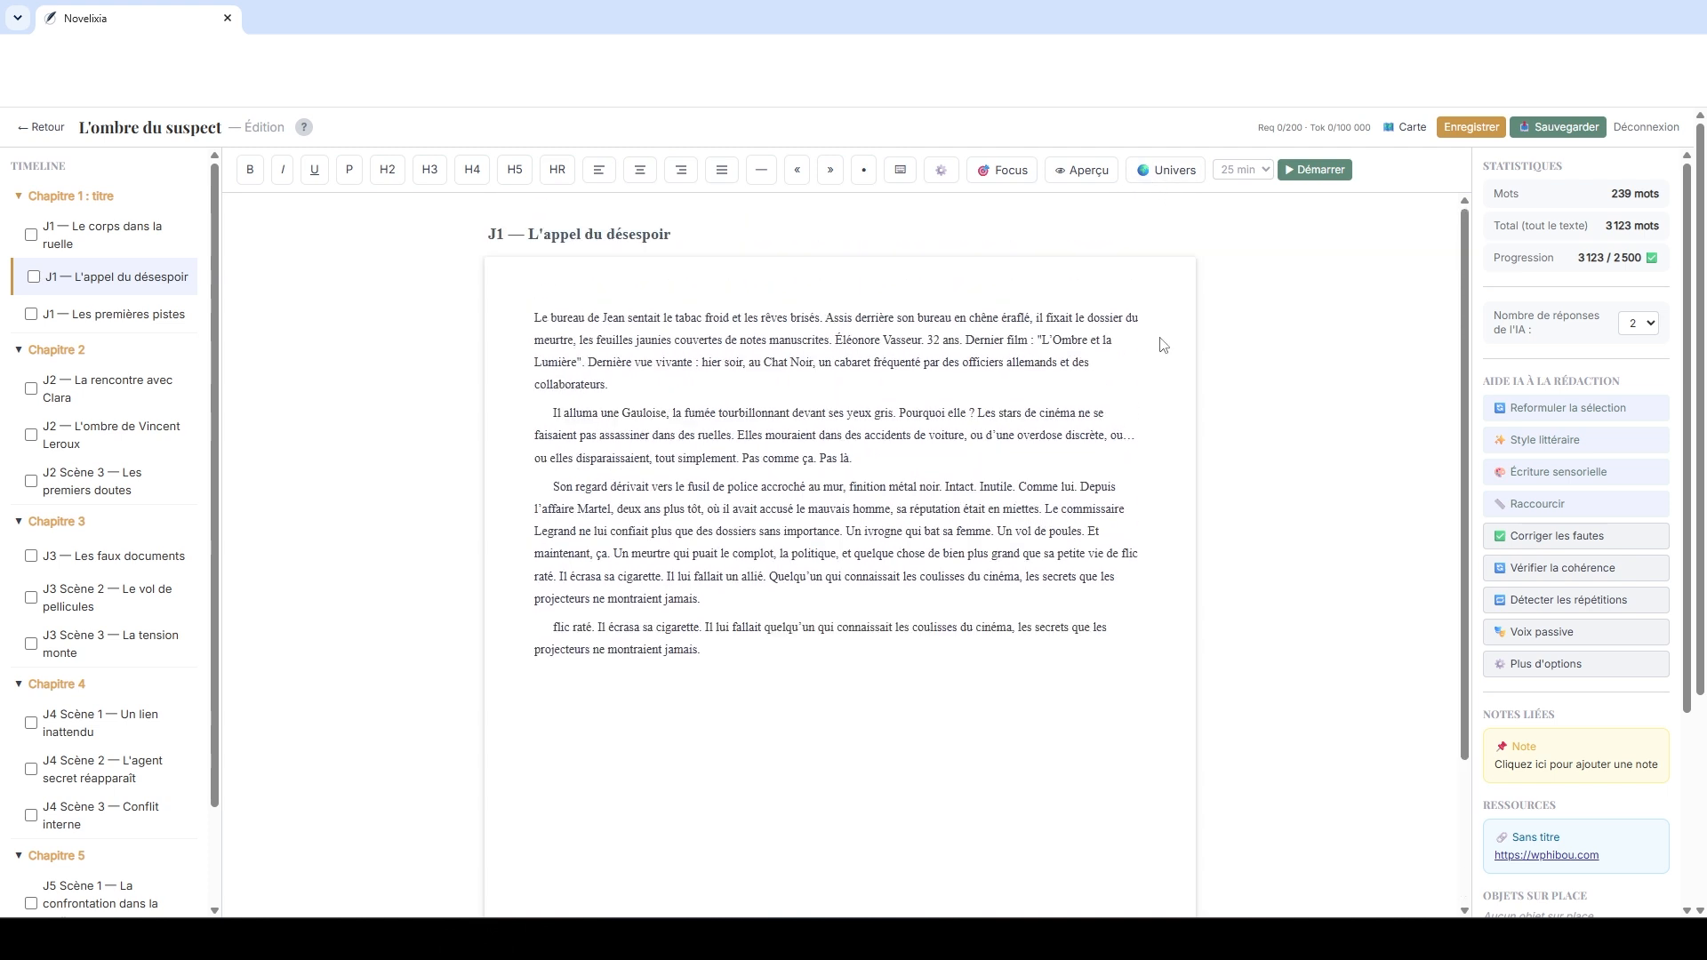
click(1161, 171)
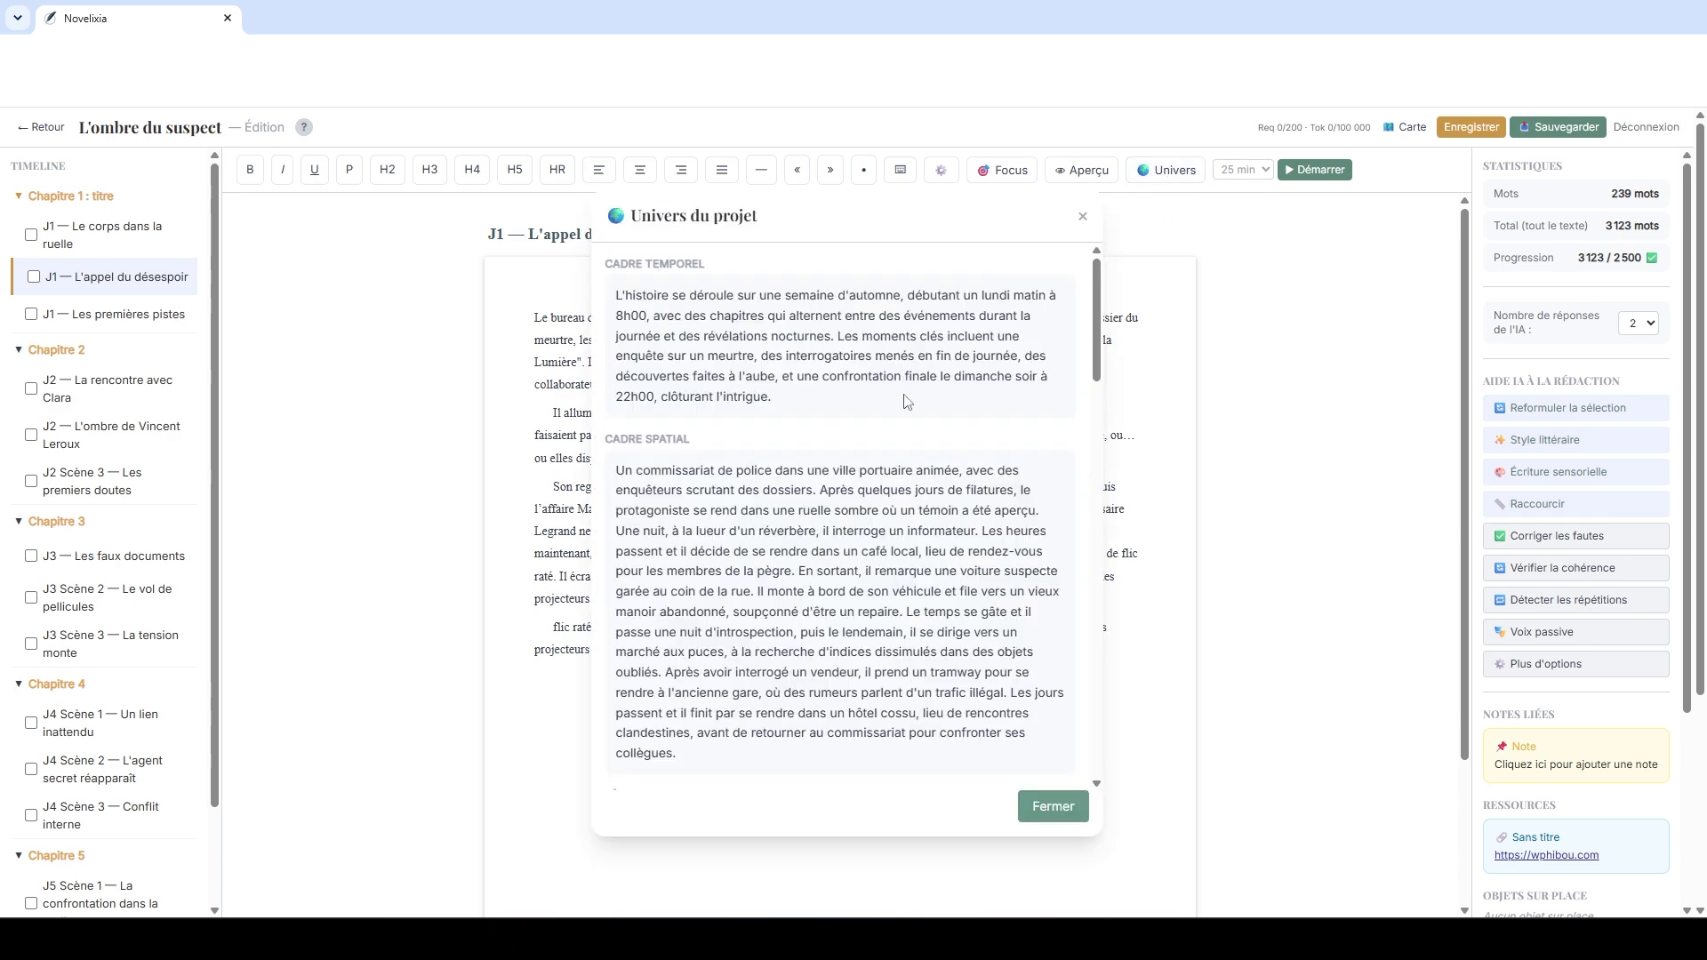
scroll(907, 402, down, 4)
scroll(907, 402, down, 5)
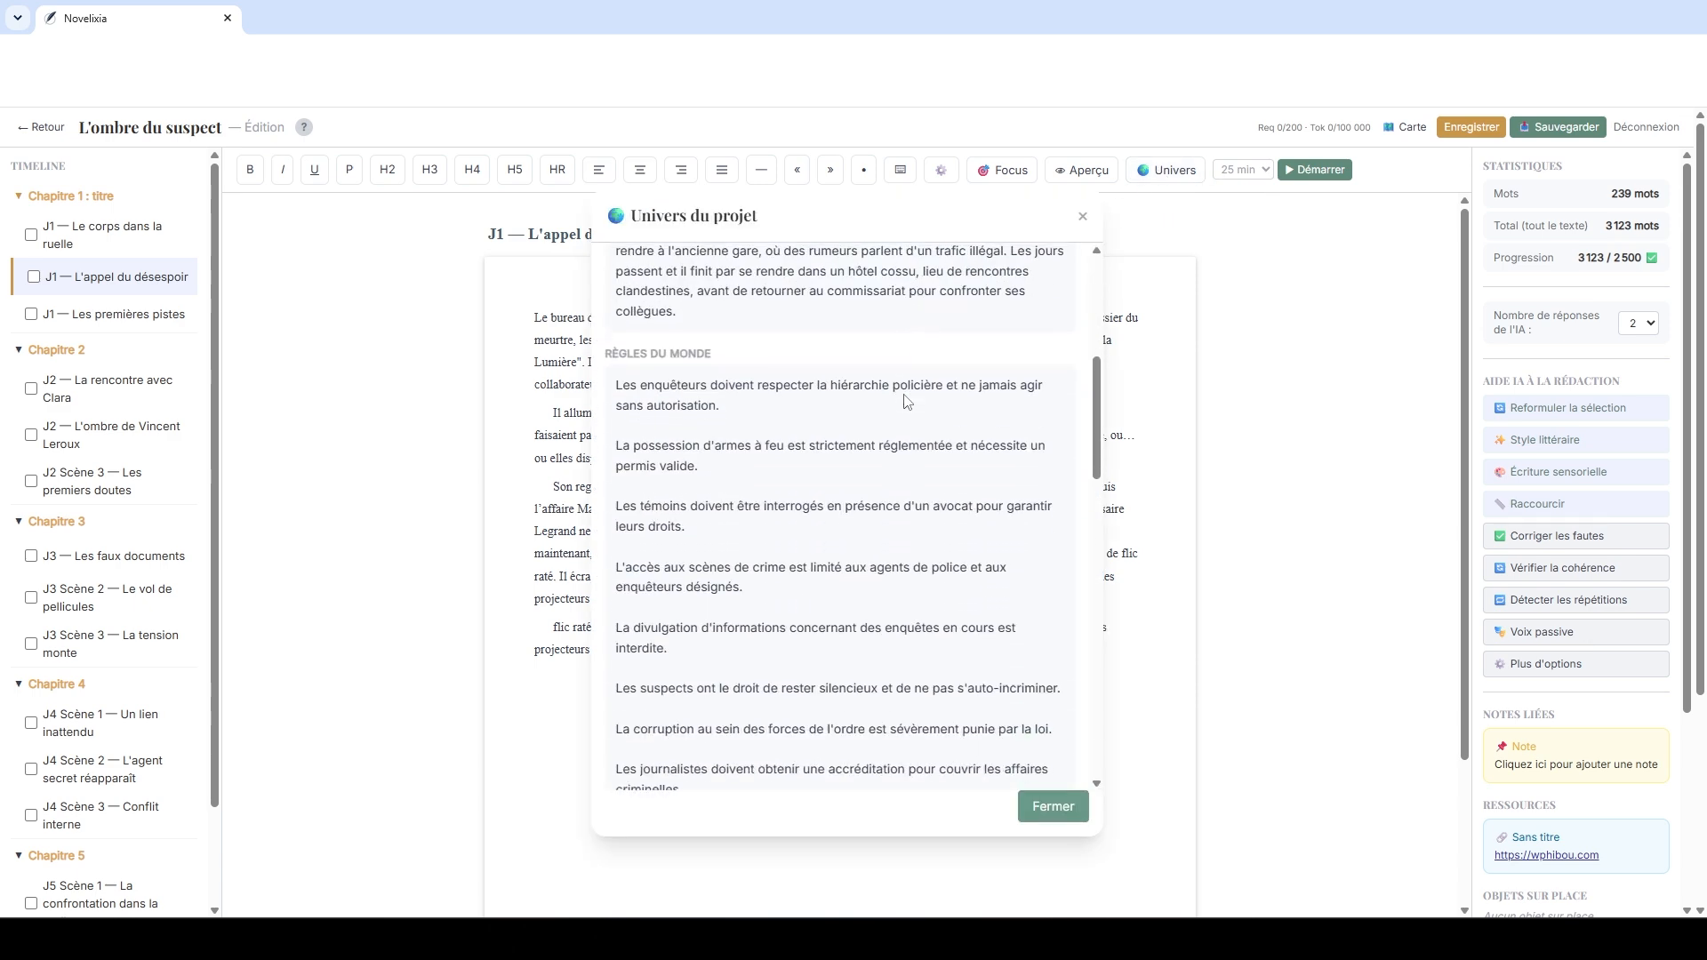
scroll(909, 402, down, 8)
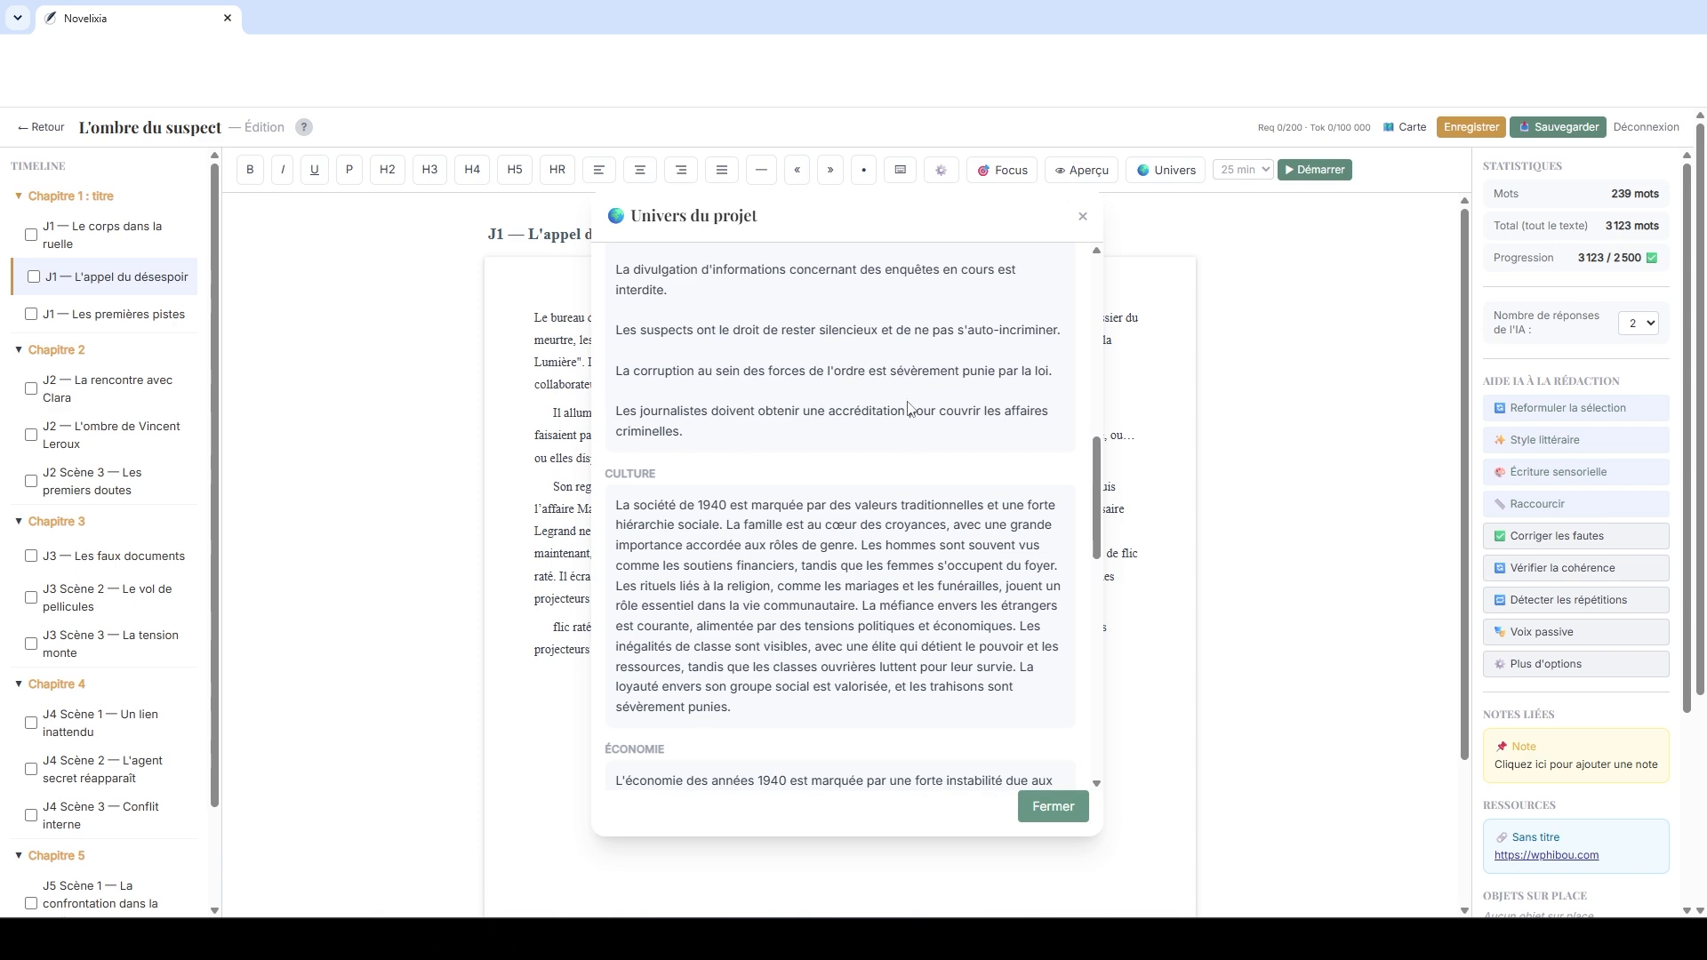
scroll(918, 416, down, 4)
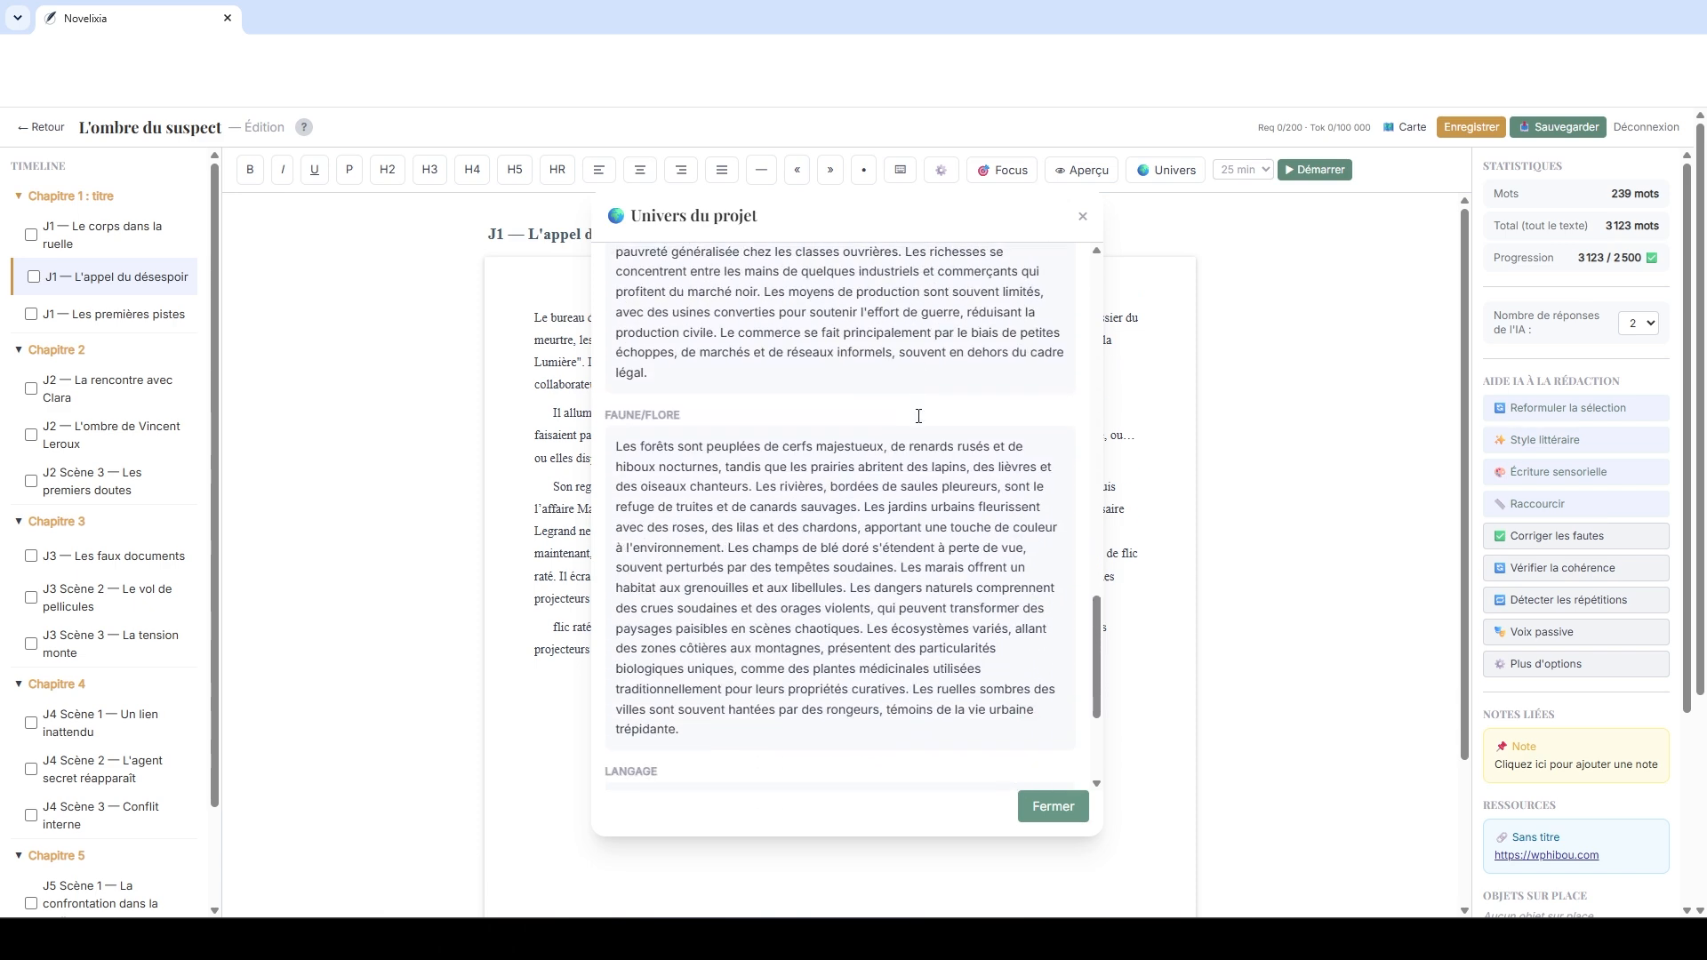
scroll(921, 421, down, 4)
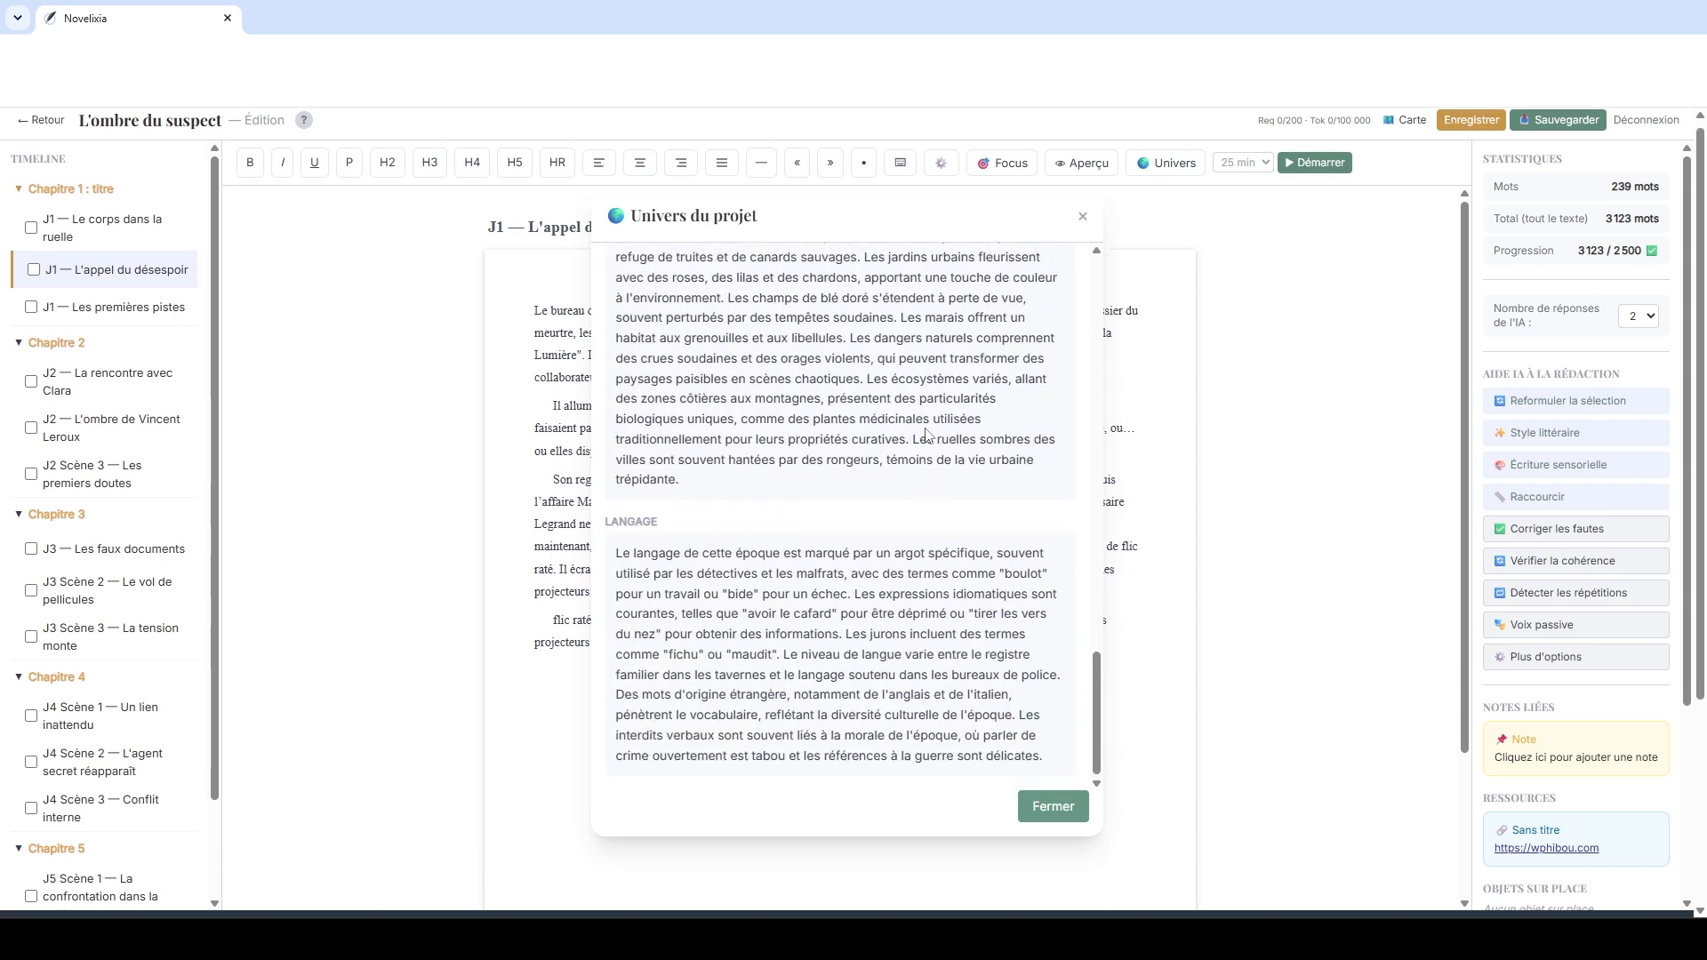
scroll(996, 574, up, 7)
scroll(998, 571, up, 3)
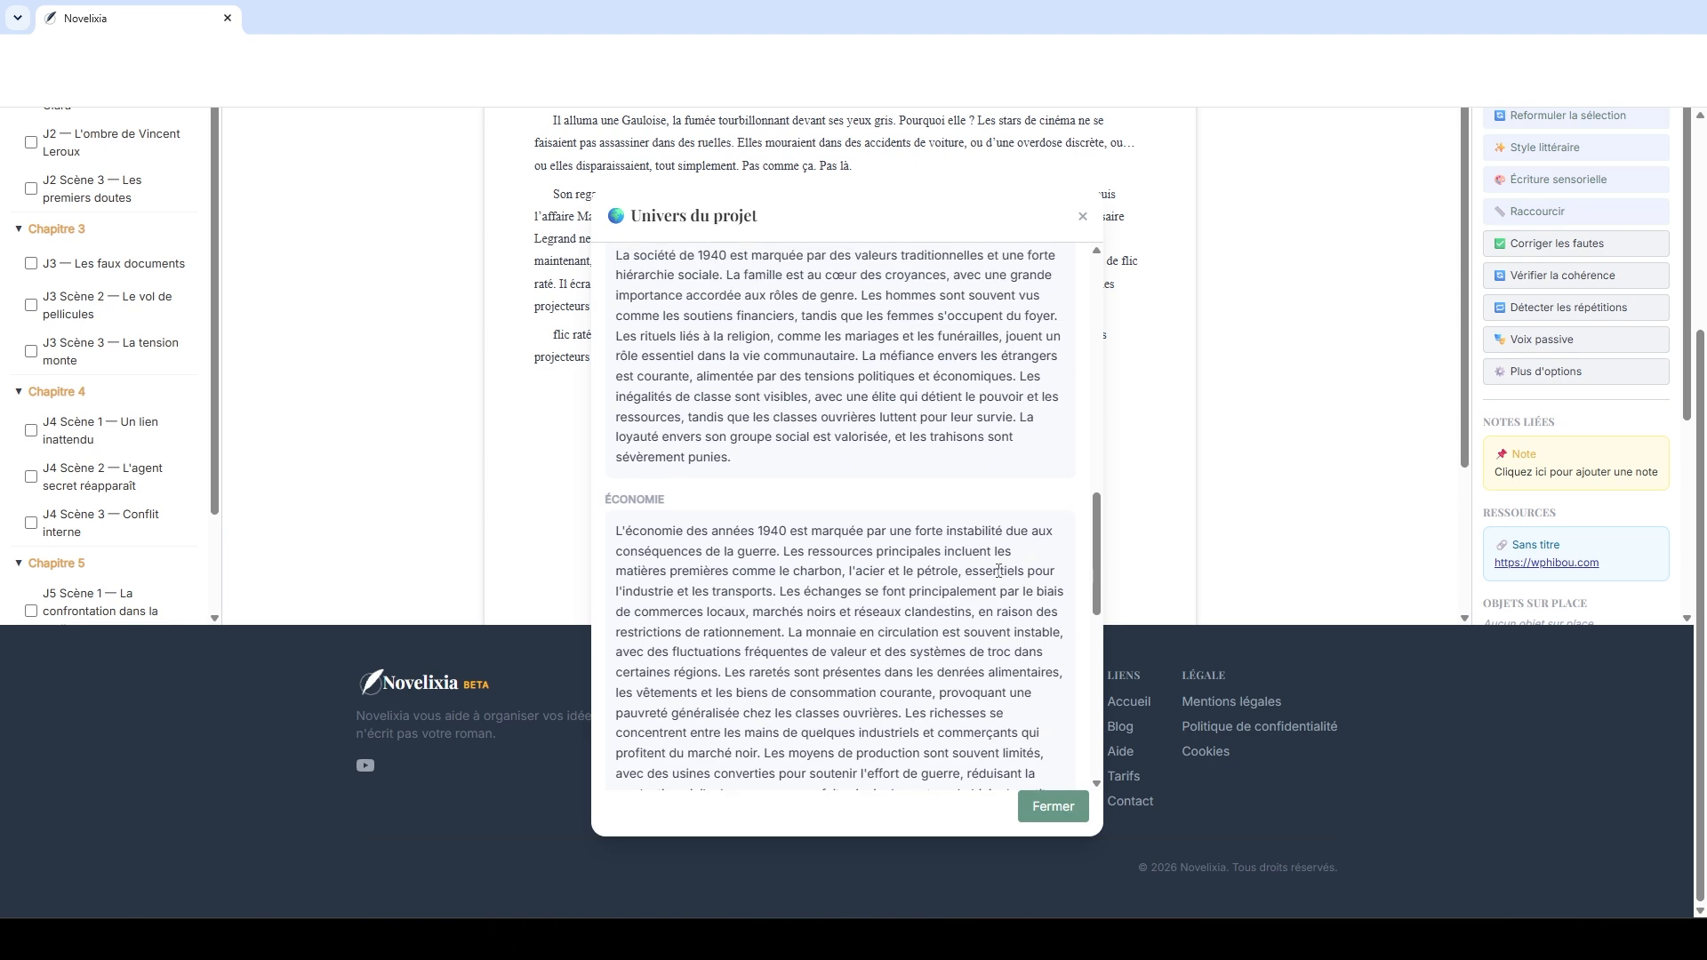
scroll(1280, 447, up, 3)
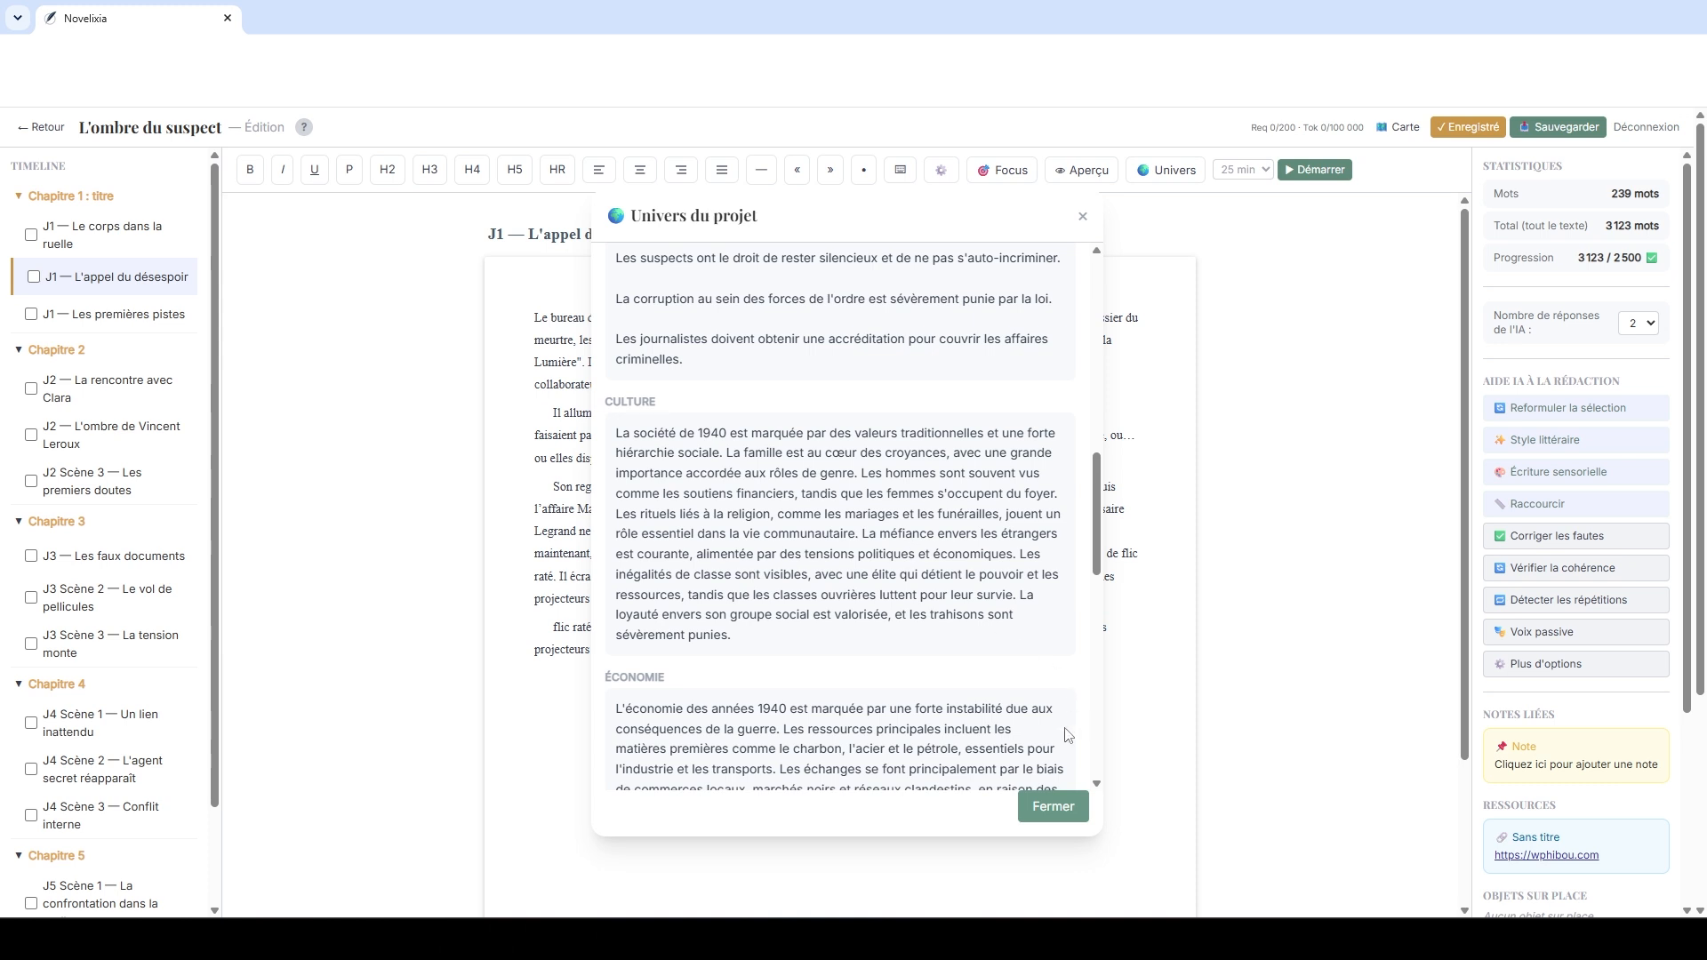
click(1050, 816)
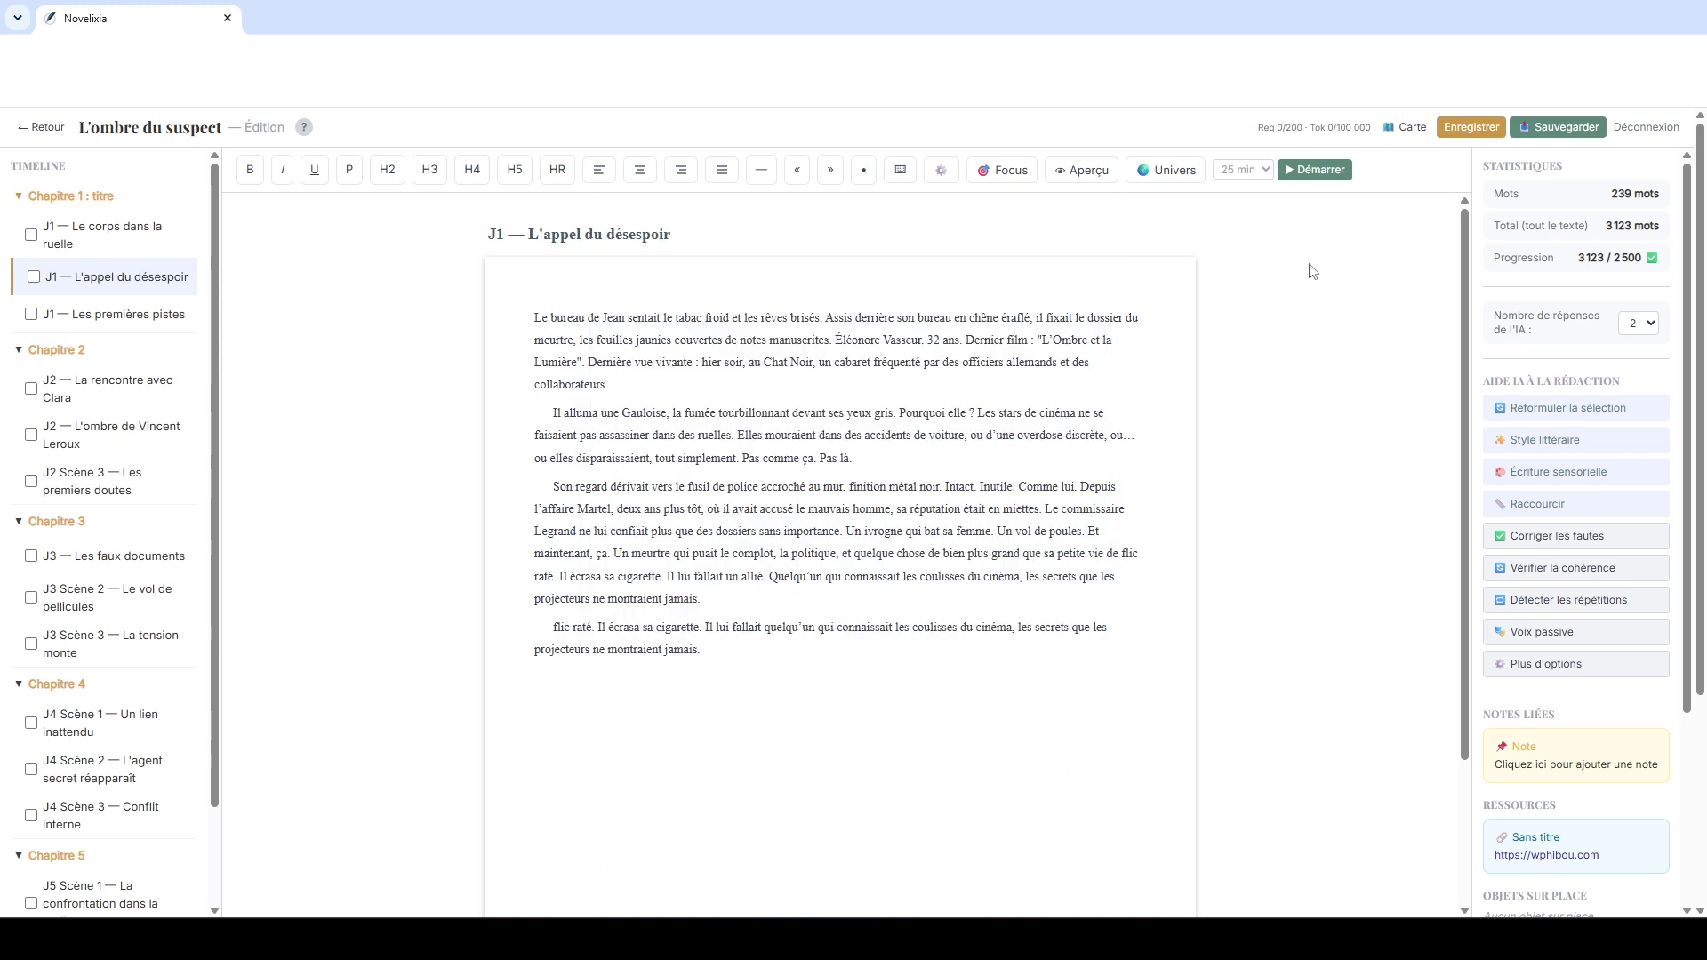
Step: Set the writing timer to 15 min and start it
click(1257, 178)
click(1242, 226)
click(1306, 170)
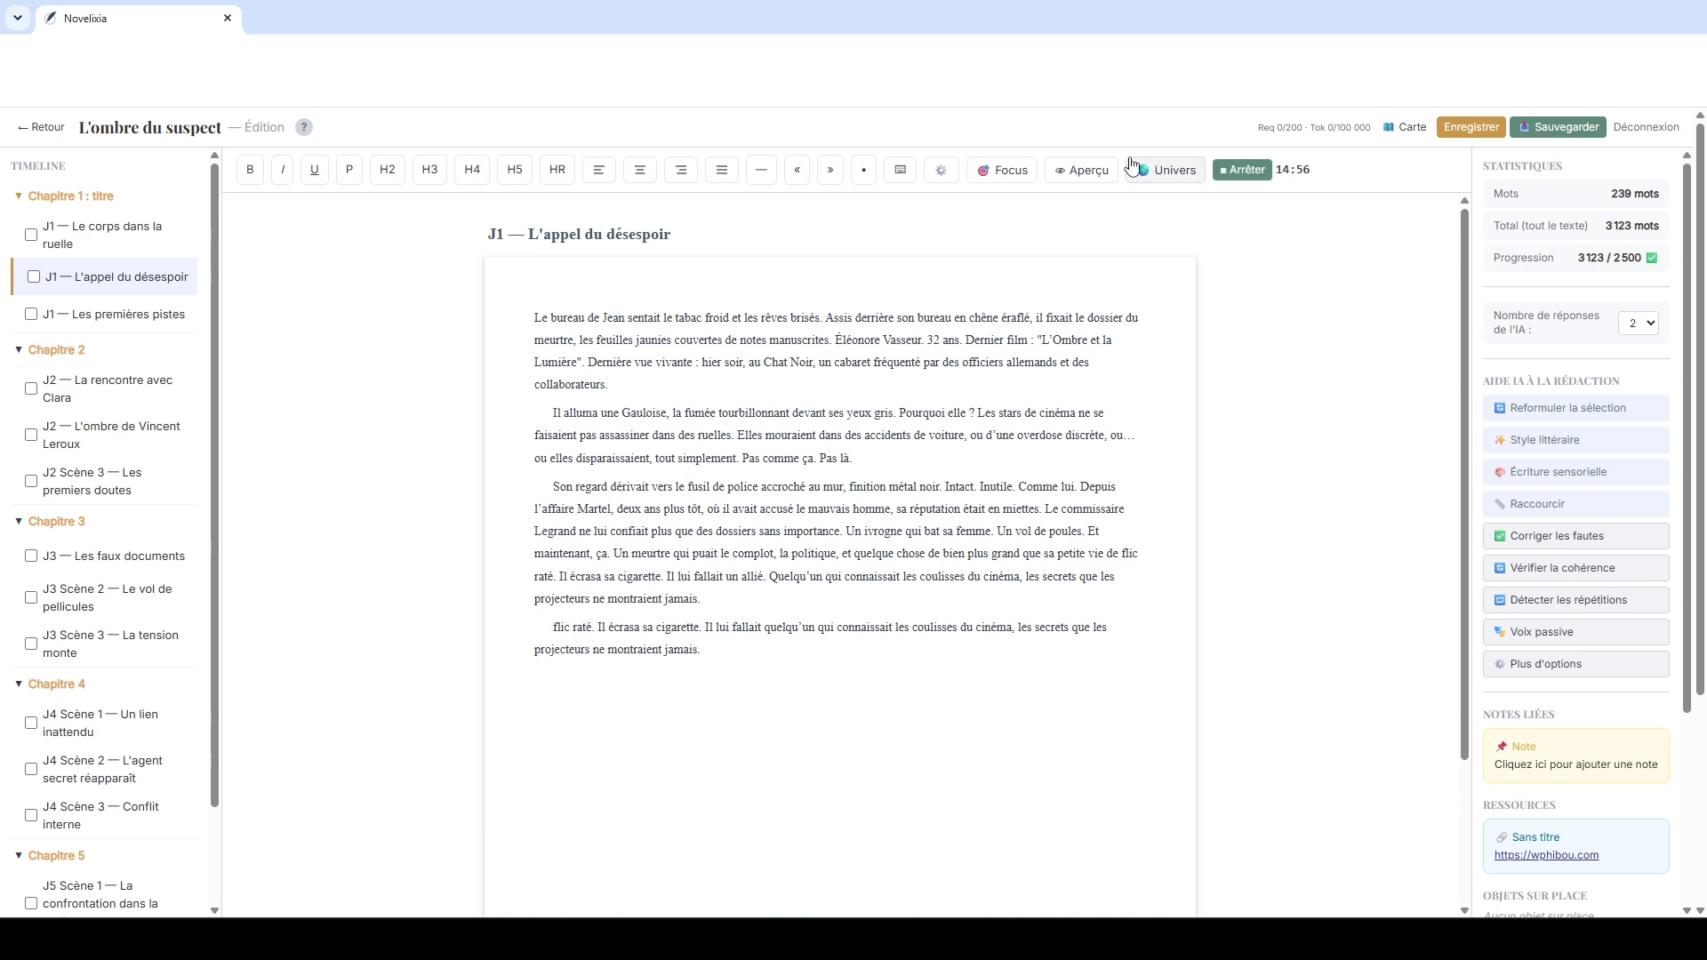
Step: Check the running timer in Focus mode, leave that mode, and stop the timer
click(1016, 175)
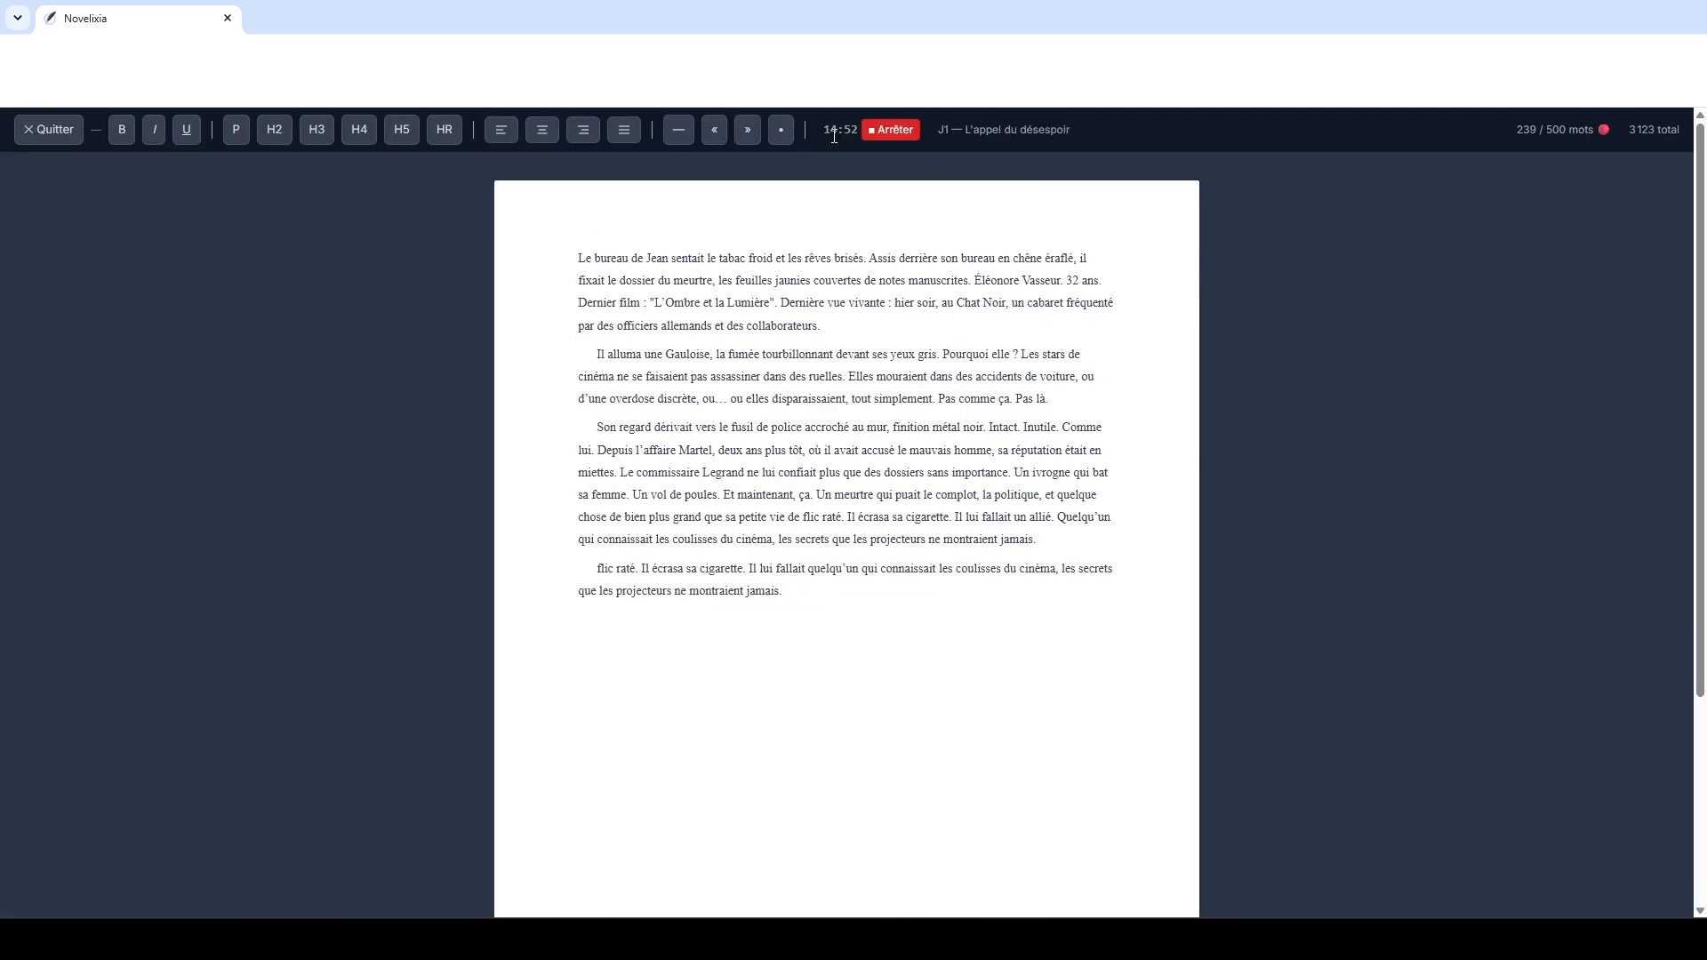
click(71, 131)
click(1248, 170)
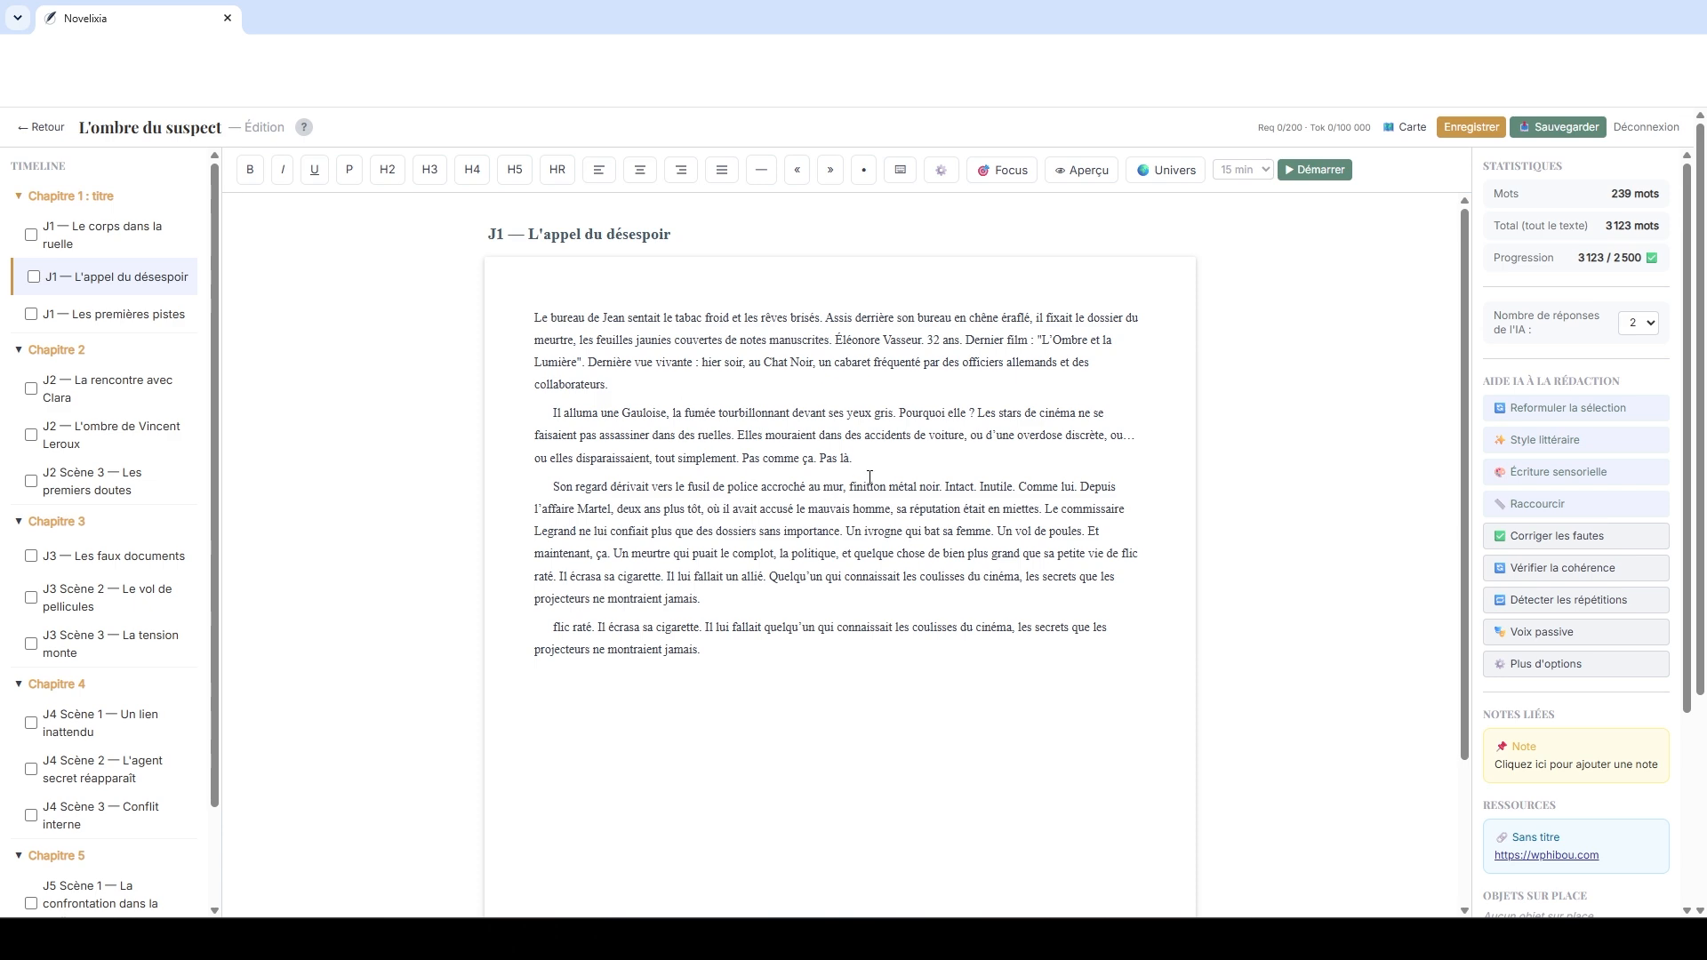
Step: Open the "Les premières pistes" scene of chapter 1
click(114, 315)
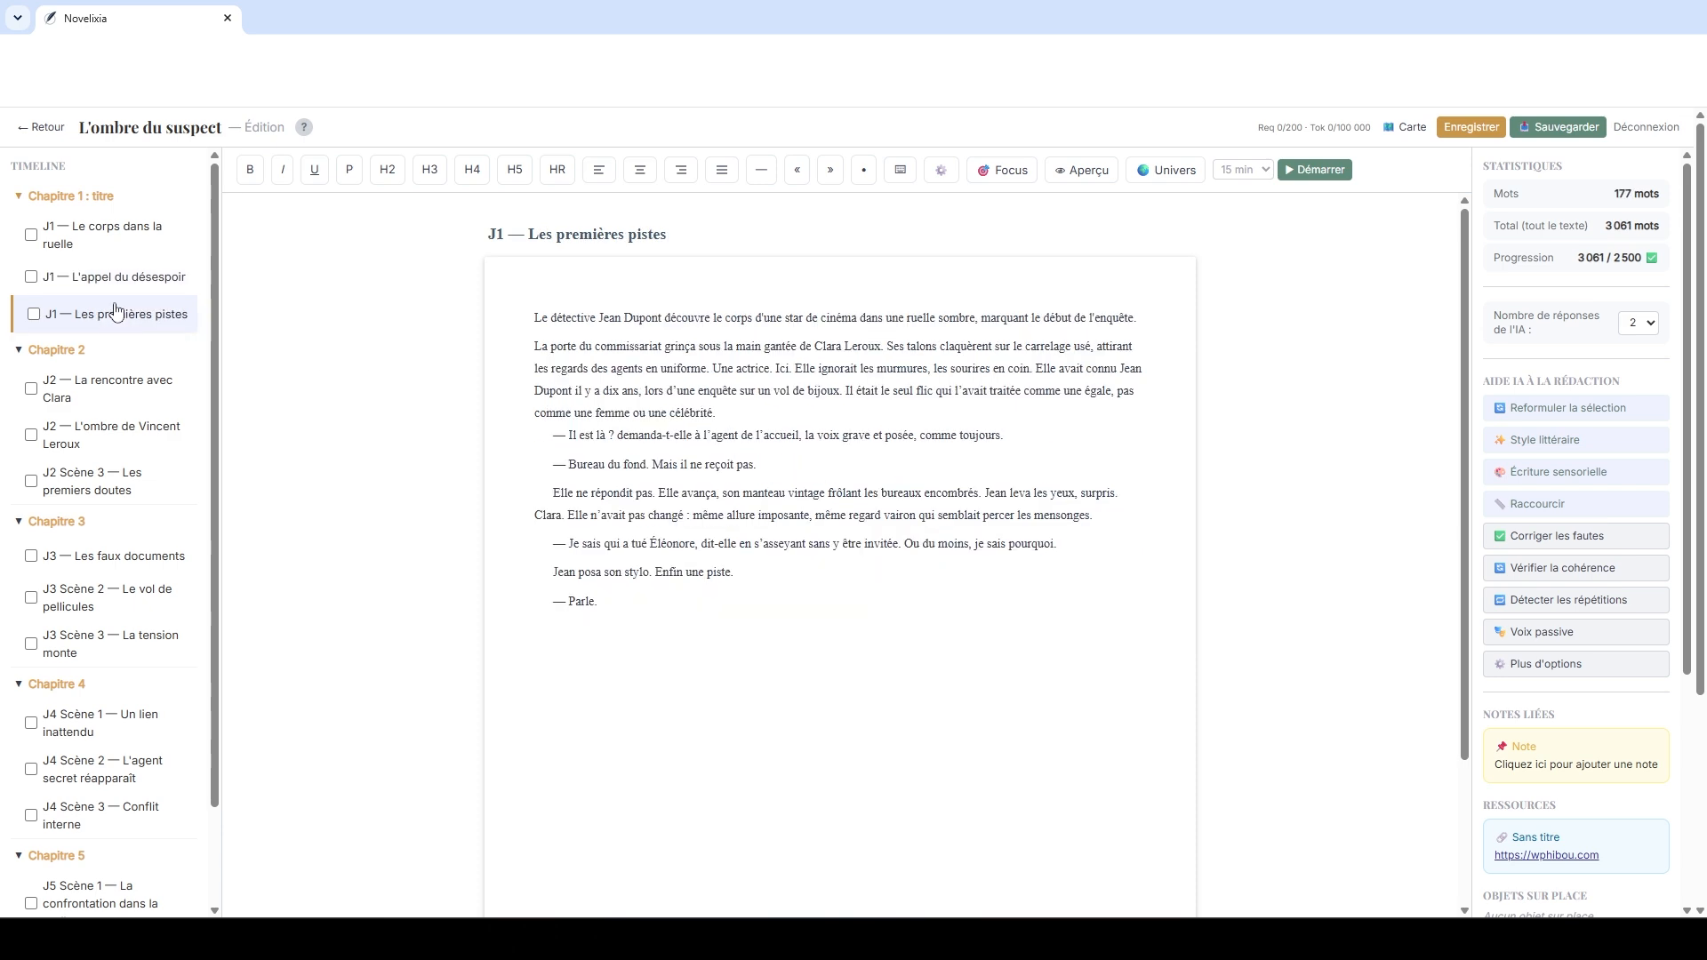
Step: Browse the three scenes of chapter 1 in the timeline, ending on "Les premières pistes", and look over the page layout
click(124, 234)
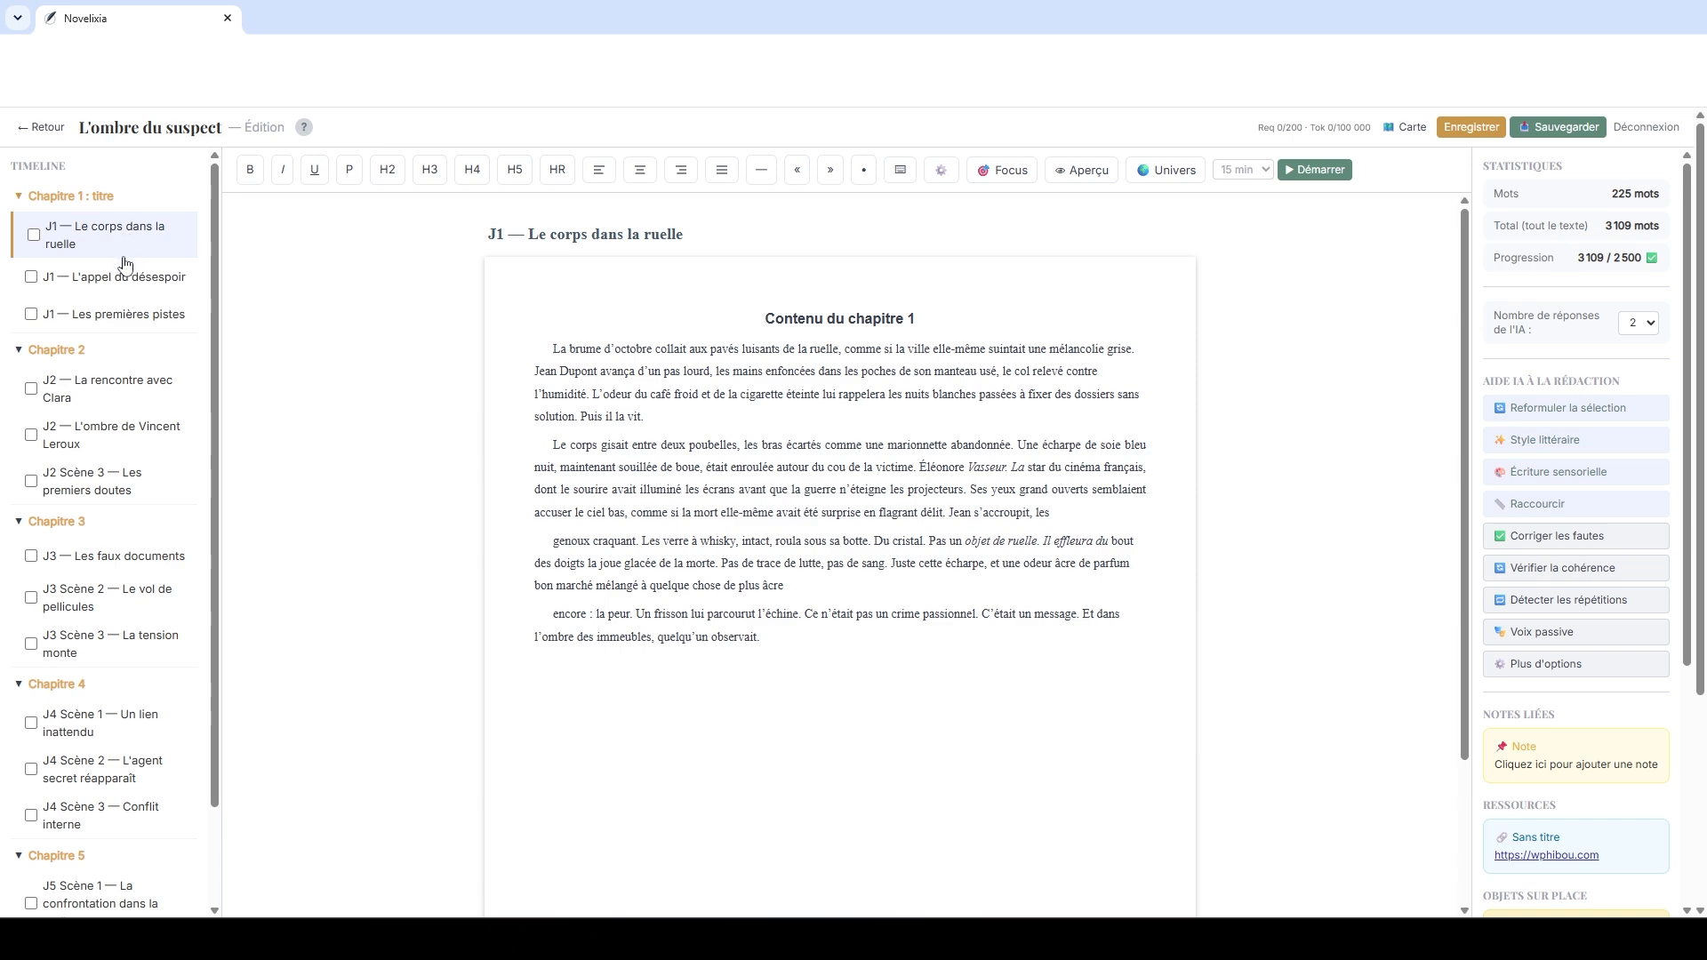
click(120, 278)
click(132, 312)
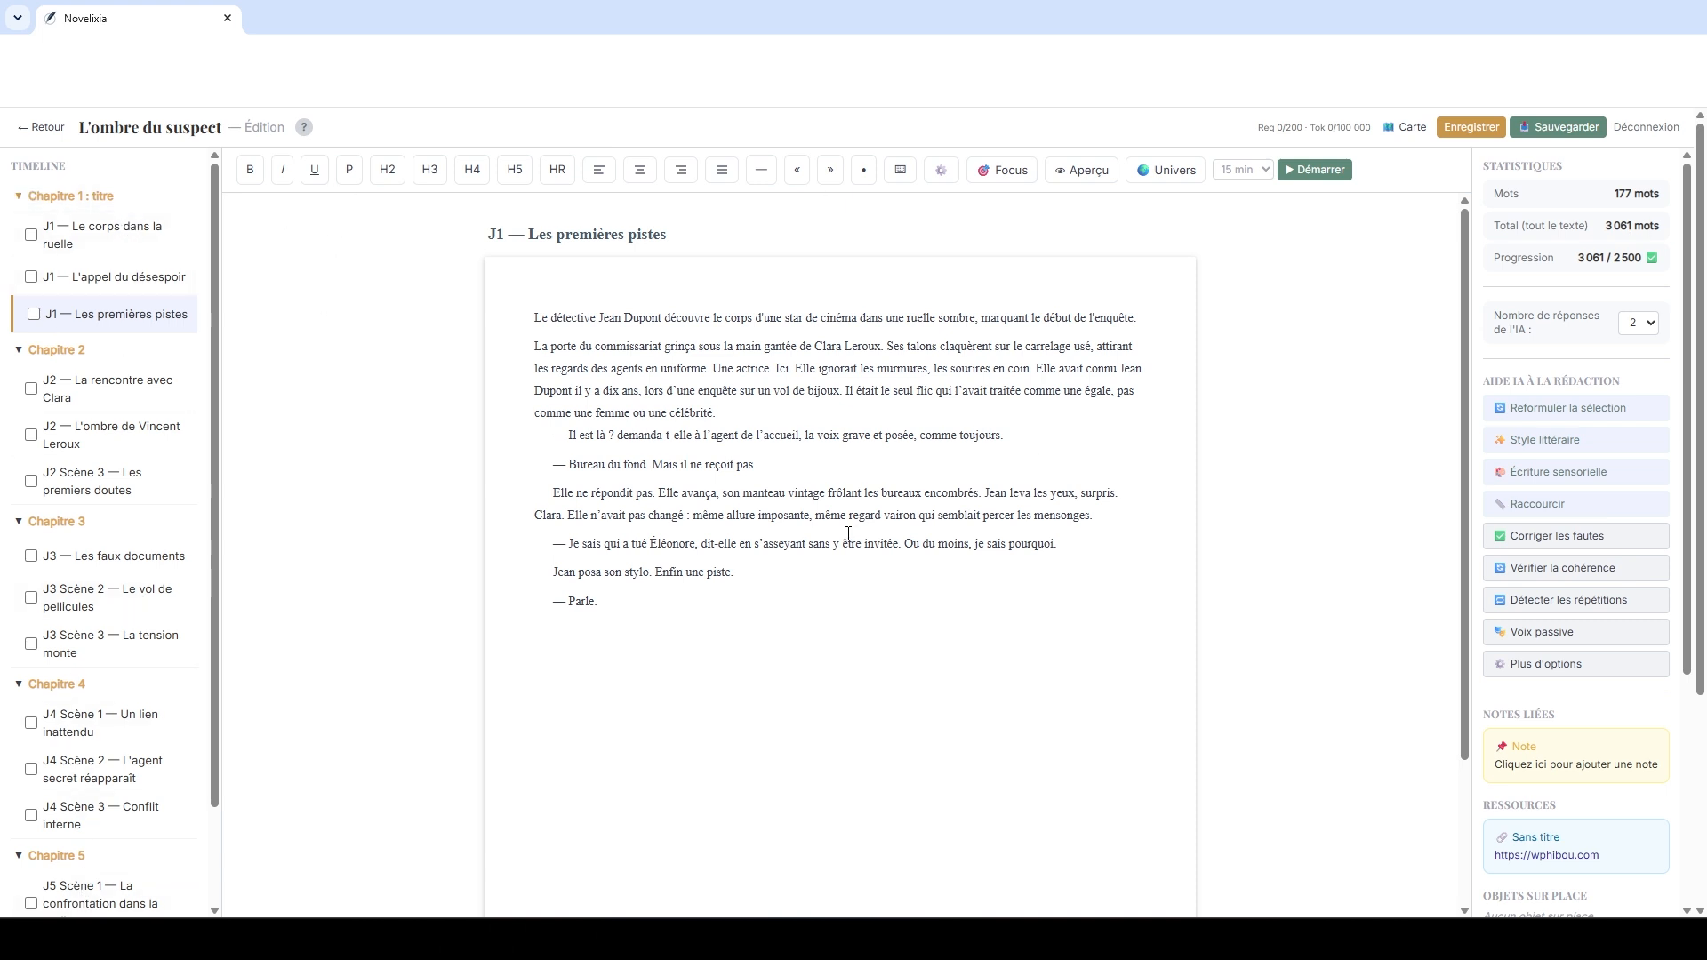
scroll(100, 327, down, 4)
scroll(115, 469, up, 2)
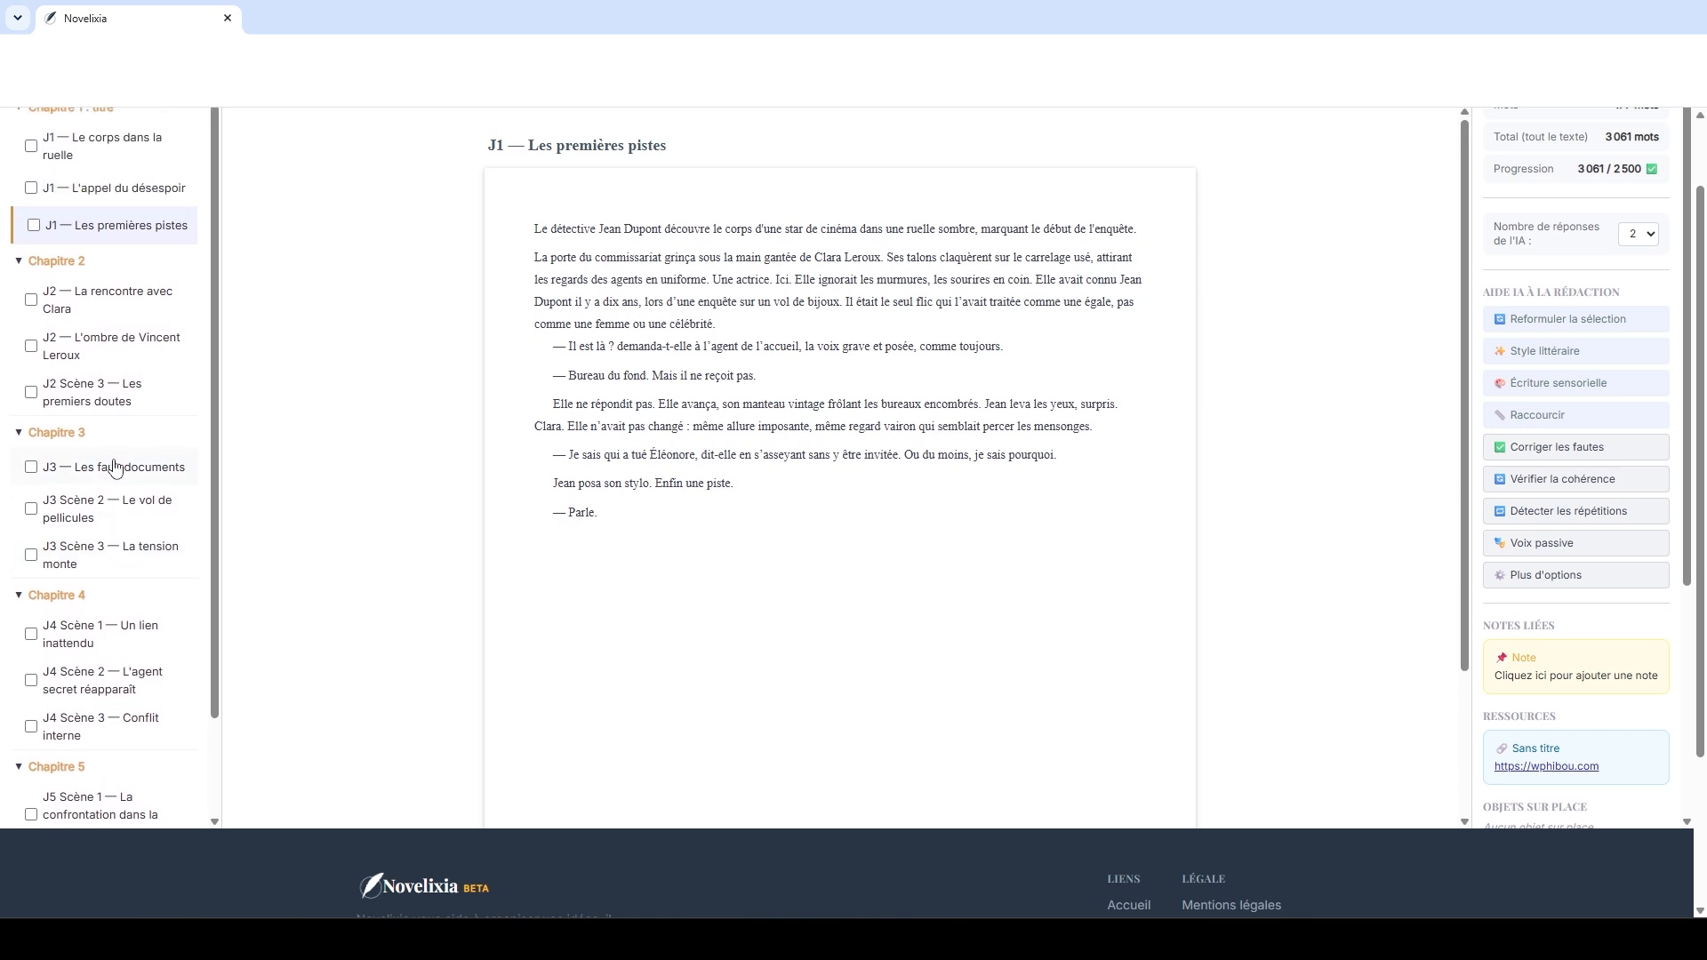
scroll(1586, 203, up, 1)
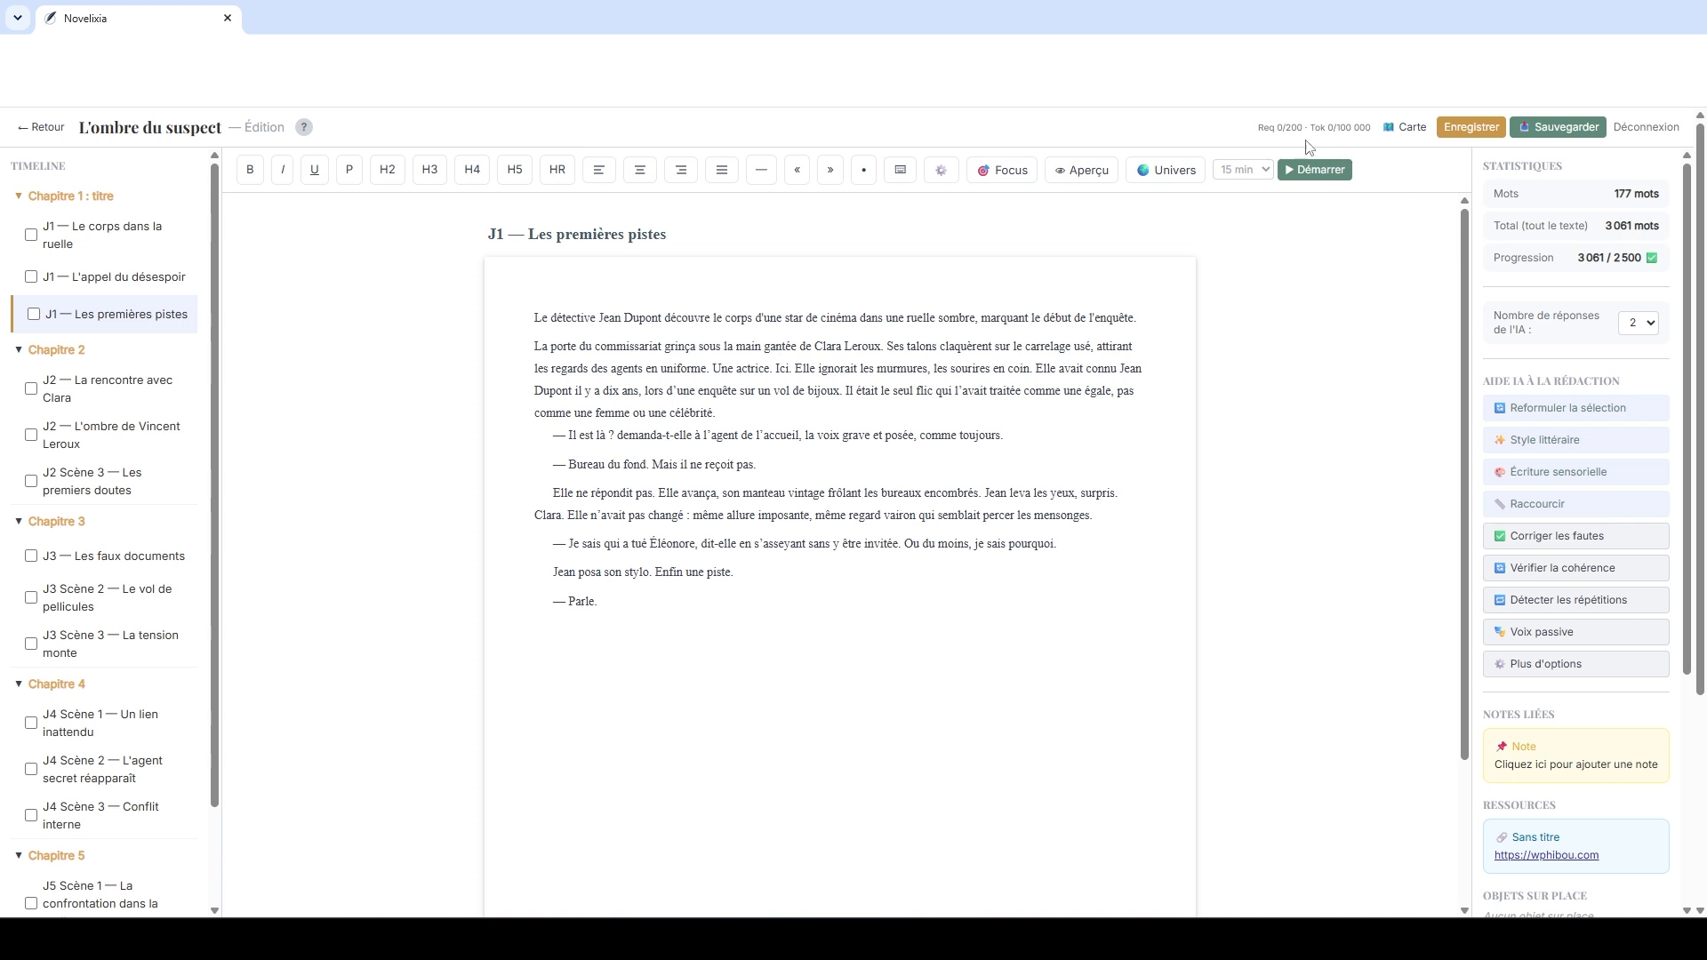
Step: With 2 AI responses chosen, request rephrasings of the passage starting "Elle ne répondit pas", select the second, and close without applying it
click(1650, 334)
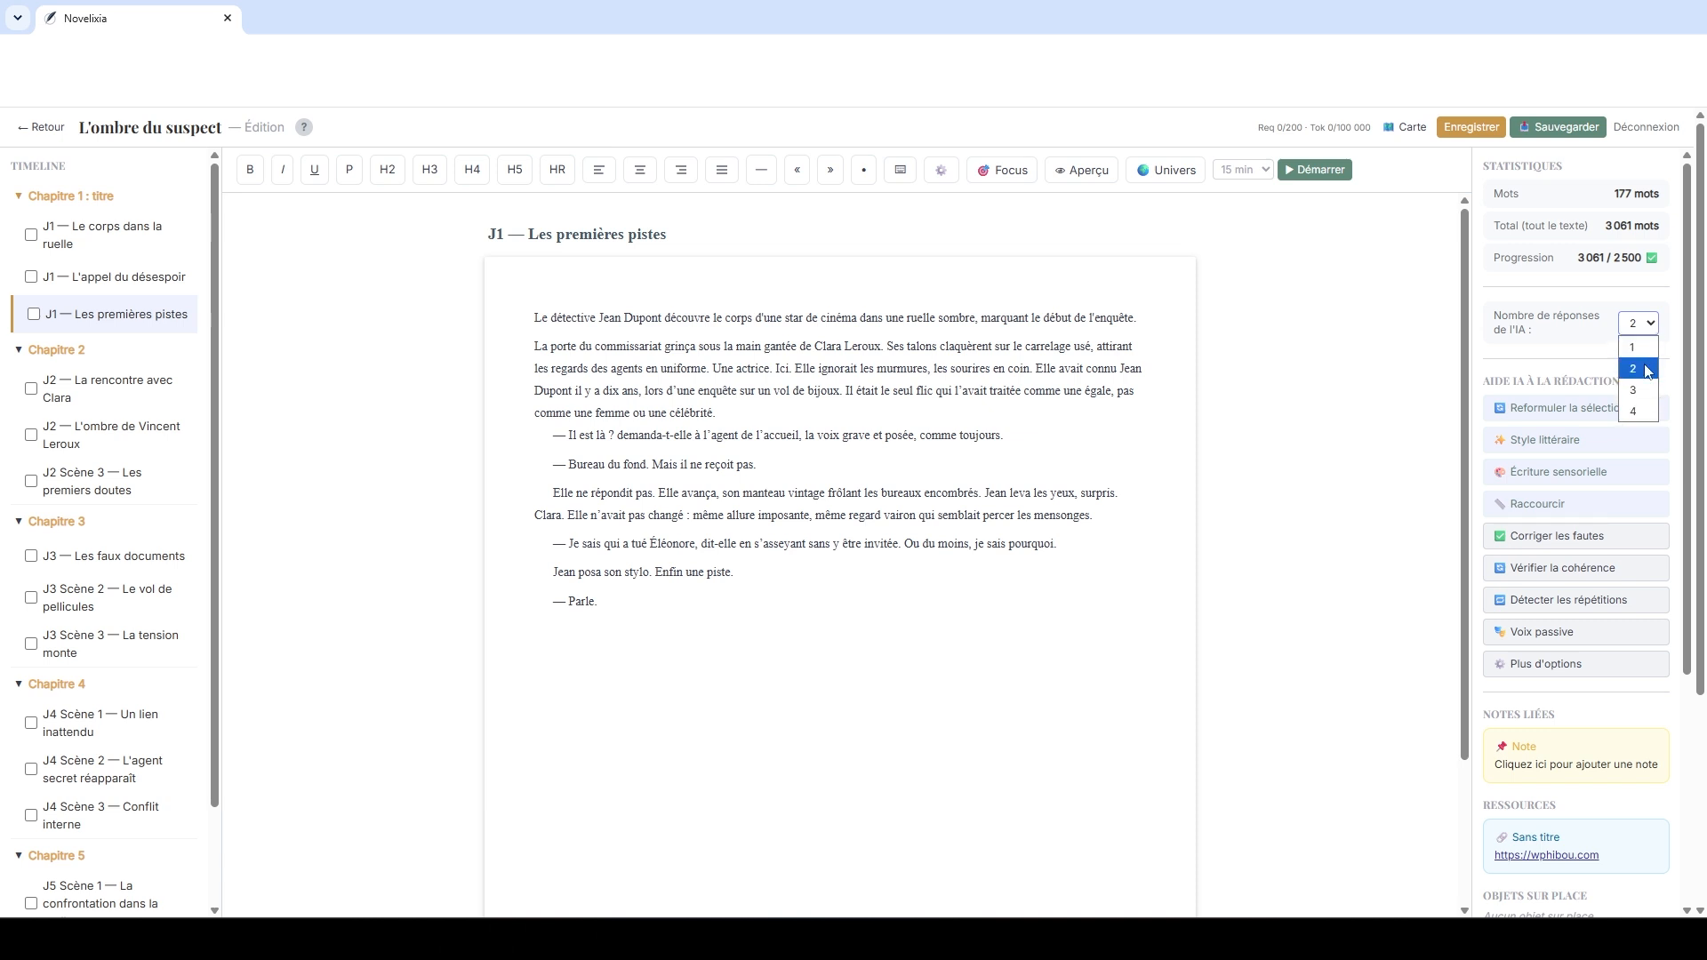
click(1643, 368)
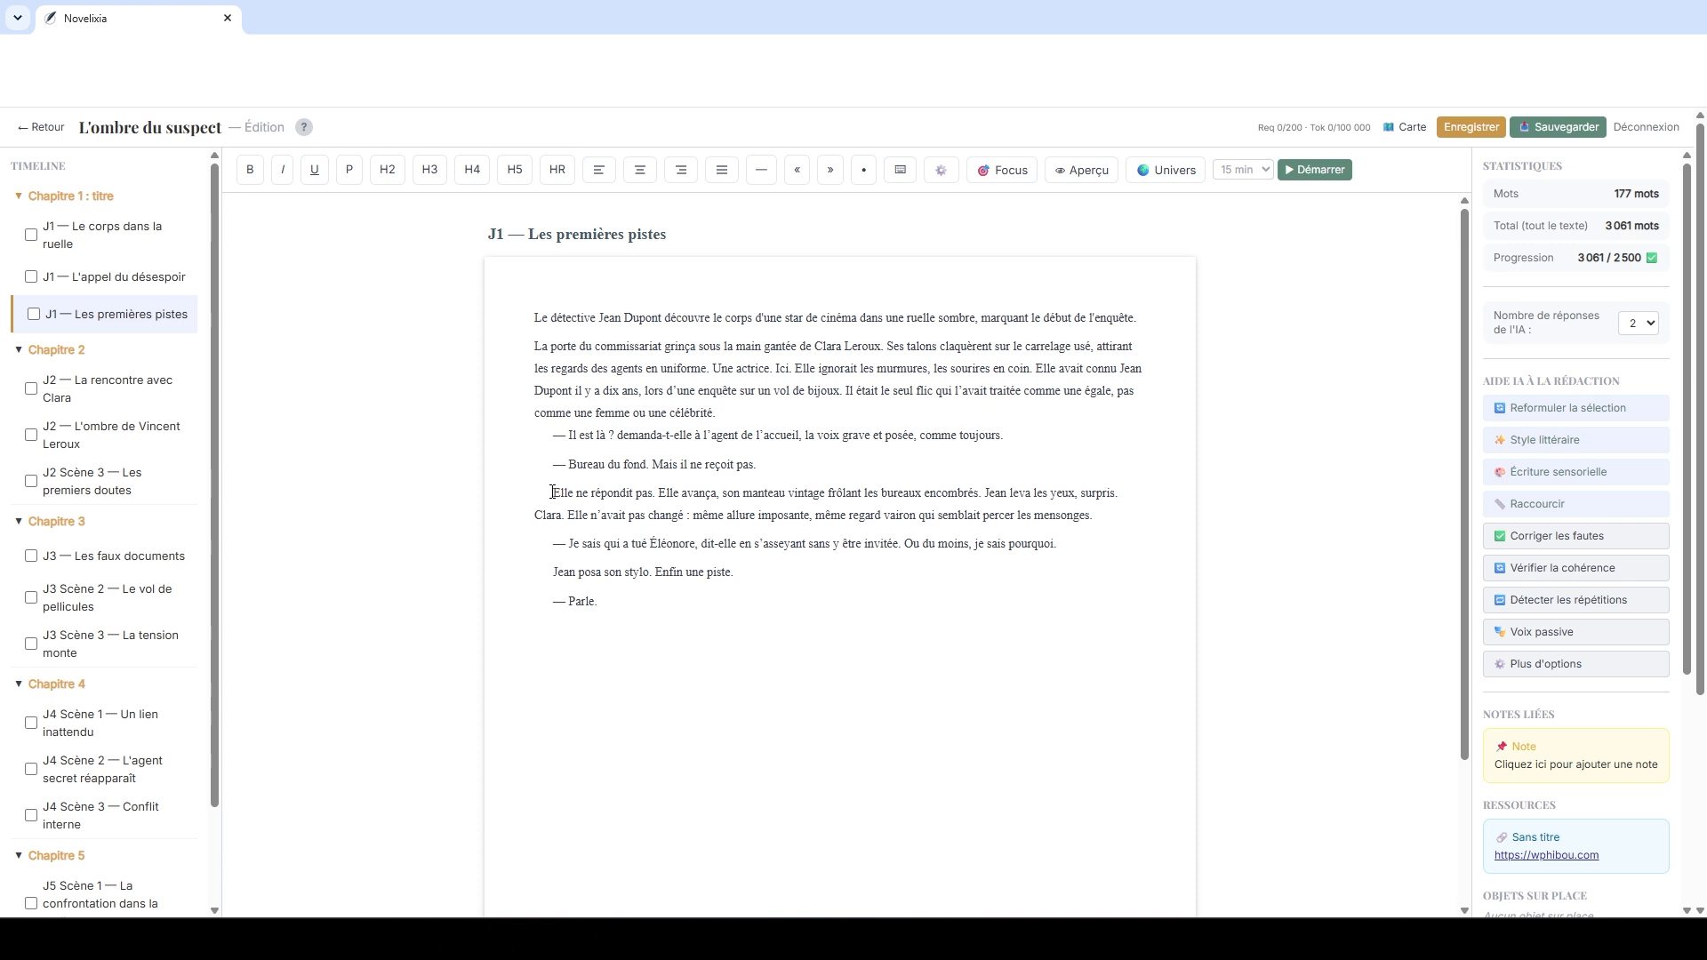
drag(557, 493, 564, 516)
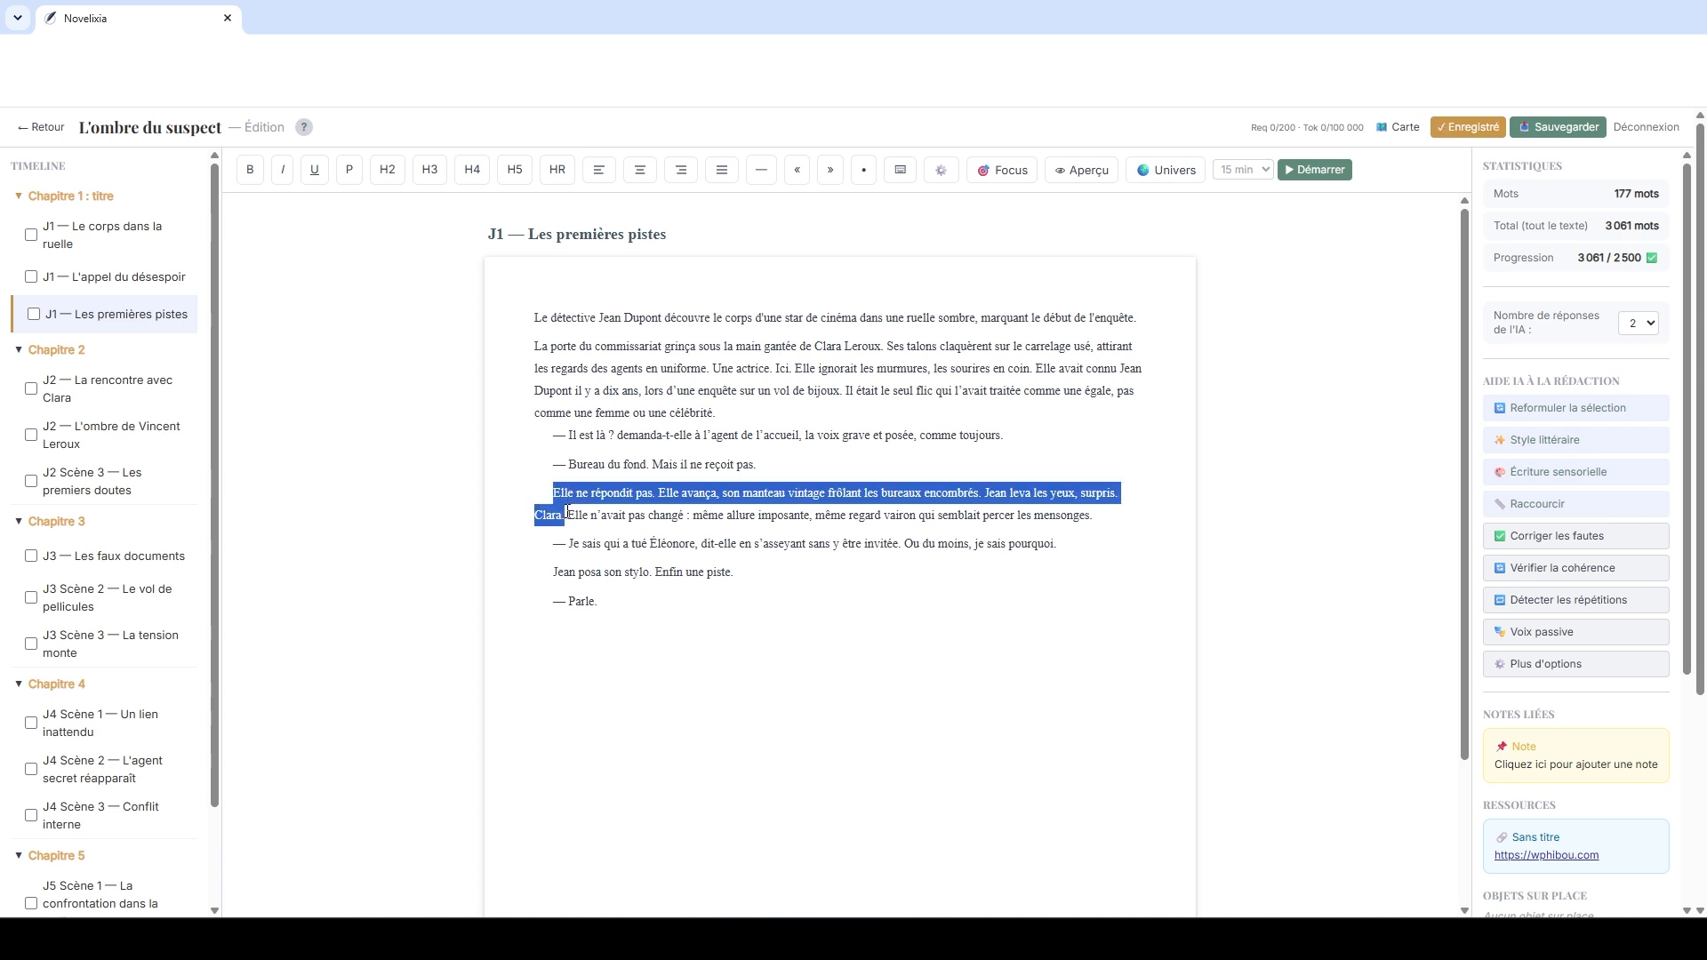
click(1537, 413)
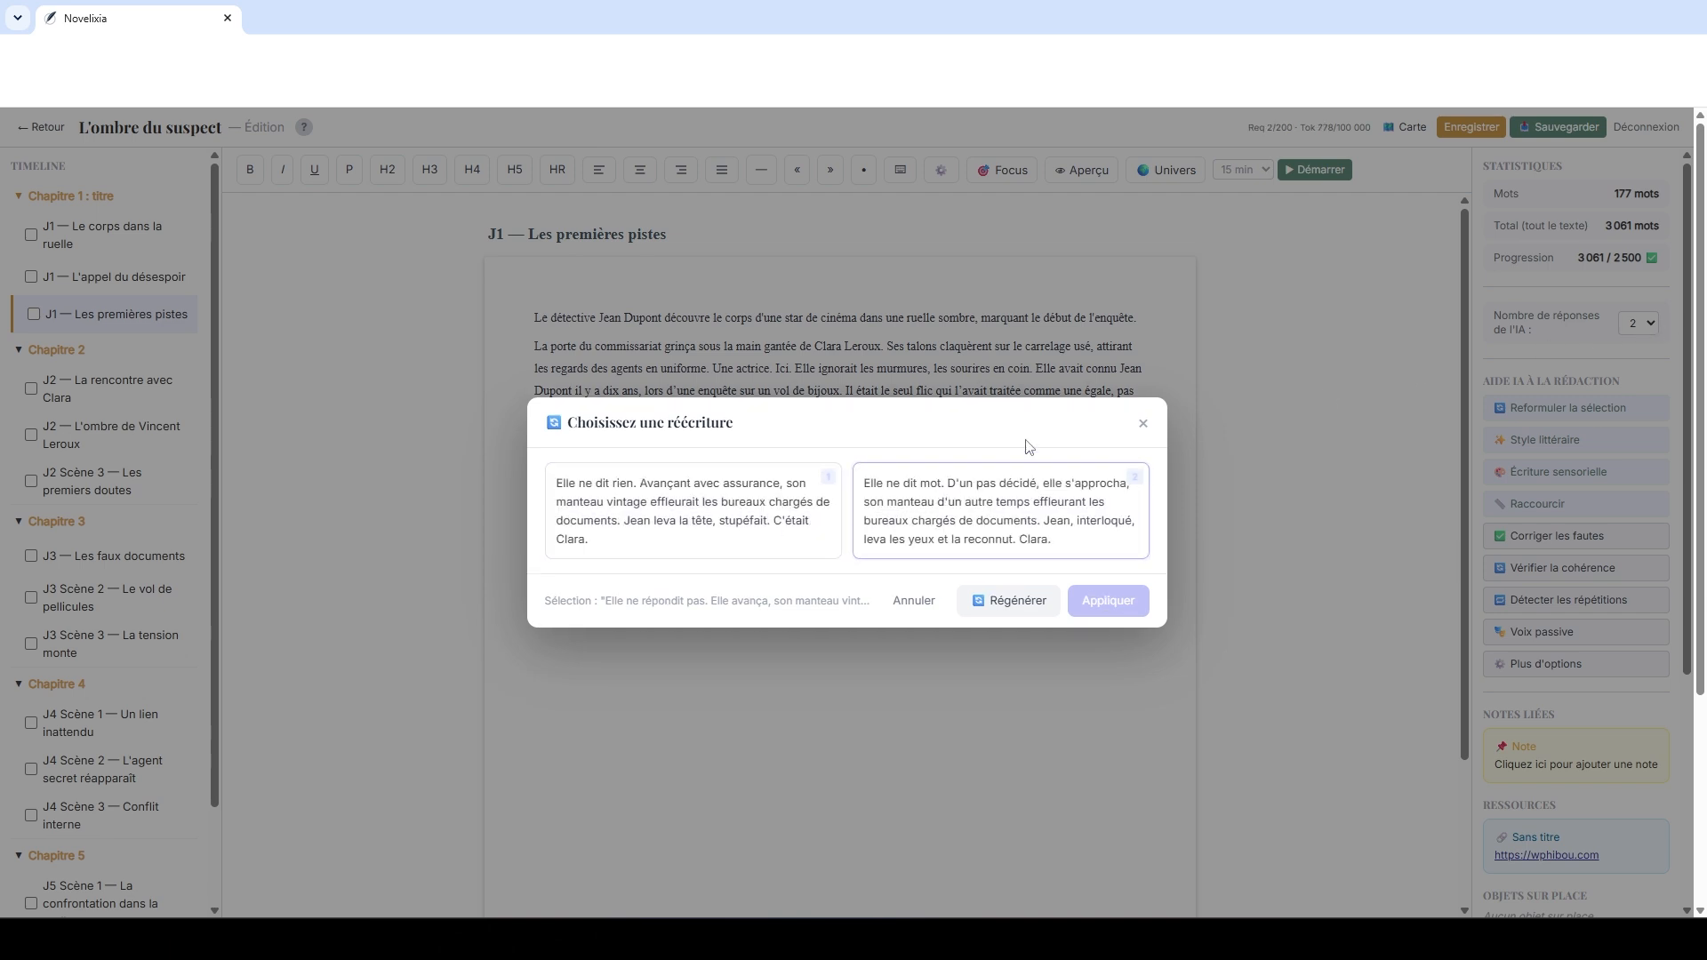
click(890, 501)
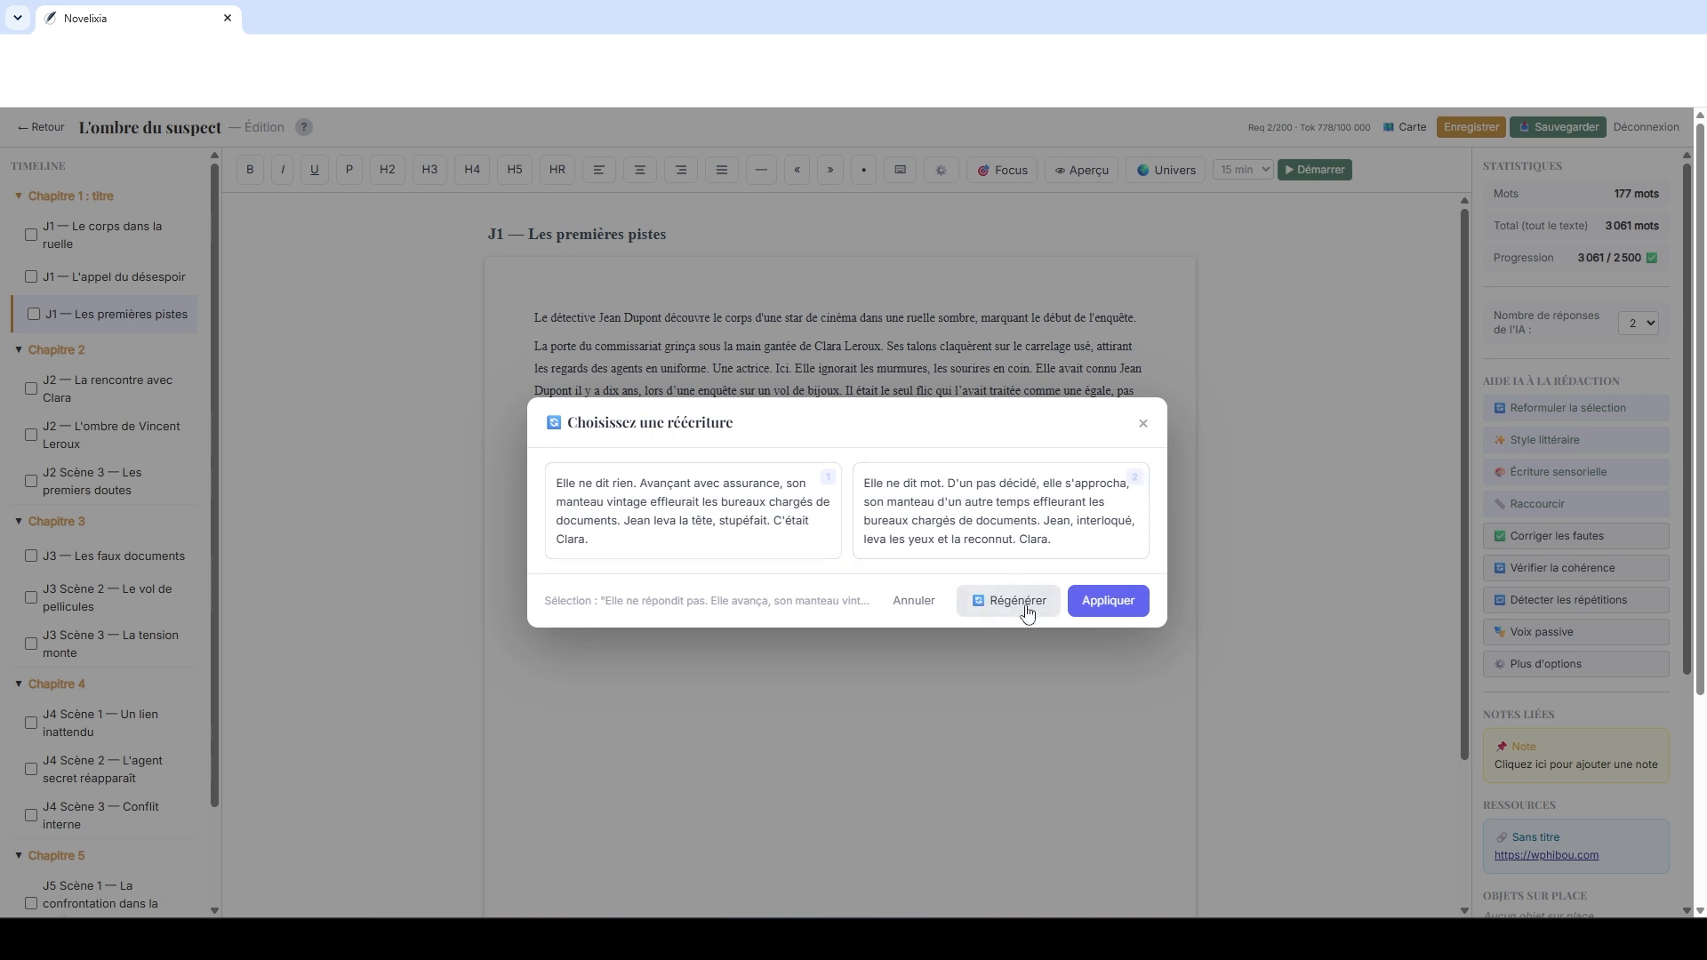
click(1143, 423)
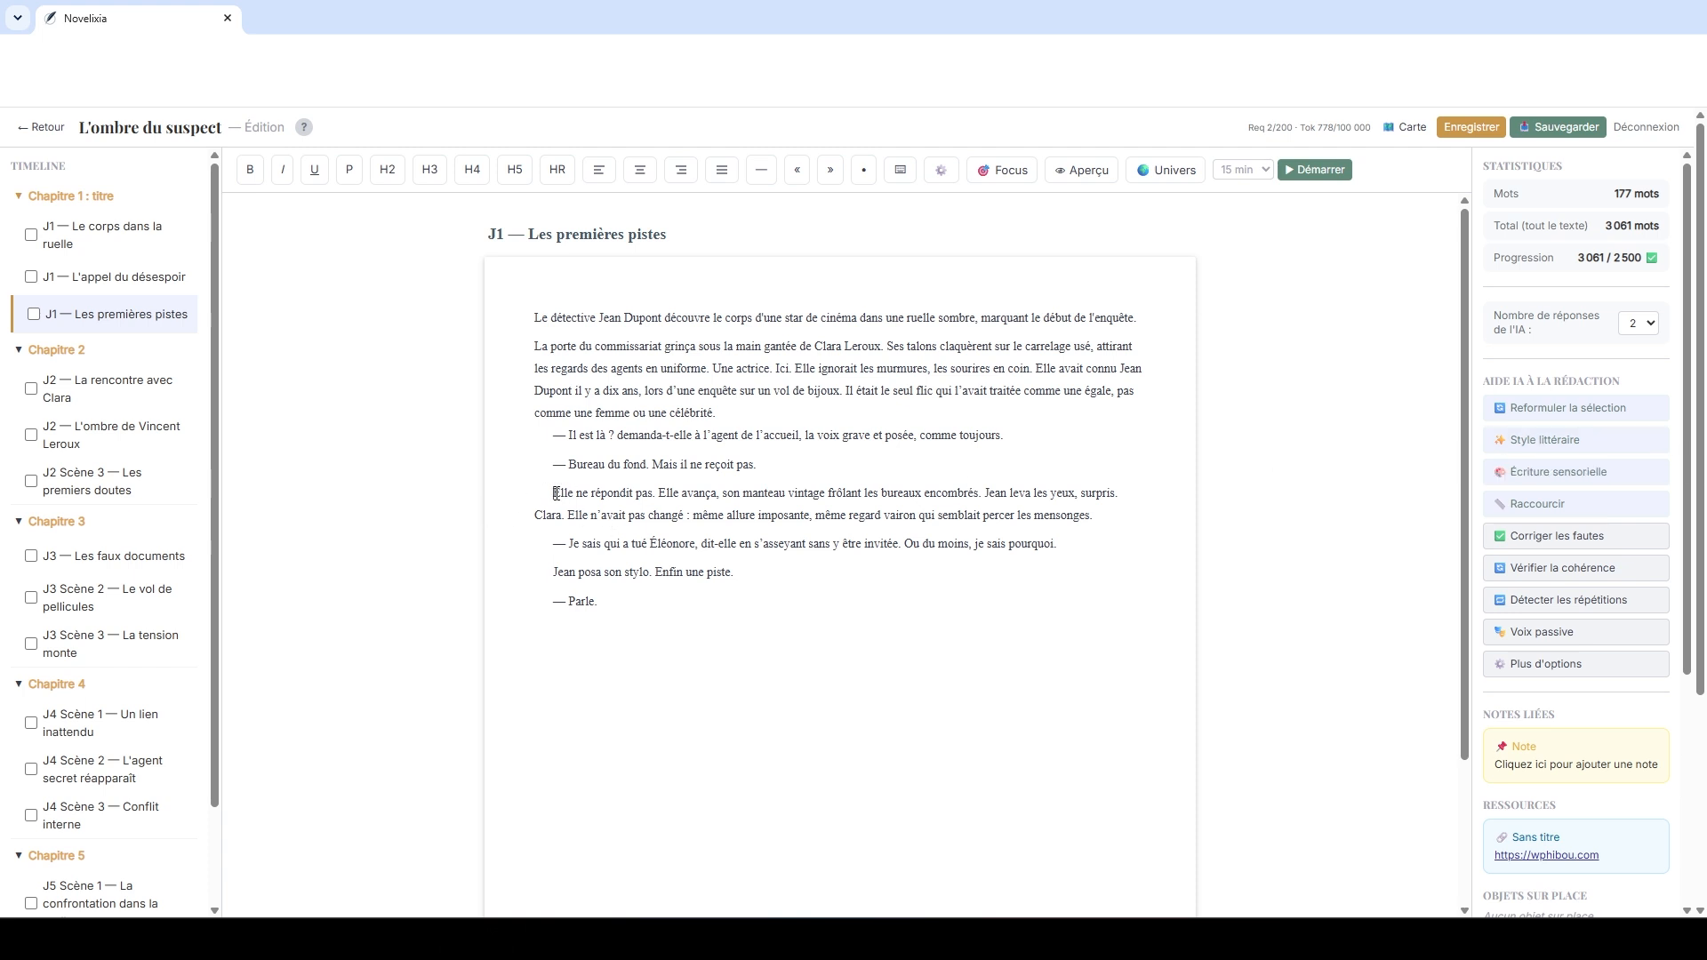
Step: Request literary-style versions of the passage starting "Elle ne répondit pas" and close the proposals without applying any
mouse_move(556, 494)
mouse_down()
mouse_move(583, 500)
mouse_move(567, 514)
mouse_up()
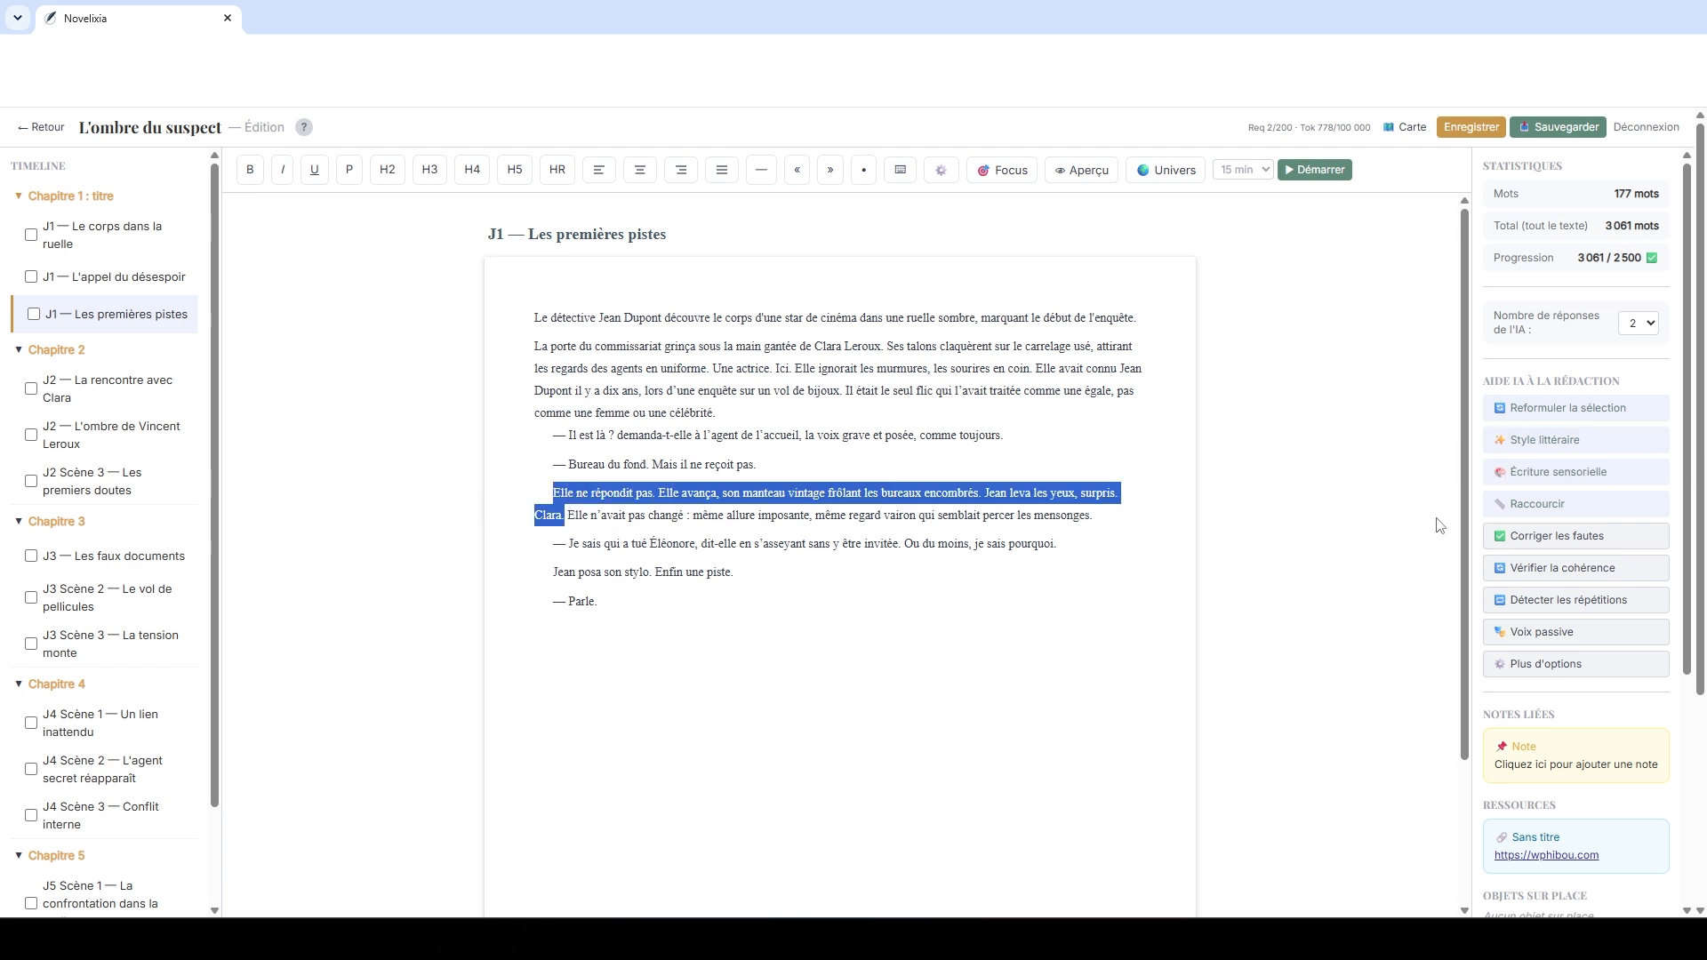
click(1552, 441)
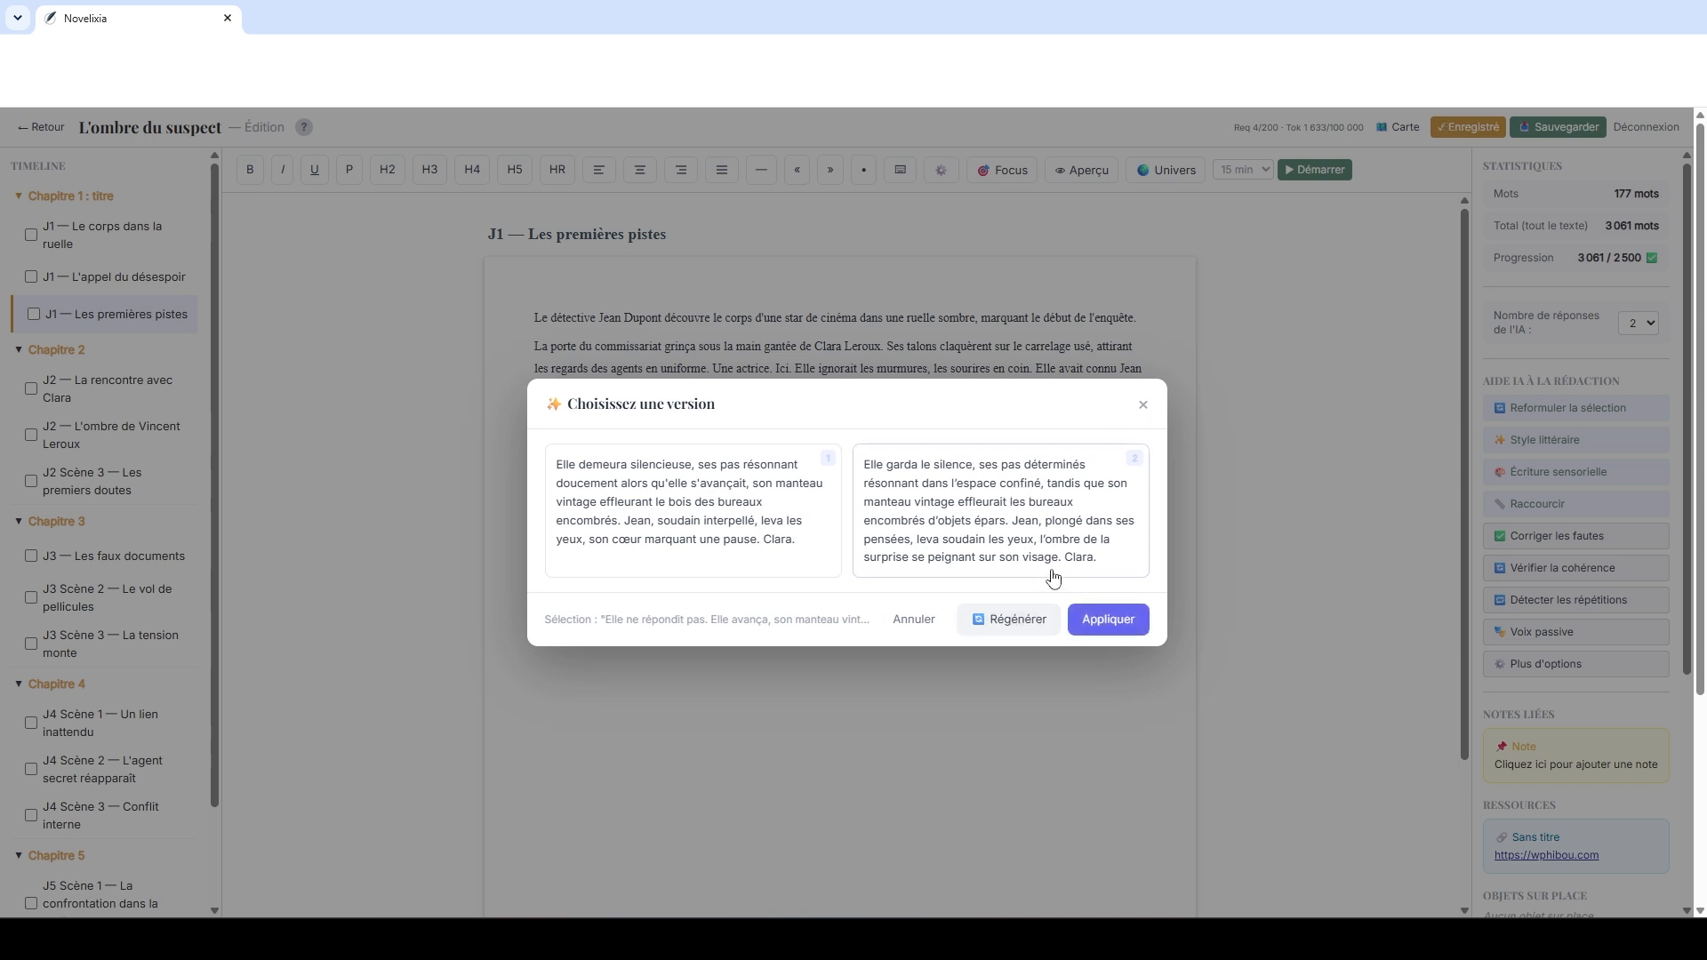
click(1144, 407)
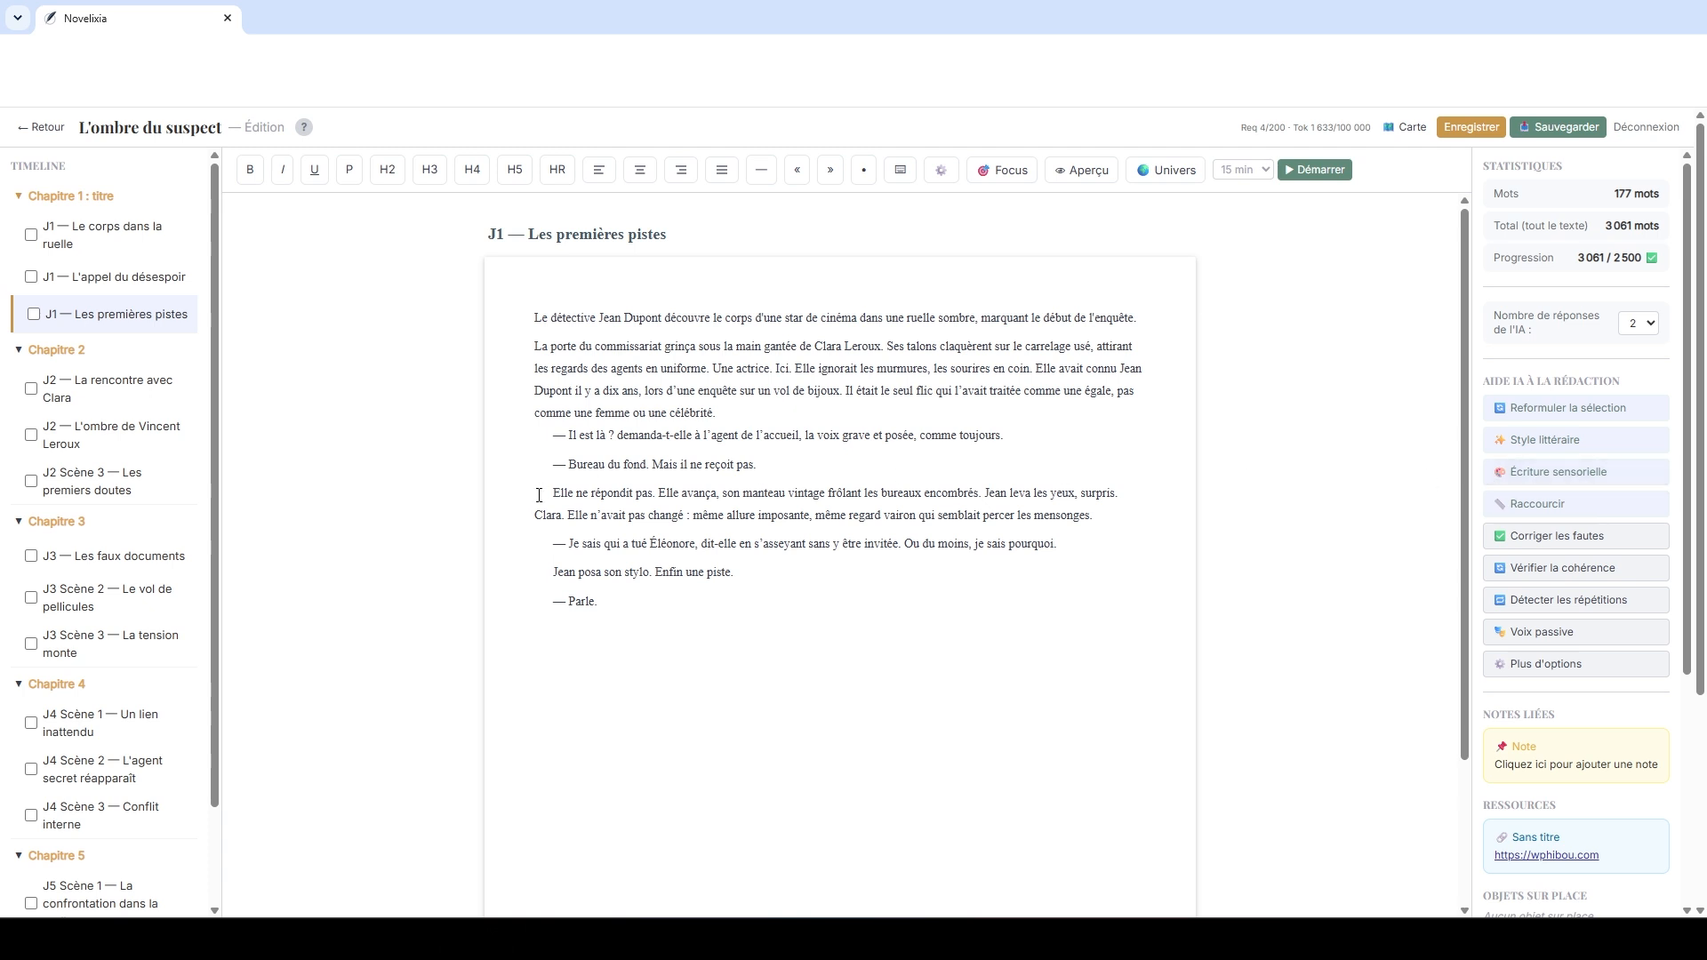
Step: Request sensory-writing versions of the passage starting "Elle ne répondit pas", select the second one, and close without applying it
drag(555, 491, 566, 514)
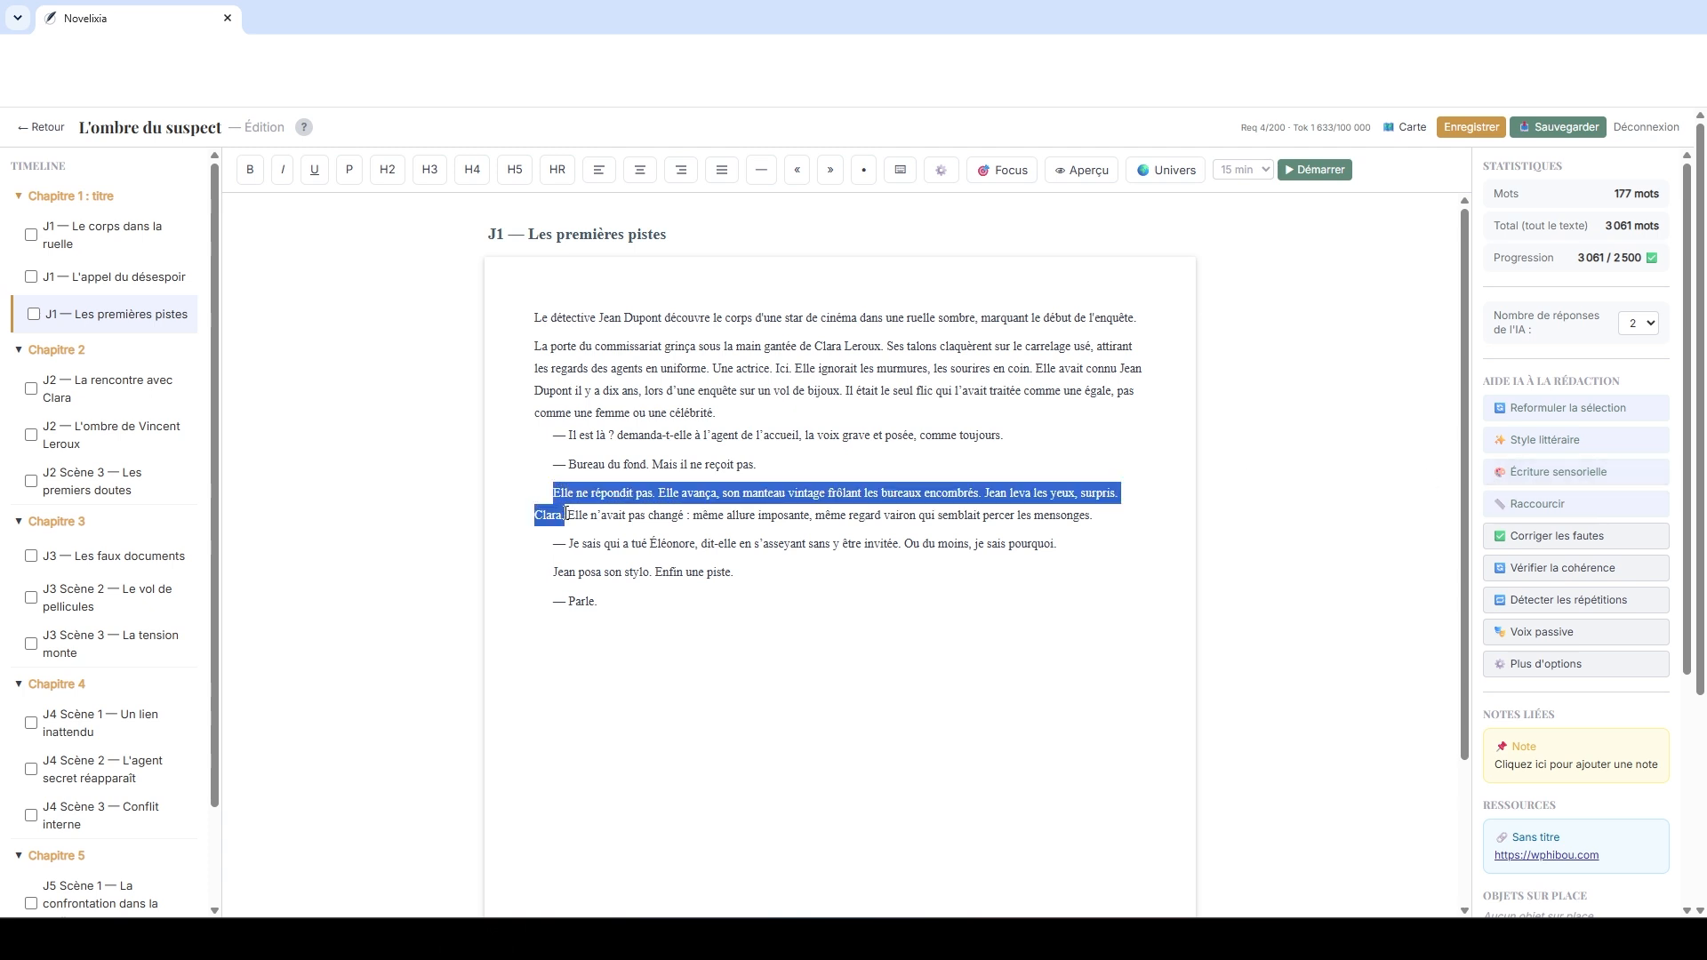
click(1568, 472)
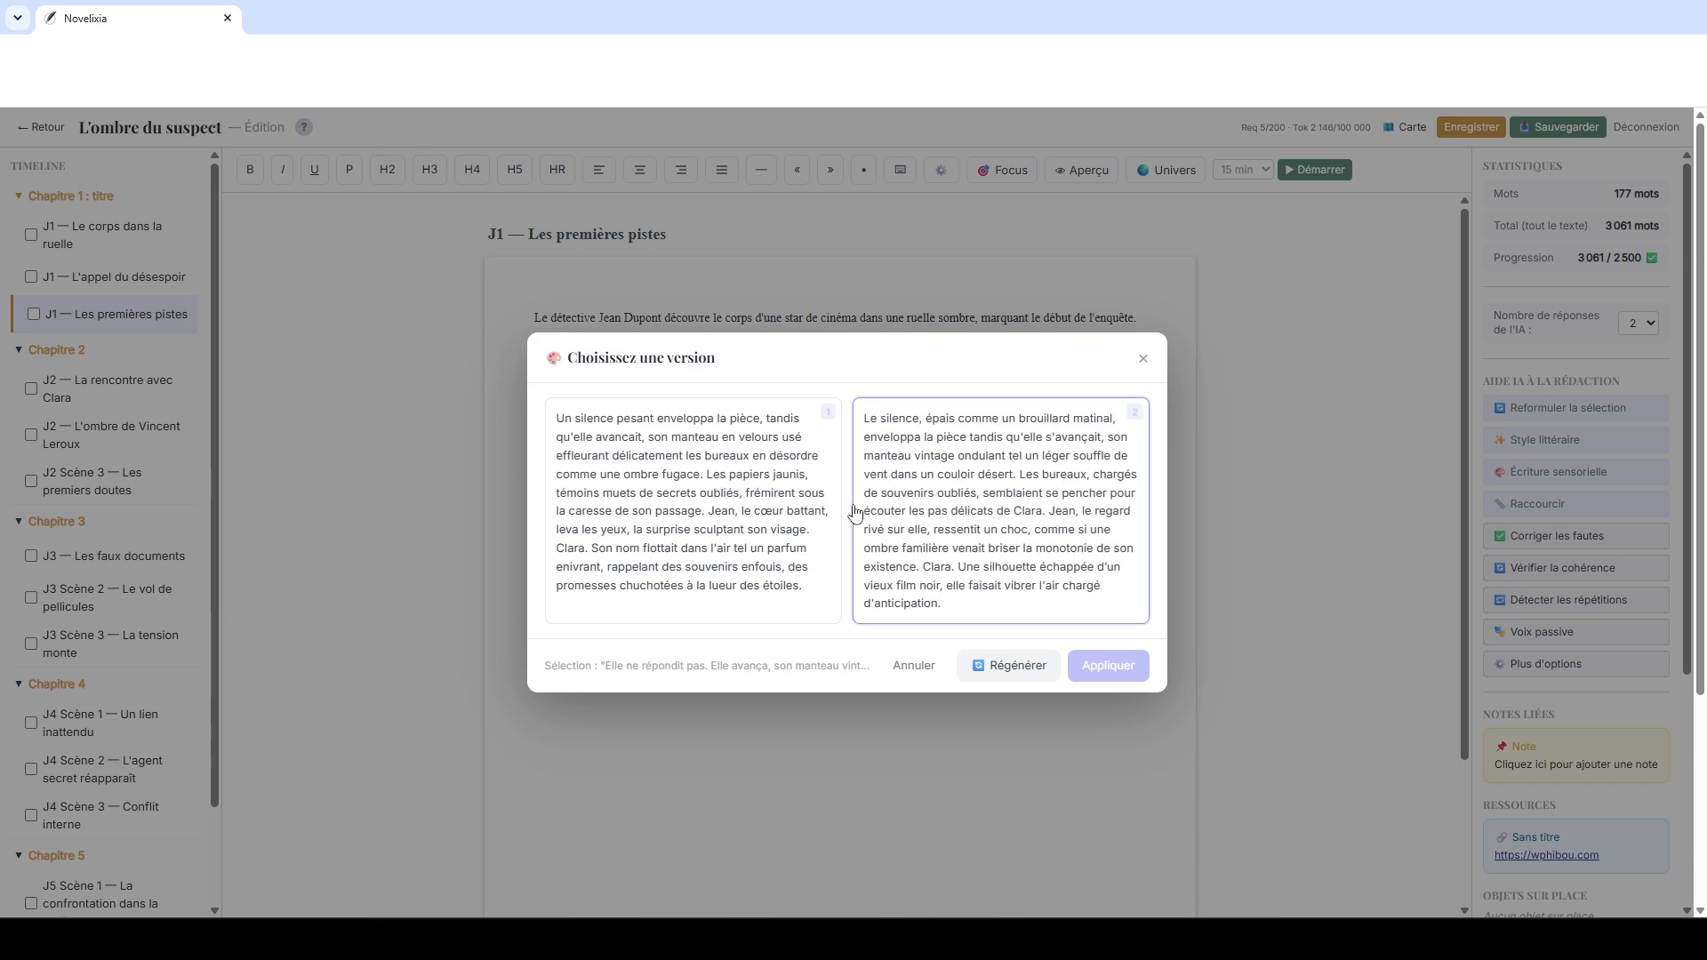
click(1017, 507)
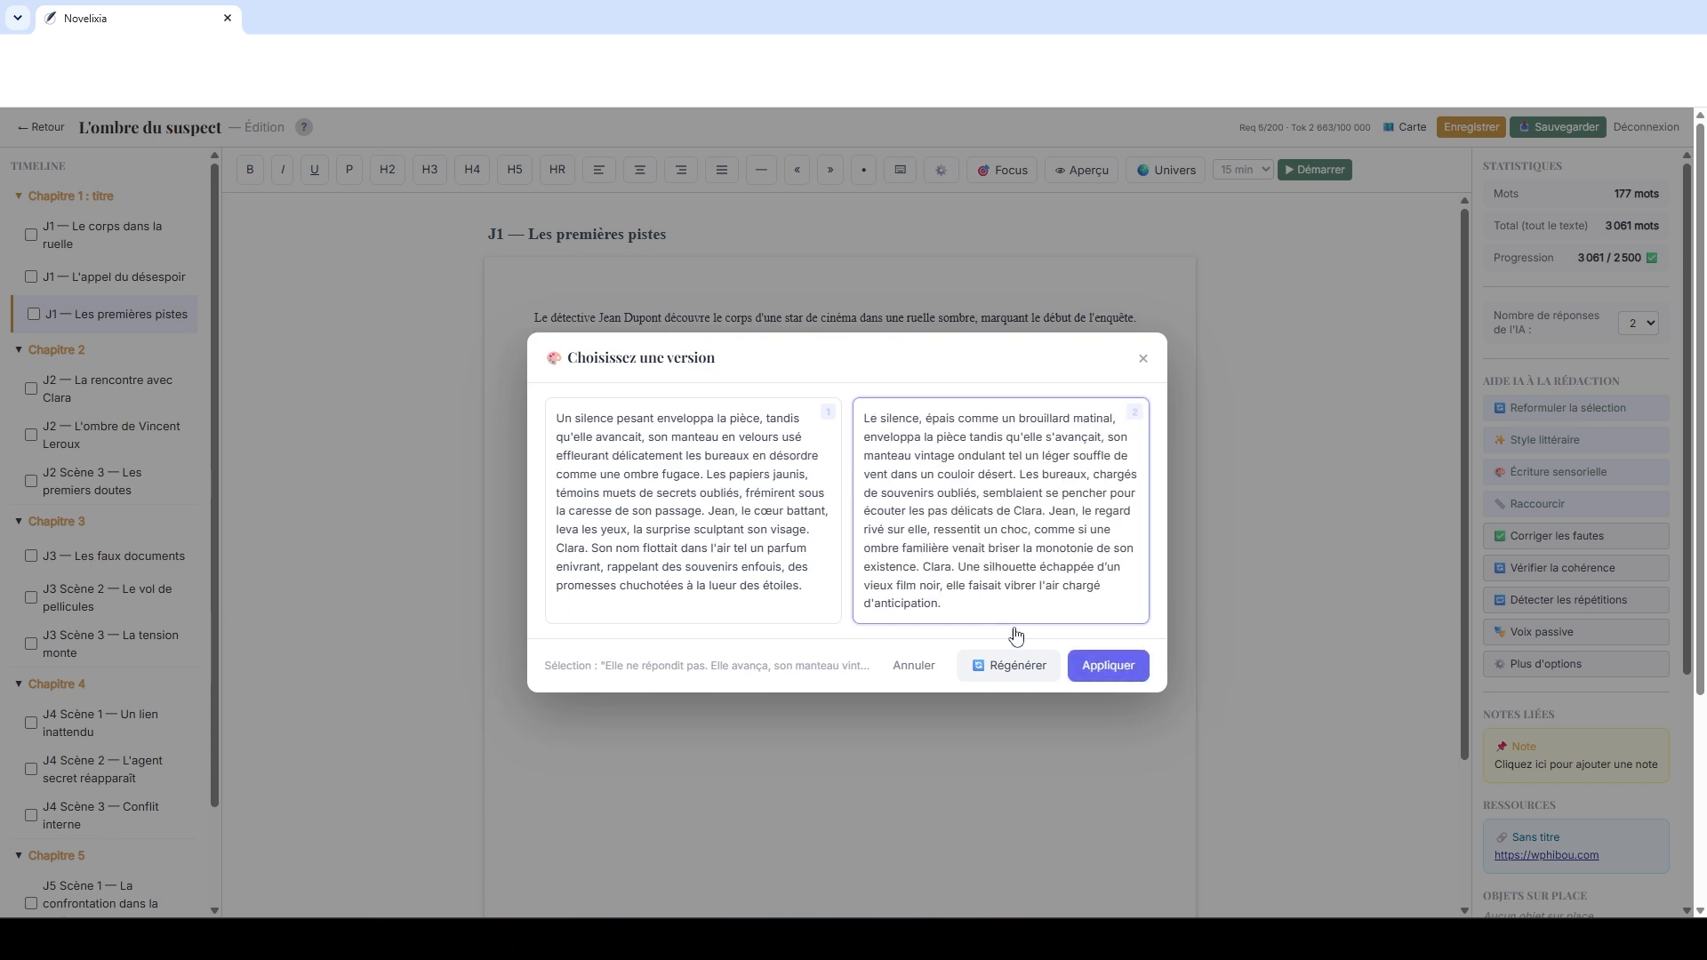
click(1143, 364)
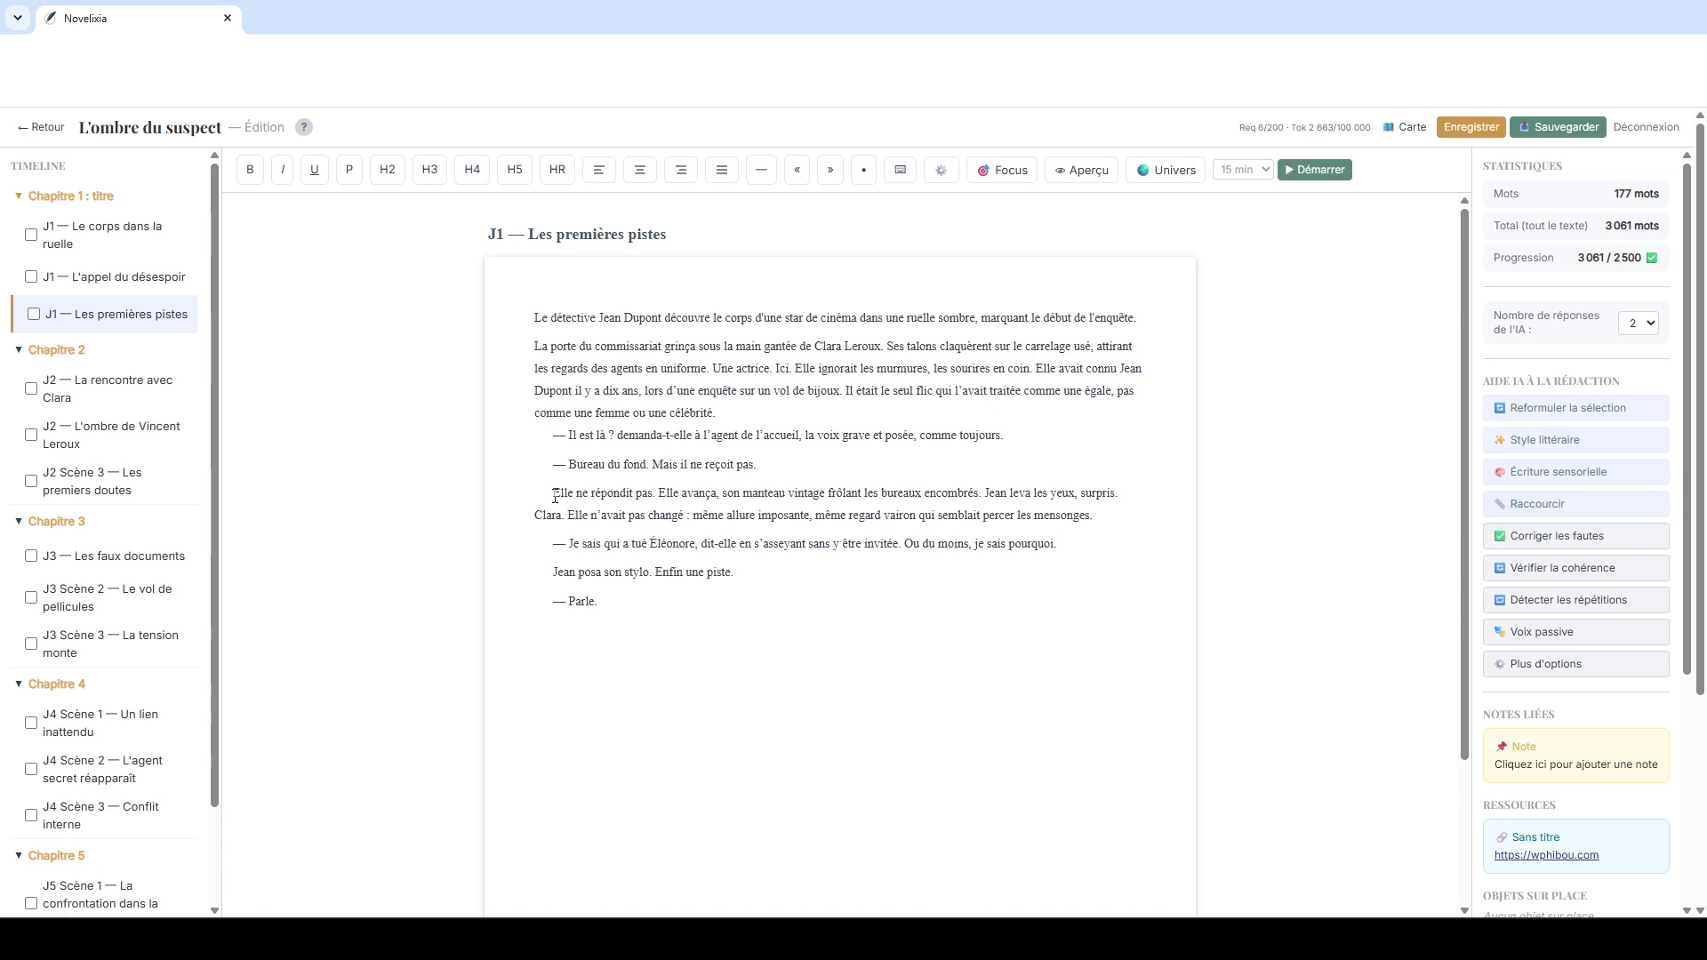
Step: Request condensed versions of the passage starting "Elle ne répondit pas" and close the proposals without applying any
drag(556, 493, 564, 516)
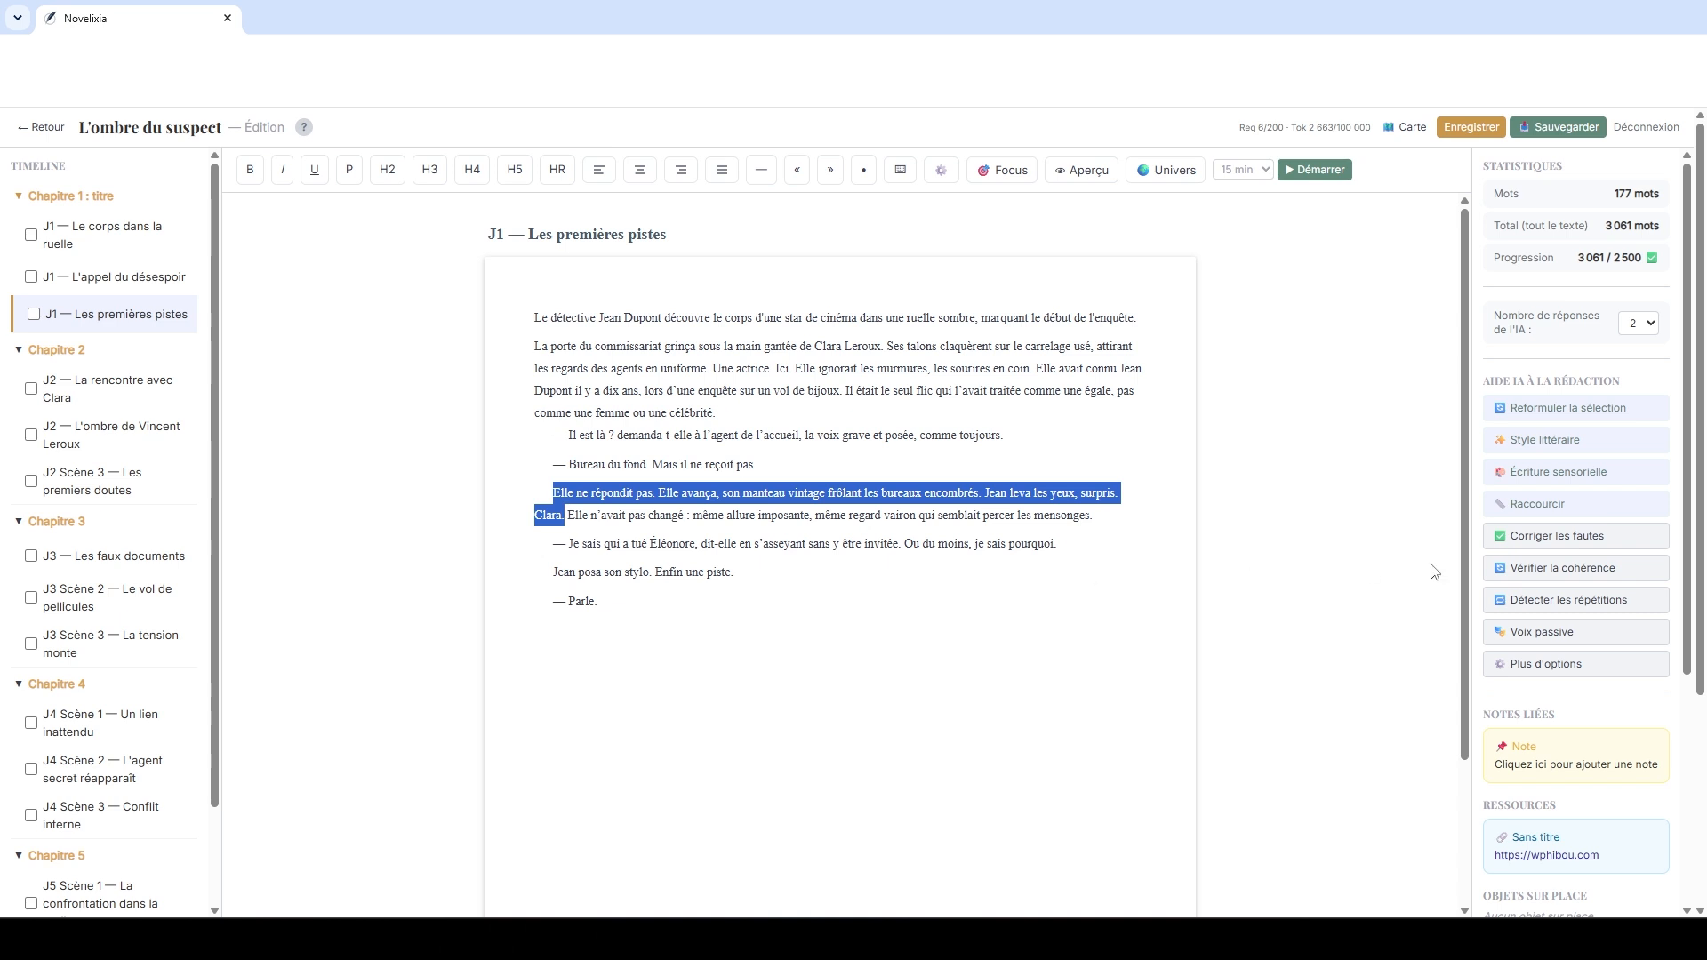
click(1539, 506)
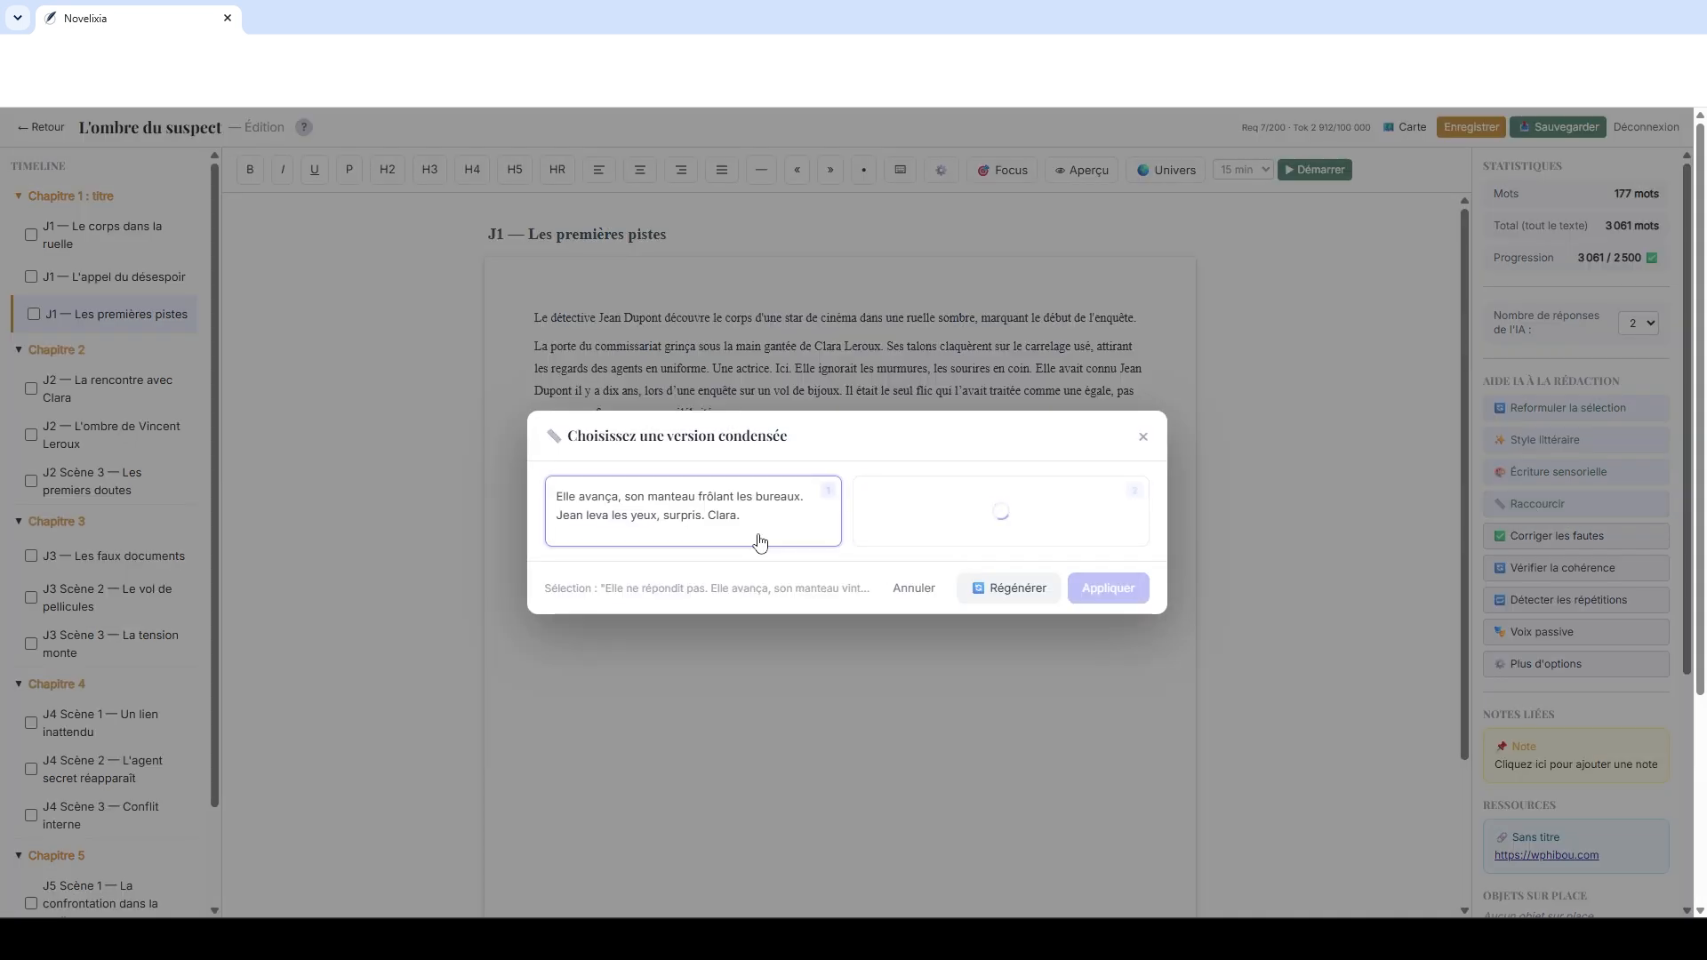
click(1143, 438)
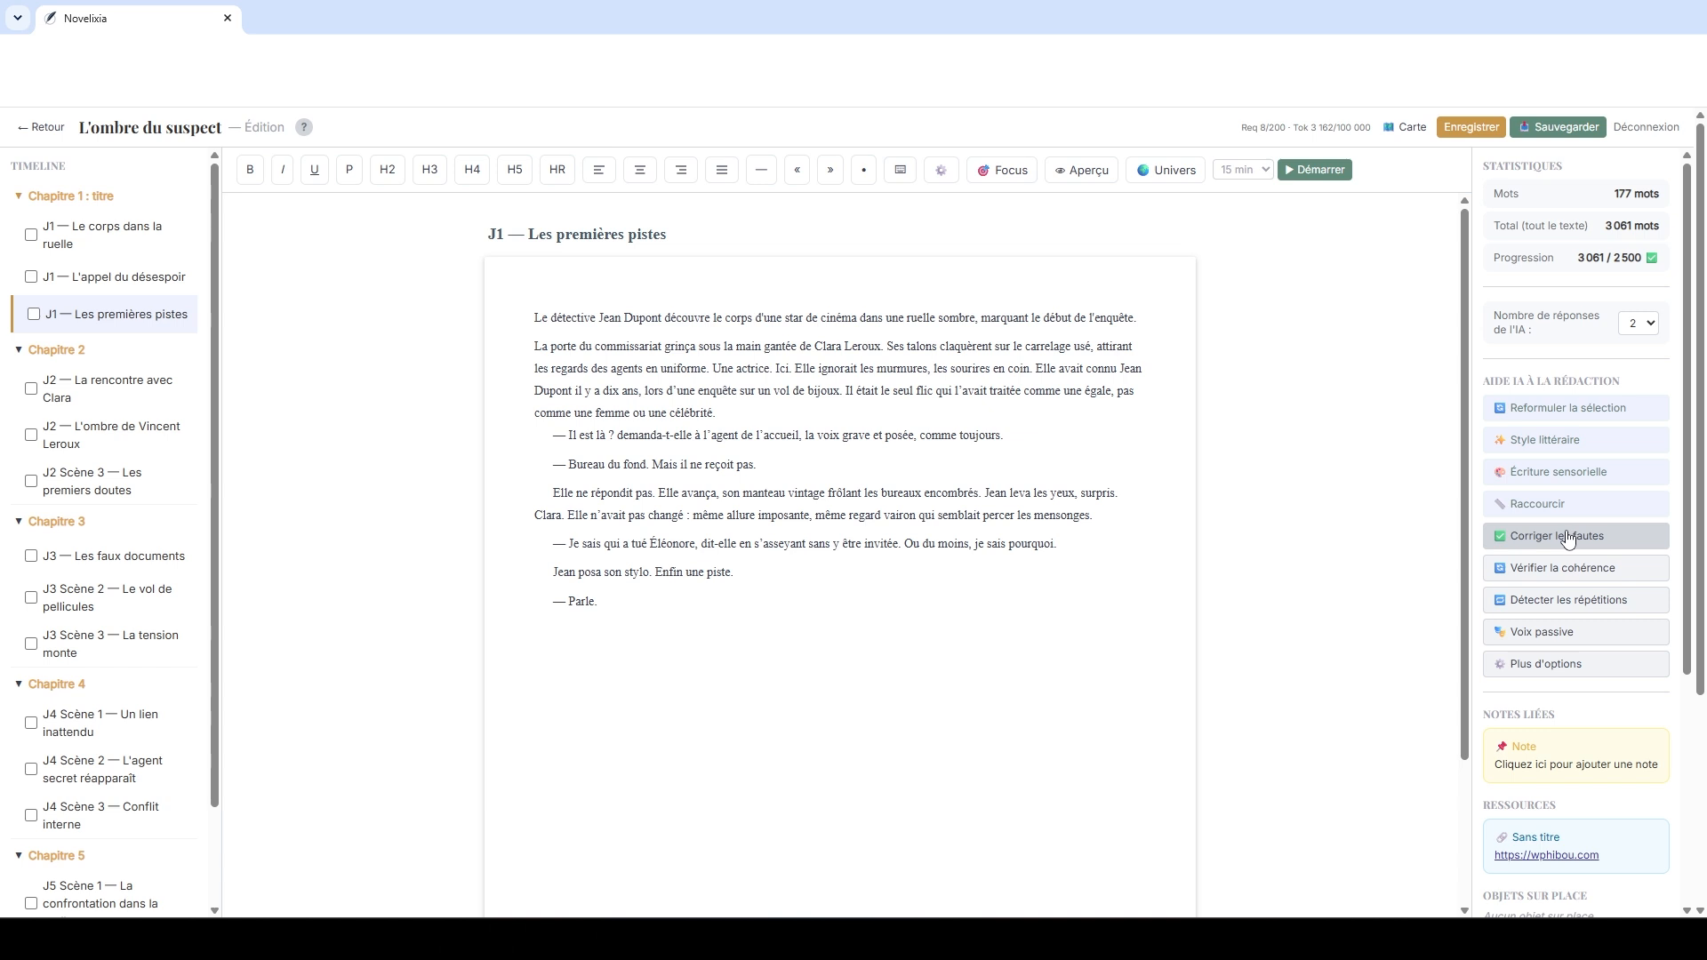
Step: Misspell "manteau" as "manteaux" in the scene text, run the AI mistake correction, and compare the original with the corrected version
click(782, 495)
text(x)
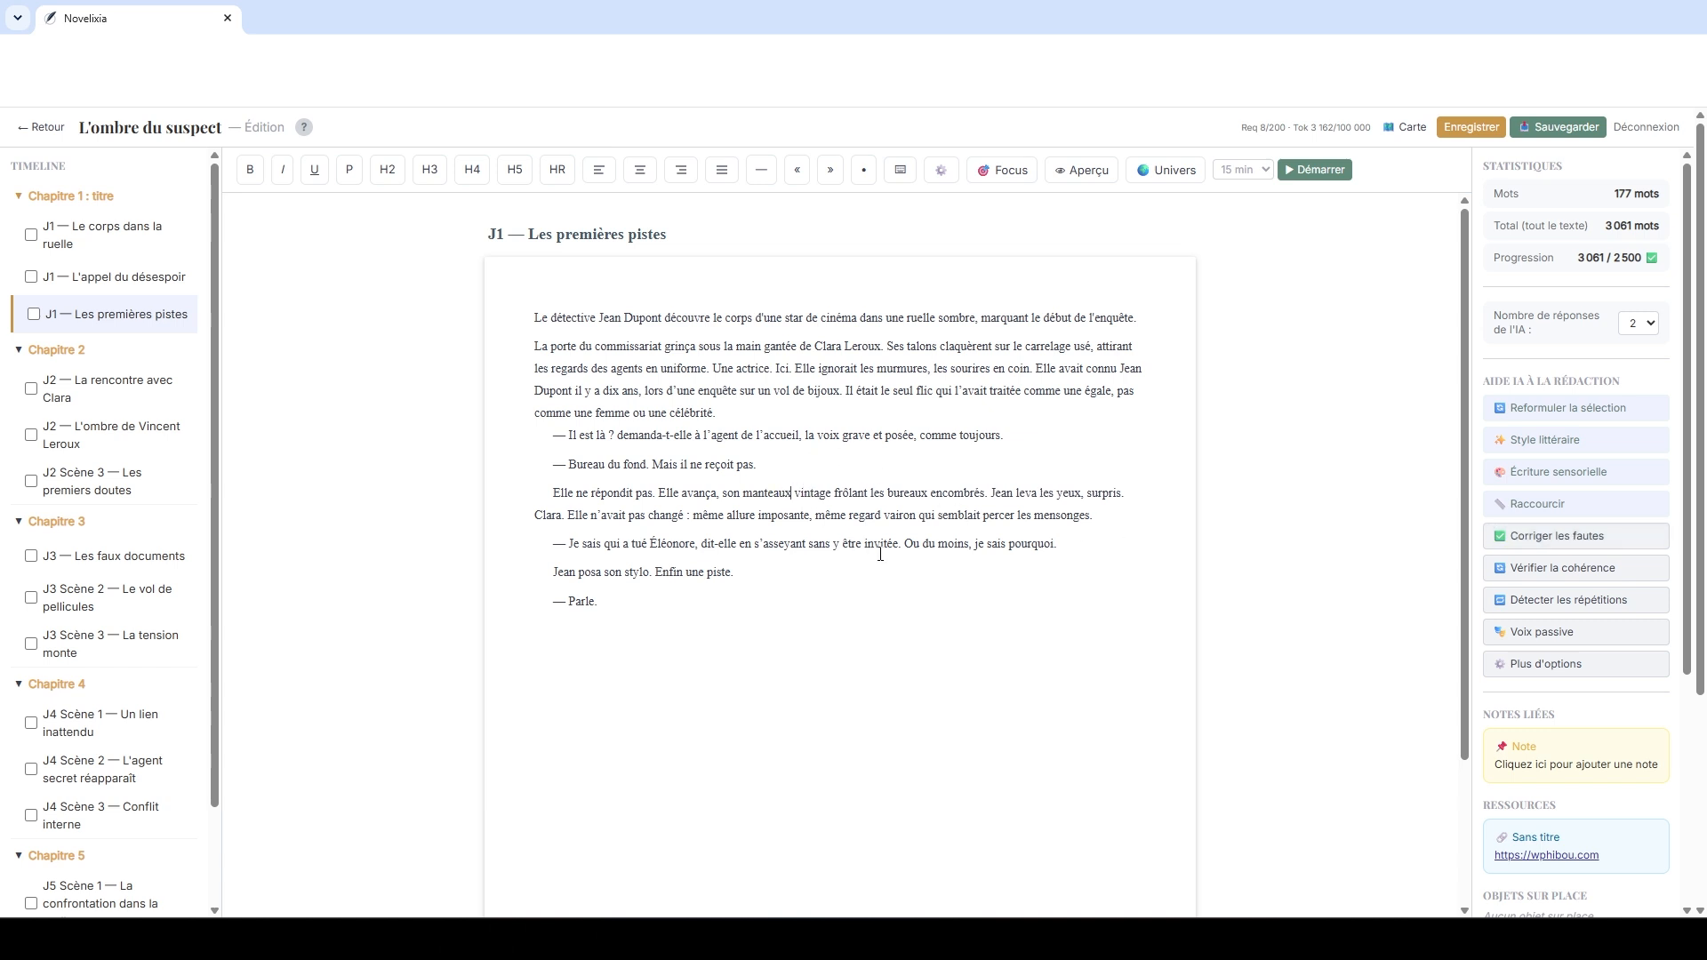
text(.)
click(1547, 537)
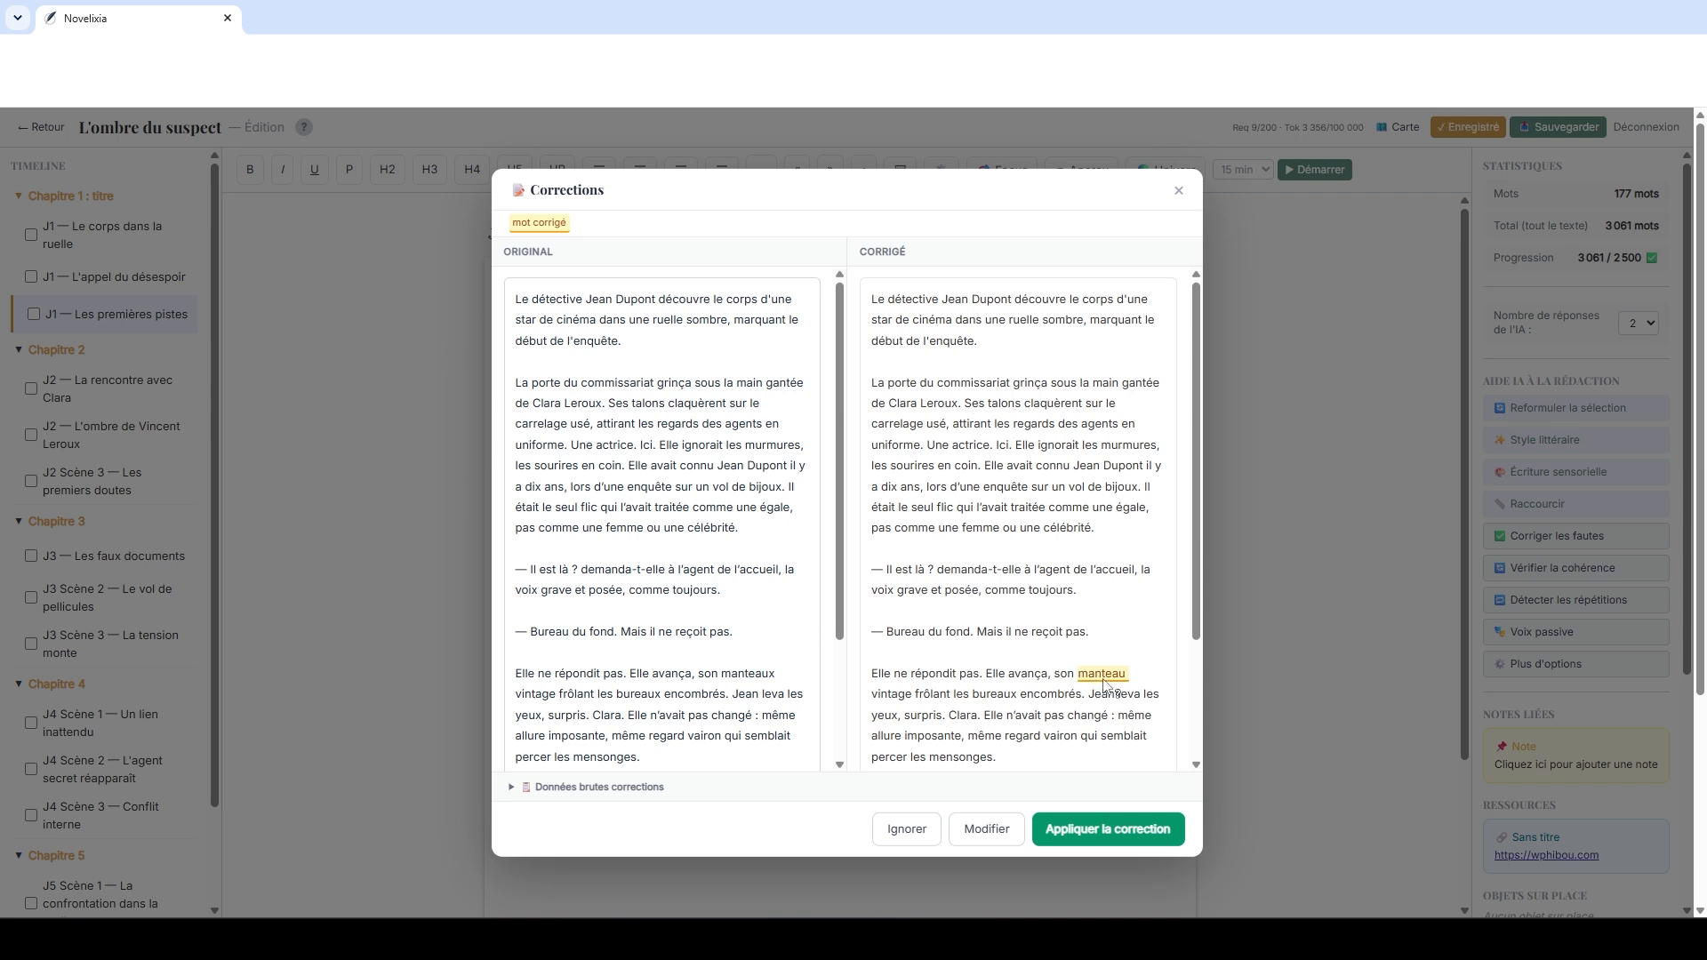
scroll(1103, 683, down, 2)
scroll(1102, 667, up, 1)
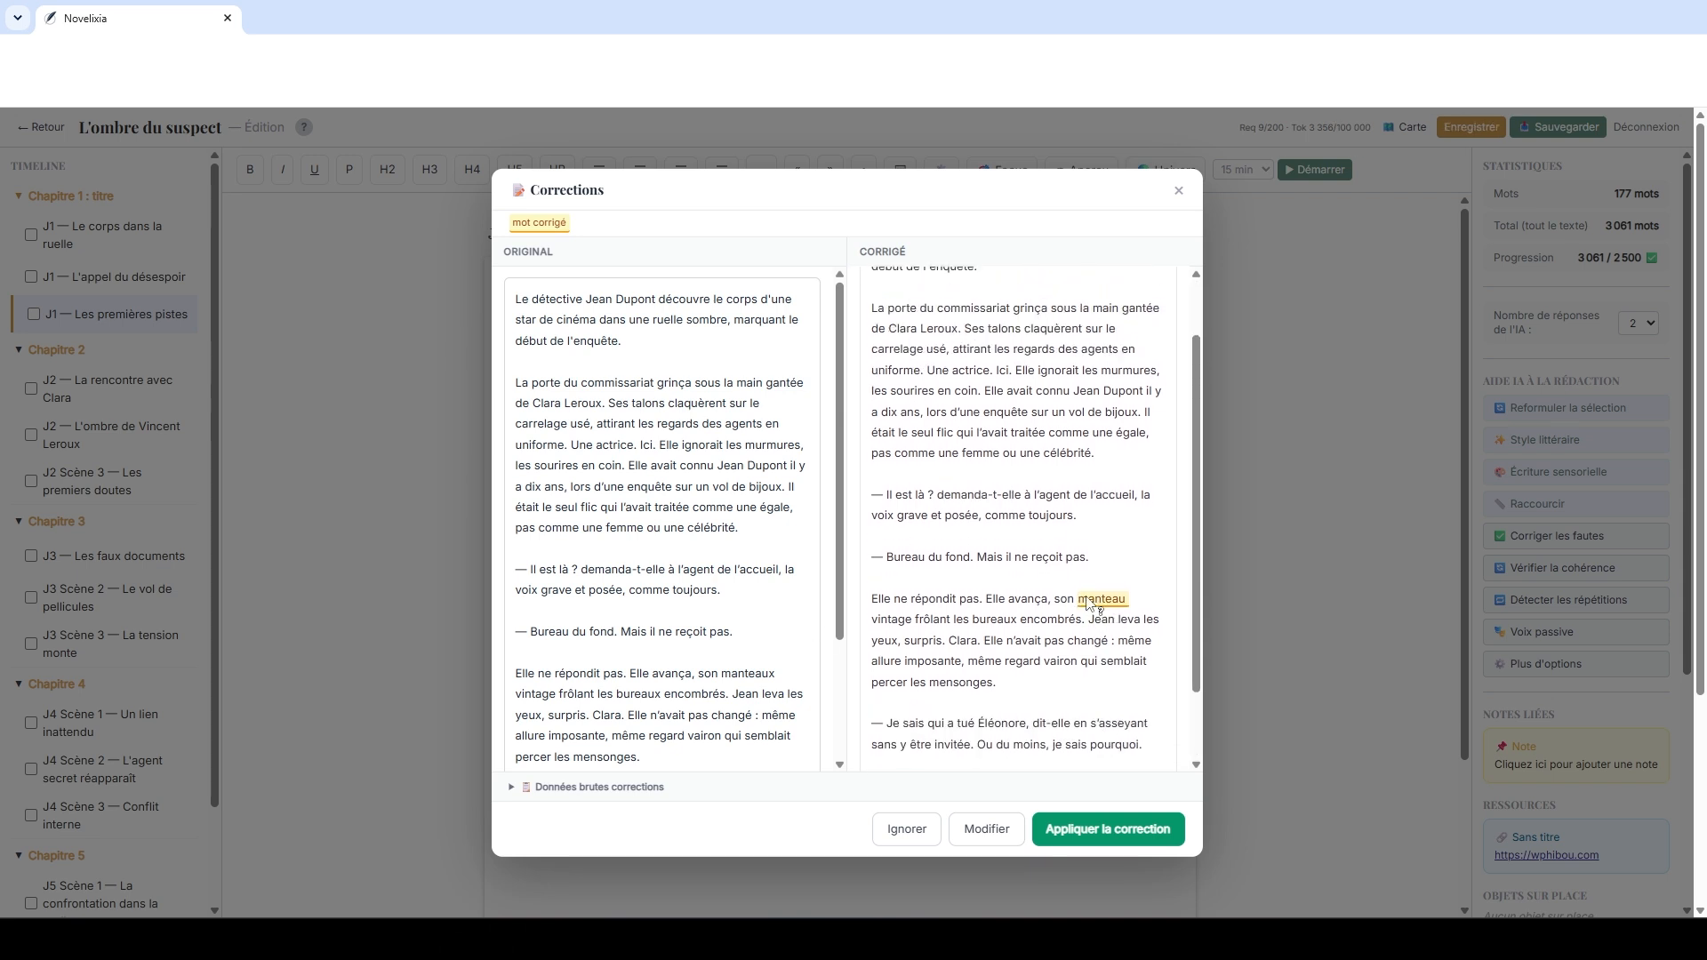
Step: Change "manteaux" to "manteau" by hand in the original text of the corrections and submit the modified text
scroll(709, 661, down, 2)
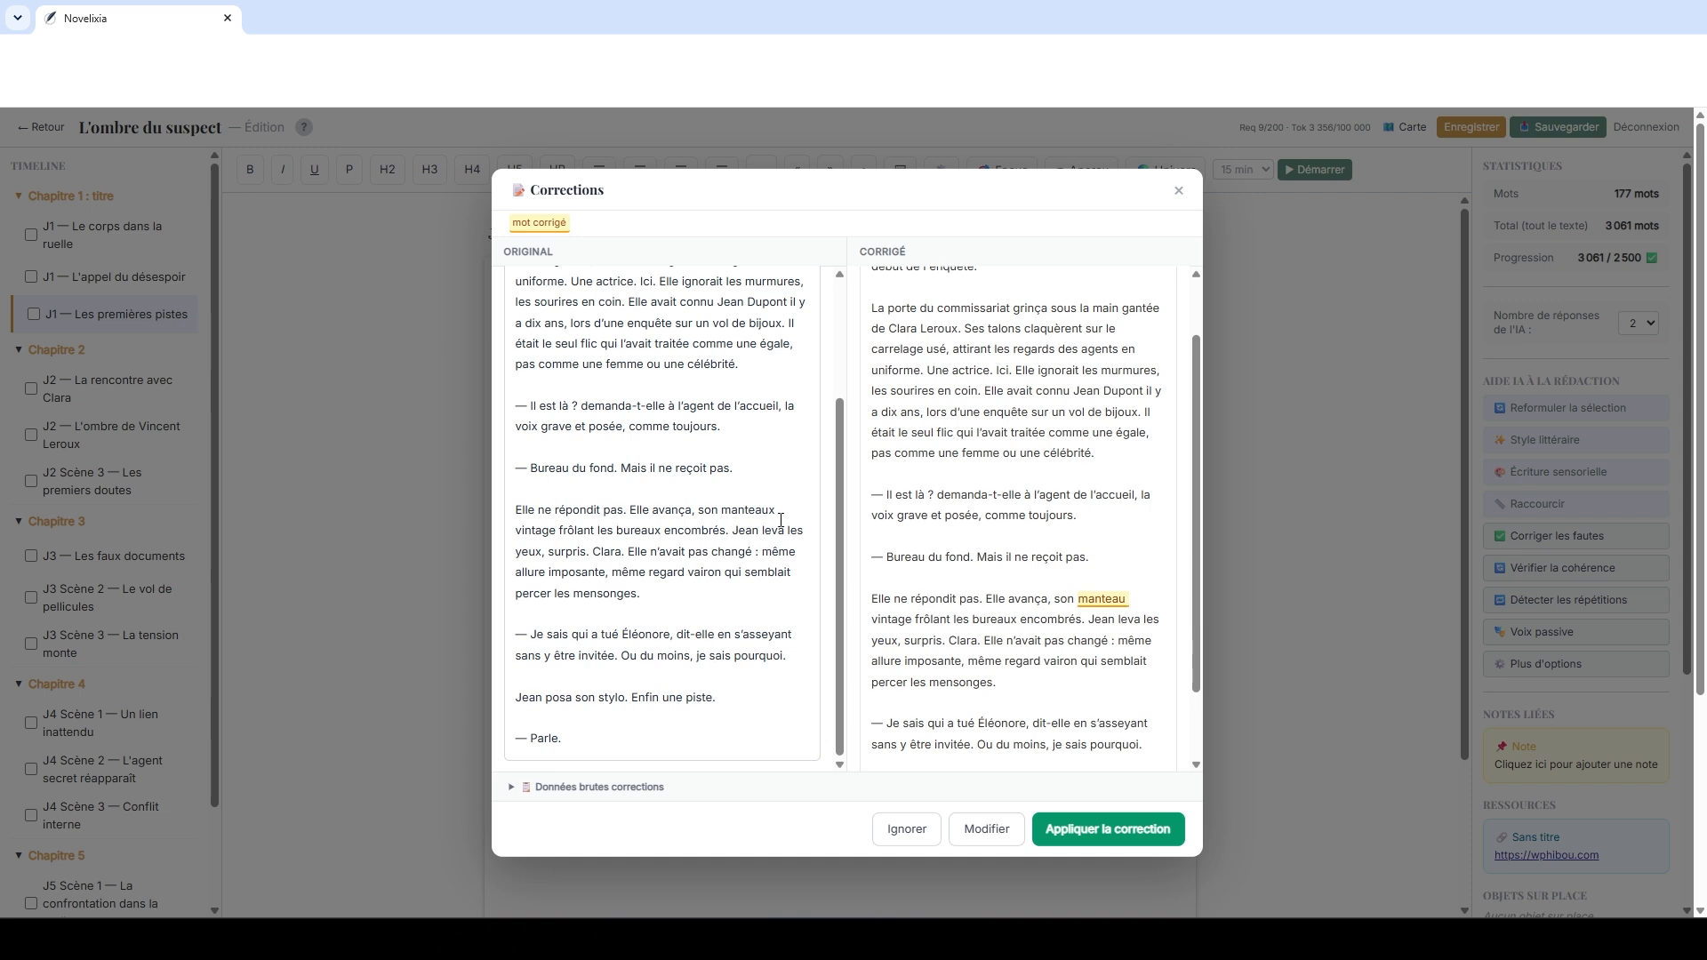
key(Delete)
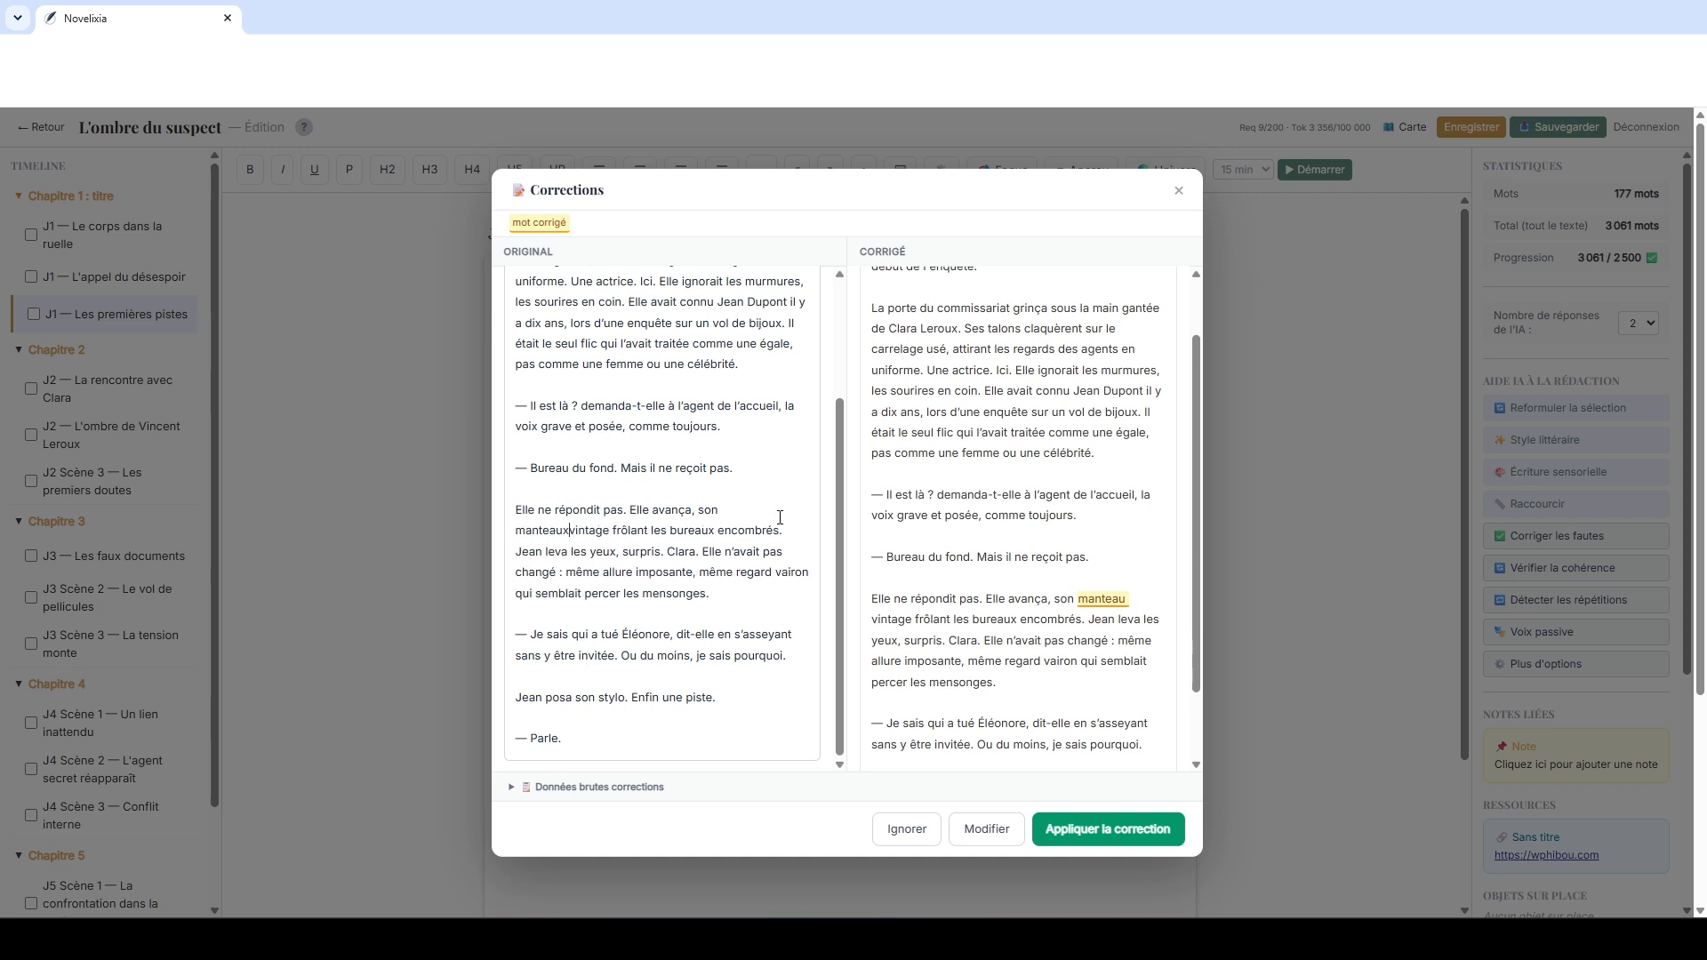
key(BackSpace)
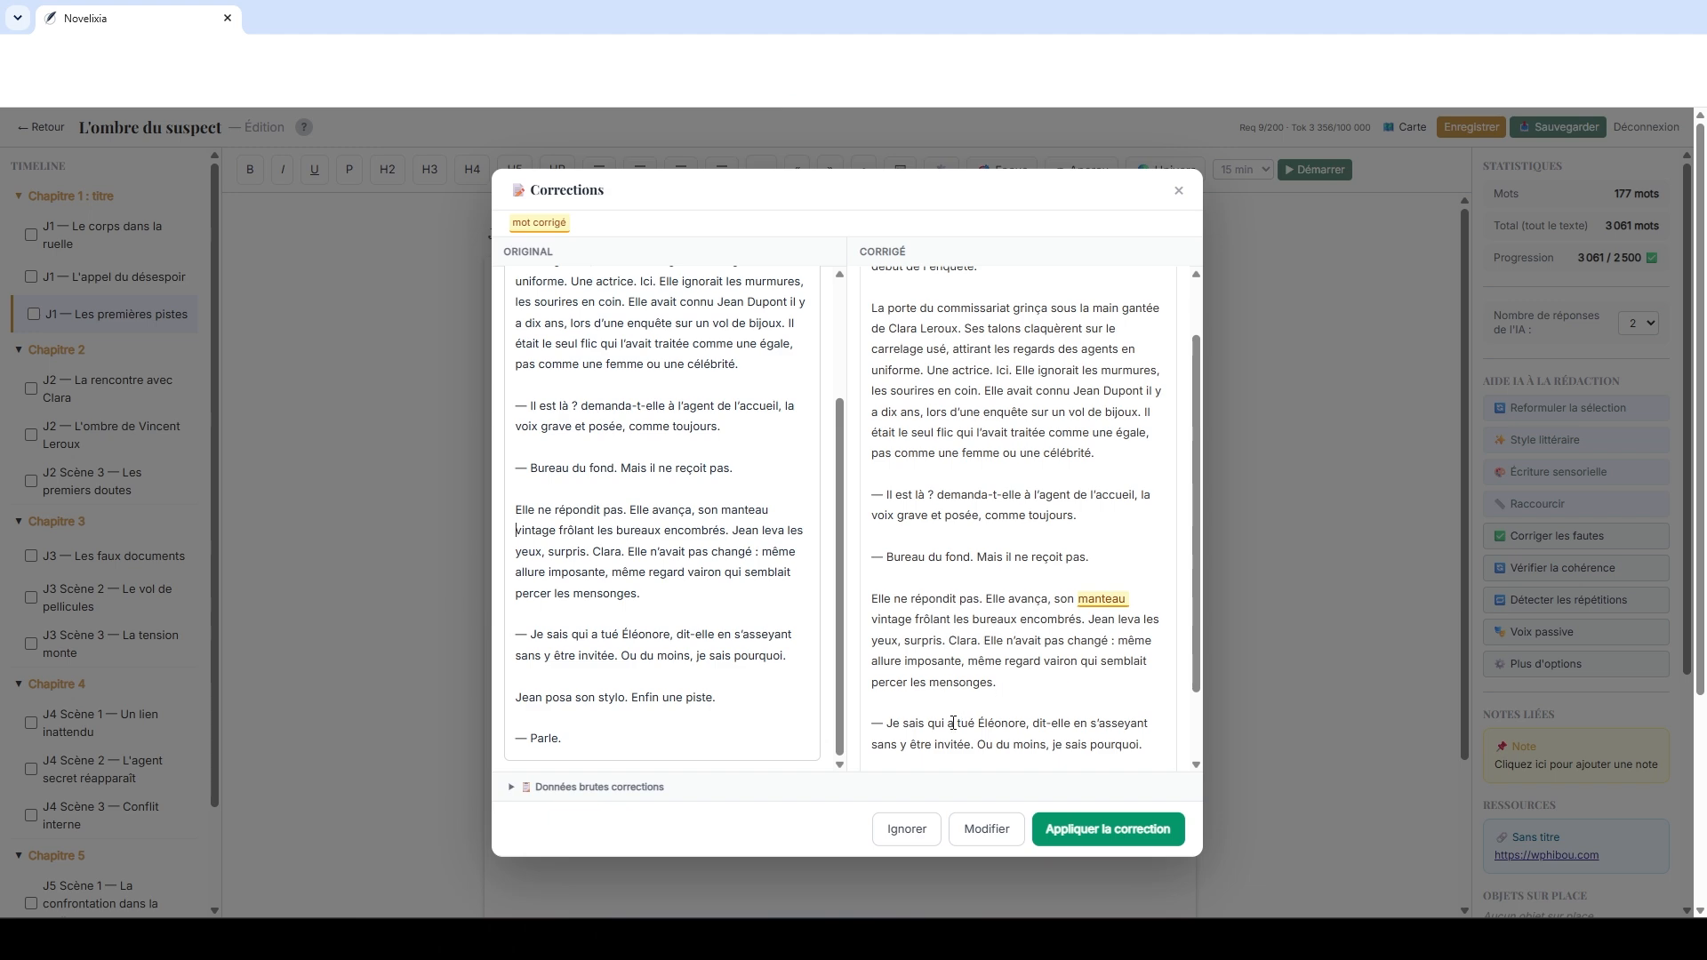
click(991, 830)
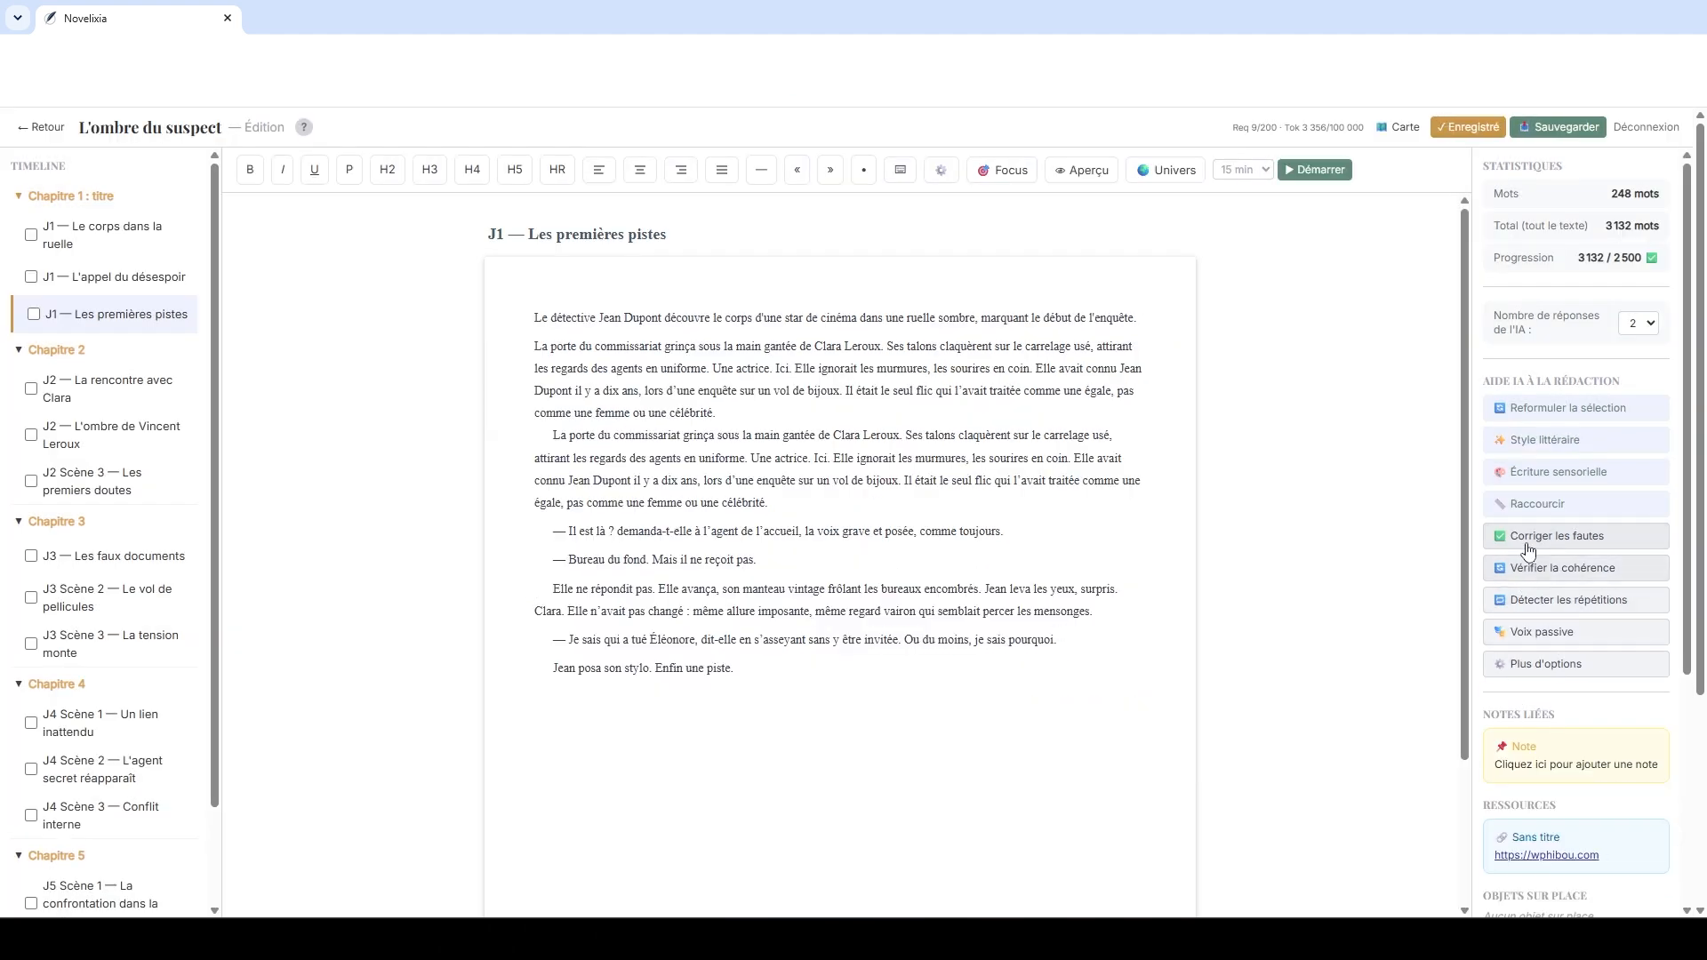
Step: Misspell "manteau" as "manteaux" again, rerun the AI mistake correction, and apply its correction to the scene
click(789, 590)
text(x)
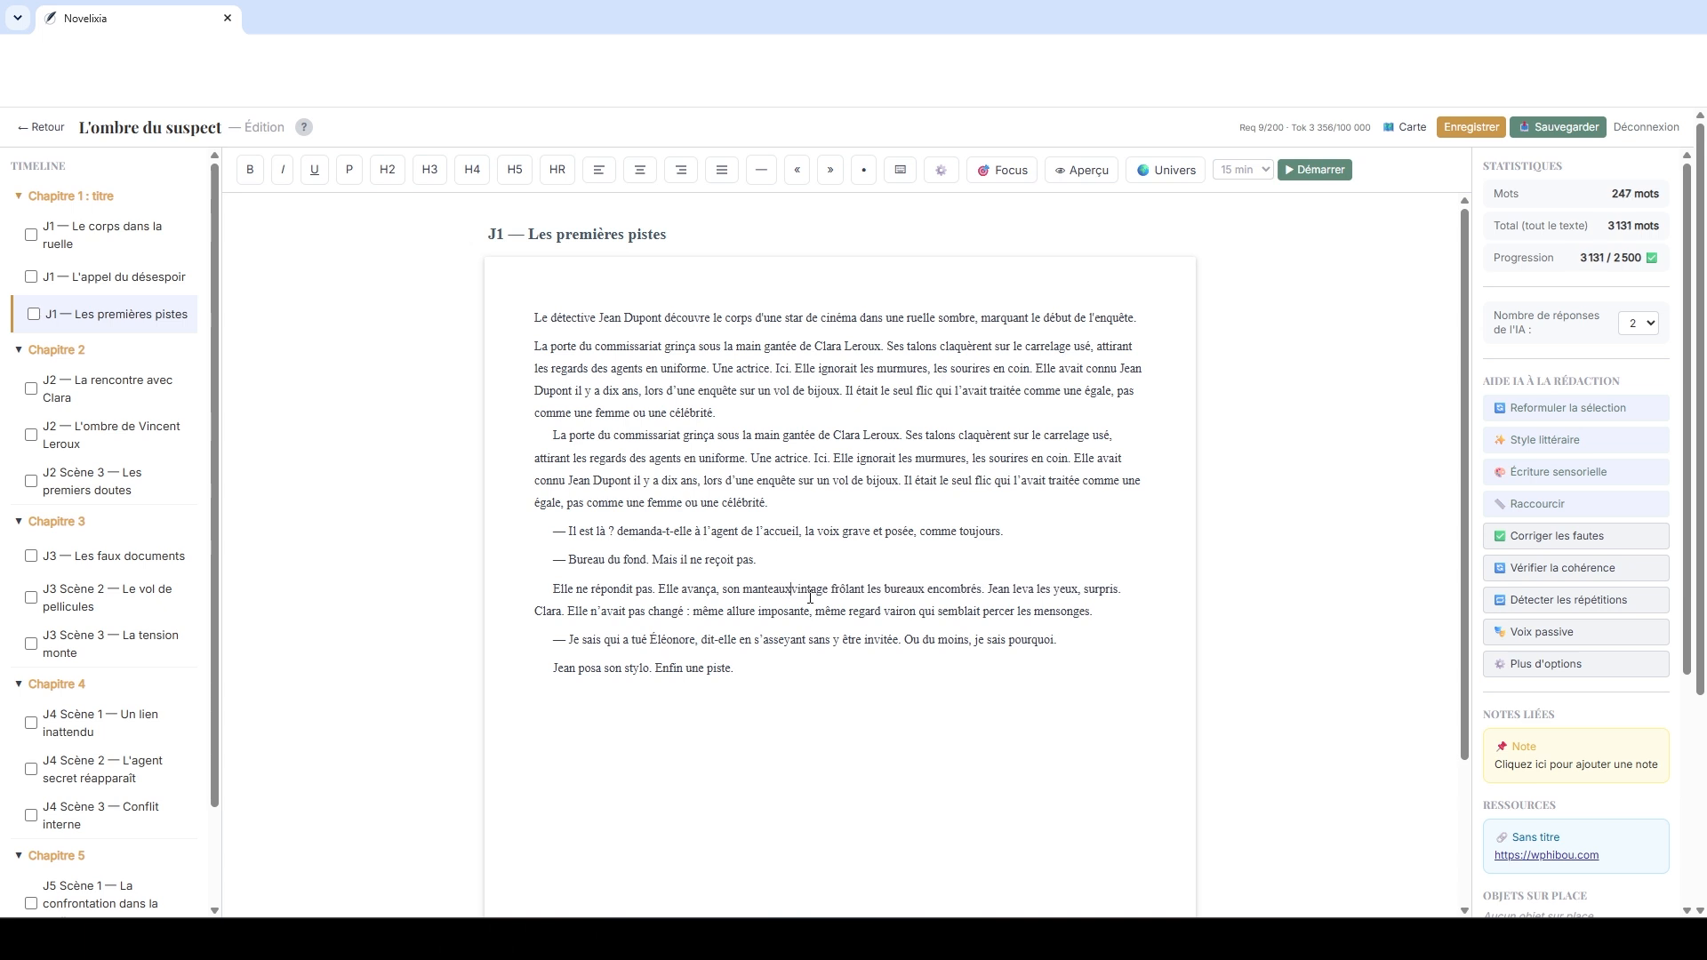
click(1512, 537)
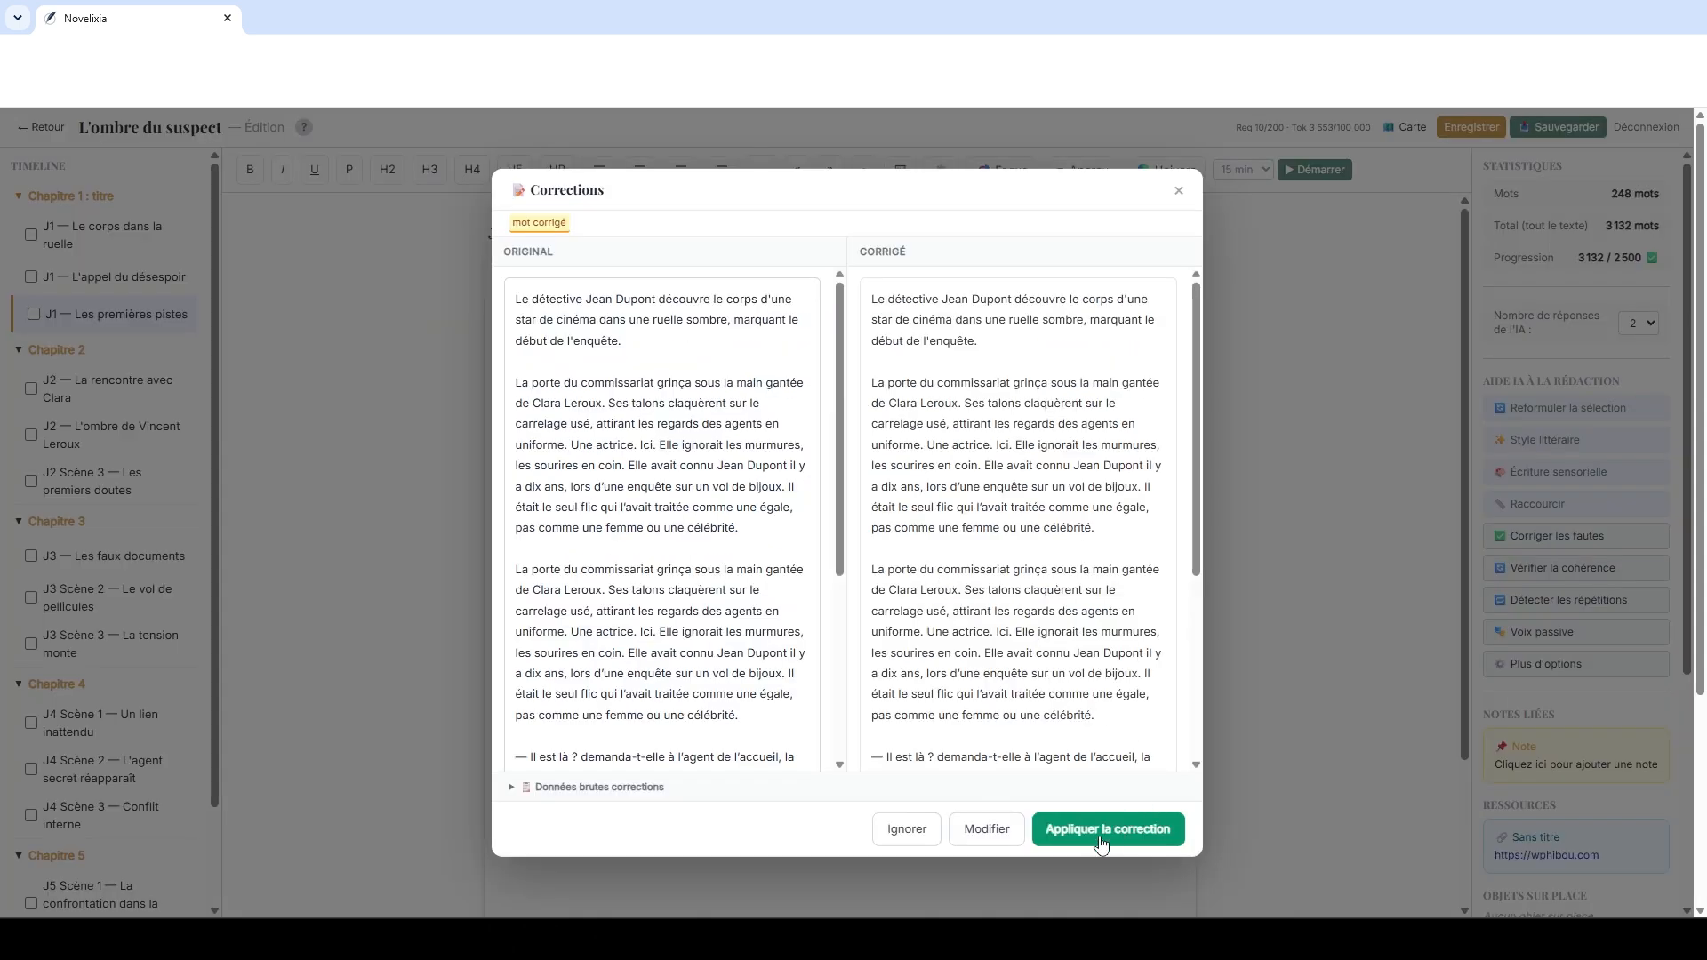
click(1092, 841)
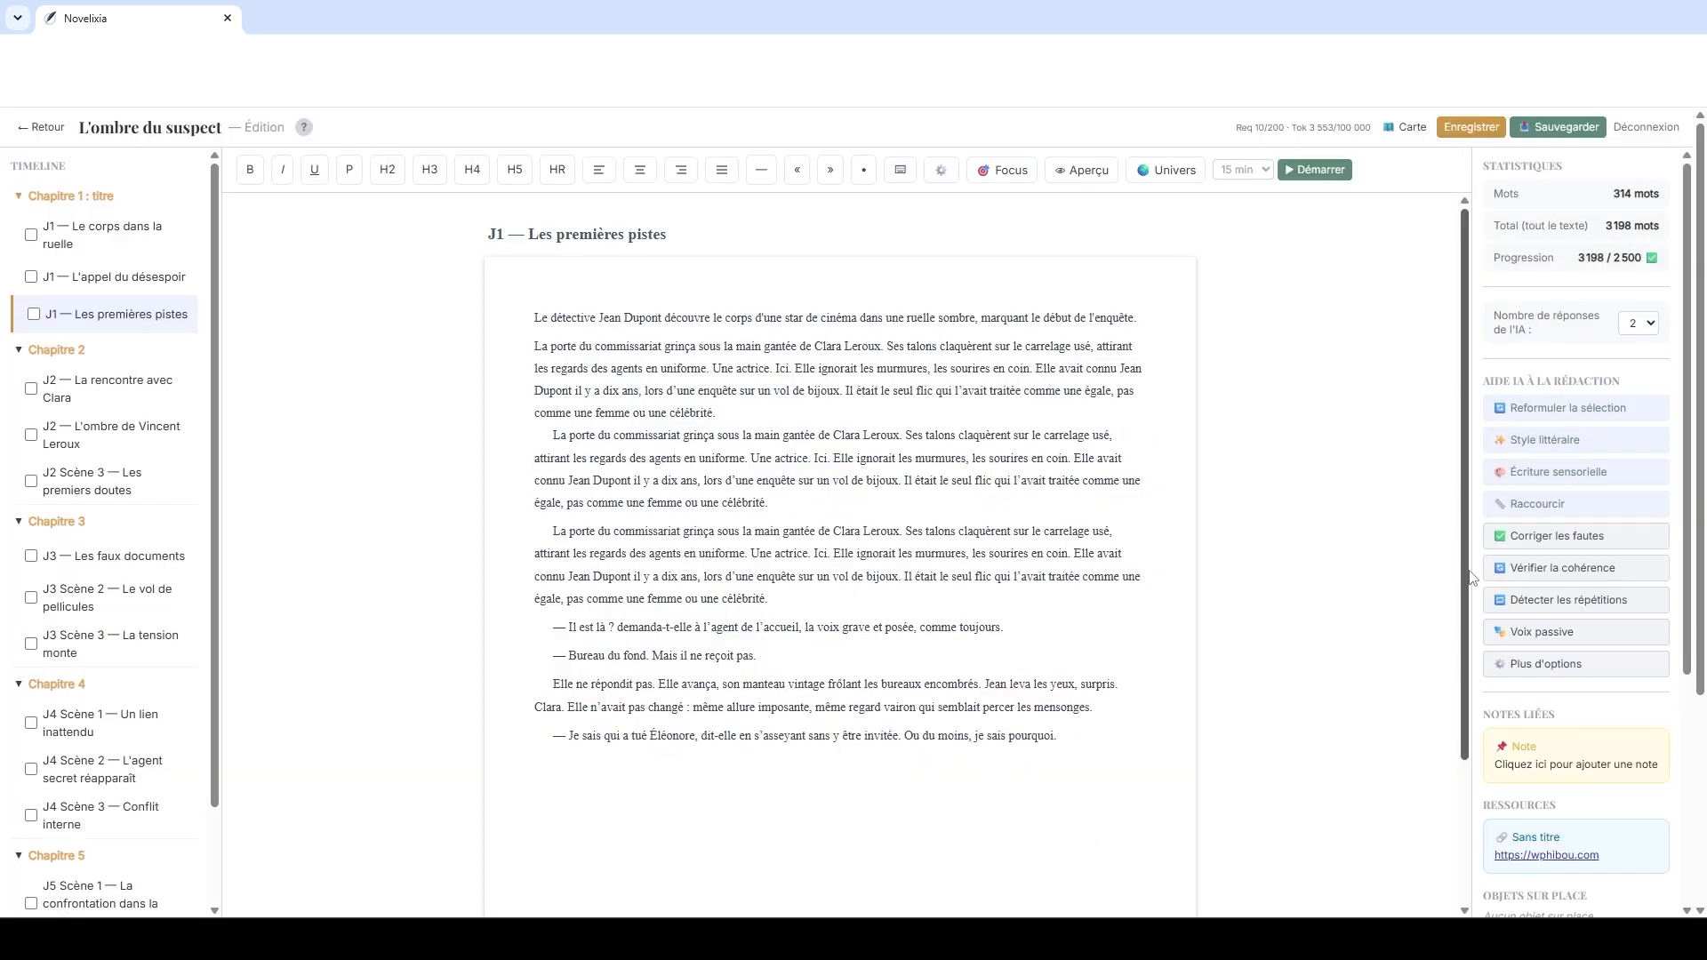
Step: Run the AI coherence check on the scene, read the analysis, and close it
click(1529, 572)
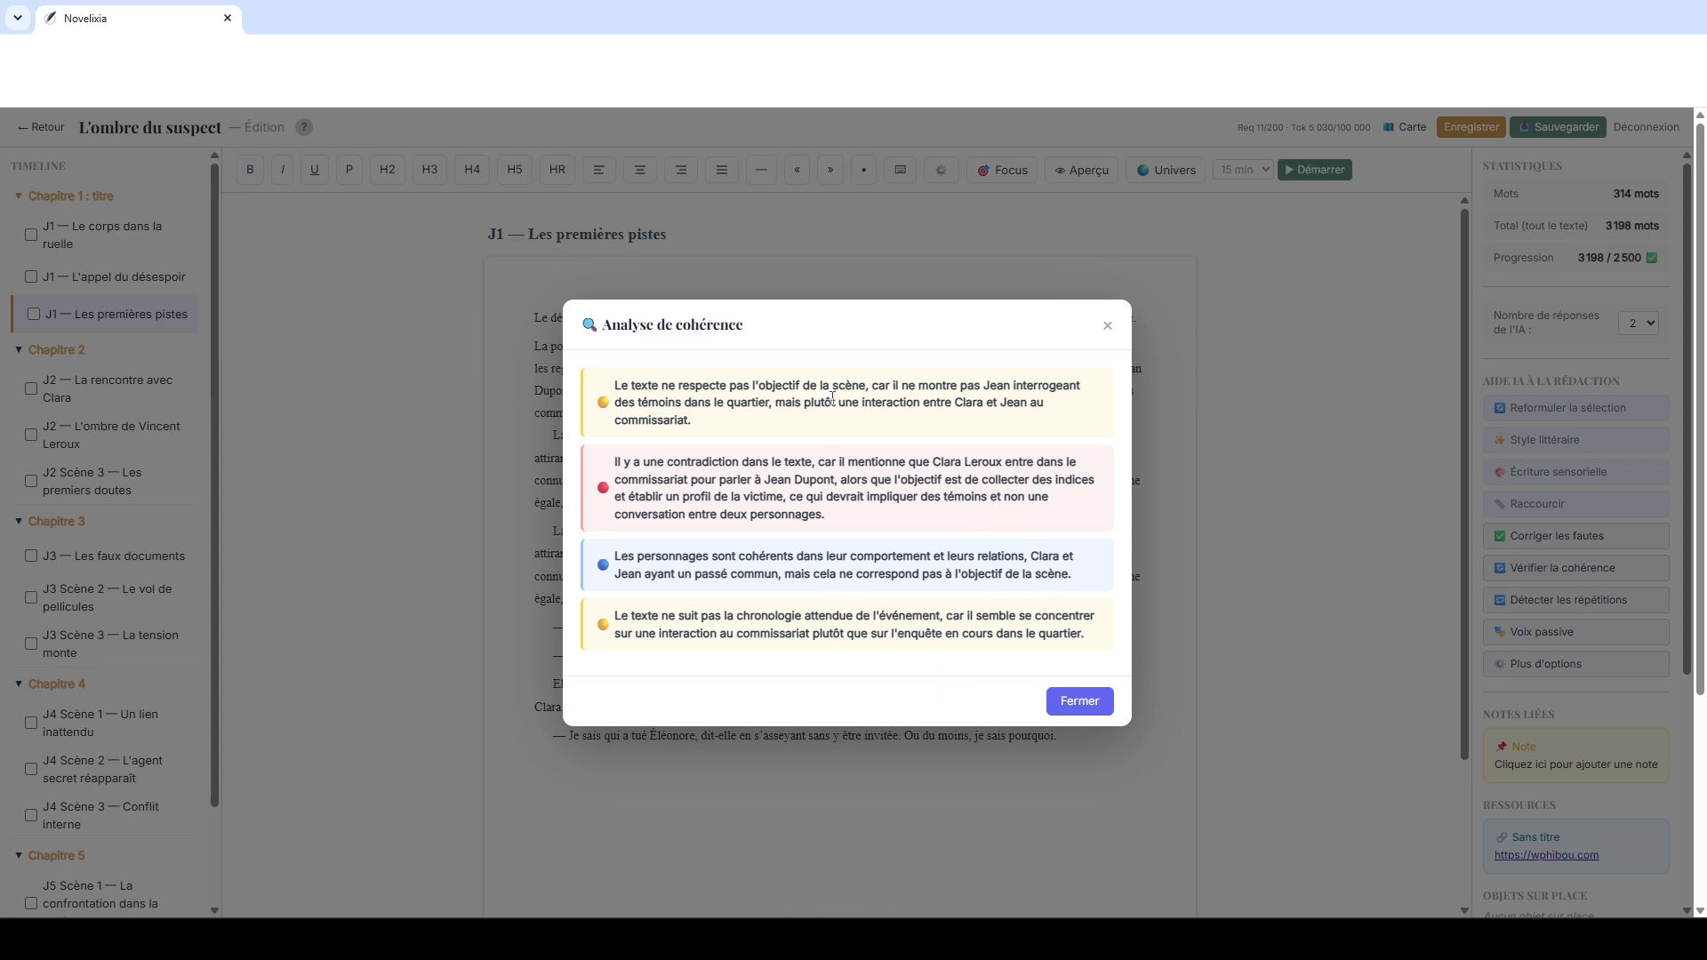
click(1094, 707)
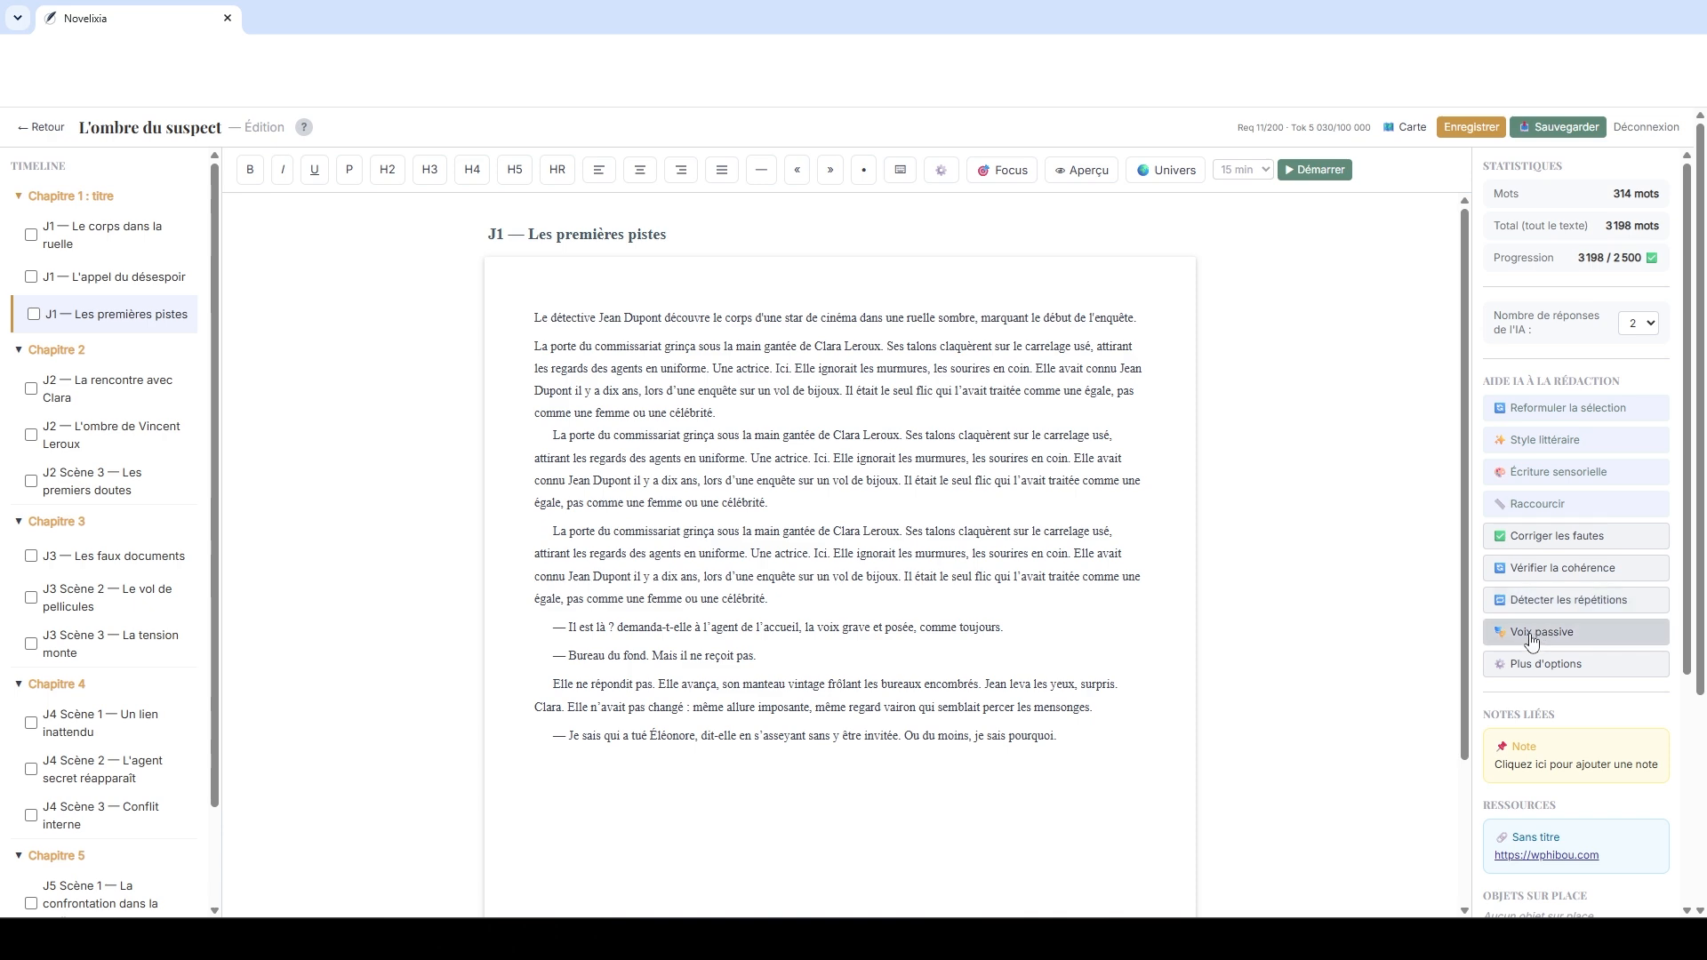
Step: Detect repetitions in the scene and examine the highlighted text and the list of repeated words and expressions
click(1531, 605)
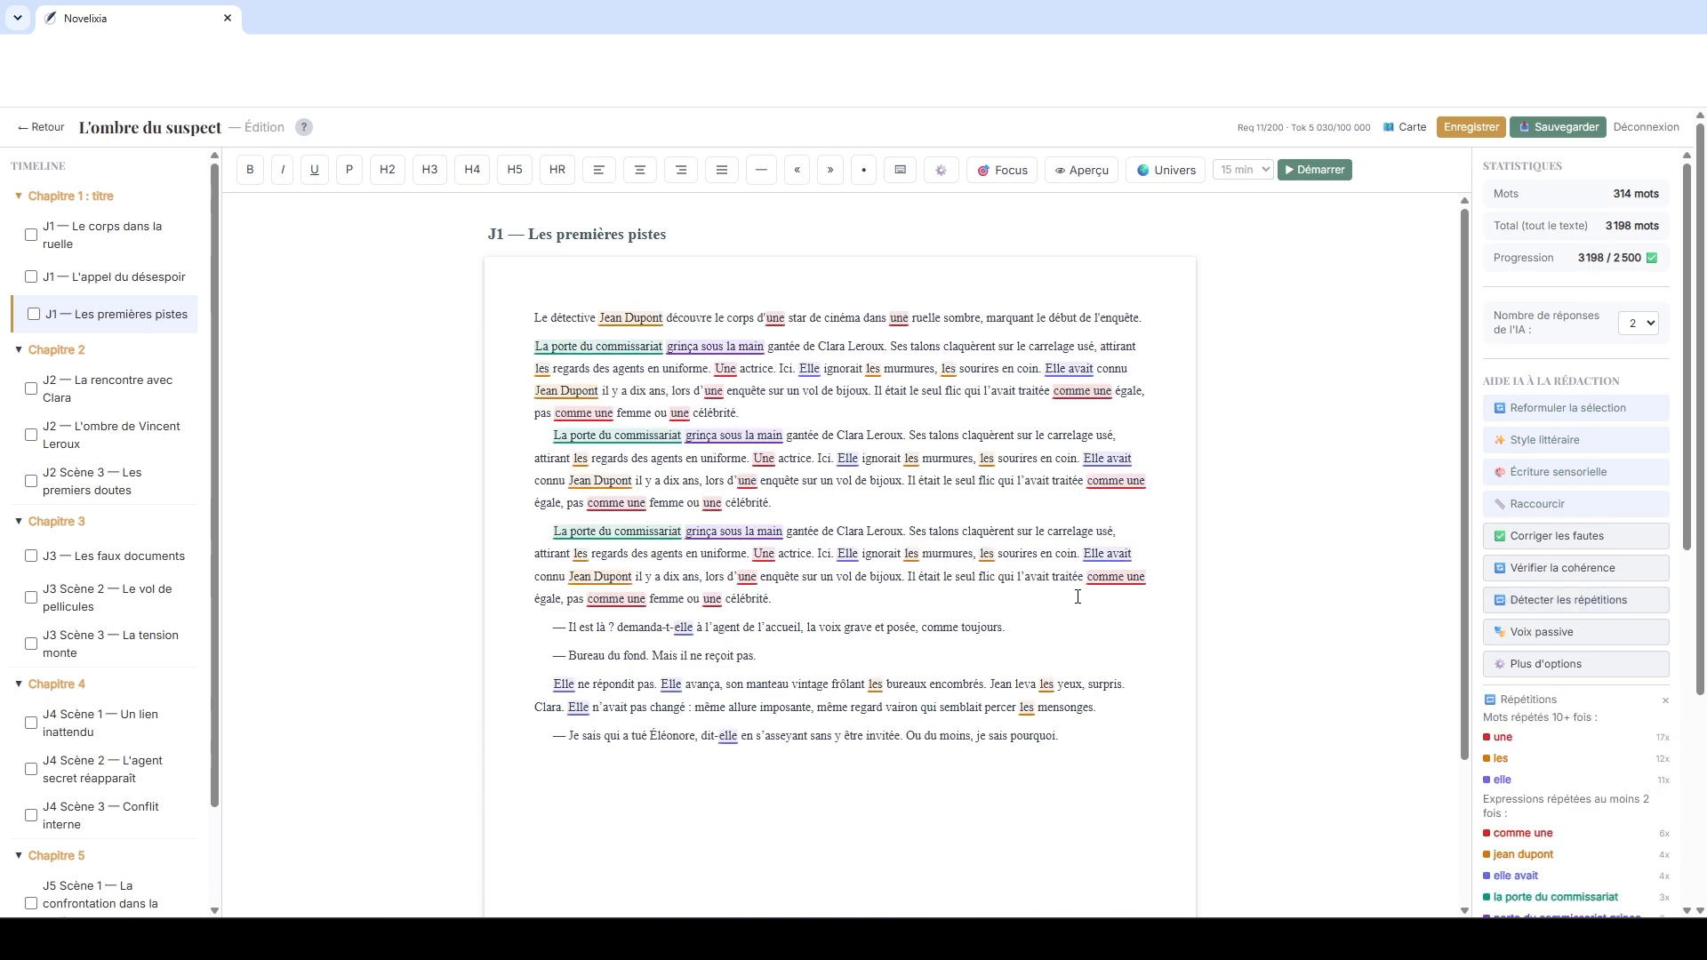
scroll(996, 622, down, 2)
scroll(999, 621, up, 2)
scroll(1219, 618, down, 1)
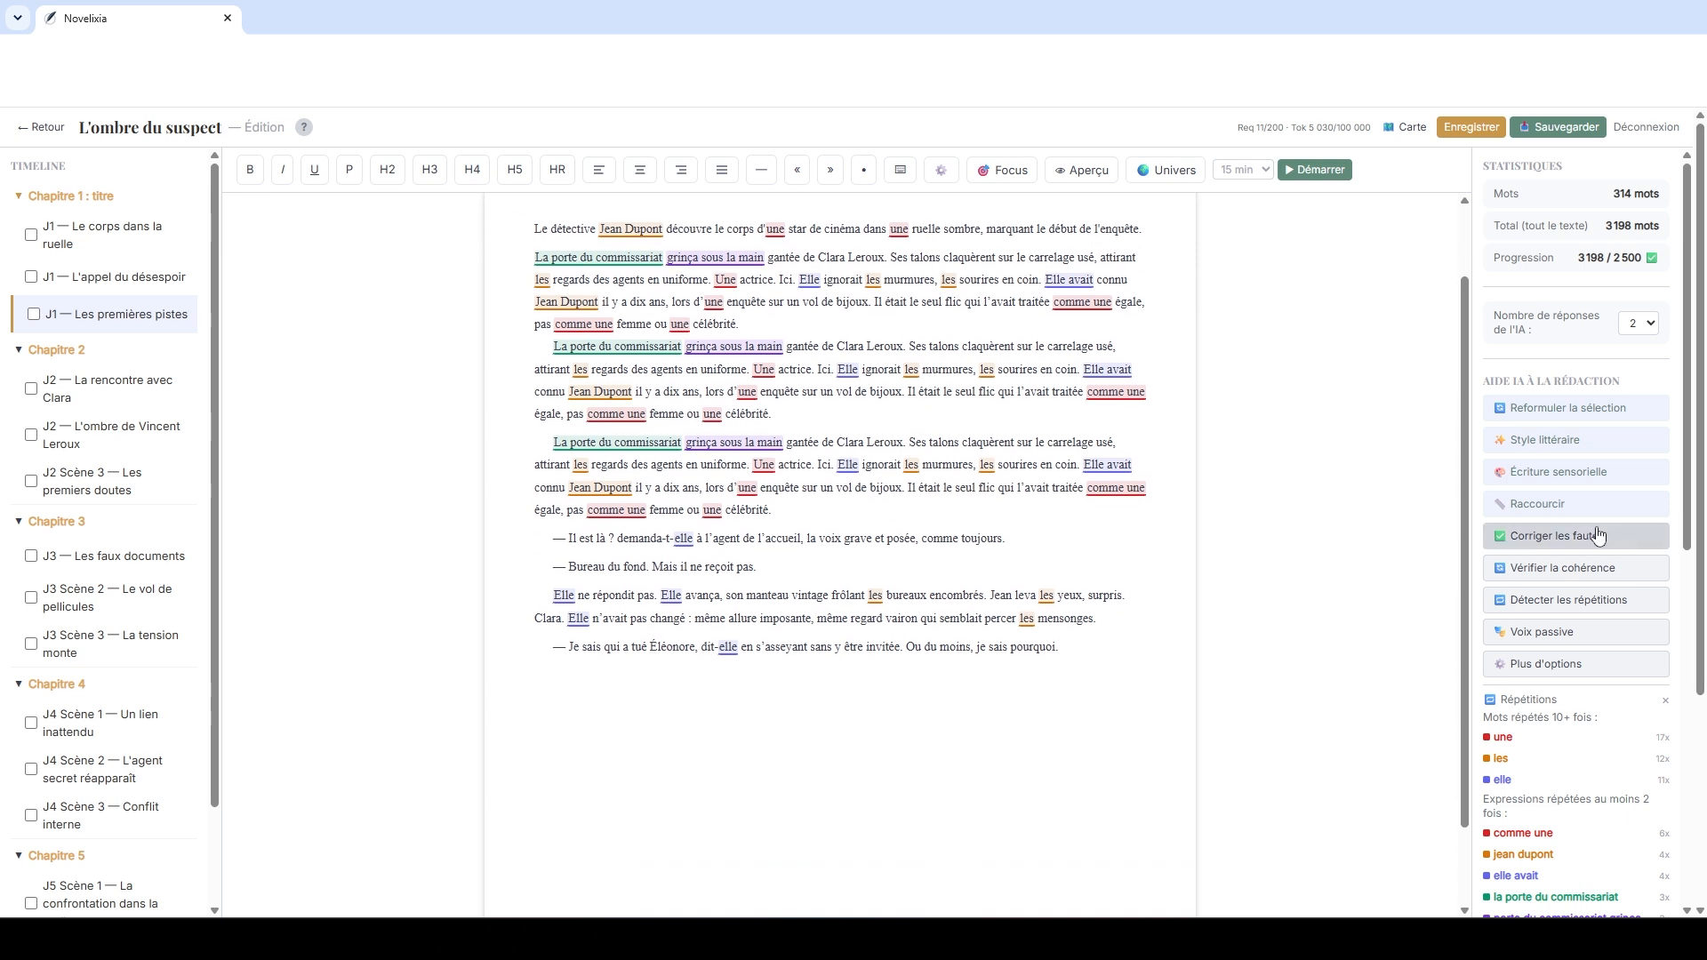
scroll(1513, 537, down, 4)
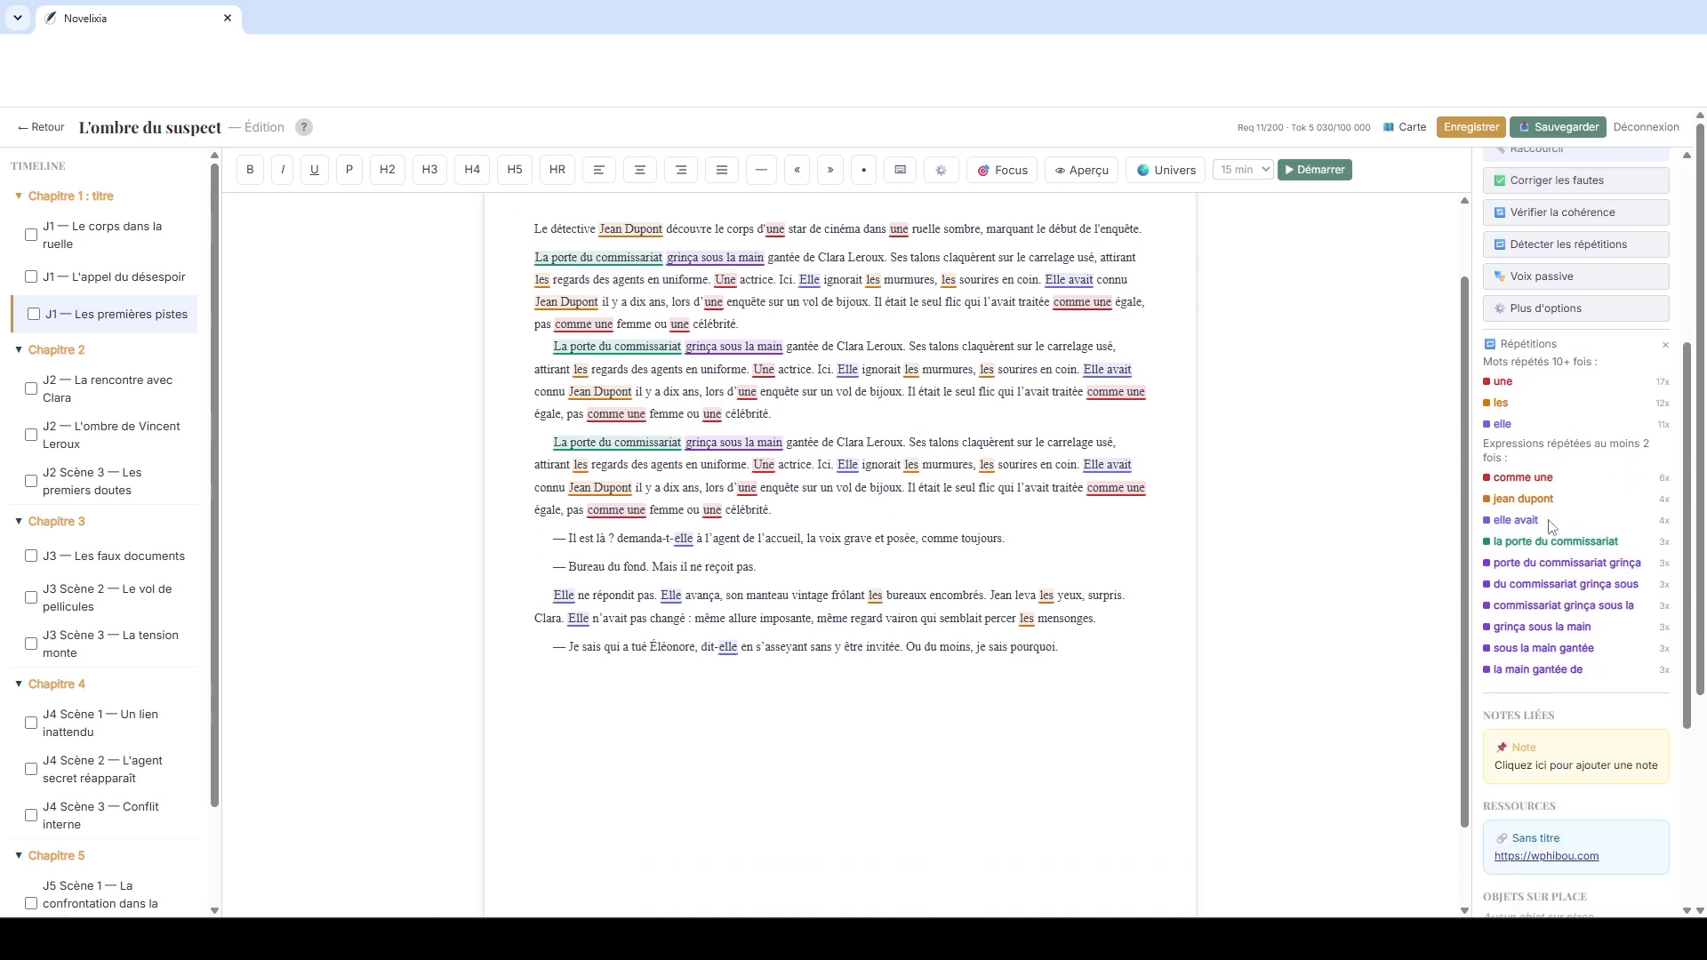
Step: Return to the start of the scene and close the repetition results
scroll(1254, 496, up, 1)
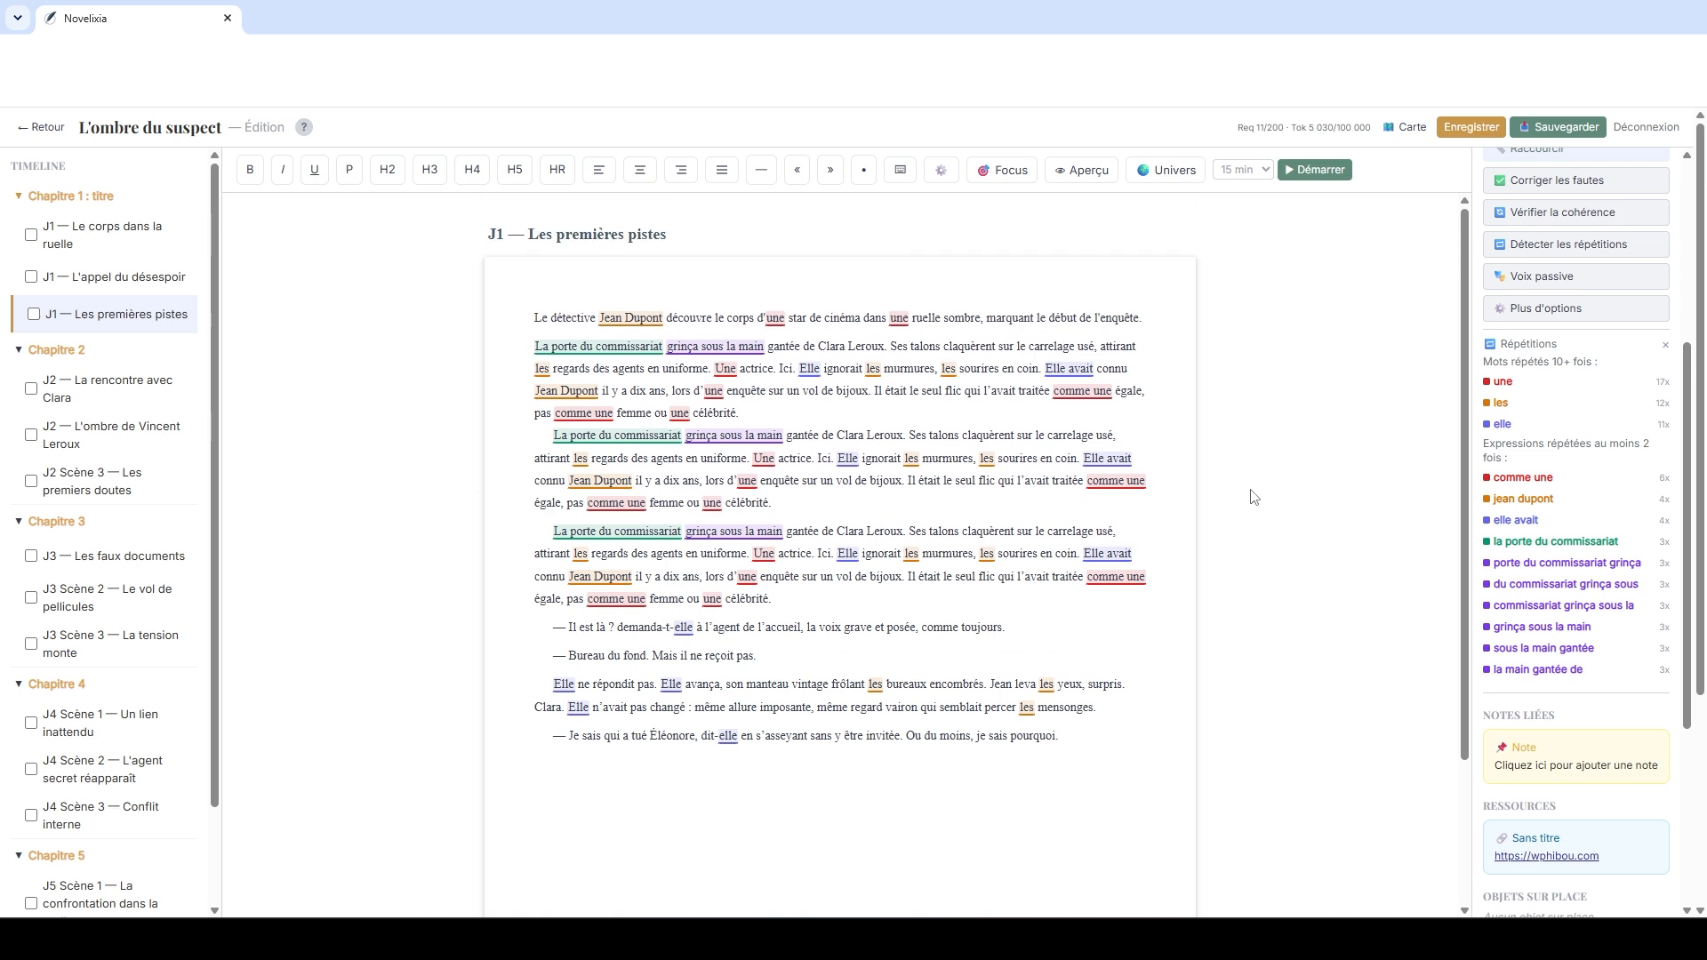
click(1670, 353)
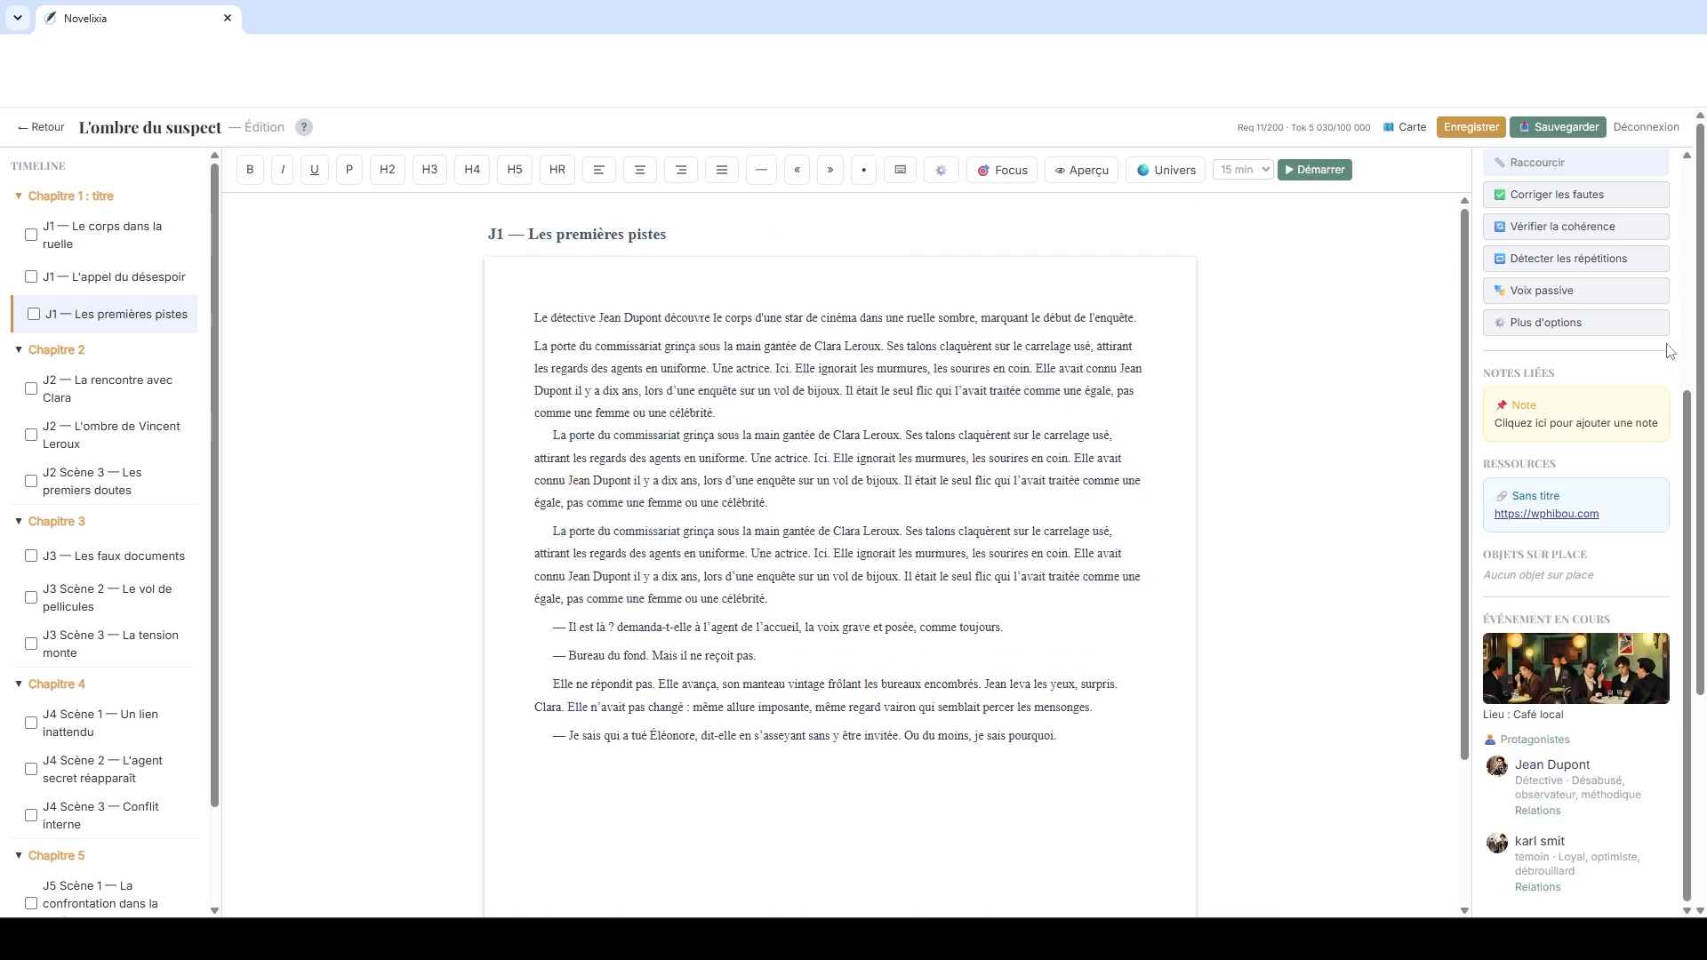
Step: Add « La souris est mangée par le chat after "Mais il ne reçoit pas." and check the scene for passive voice, closing the results
scroll(1512, 418, up, 2)
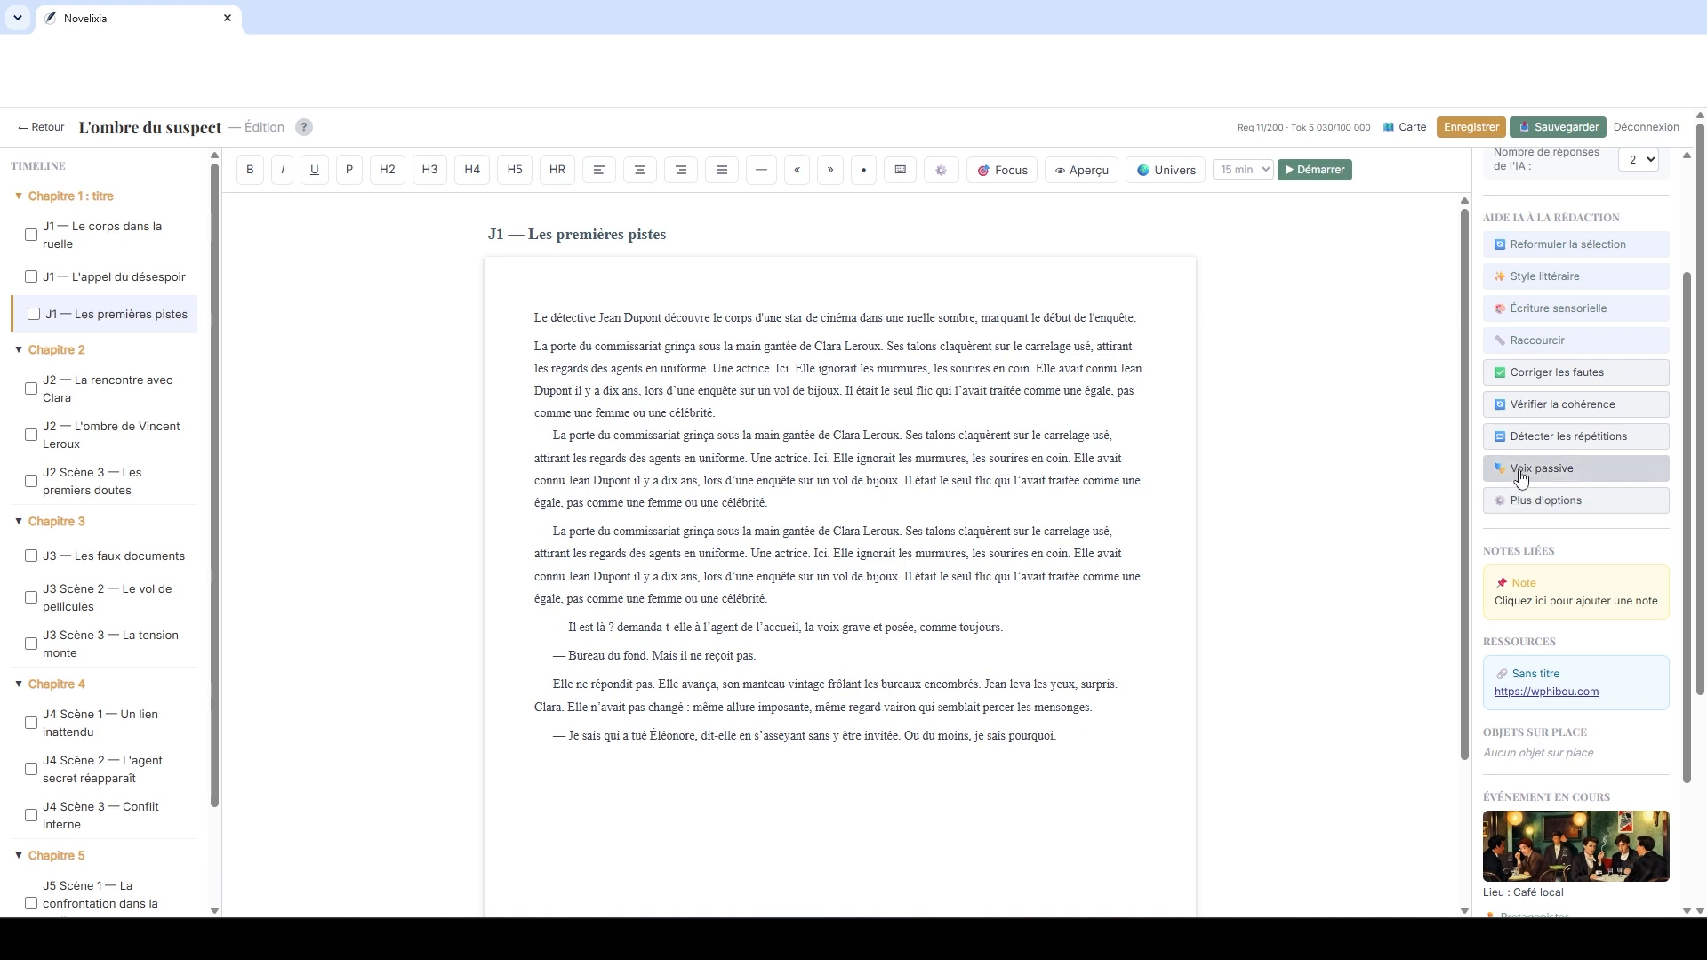
click(1520, 478)
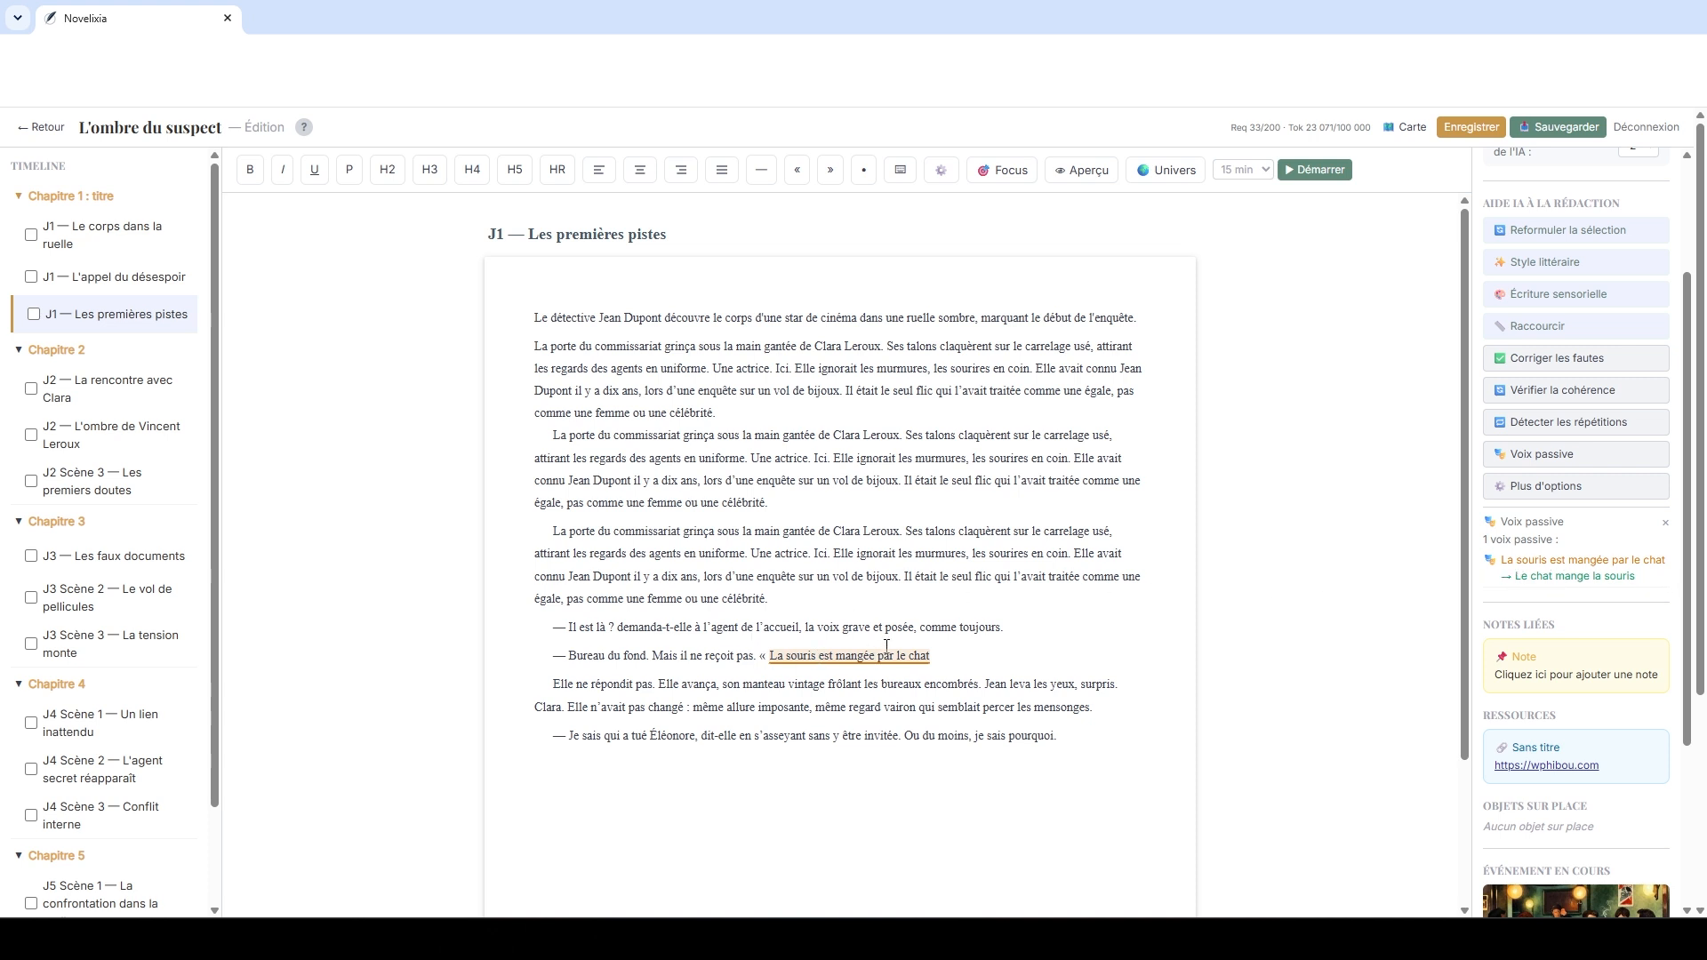
click(1665, 526)
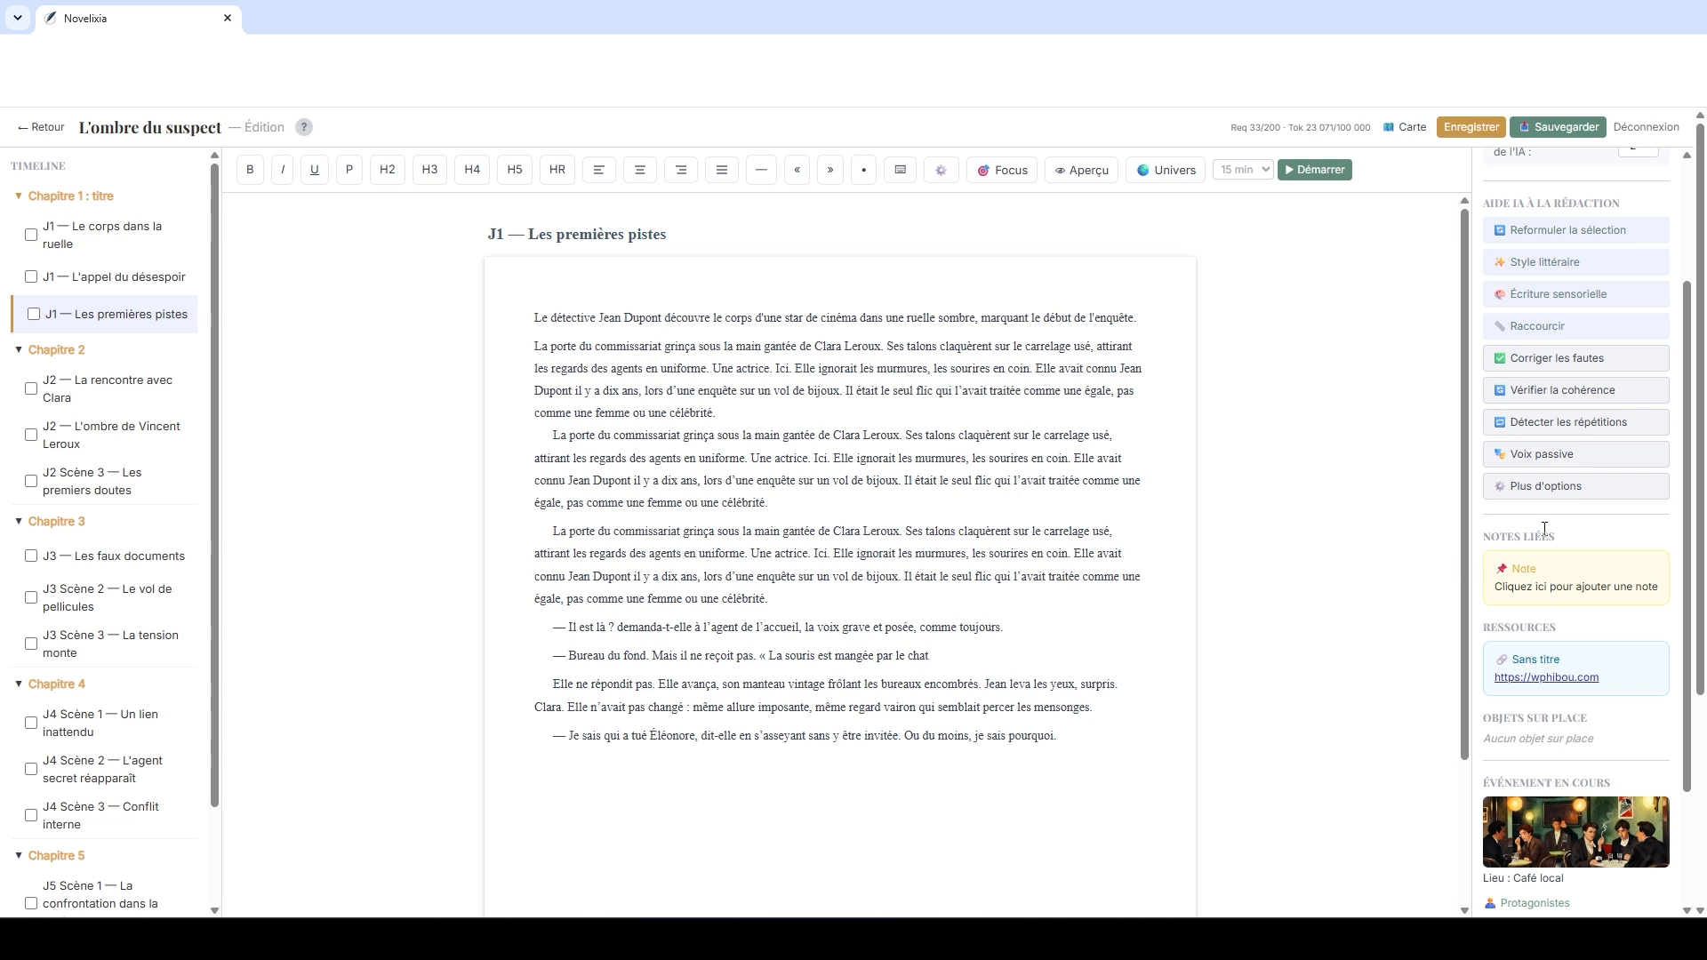
Step: Show the additional AI options, search the project for "jean", and jump to the occurrence in "Jean leva les yeux"
click(1543, 488)
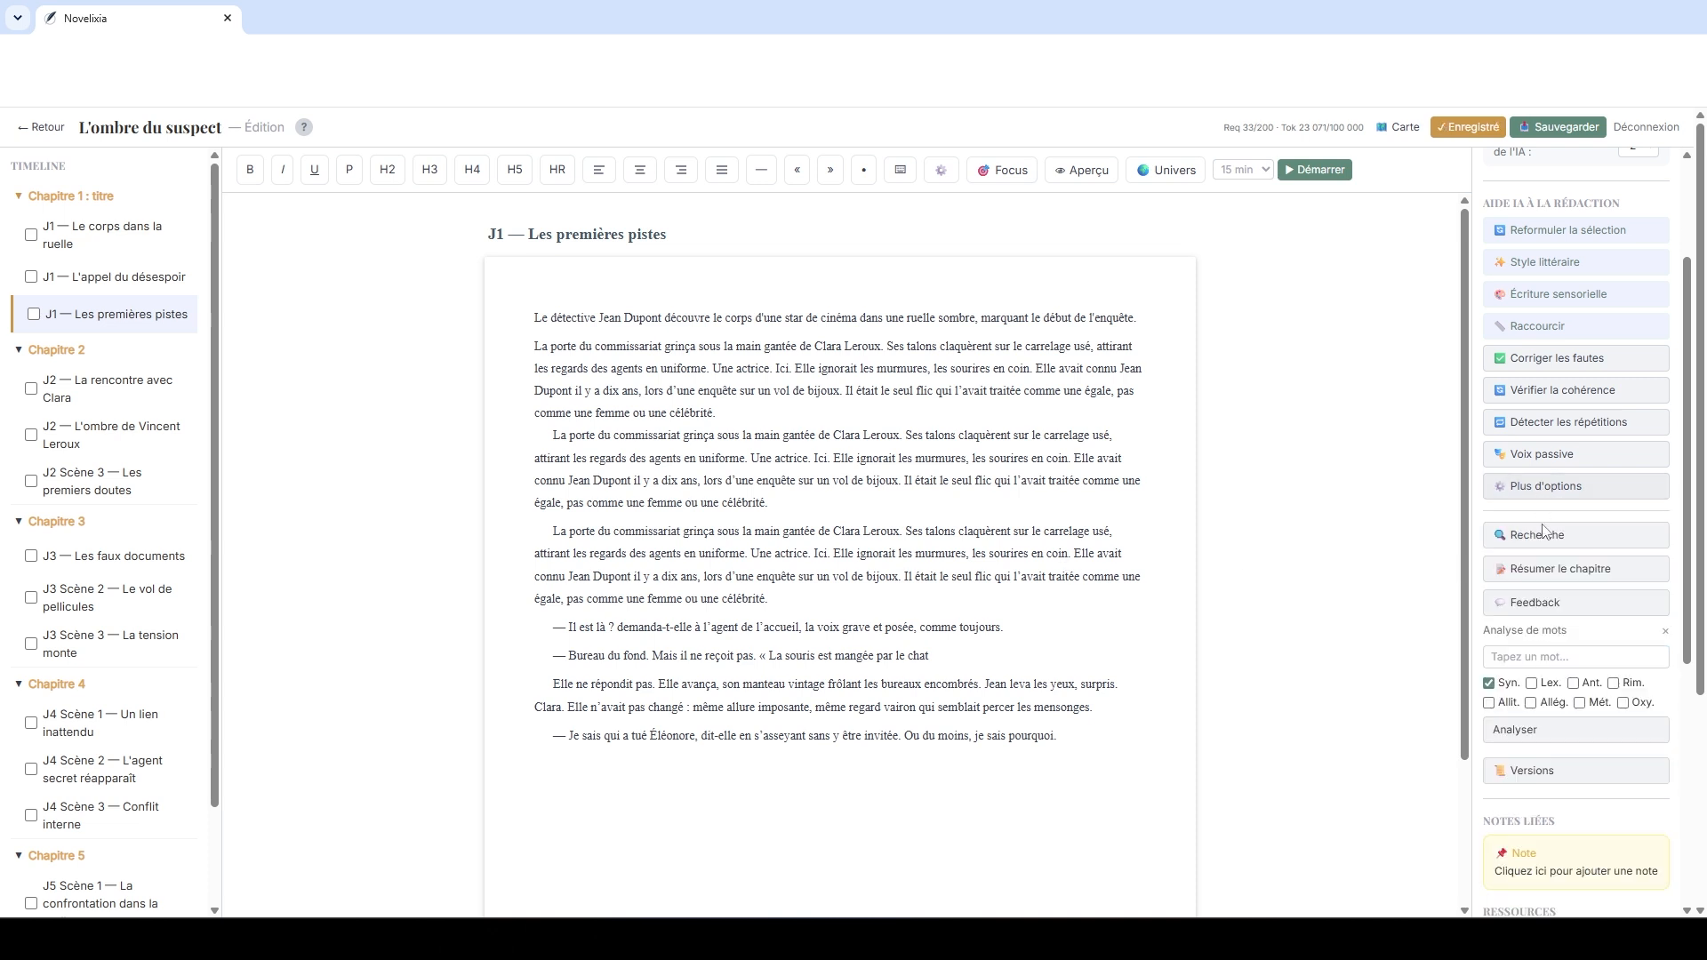
click(1547, 537)
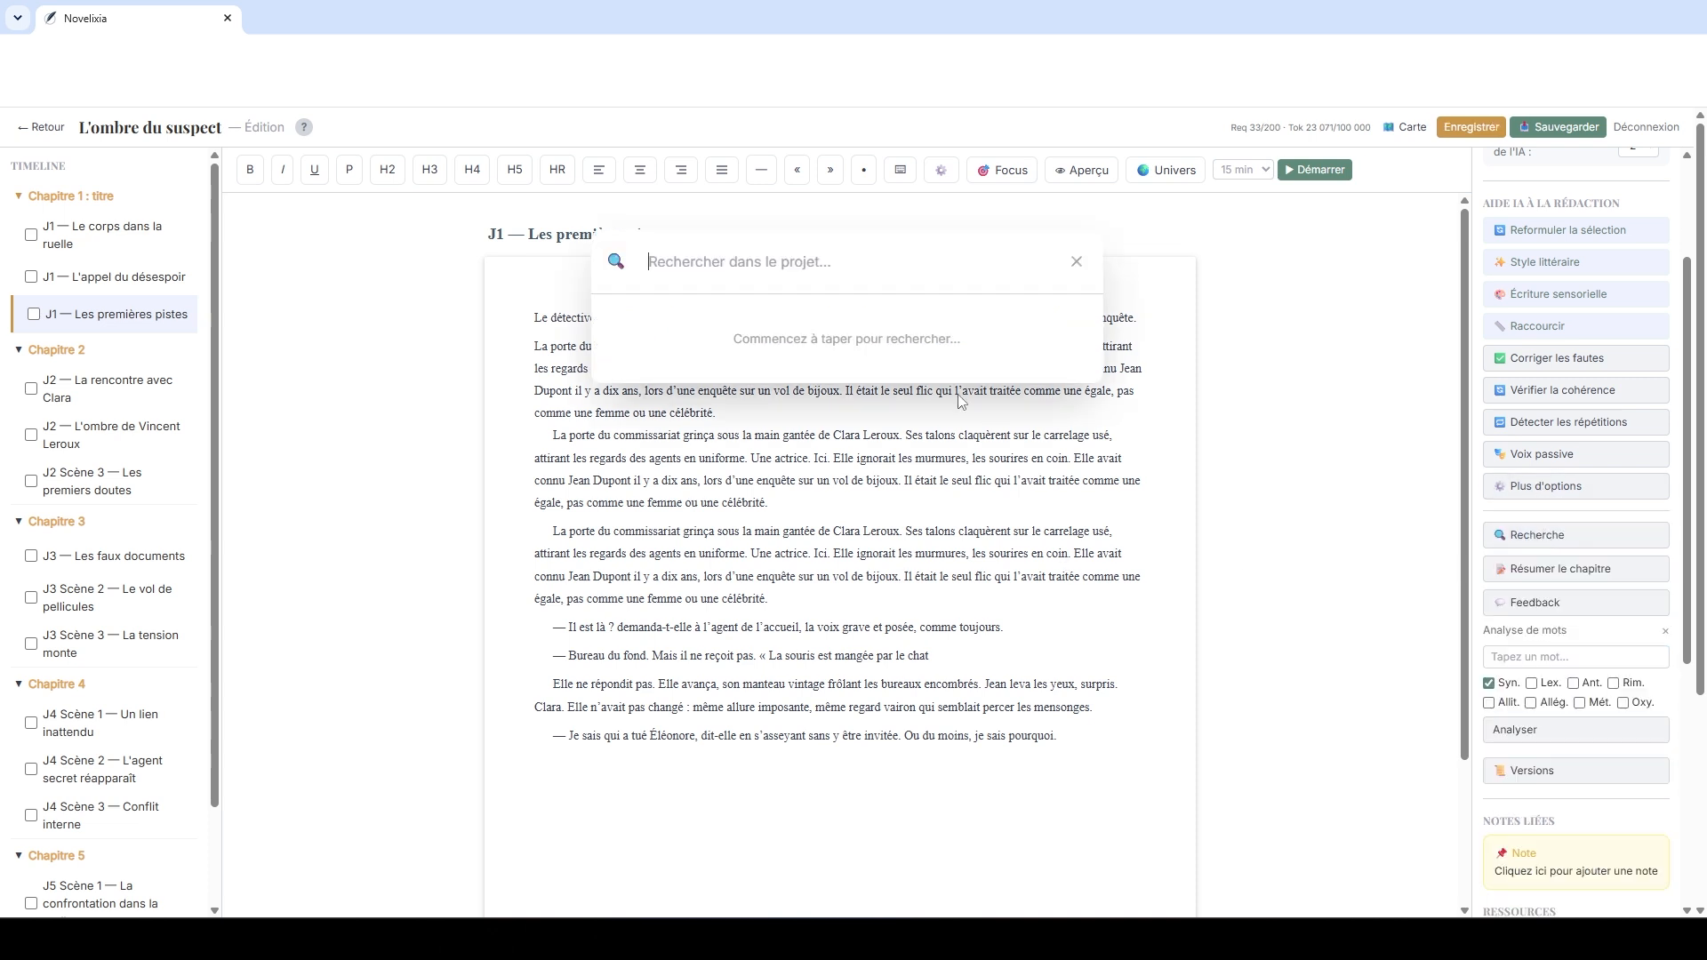
drag(760, 340, 772, 340)
click(742, 331)
text(jean)
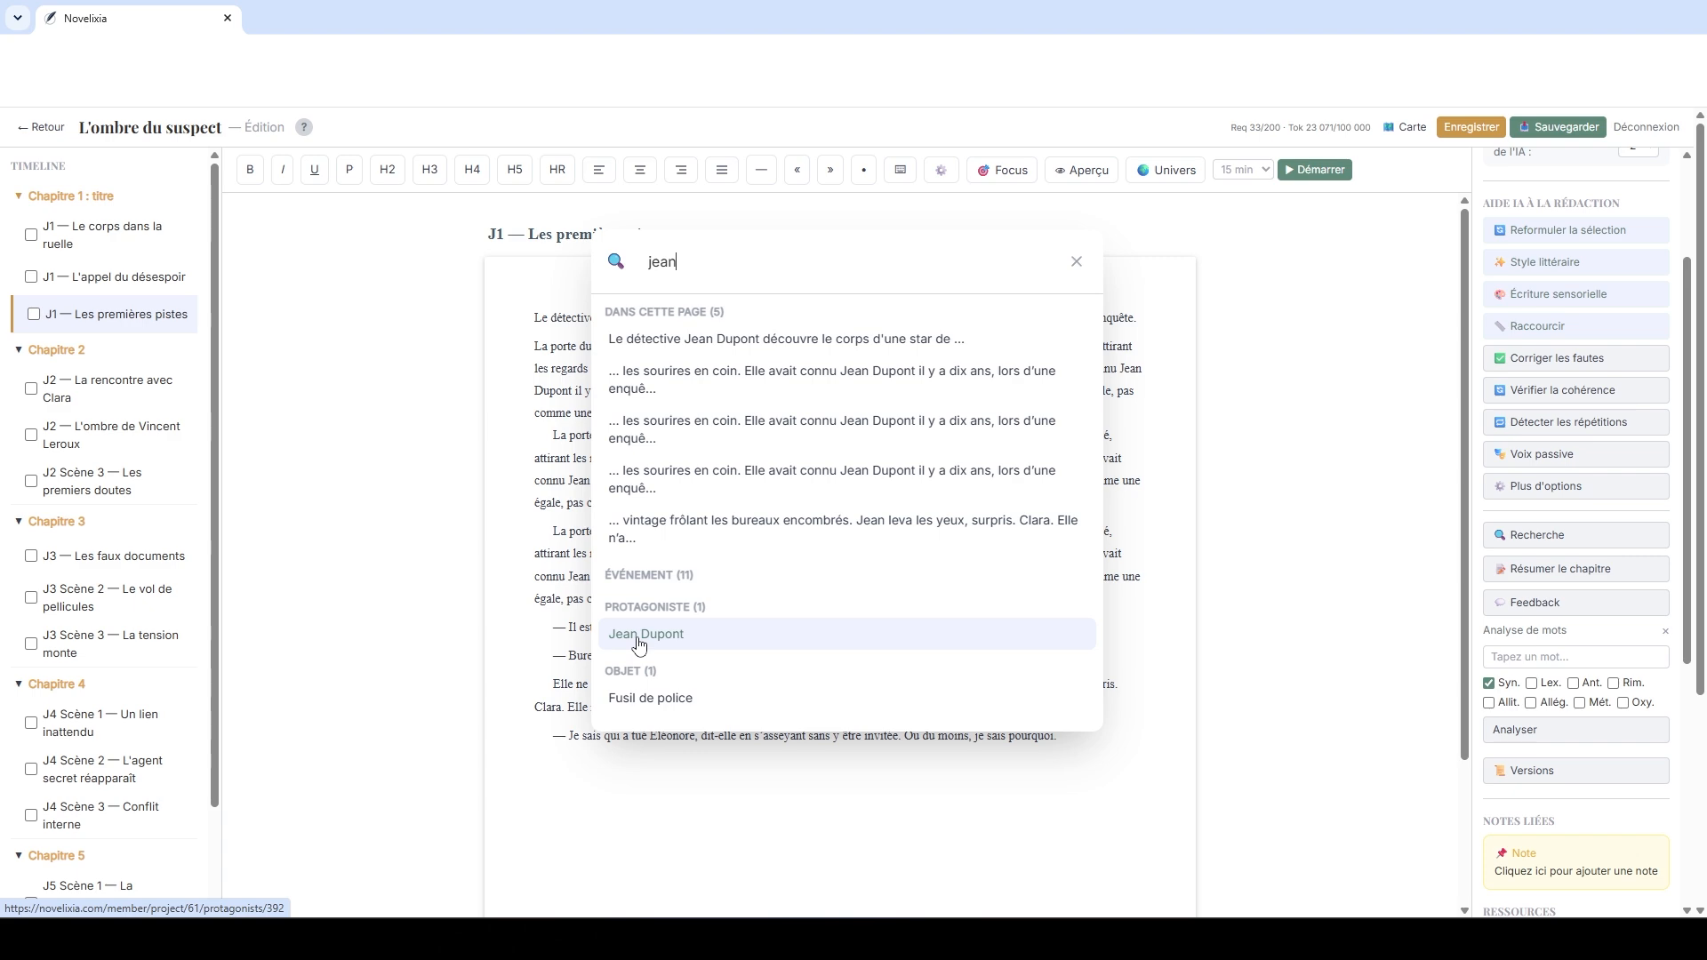
click(673, 519)
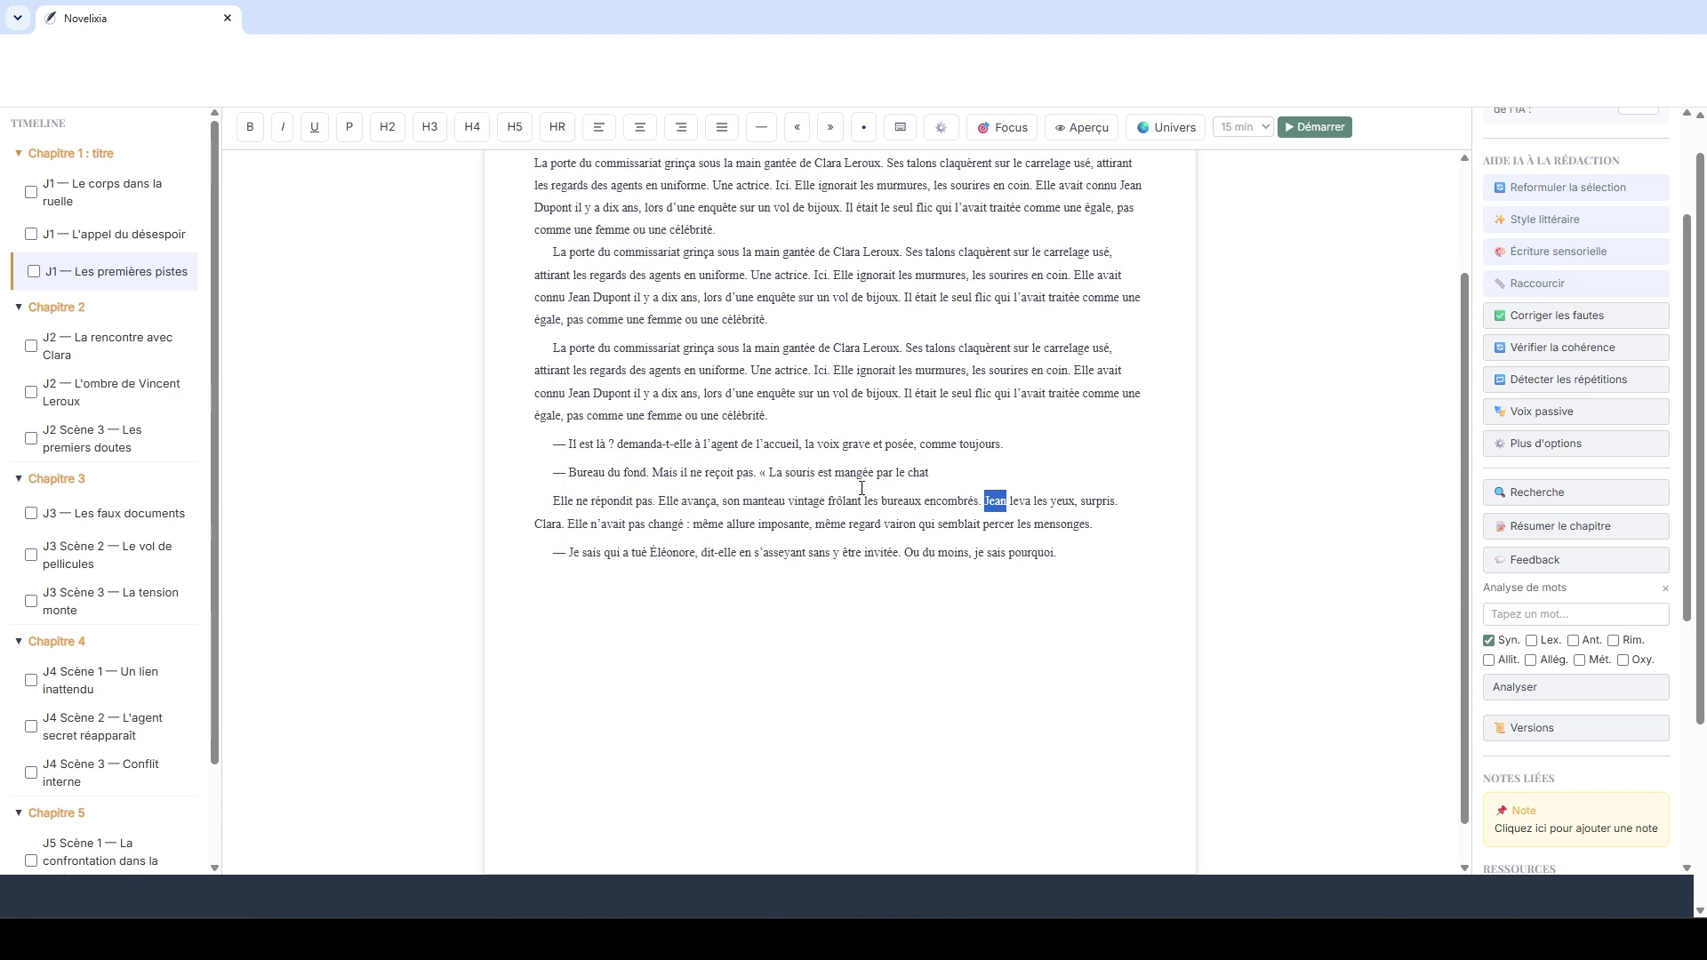
scroll(906, 512, up, 2)
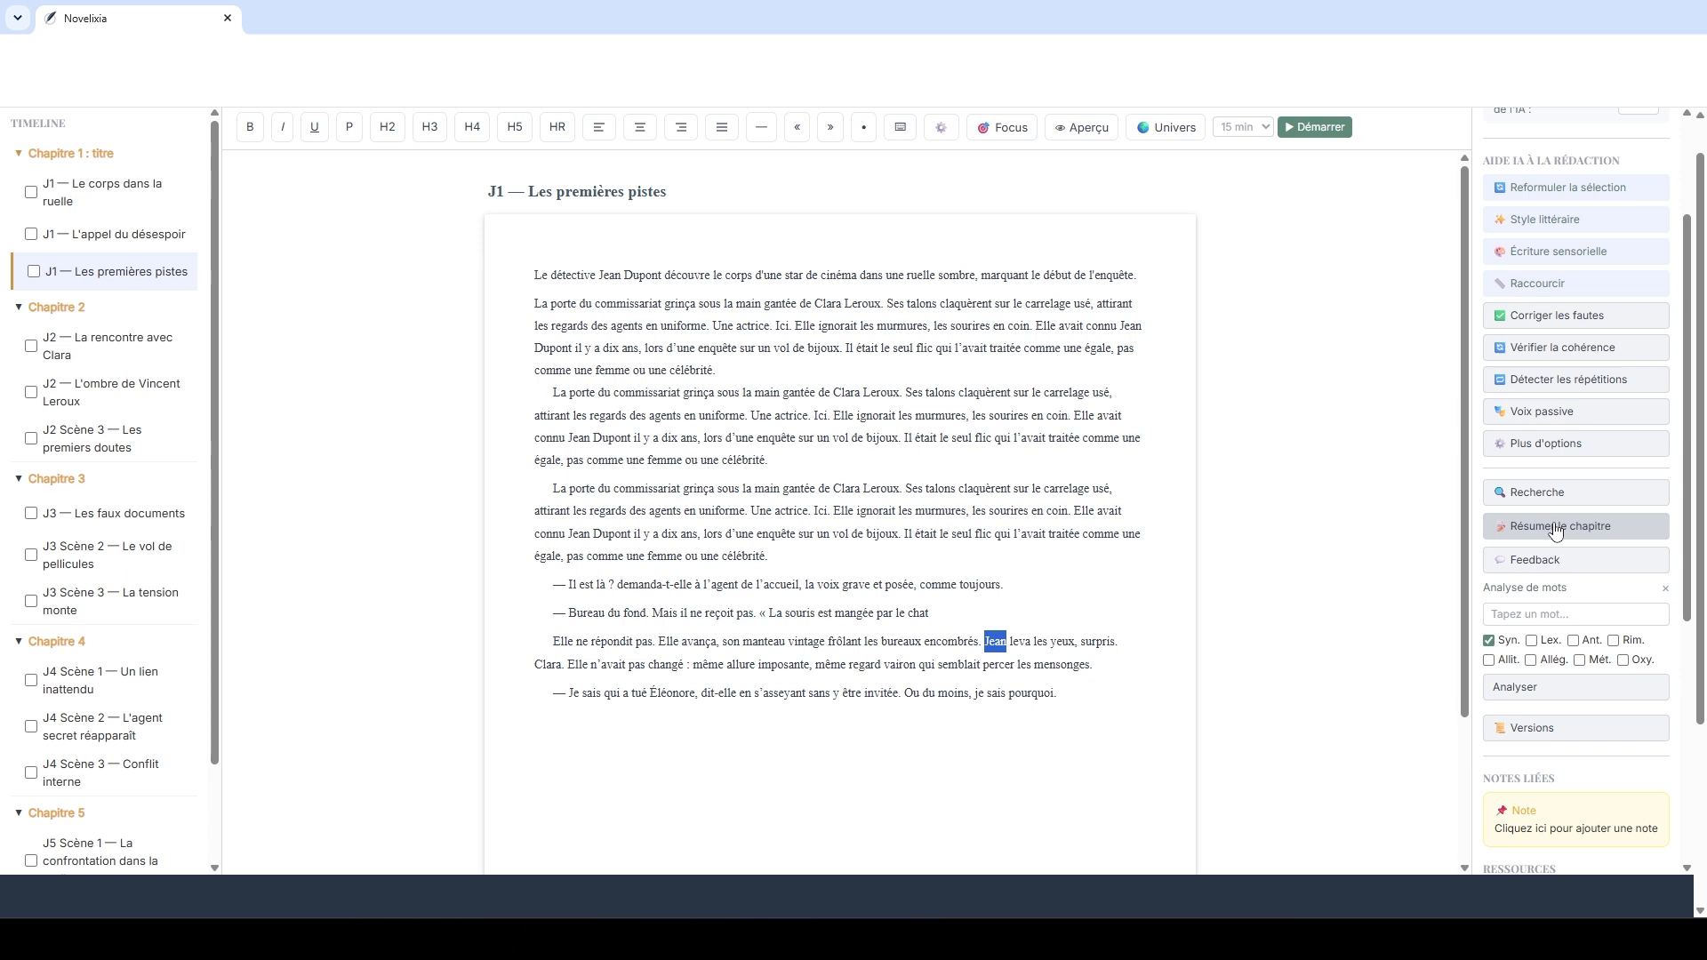
Step: Generate the AI summary of the chapter, read it, and close it
scroll(819, 444, up, 1)
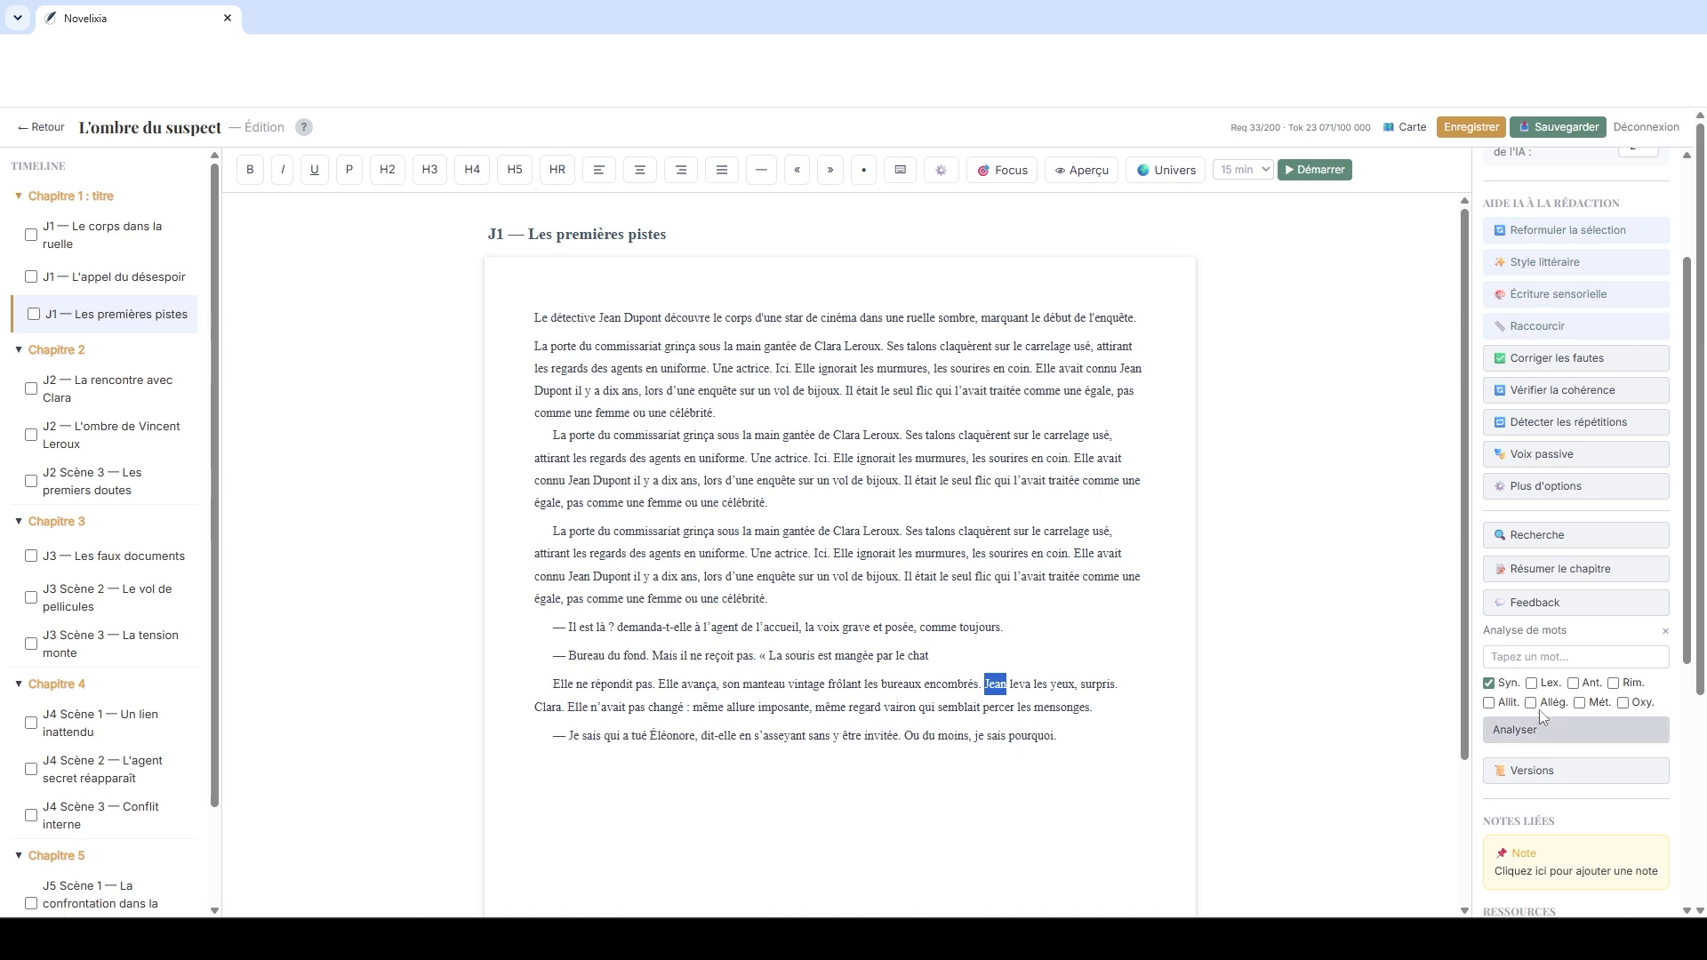
scroll(1547, 663, down, 2)
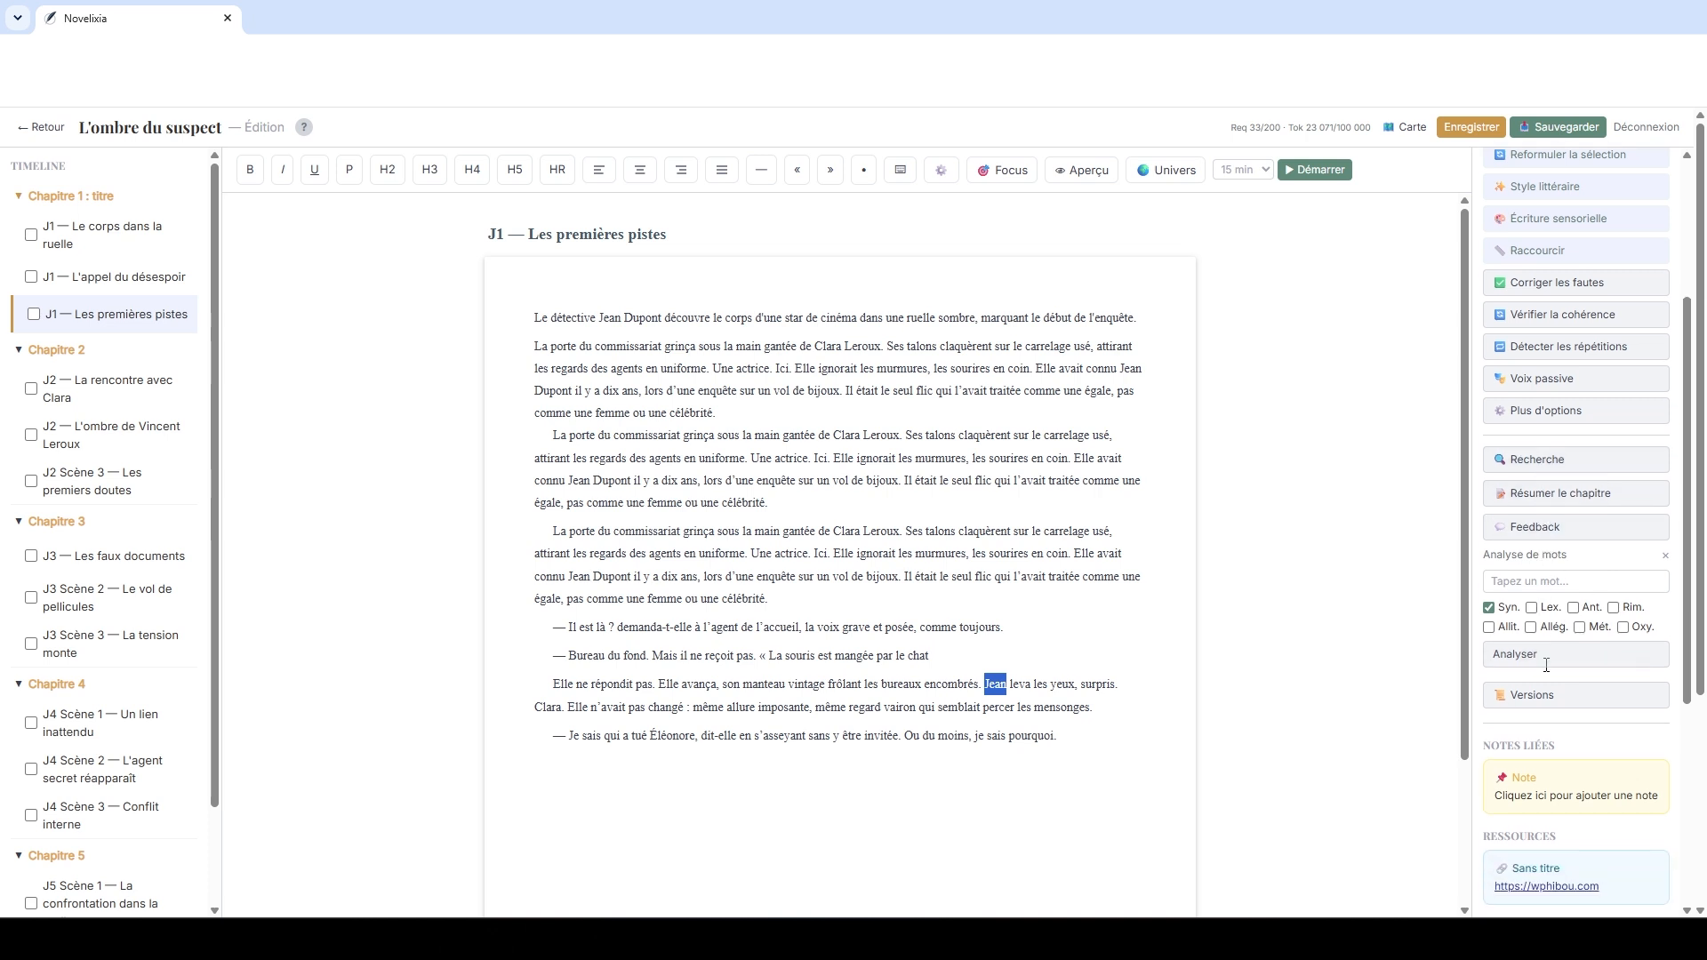
scroll(1550, 584, up, 3)
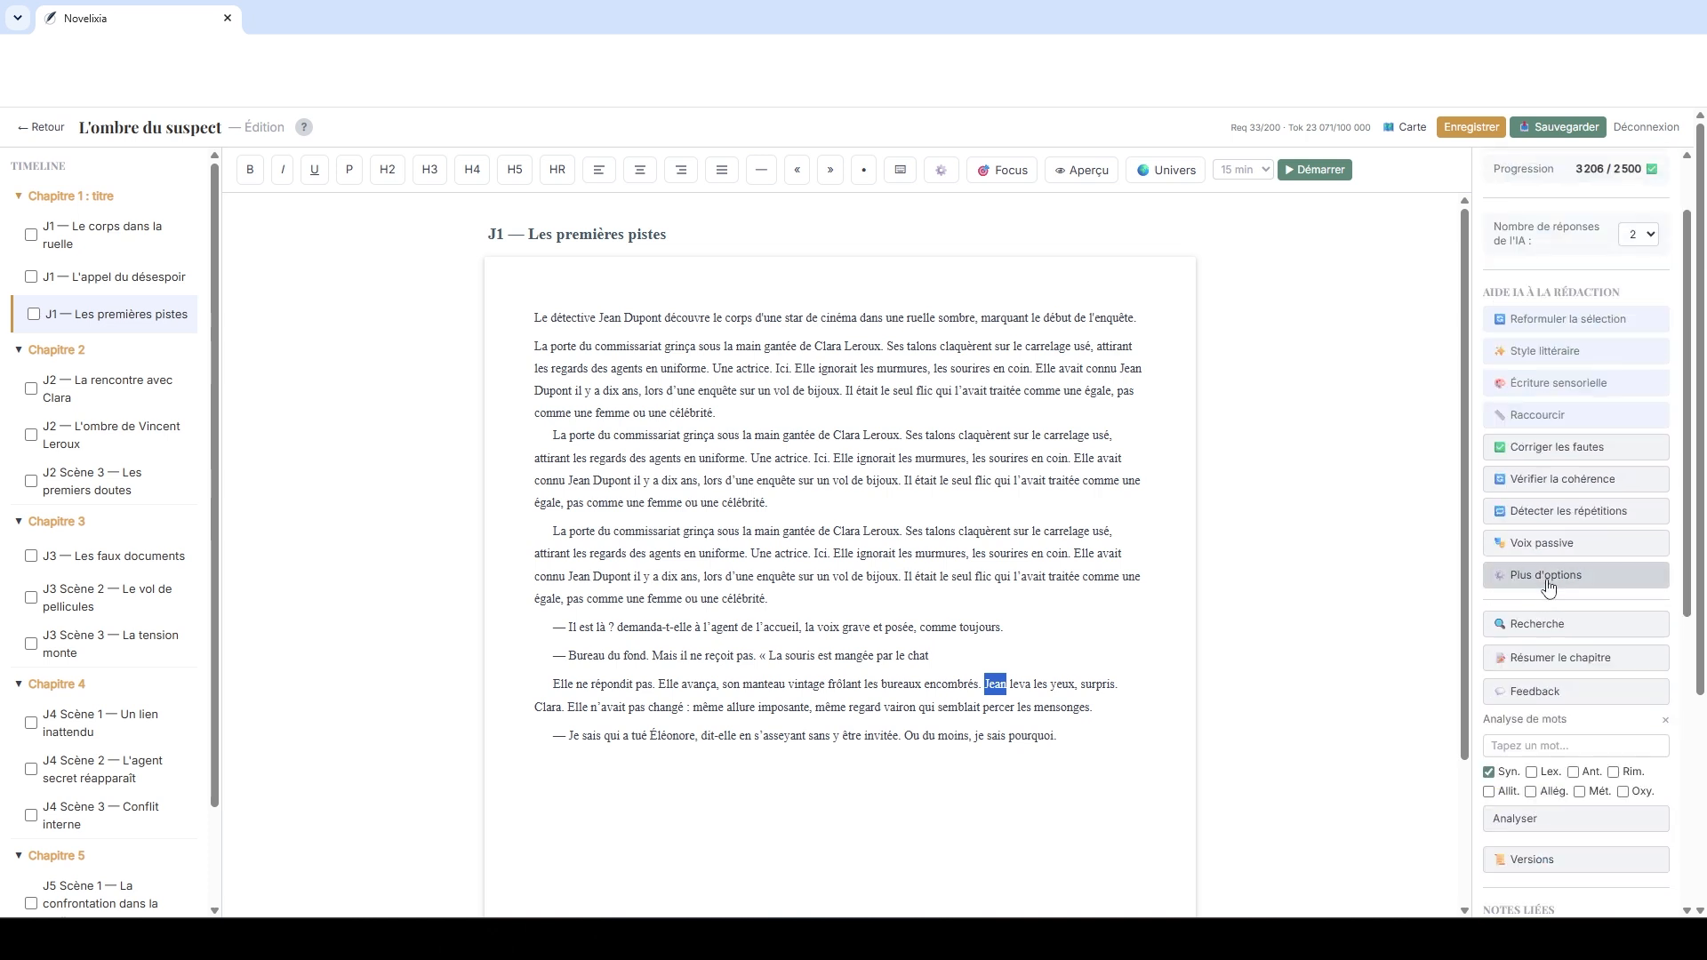
click(1565, 660)
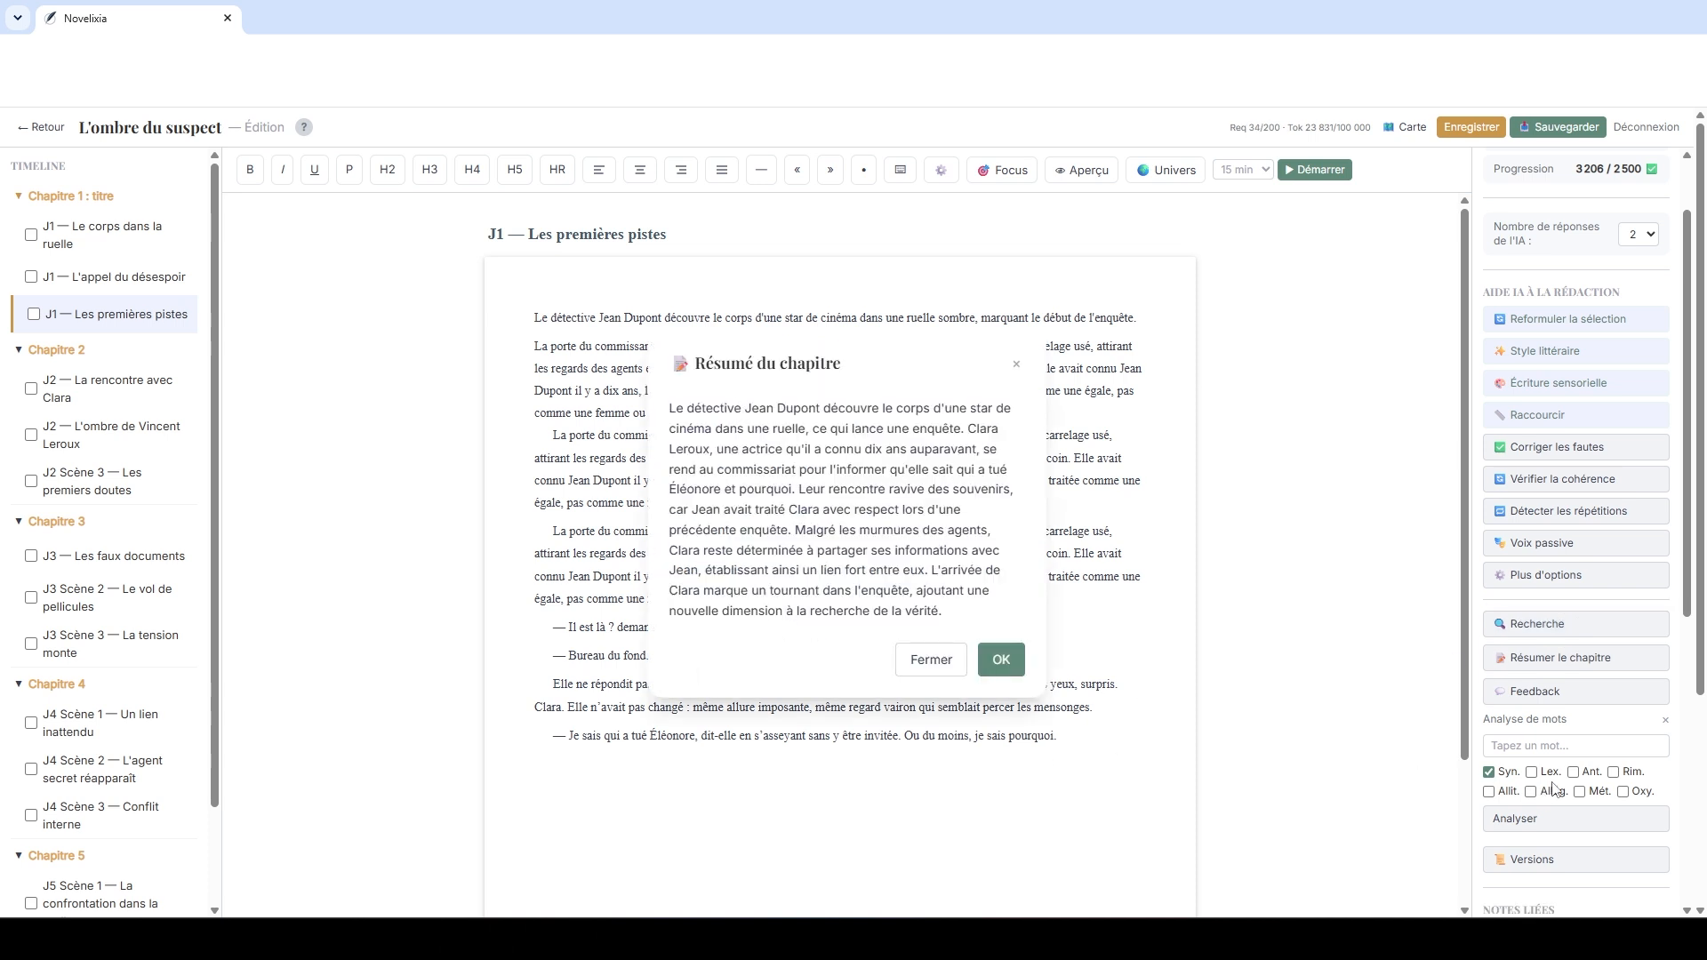
click(997, 662)
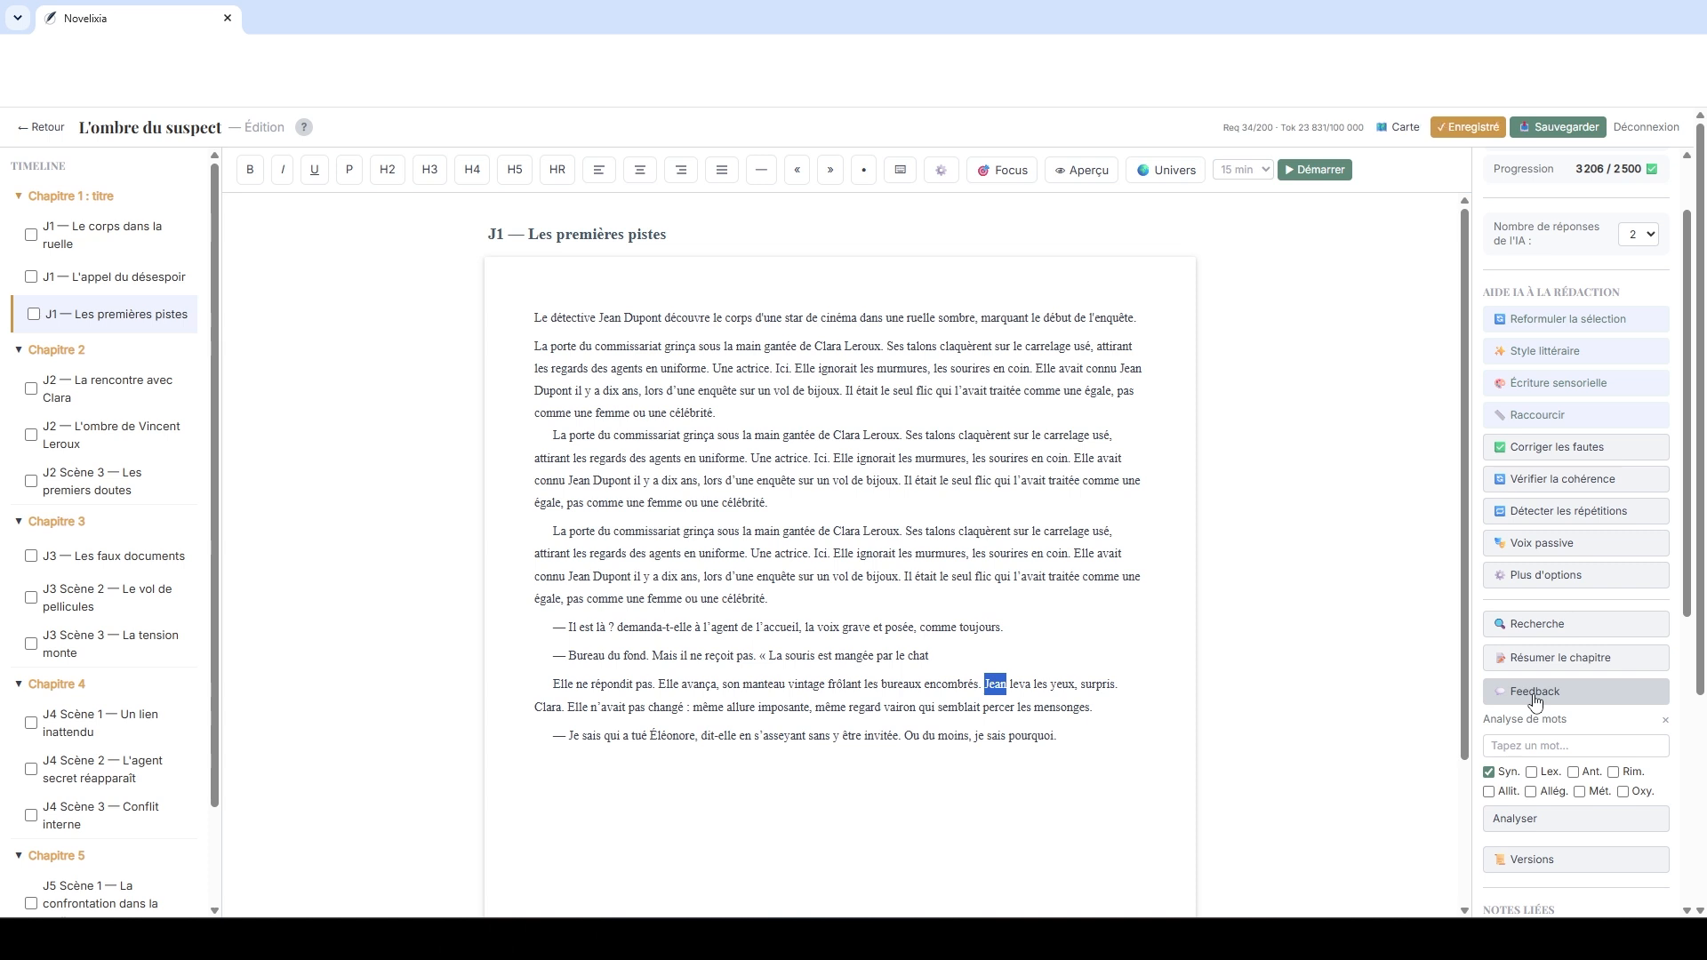
Step: Request AI feedback on Chapitre 1, read all of its points, and close it
click(1536, 702)
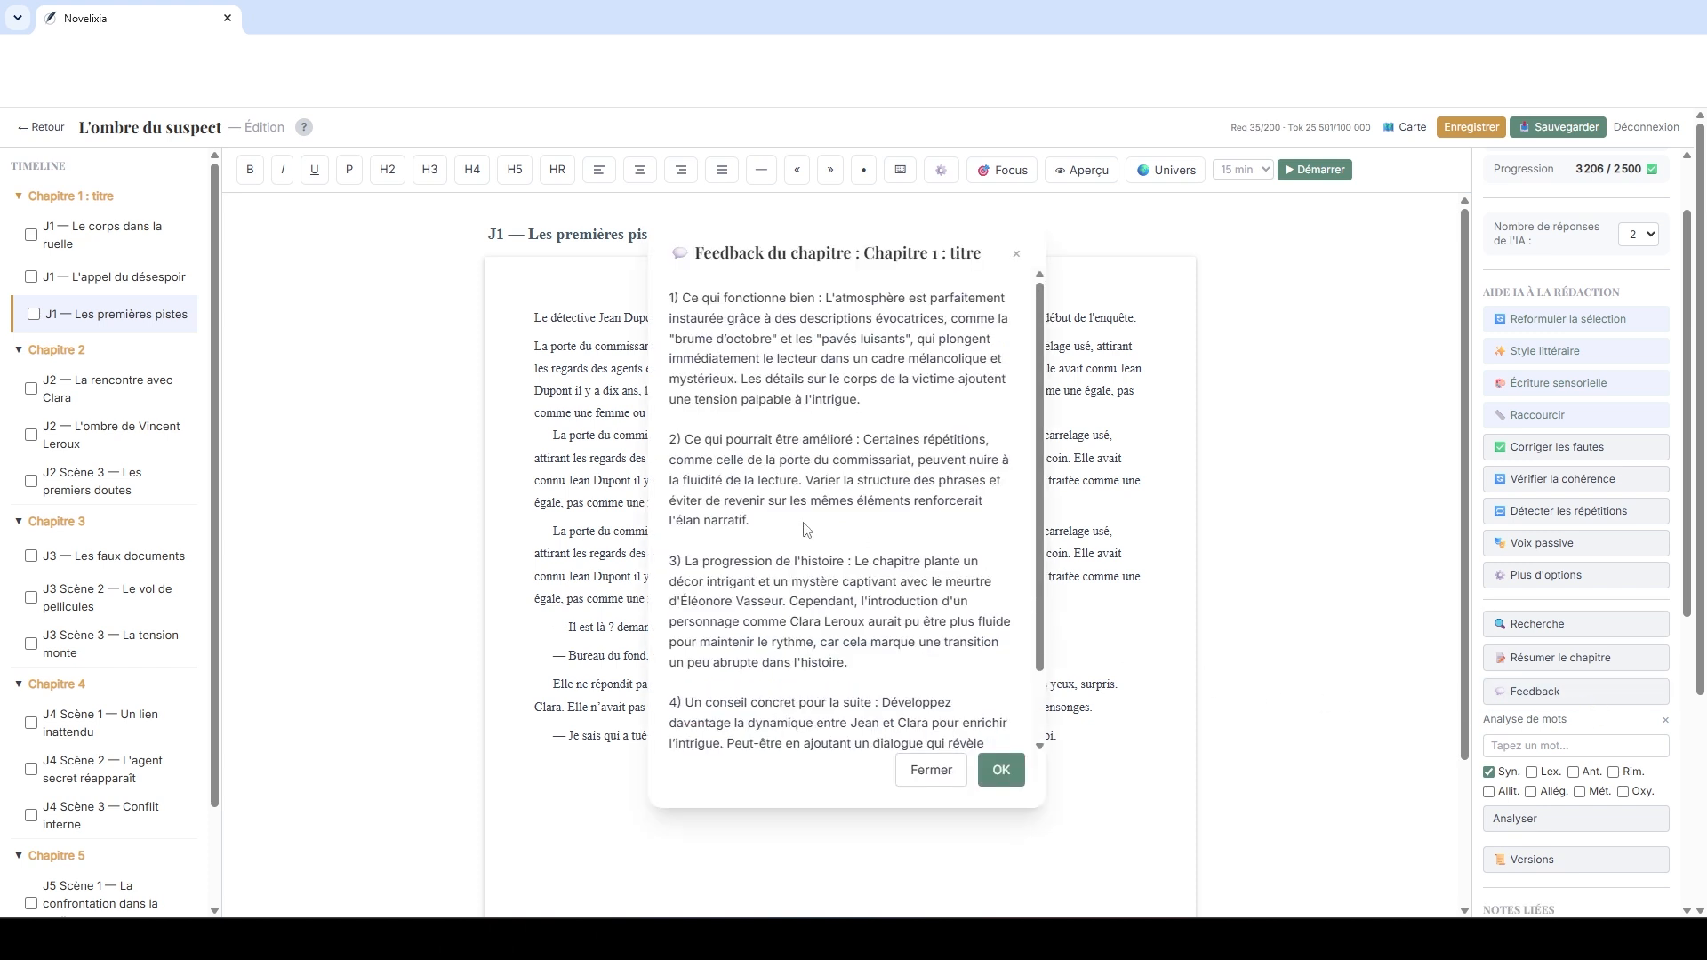
scroll(807, 530, down, 4)
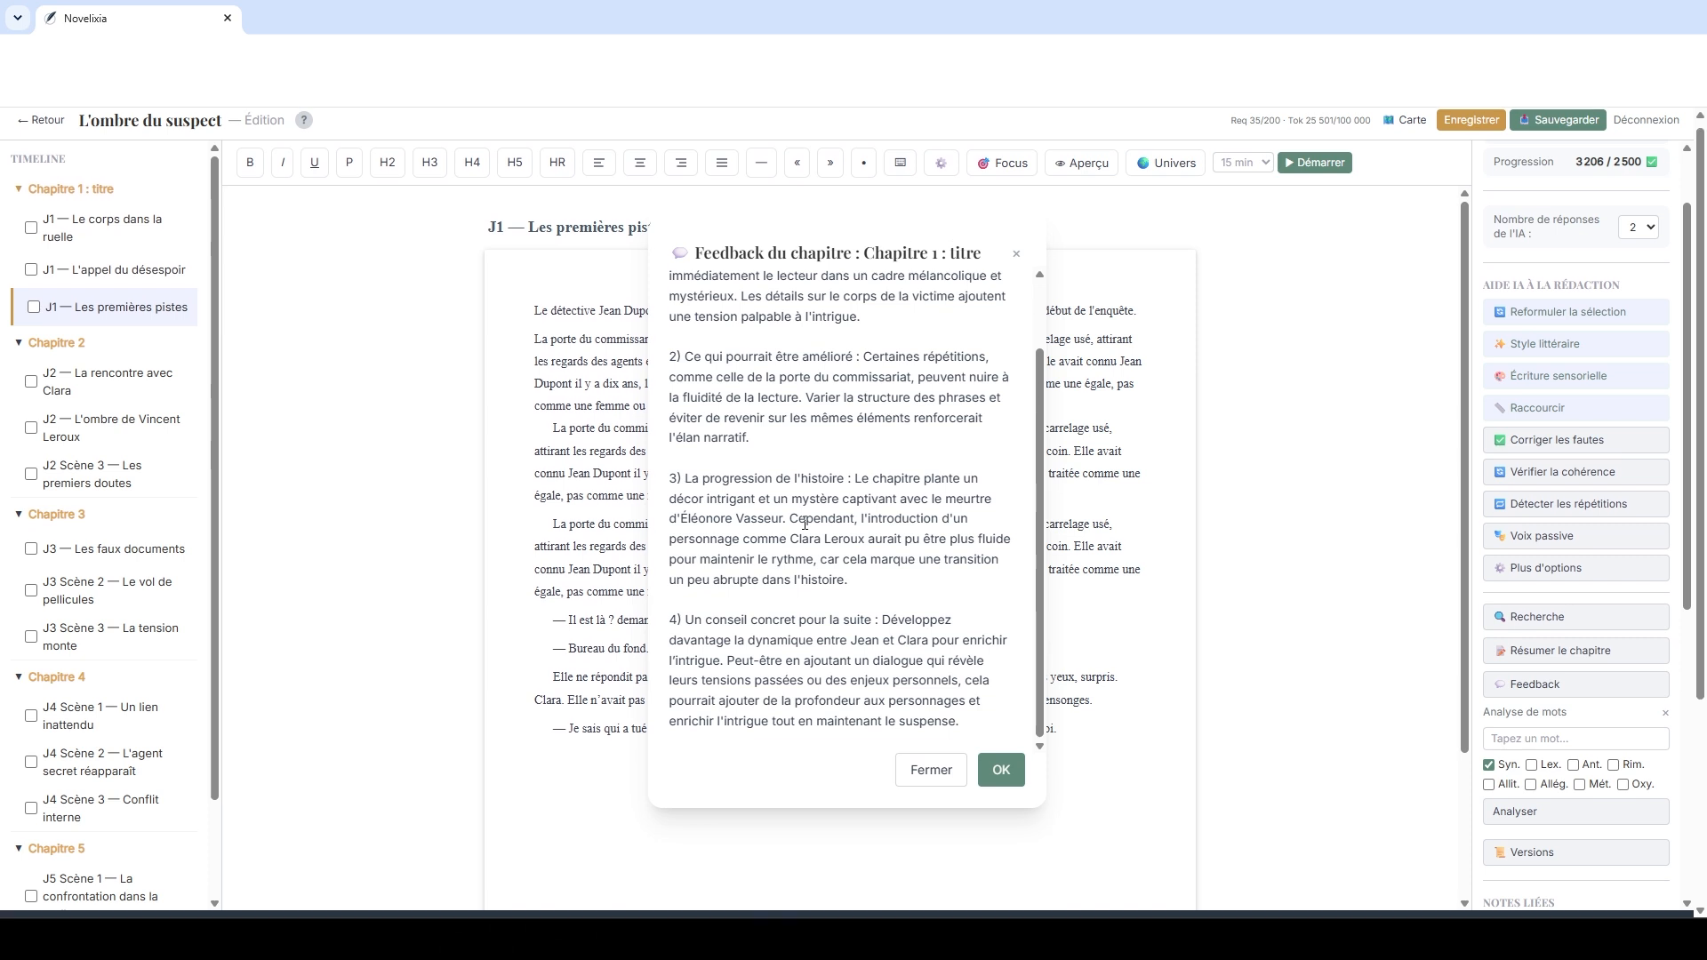
scroll(807, 531, up, 1)
scroll(807, 530, up, 1)
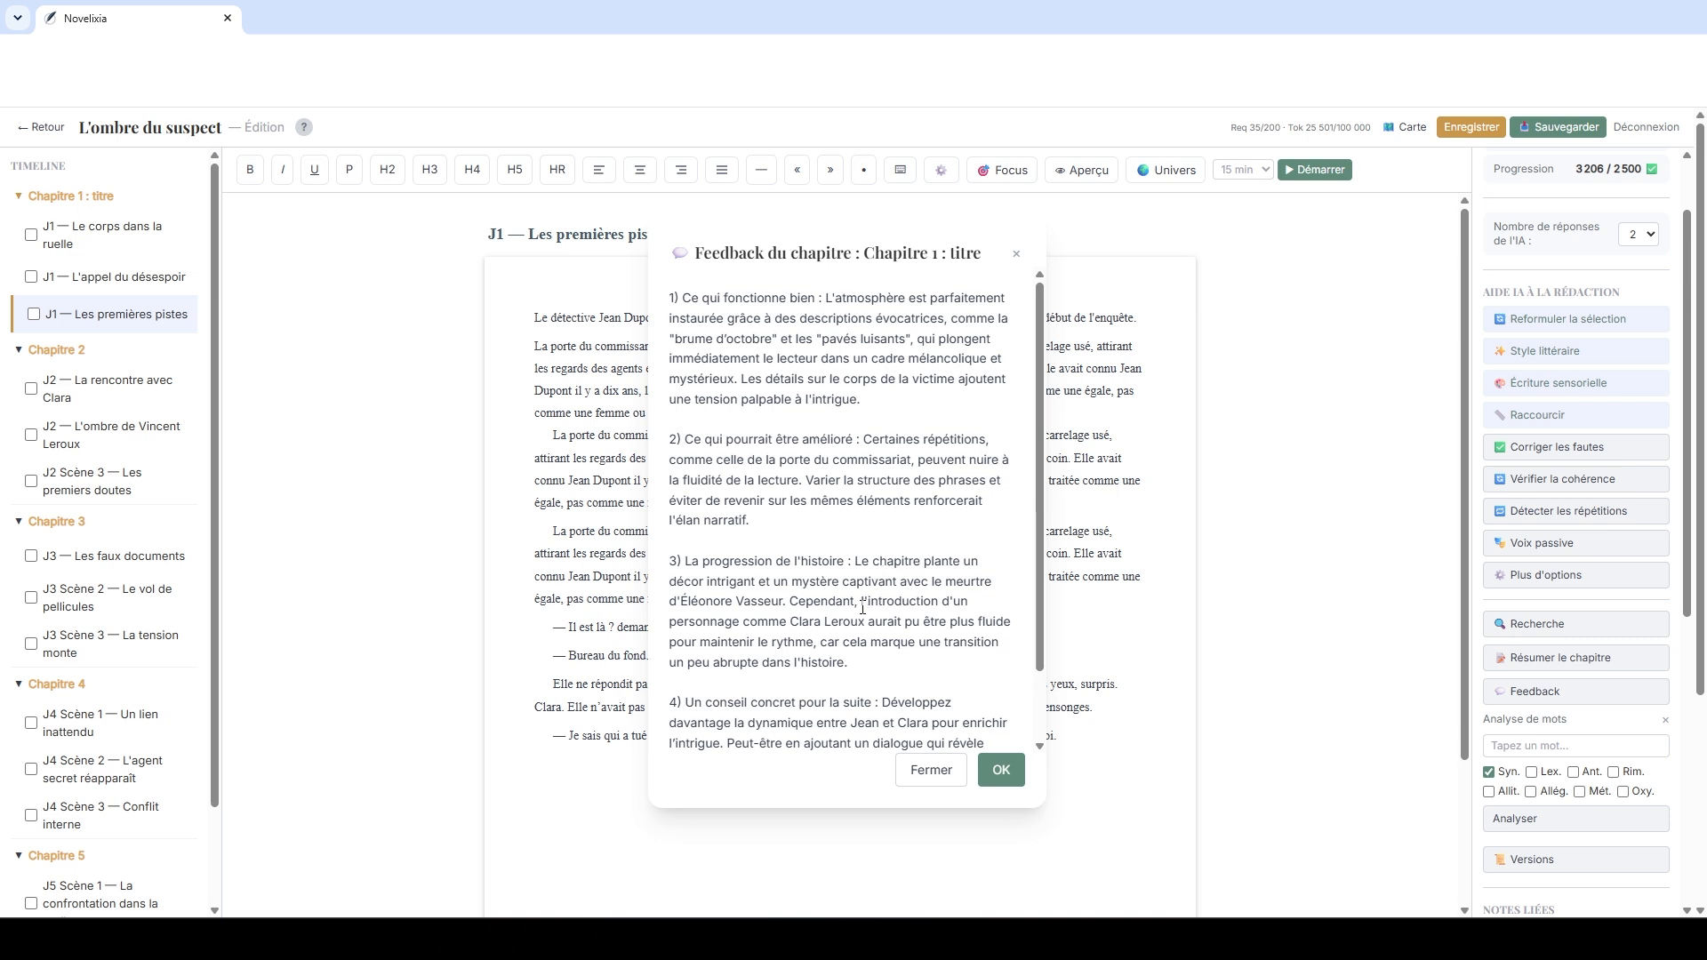
click(938, 775)
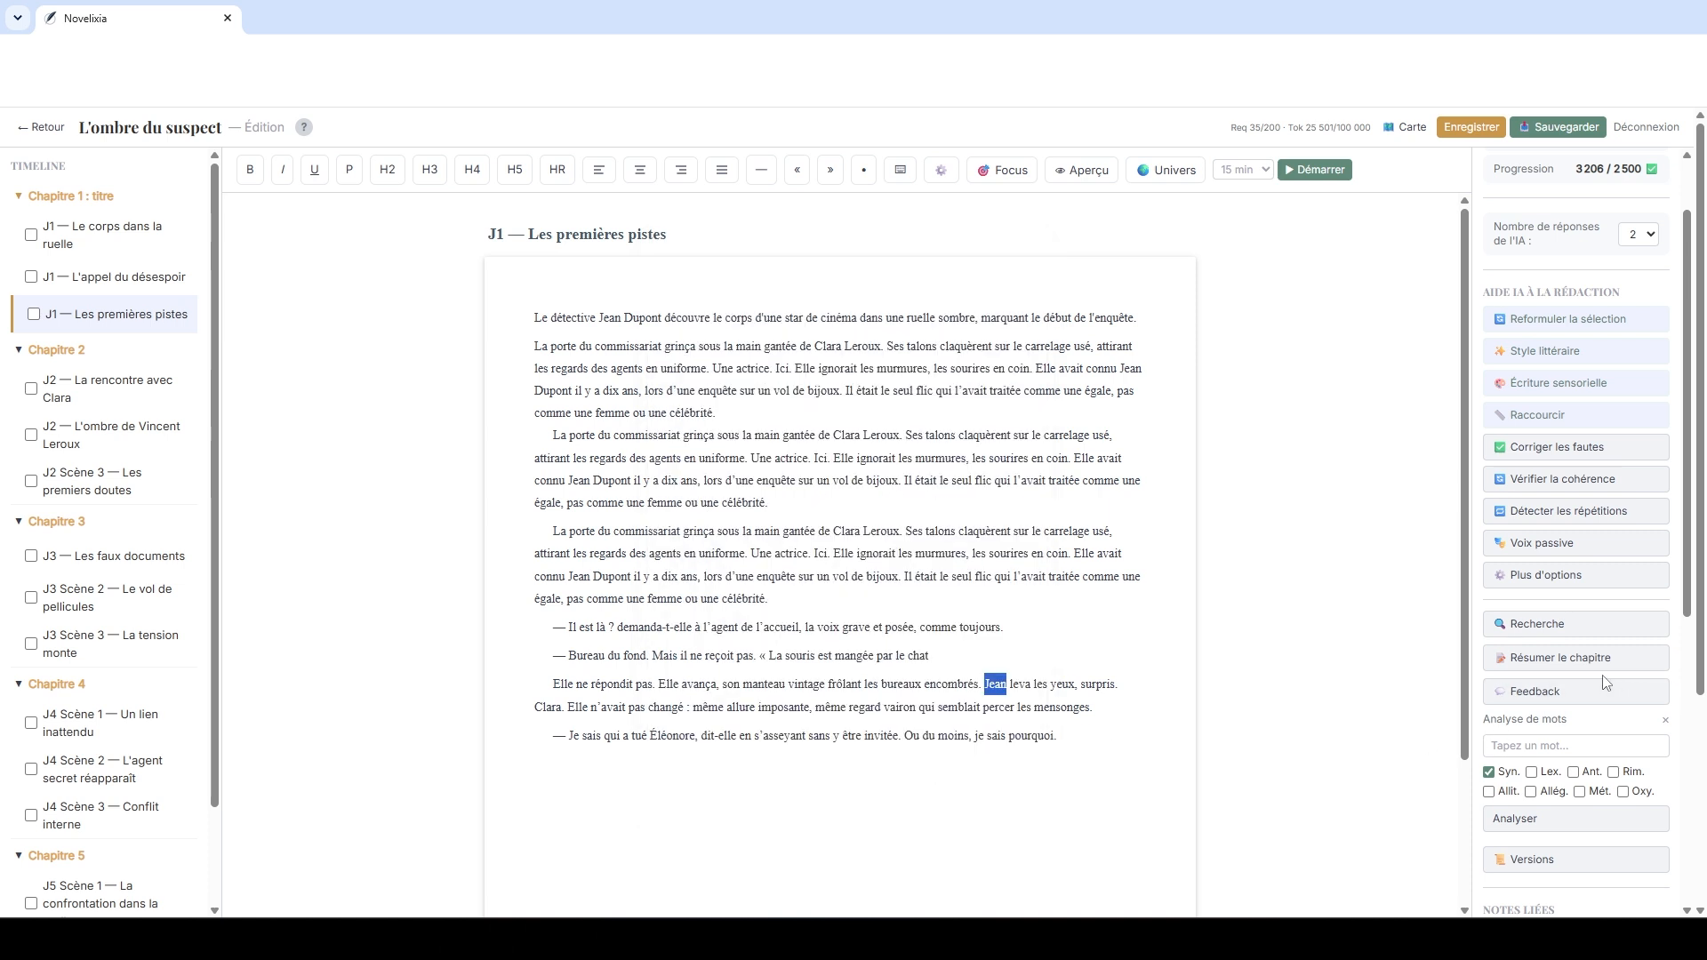
Step: Analyse the word "chanter" for synonyms in the word analysis
scroll(1606, 683, down, 2)
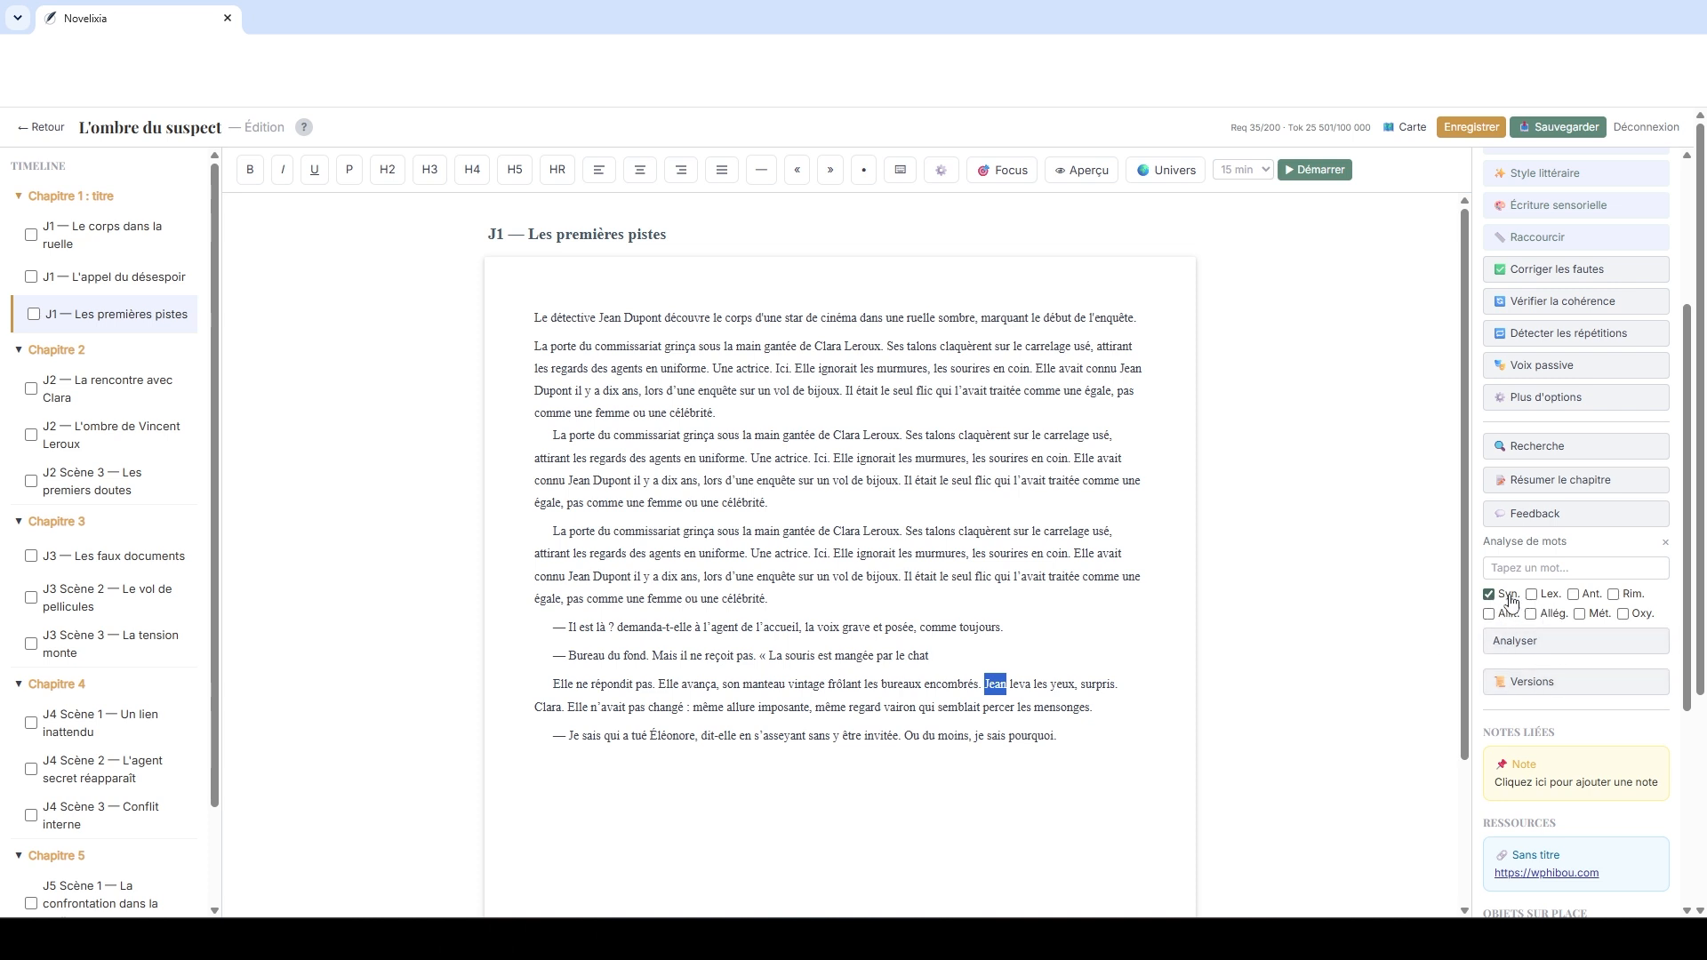
click(1539, 568)
text(chanter)
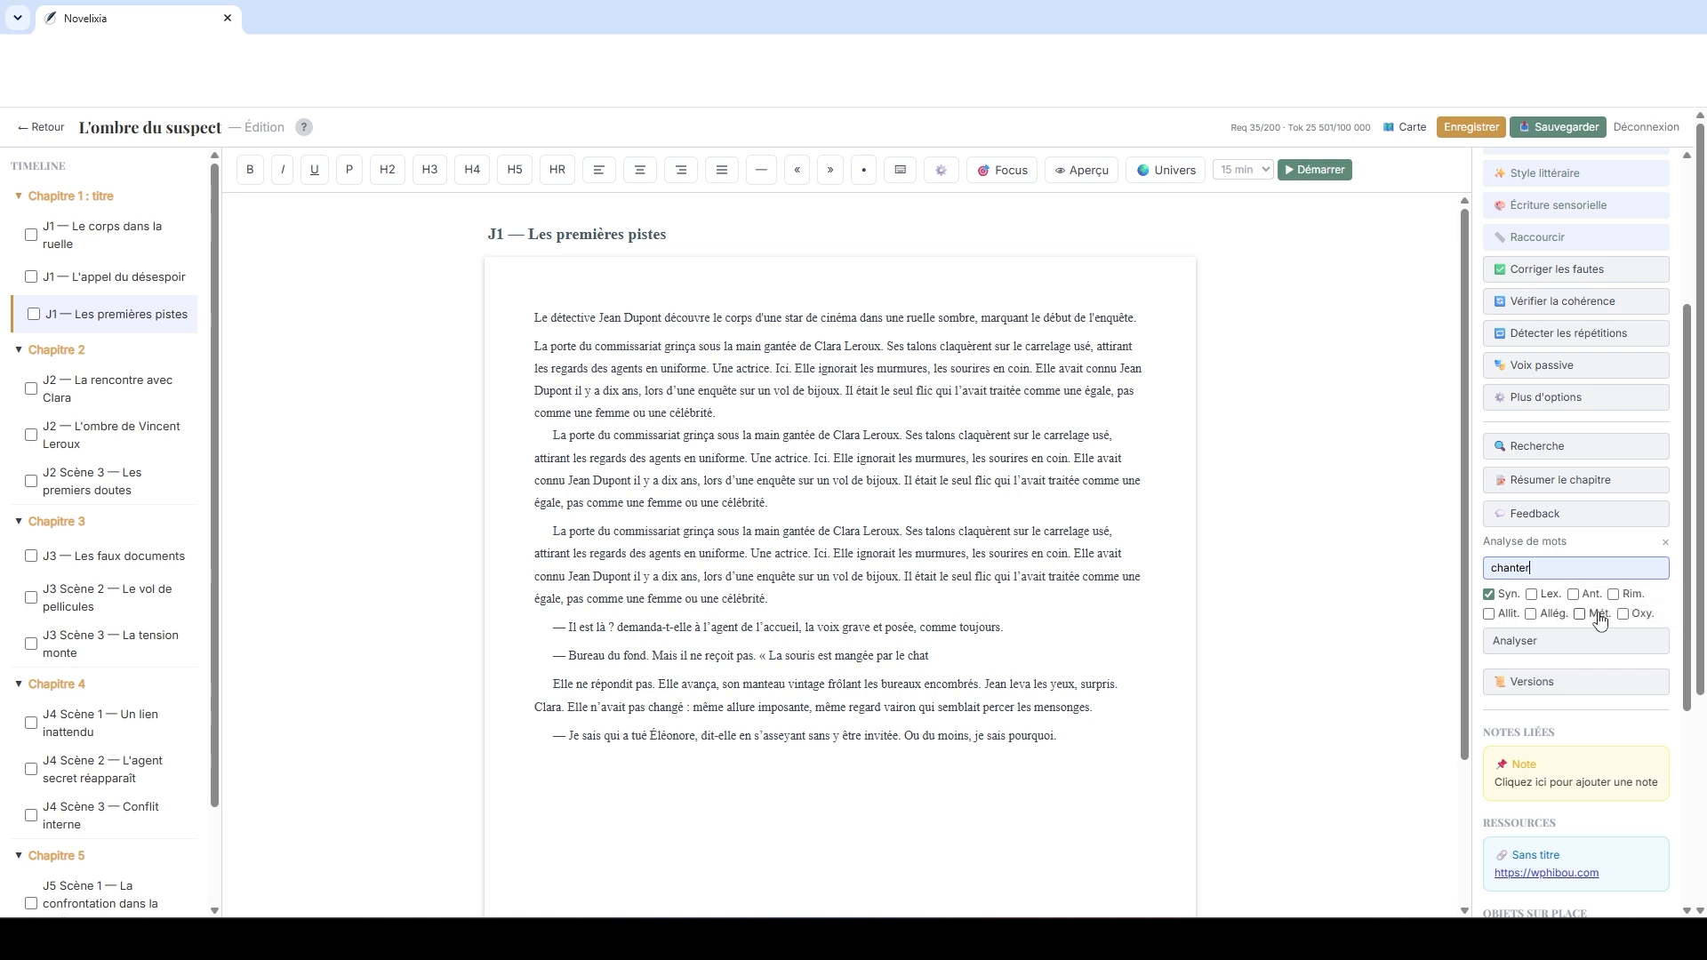
click(1567, 643)
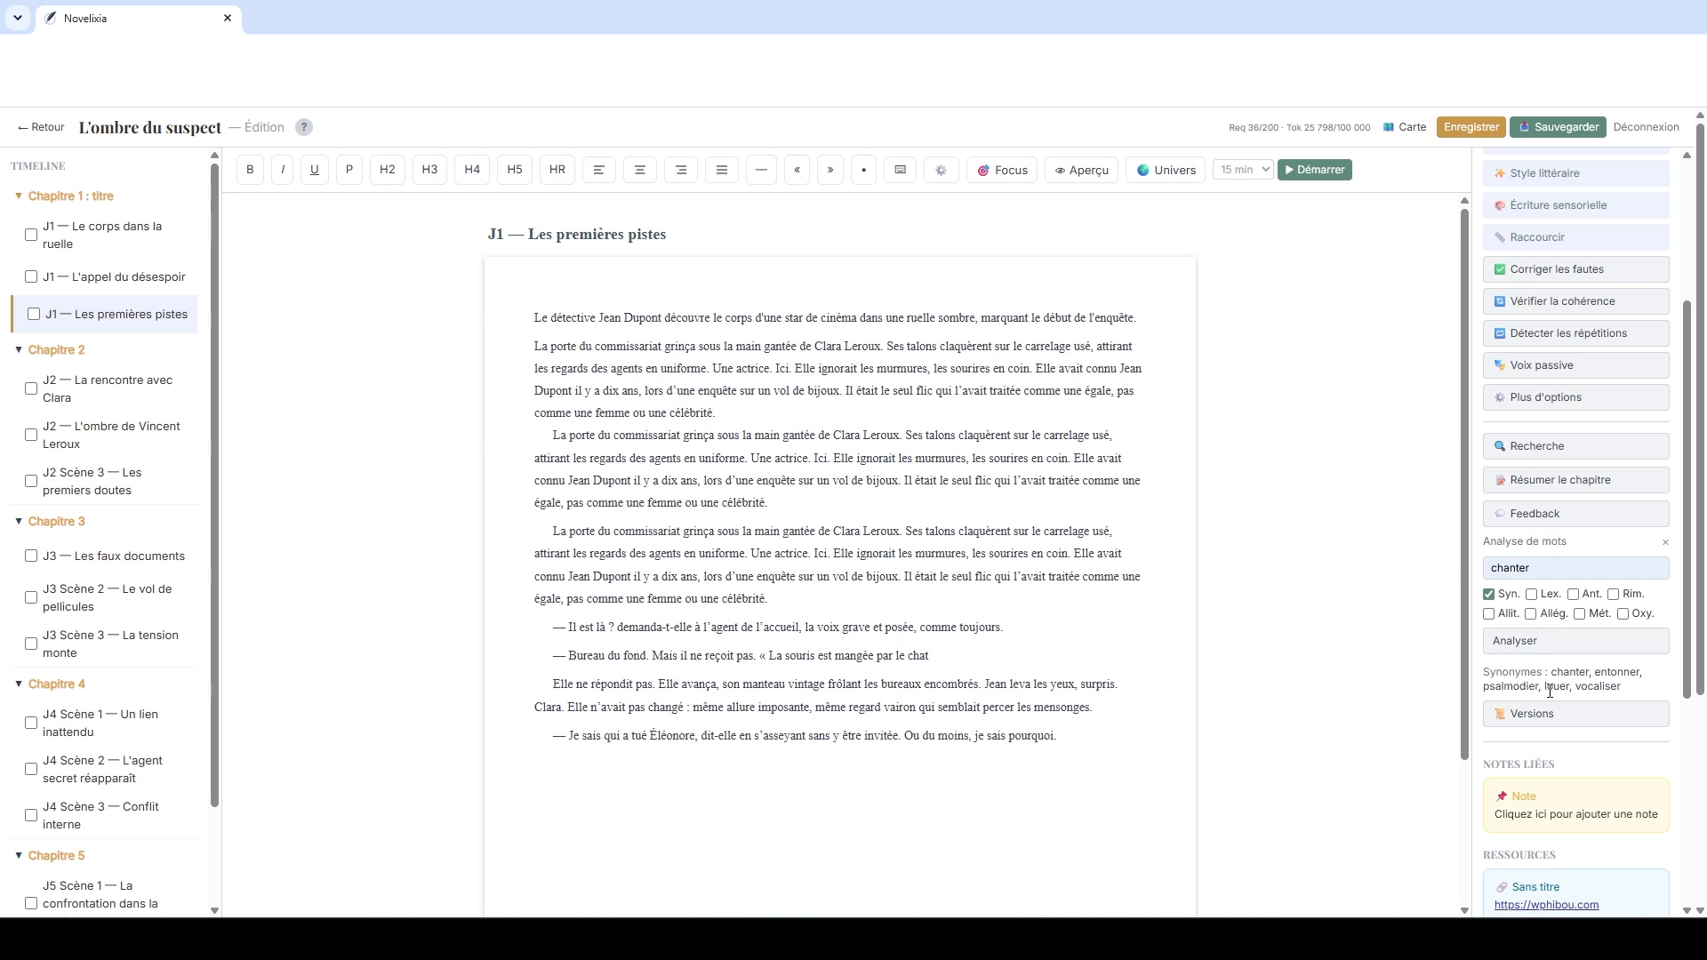
Step: Add metaphors and rhymes to the analysis of "chanter" and run it again
click(1581, 613)
click(1613, 594)
click(1585, 647)
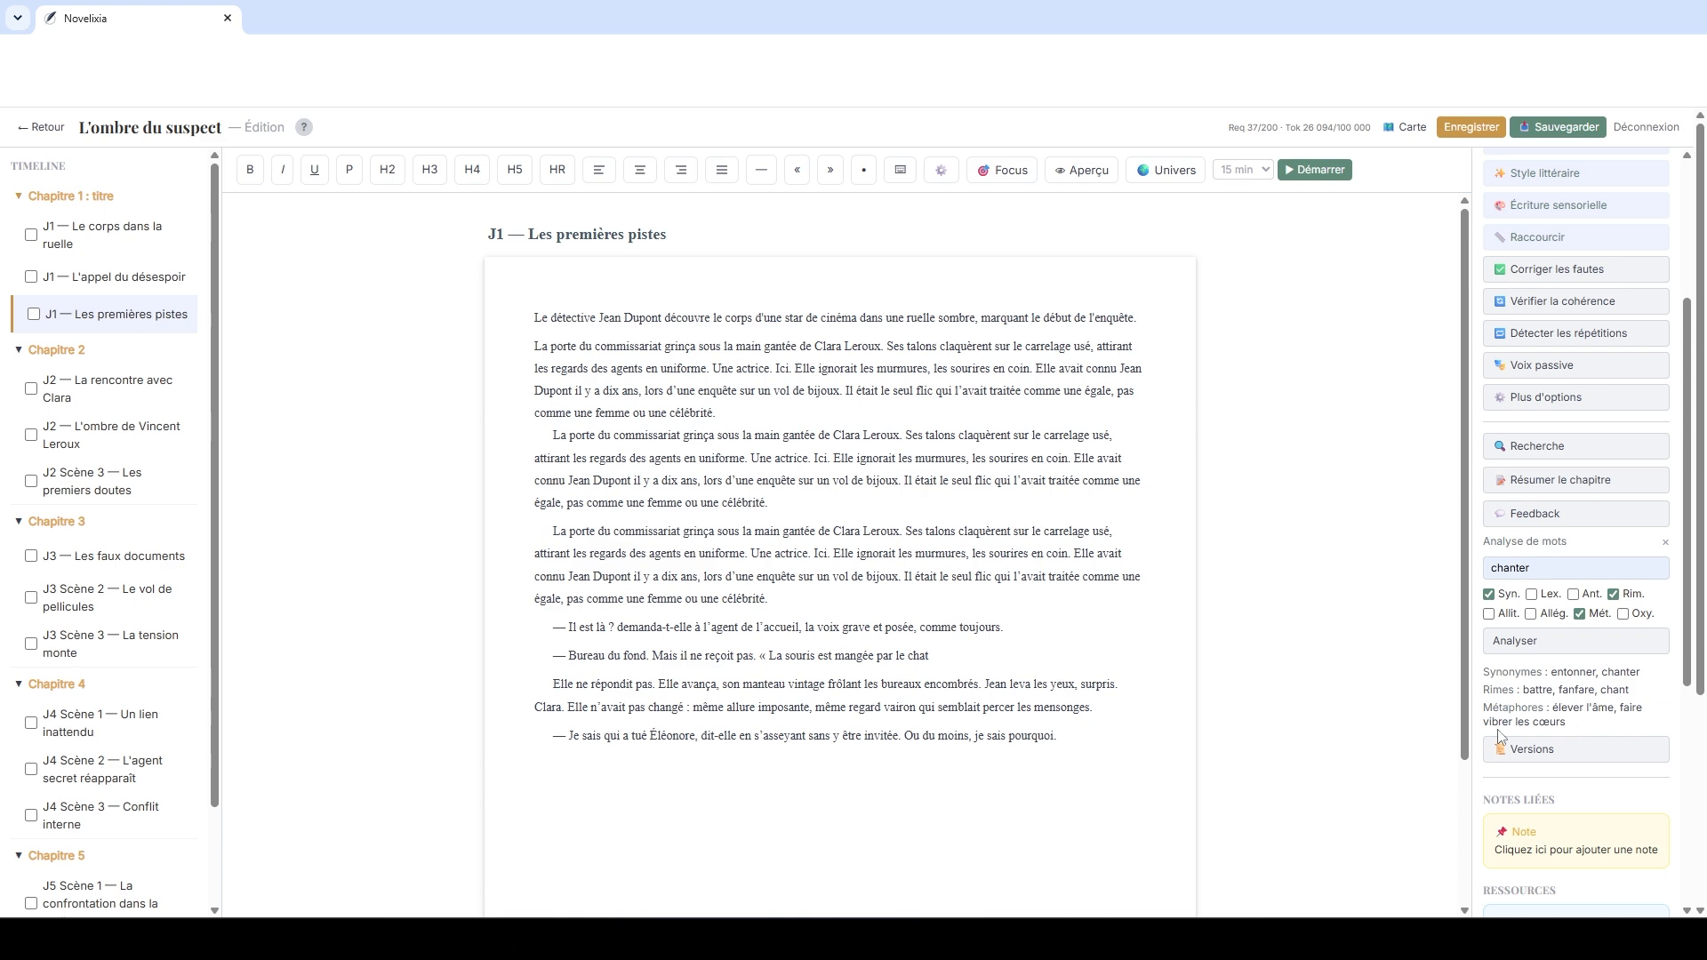
Step: Show the scene's saved versions, inspect the differences of the most recent one, and close the comparison
scroll(1567, 719, down, 5)
scroll(1563, 716, up, 3)
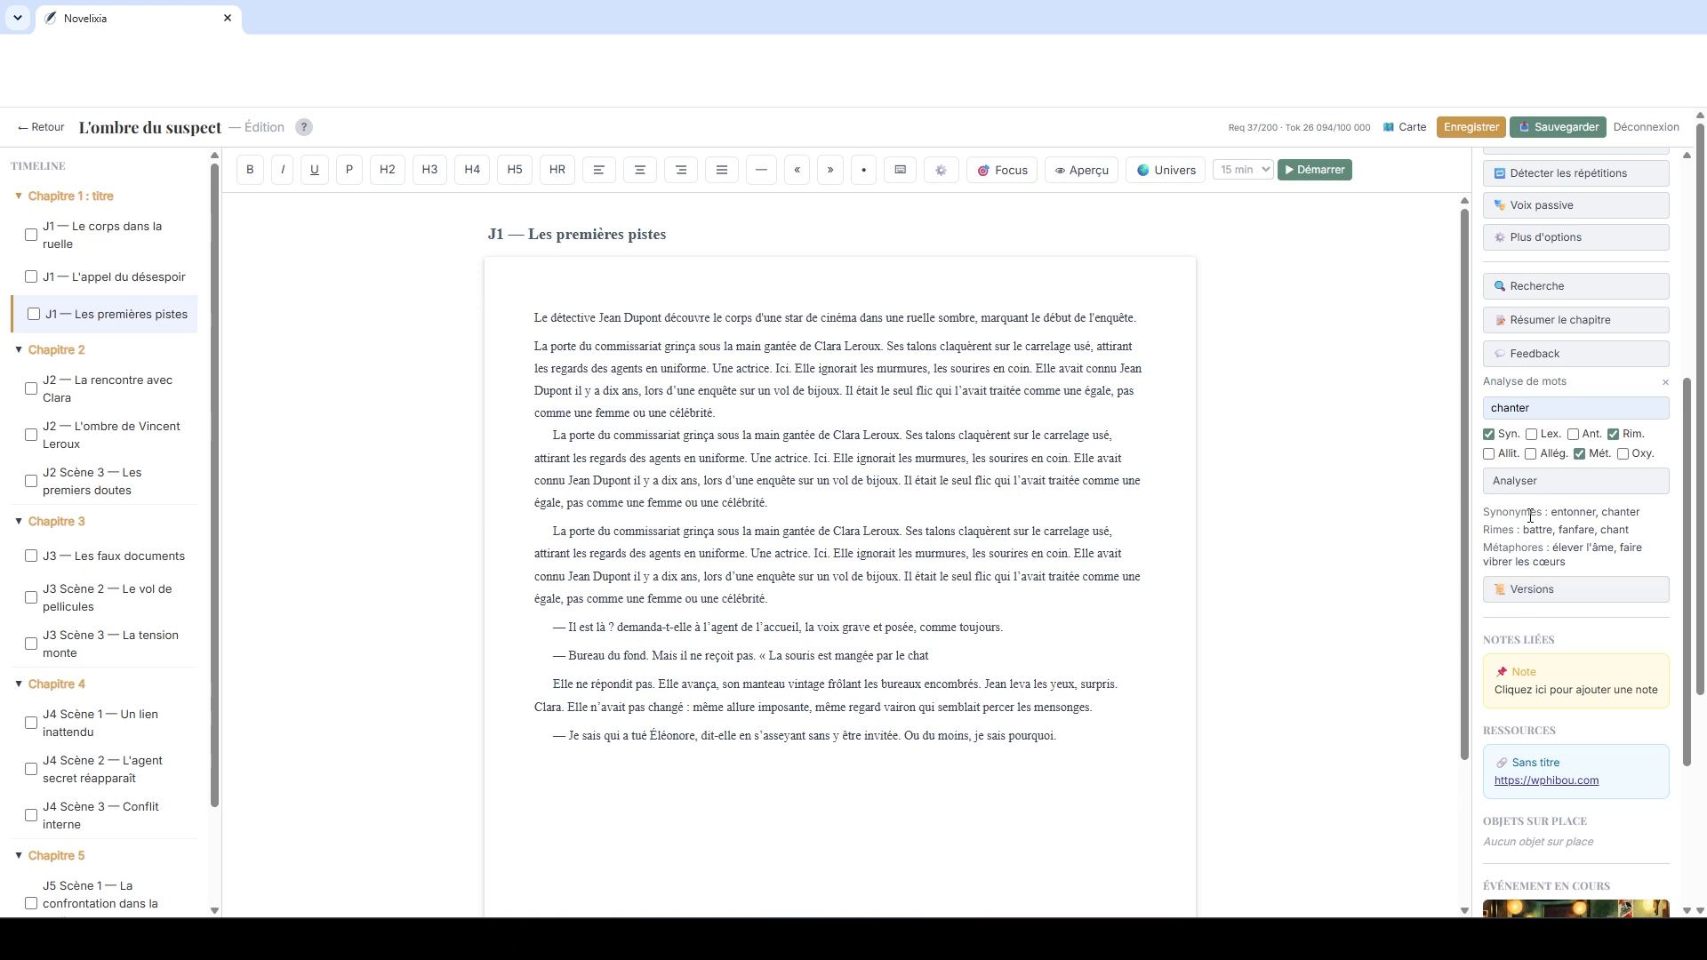
click(1531, 589)
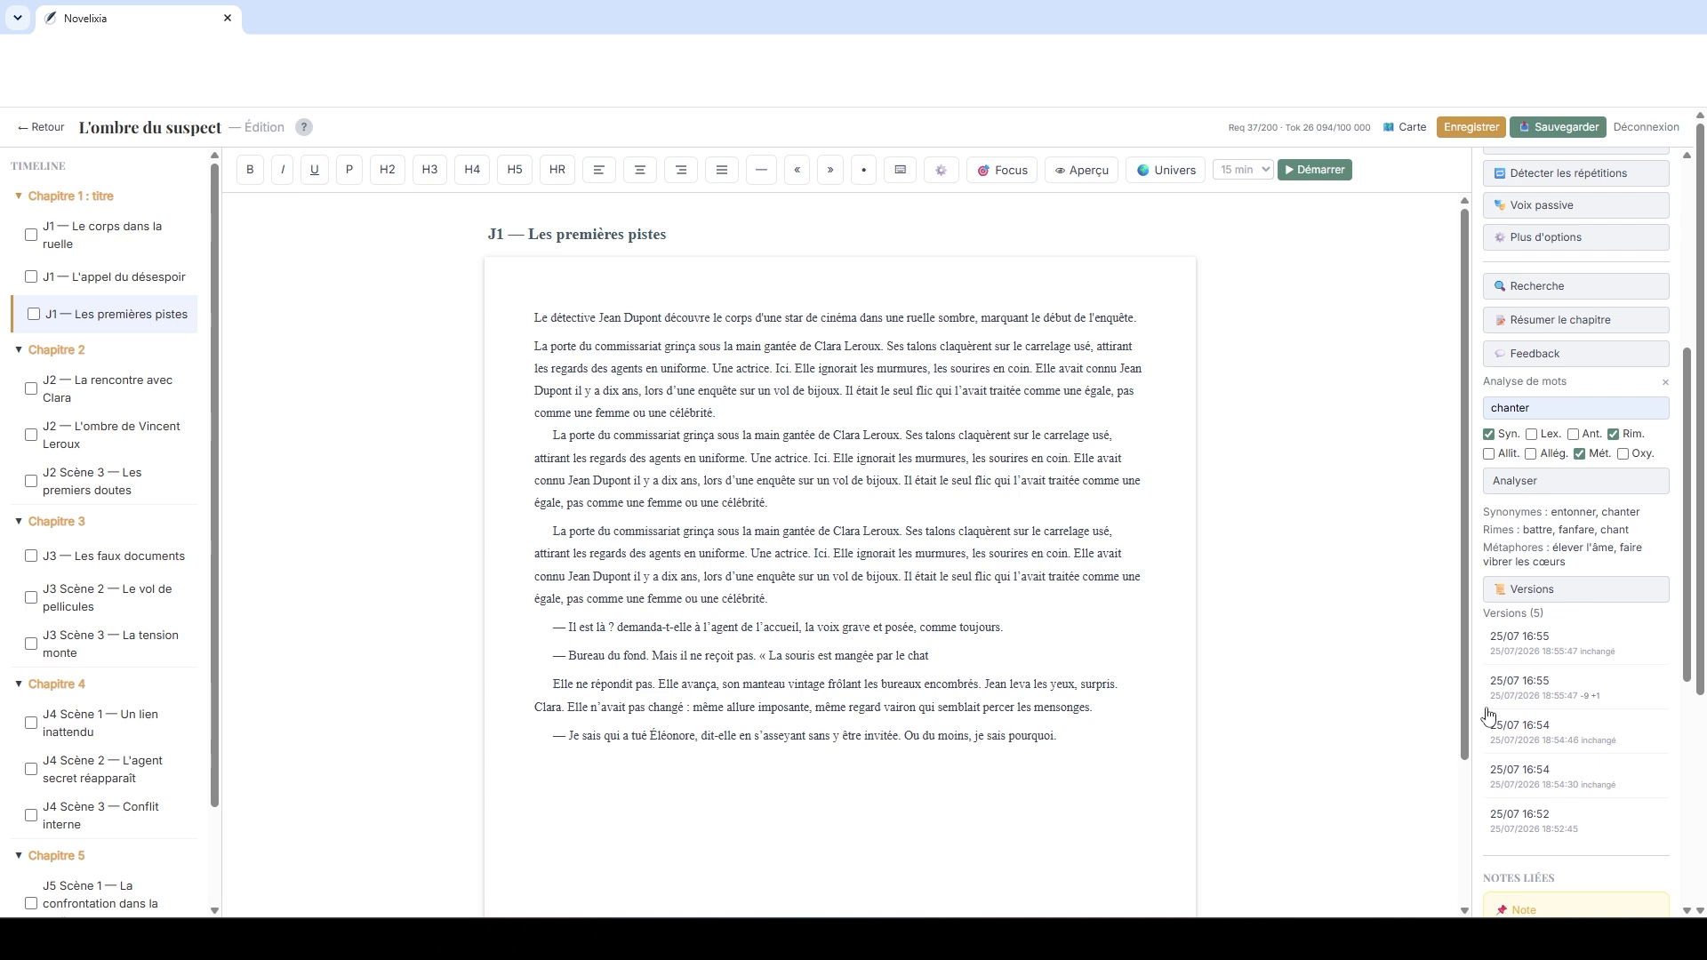
click(1530, 644)
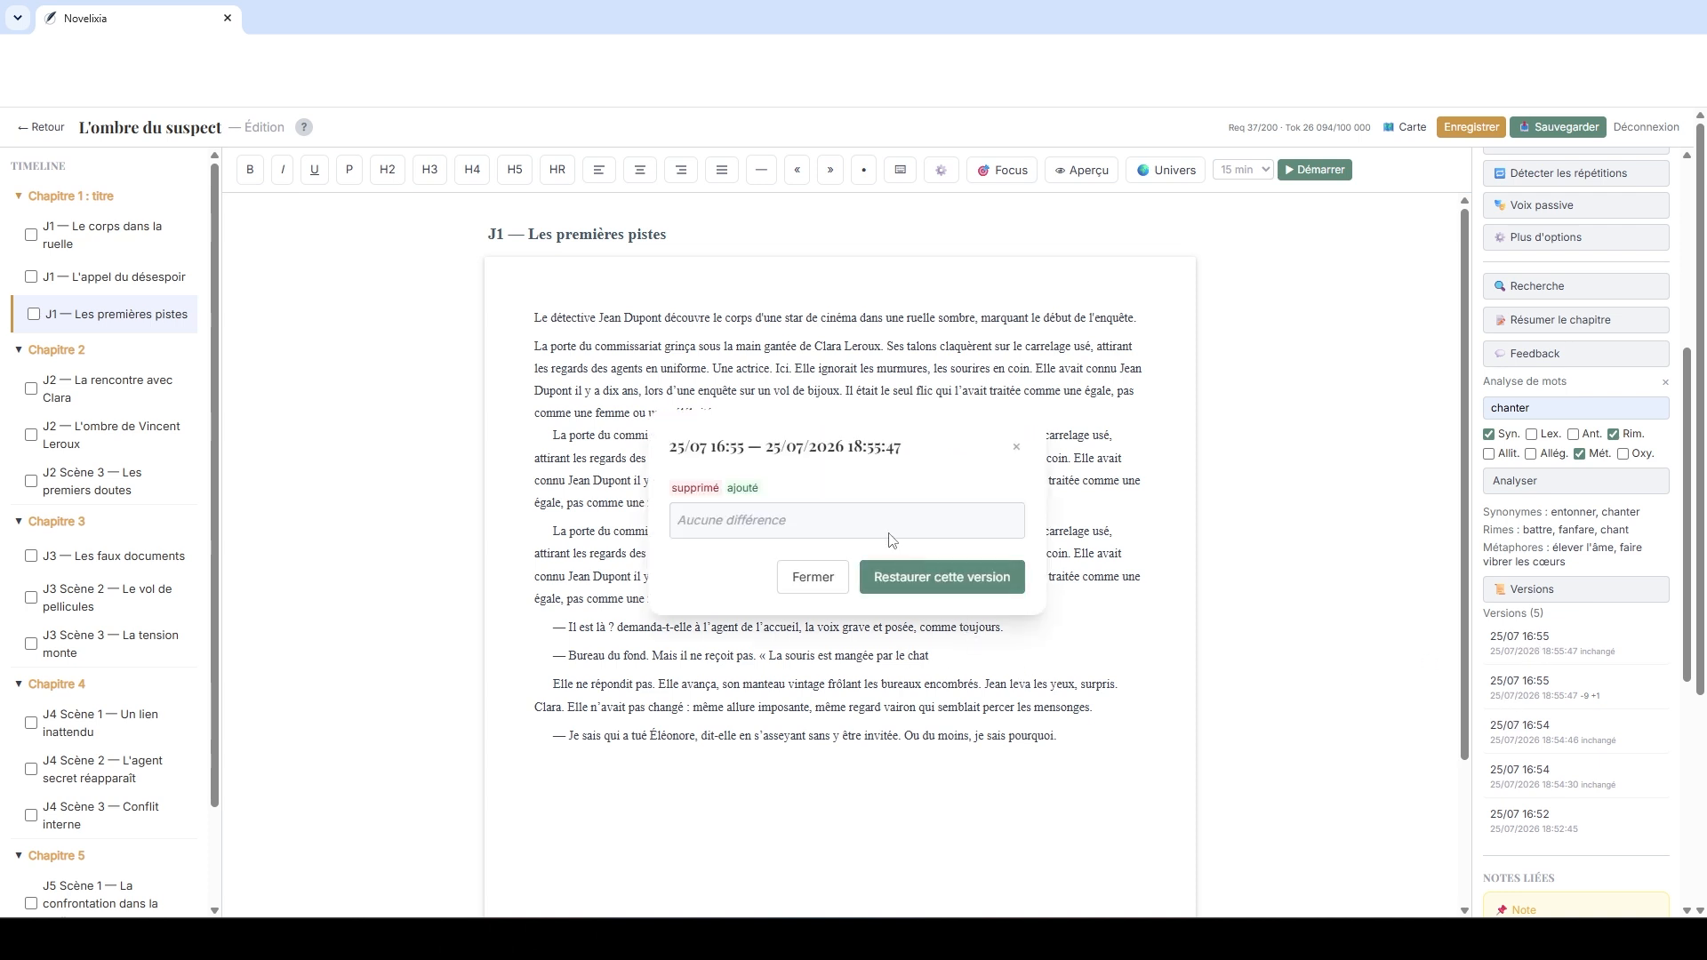
click(833, 586)
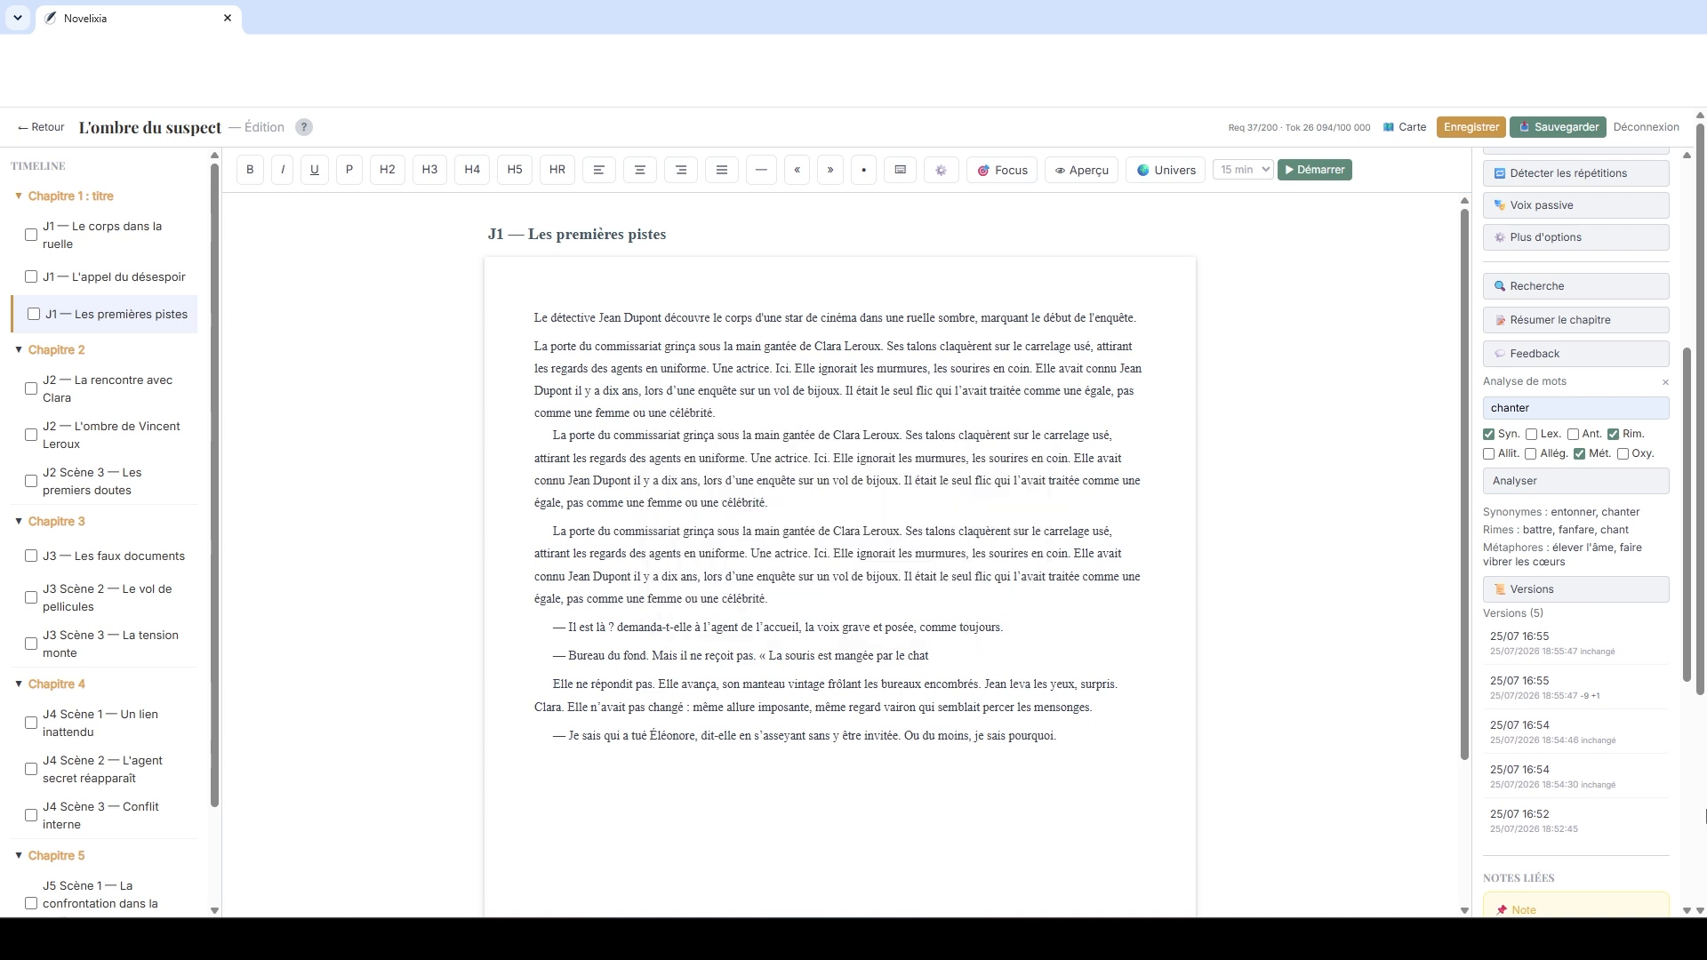
Step: Review the changes in the second 25/07 16:55 version and restore that version
click(1549, 696)
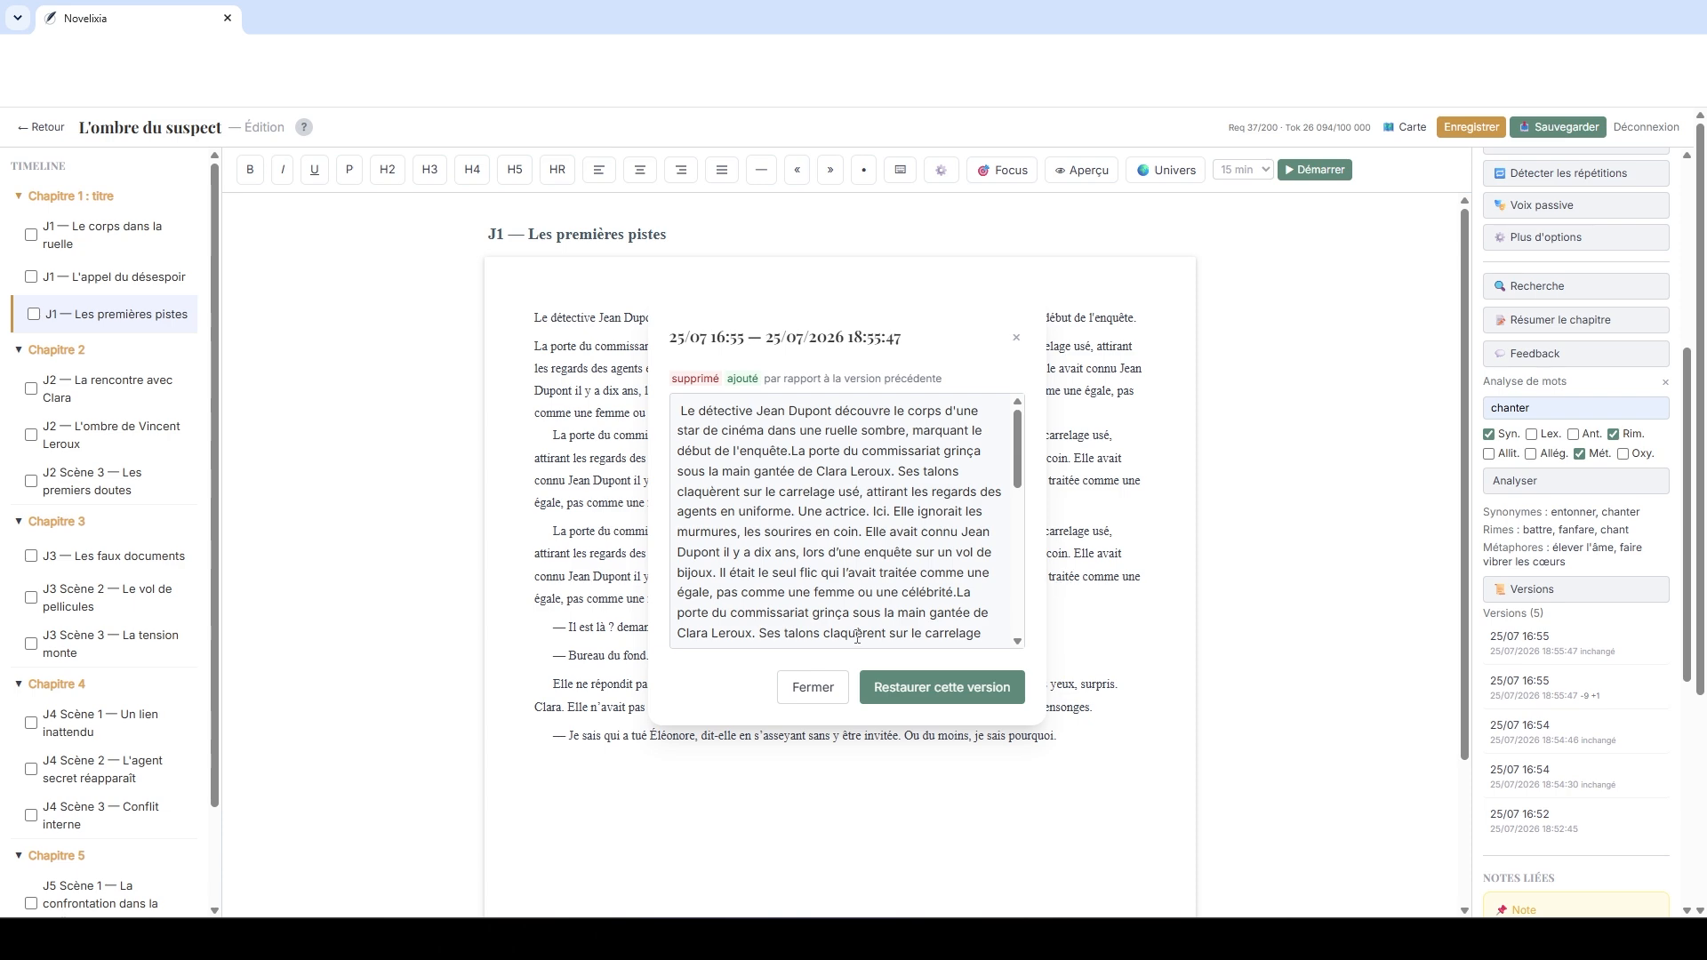
scroll(857, 635, down, 2)
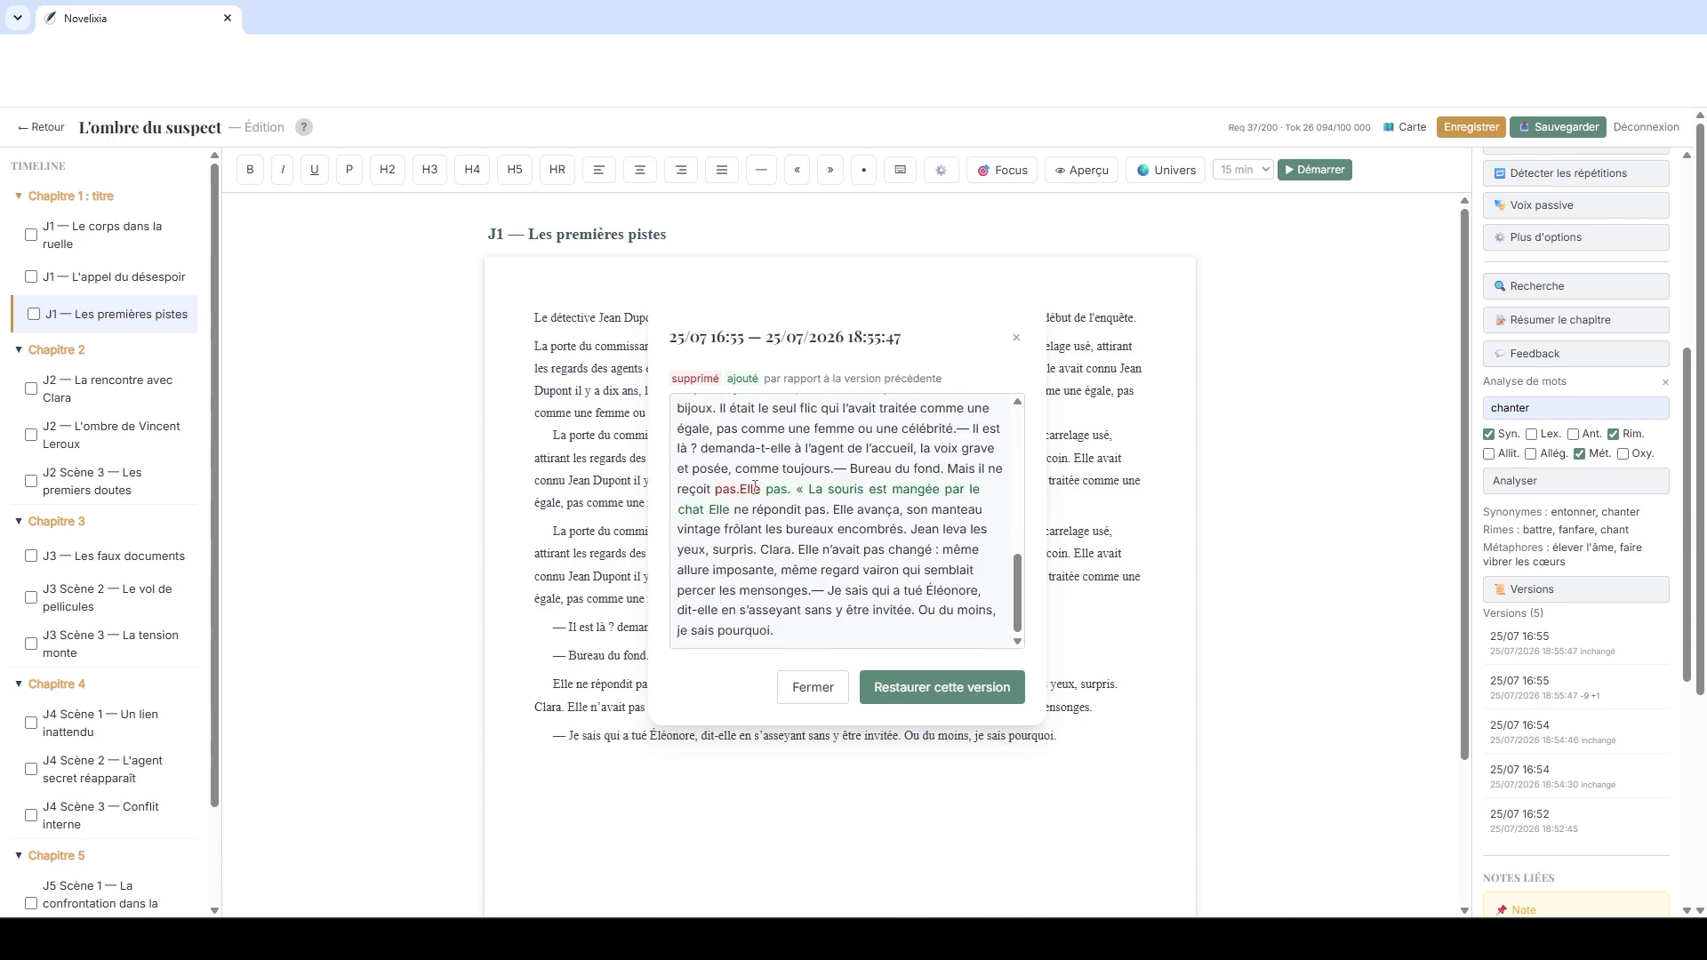
click(944, 686)
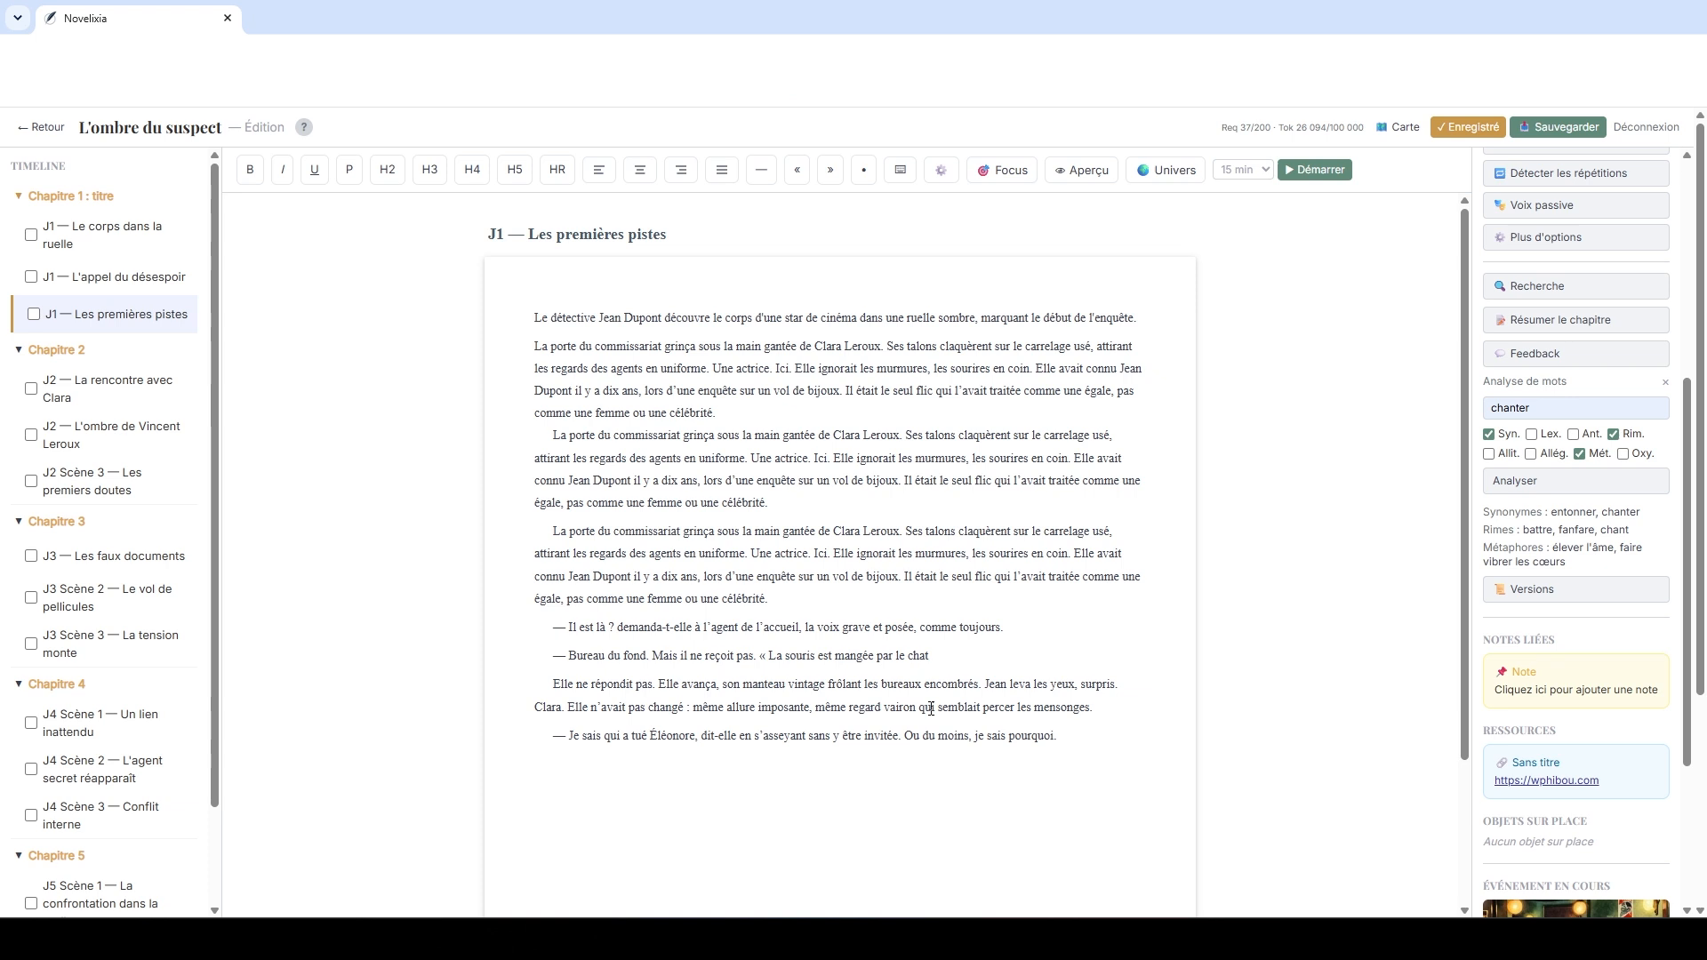
Step: Select "La souris est mangée par le chat" in the scene, then reopen the version list and collapse it
drag(765, 658, 974, 659)
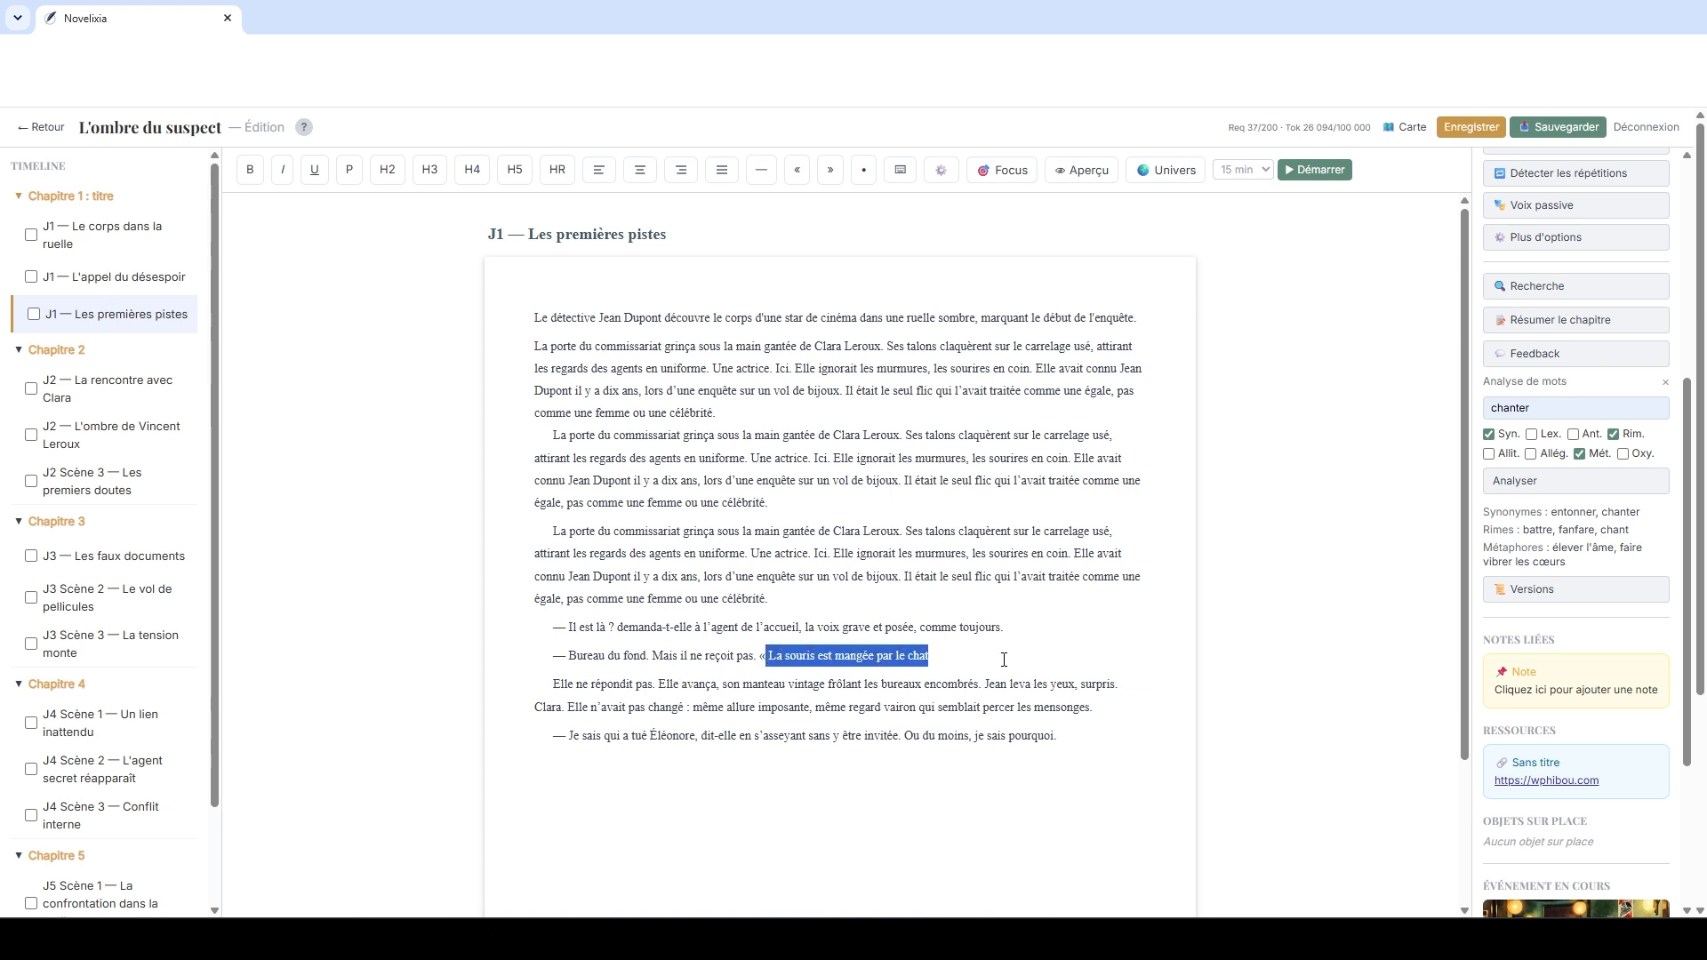
click(1535, 589)
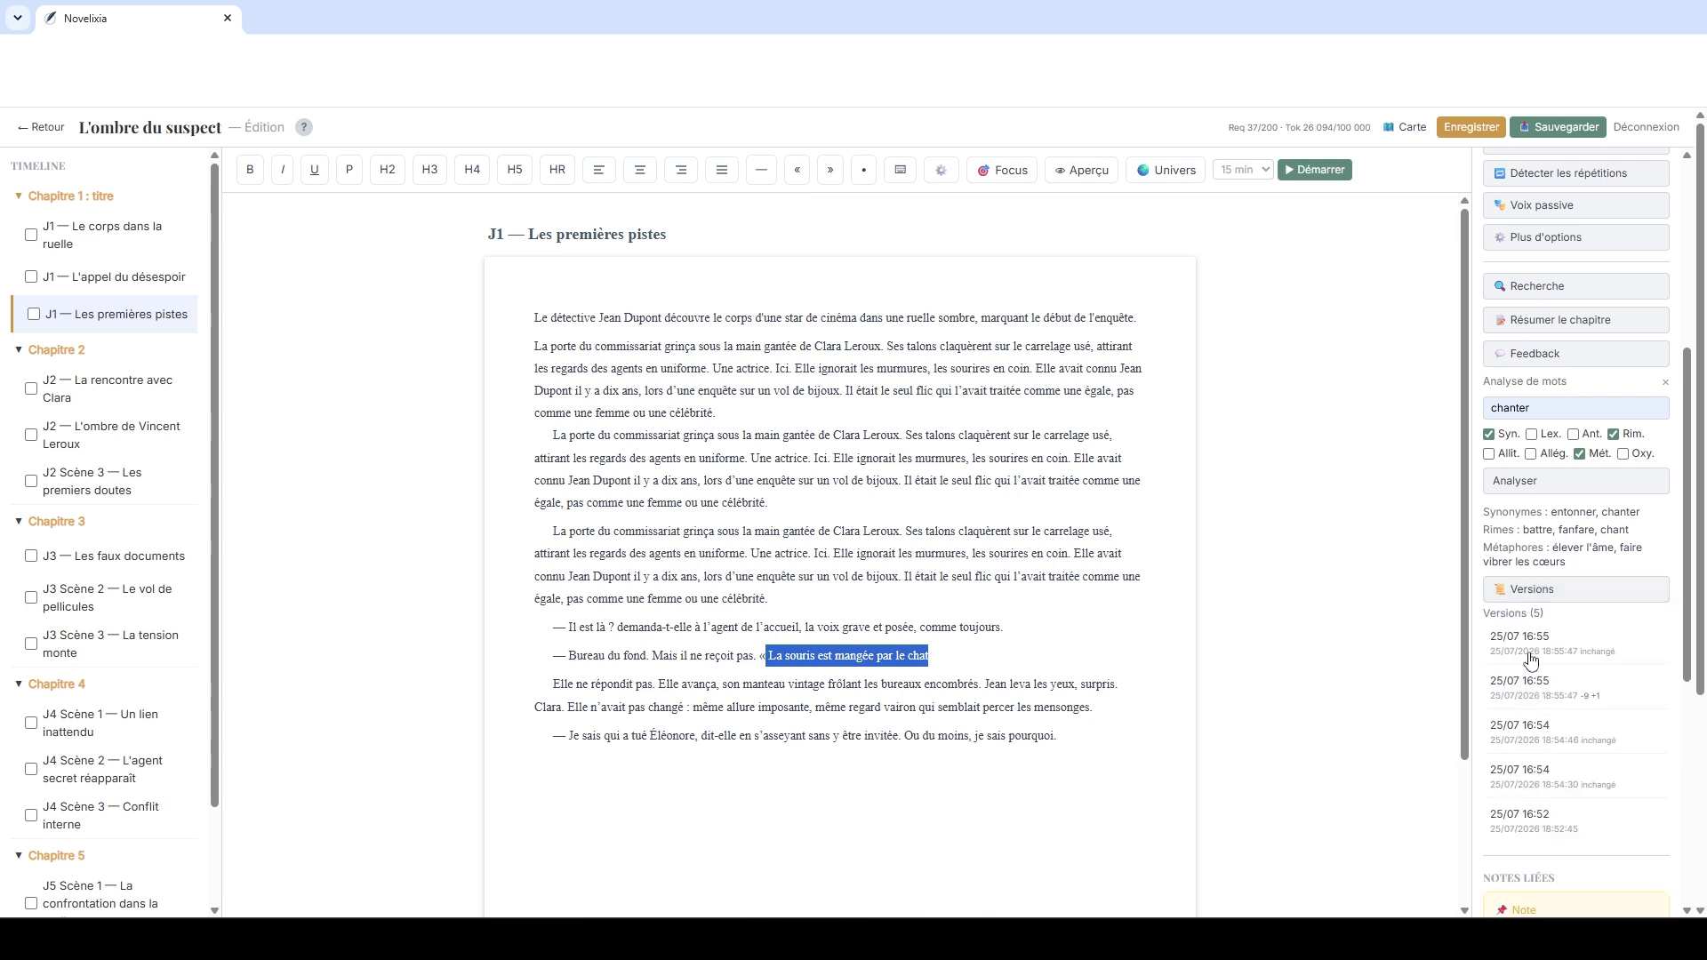
click(1531, 591)
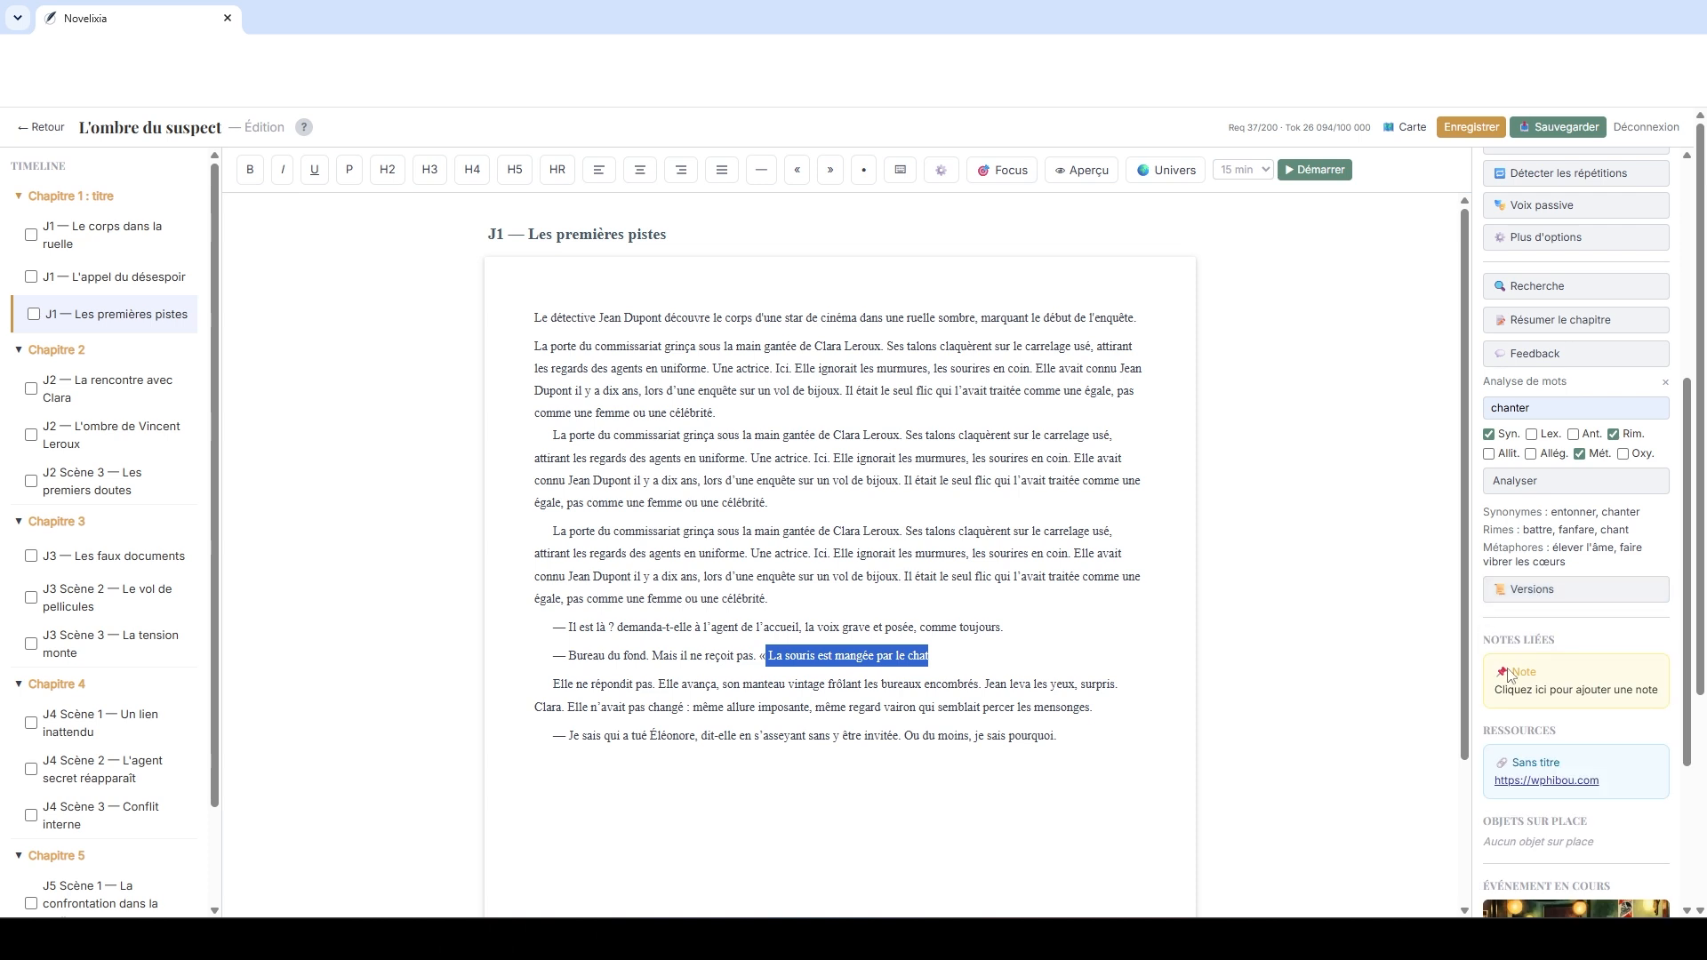
Step: Open the linked note's text for editing, select its placeholder text, and look over the resources listed below it
scroll(1565, 640, down, 3)
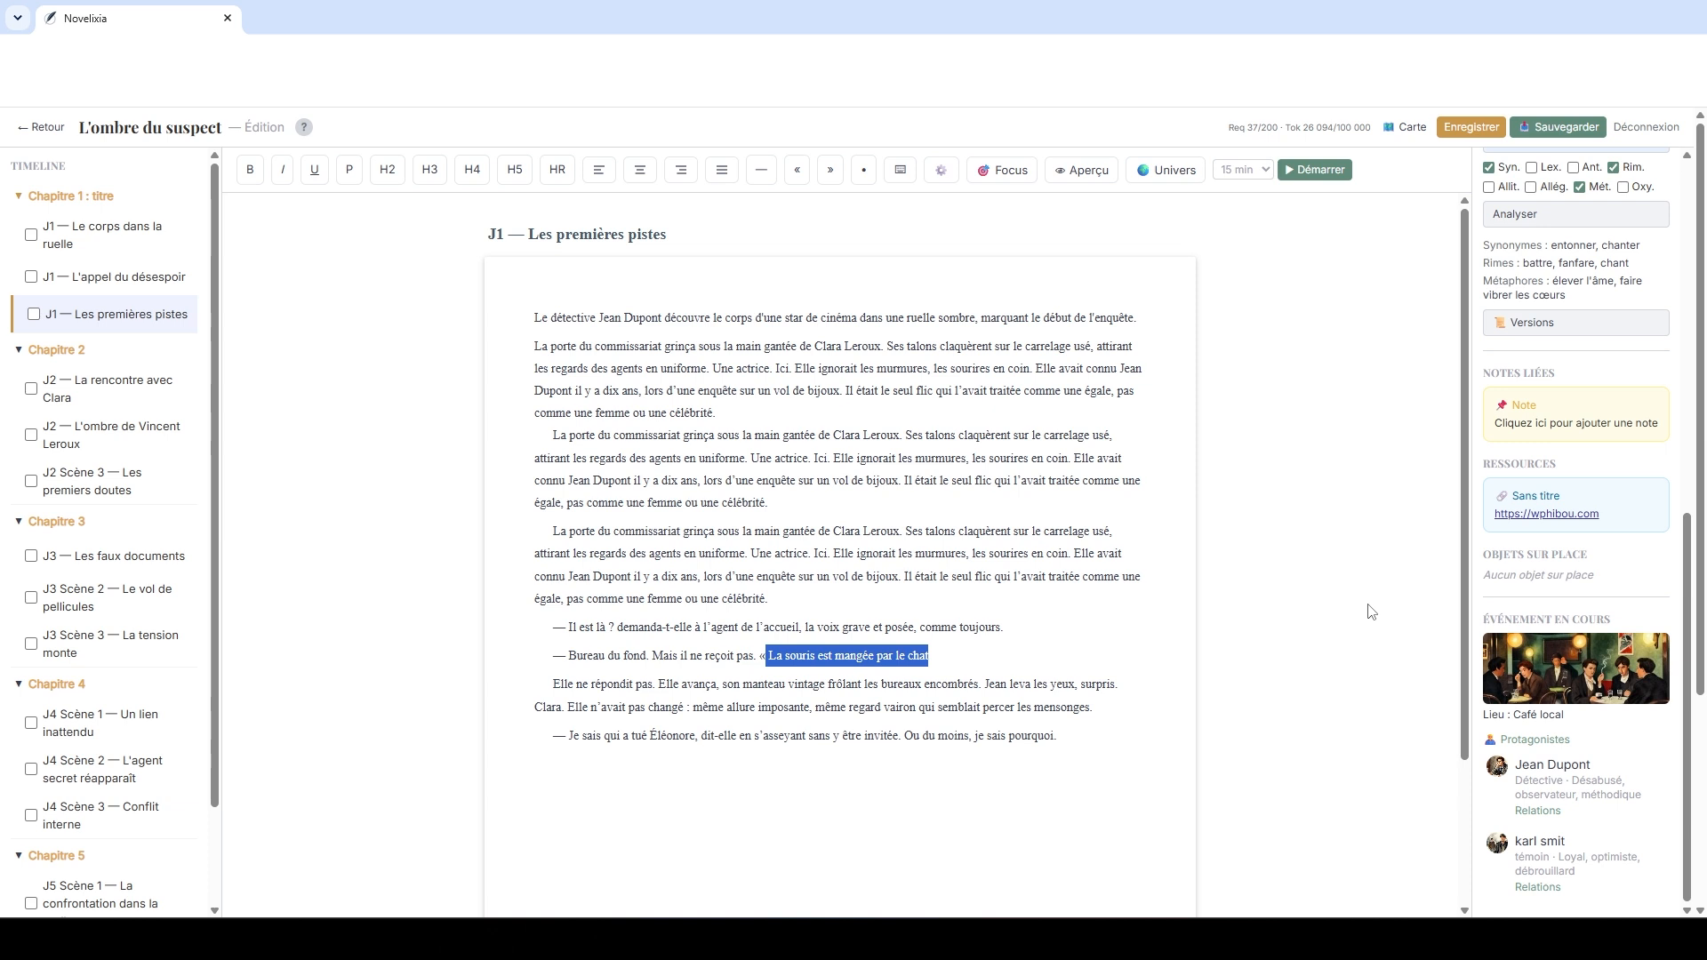
click(1524, 426)
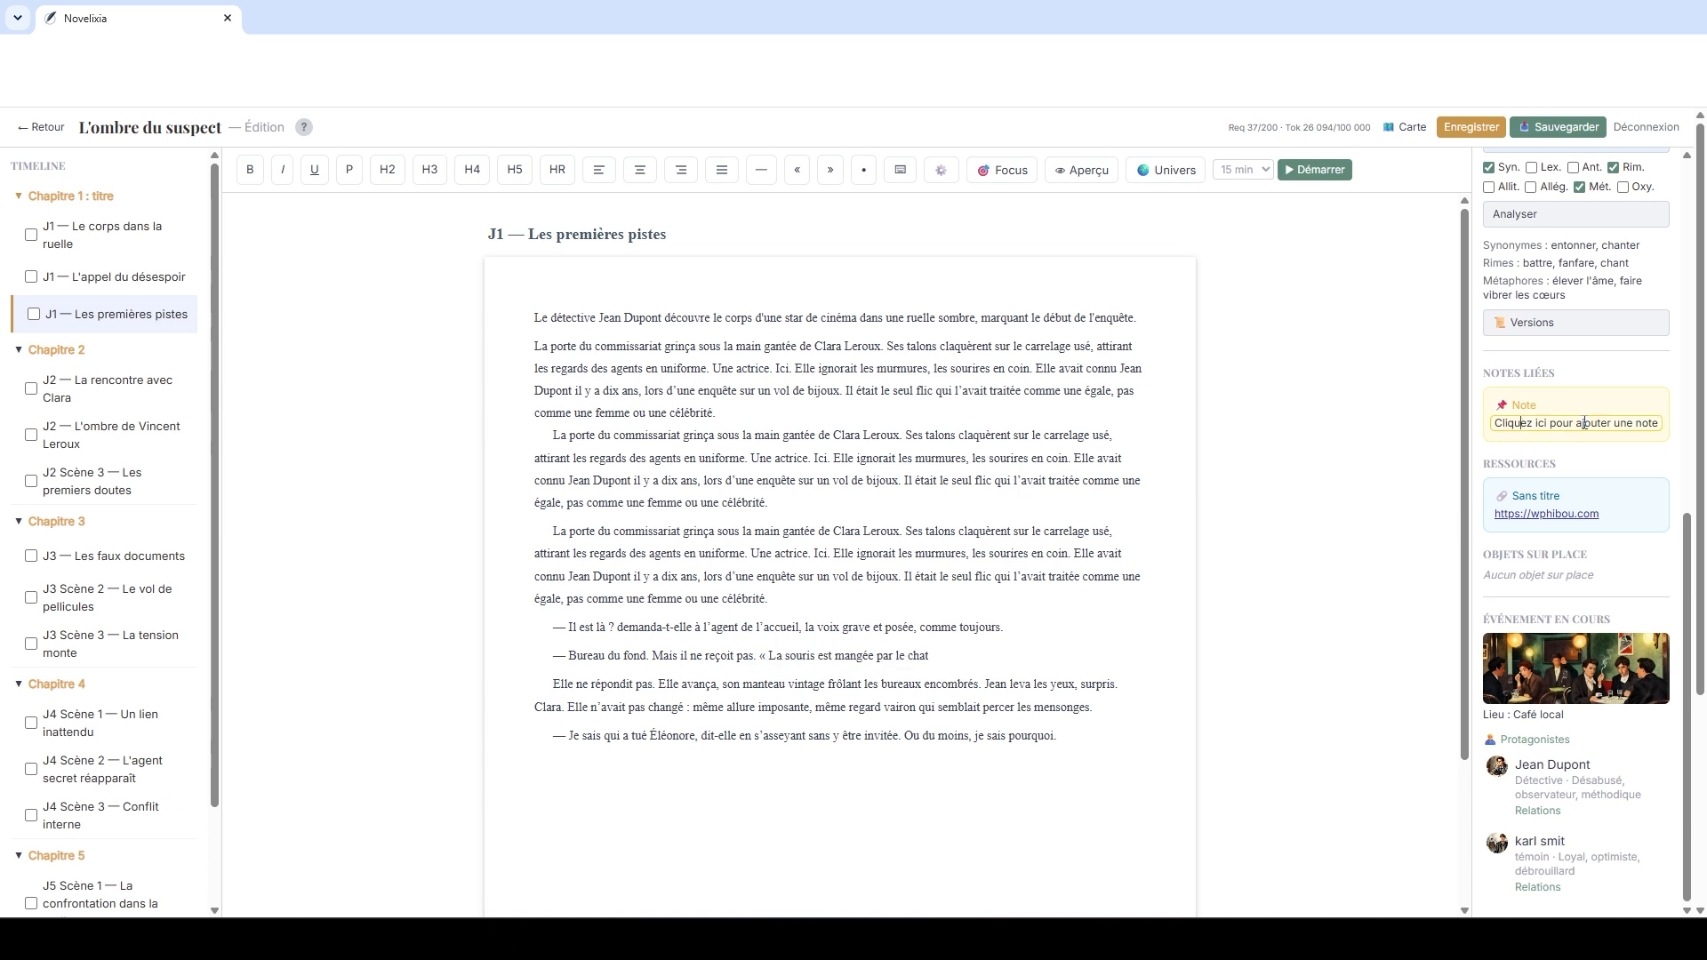
drag(1497, 423, 1660, 424)
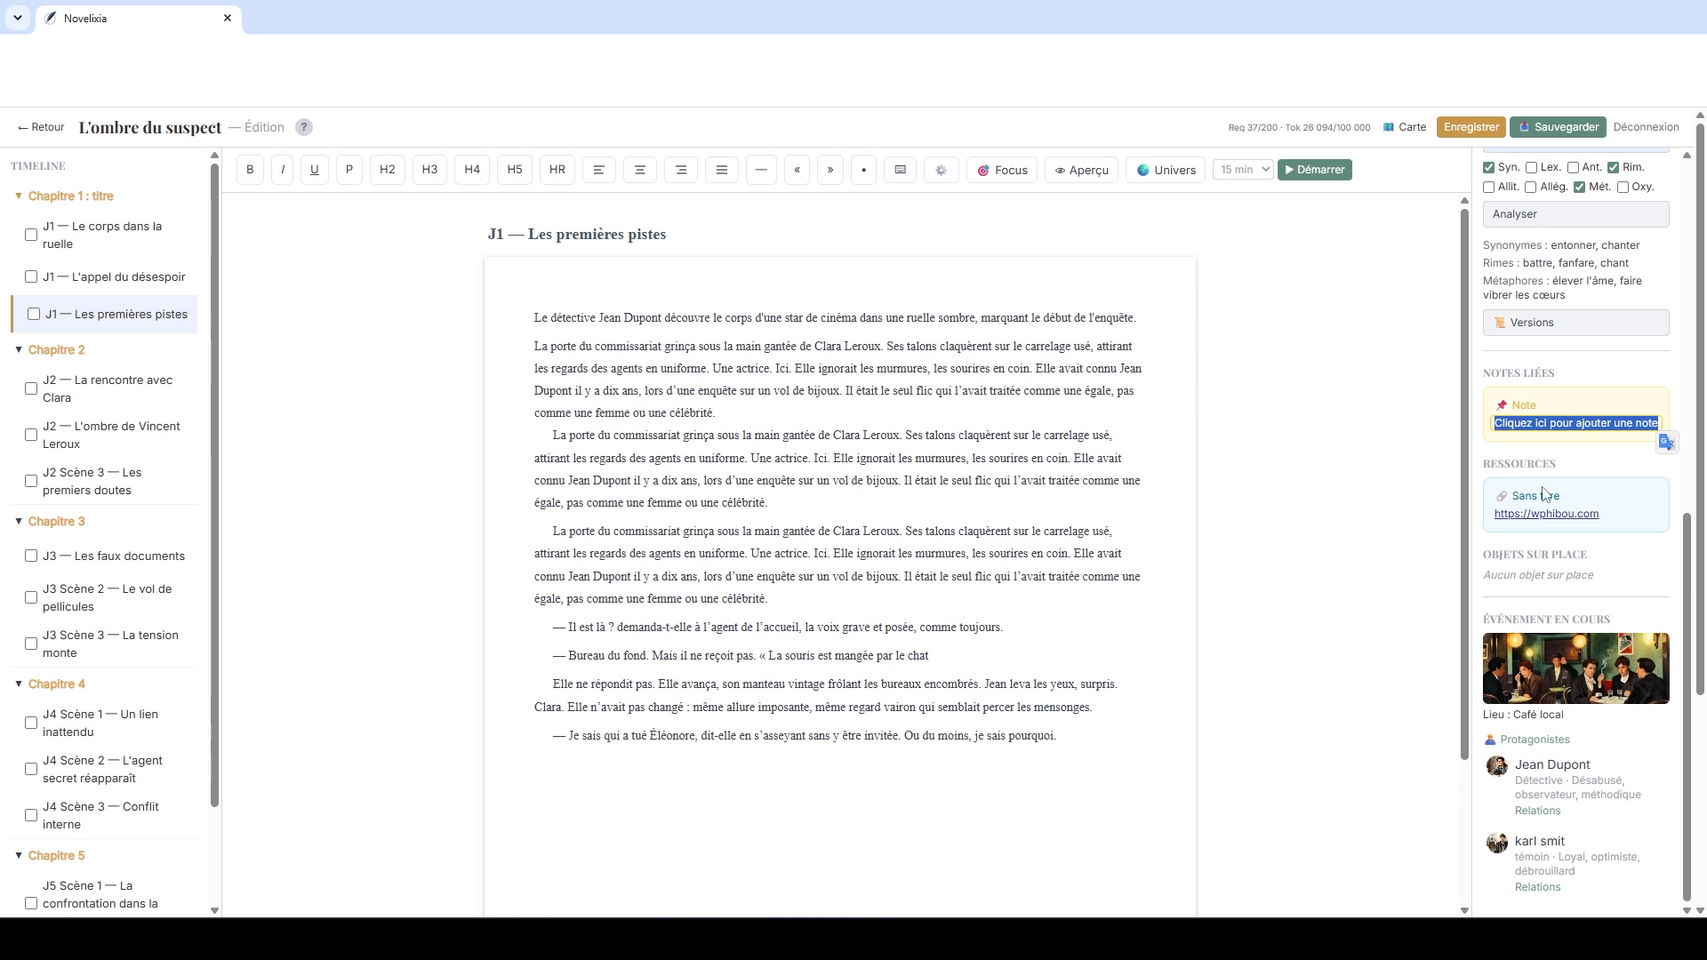
scroll(1545, 495, down, 2)
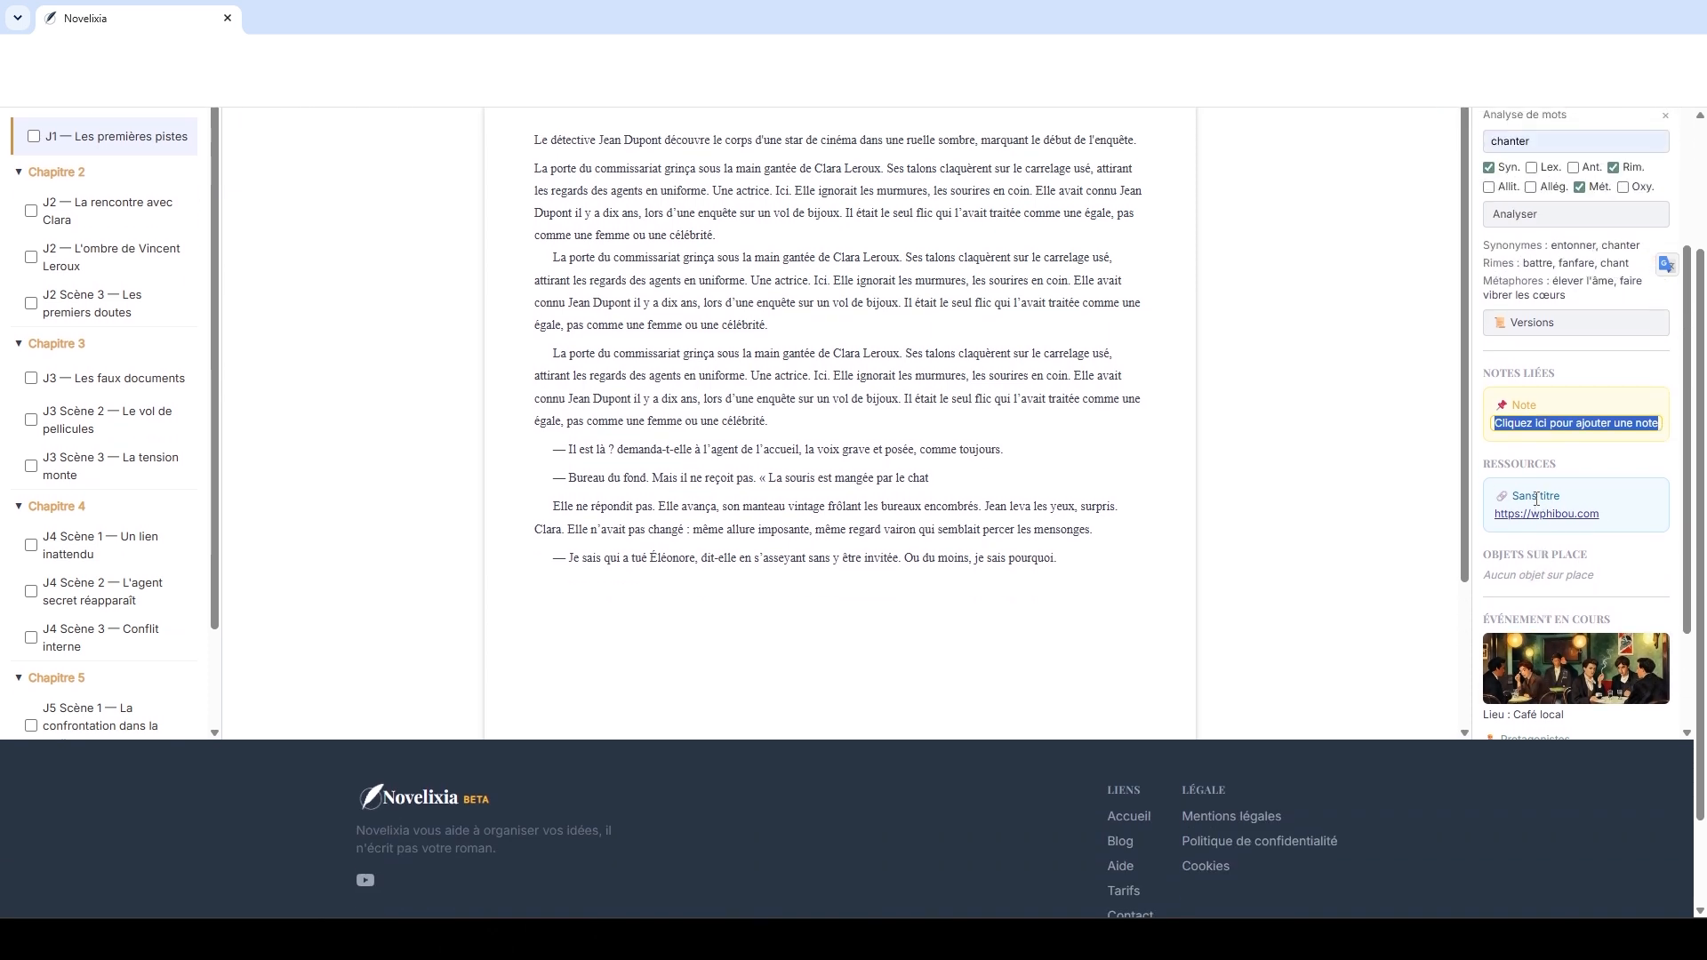
scroll(1537, 498, down, 1)
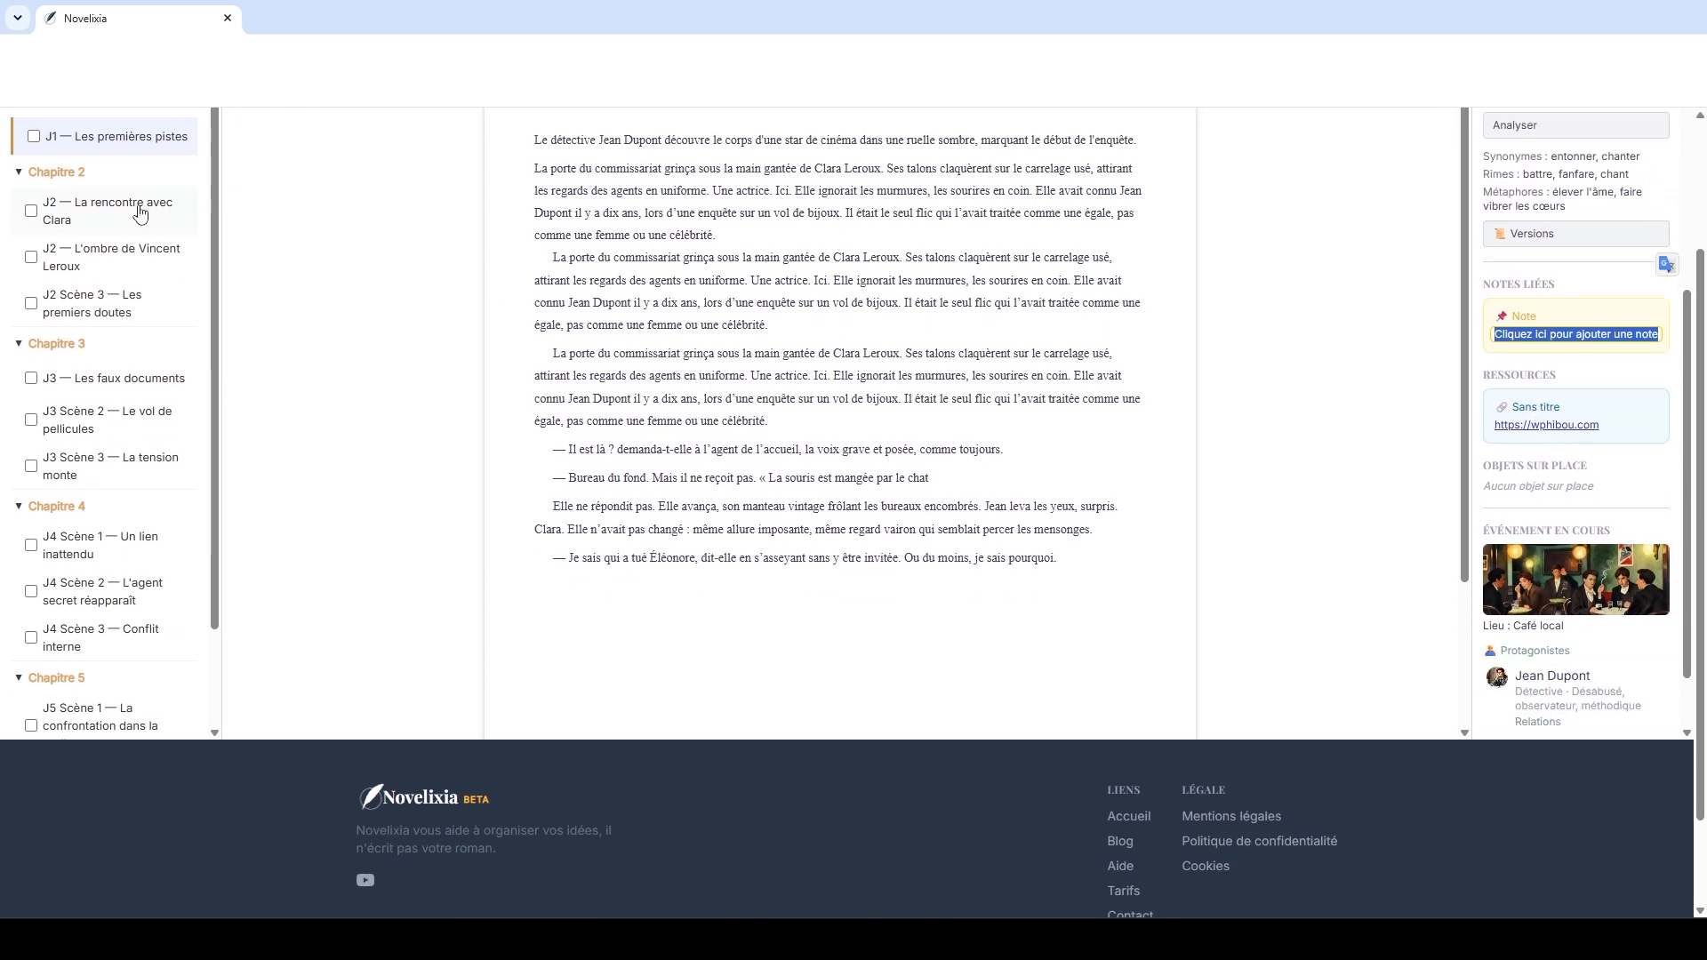
Step: Open the scene "J1 — Le corps dans la ruelle" and view the details of its objects "Verre à whisky" and "Cadavre de l'actrice"
scroll(164, 262, up, 2)
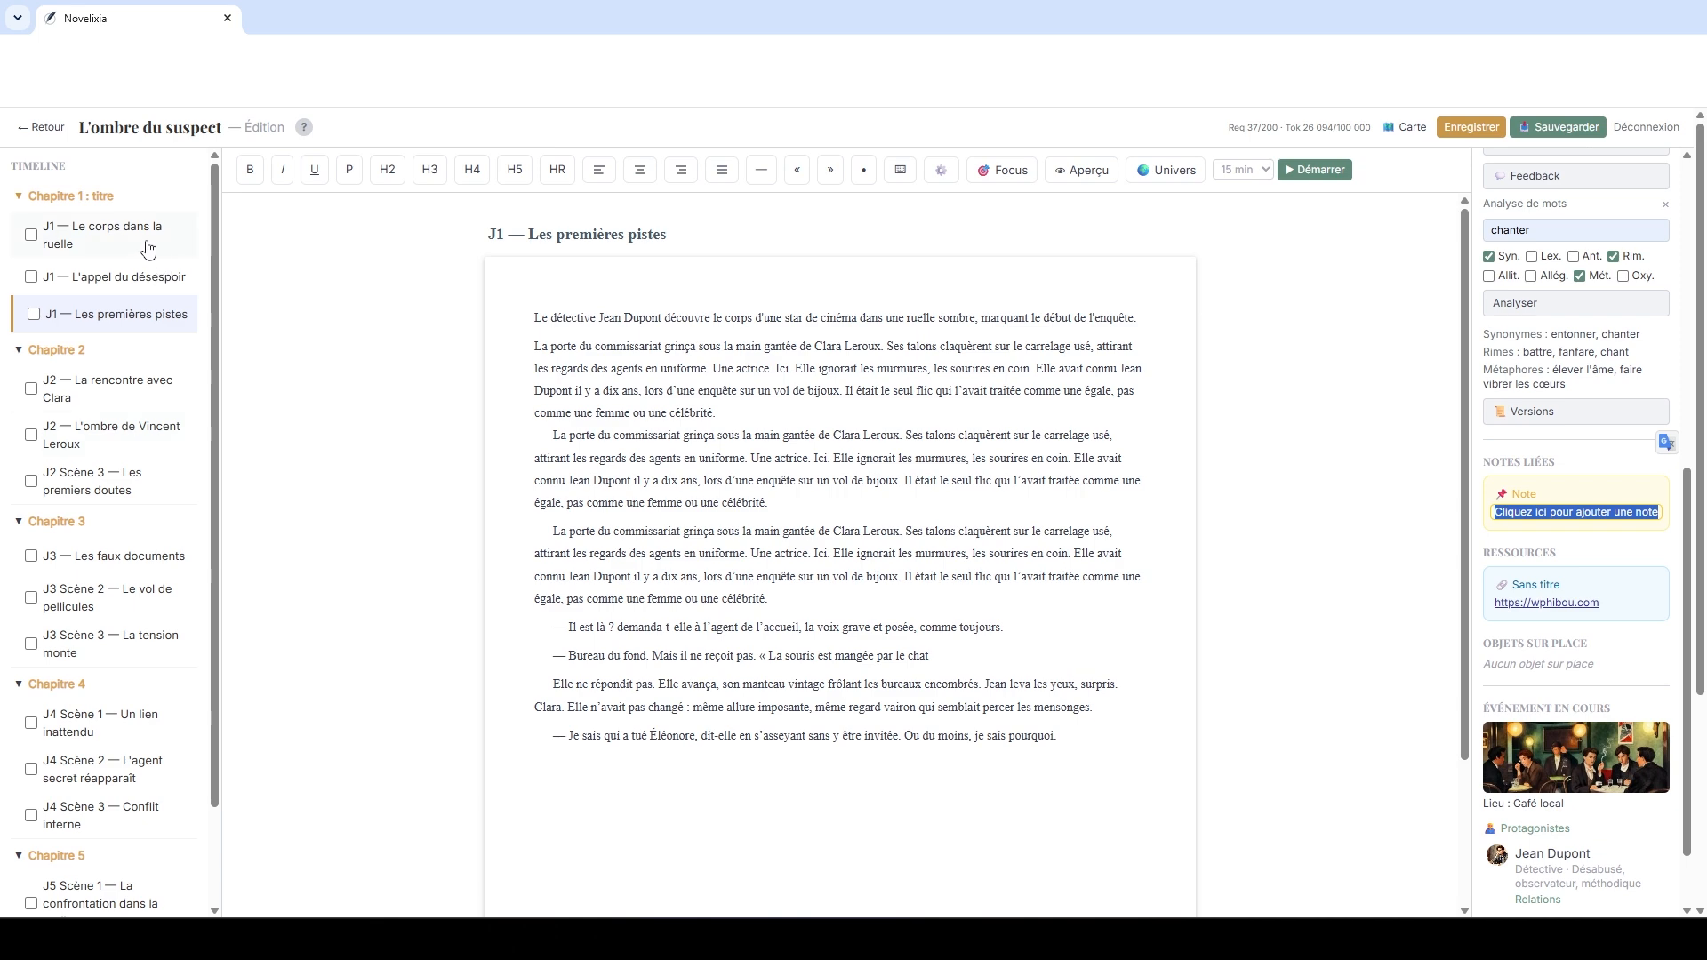
click(148, 249)
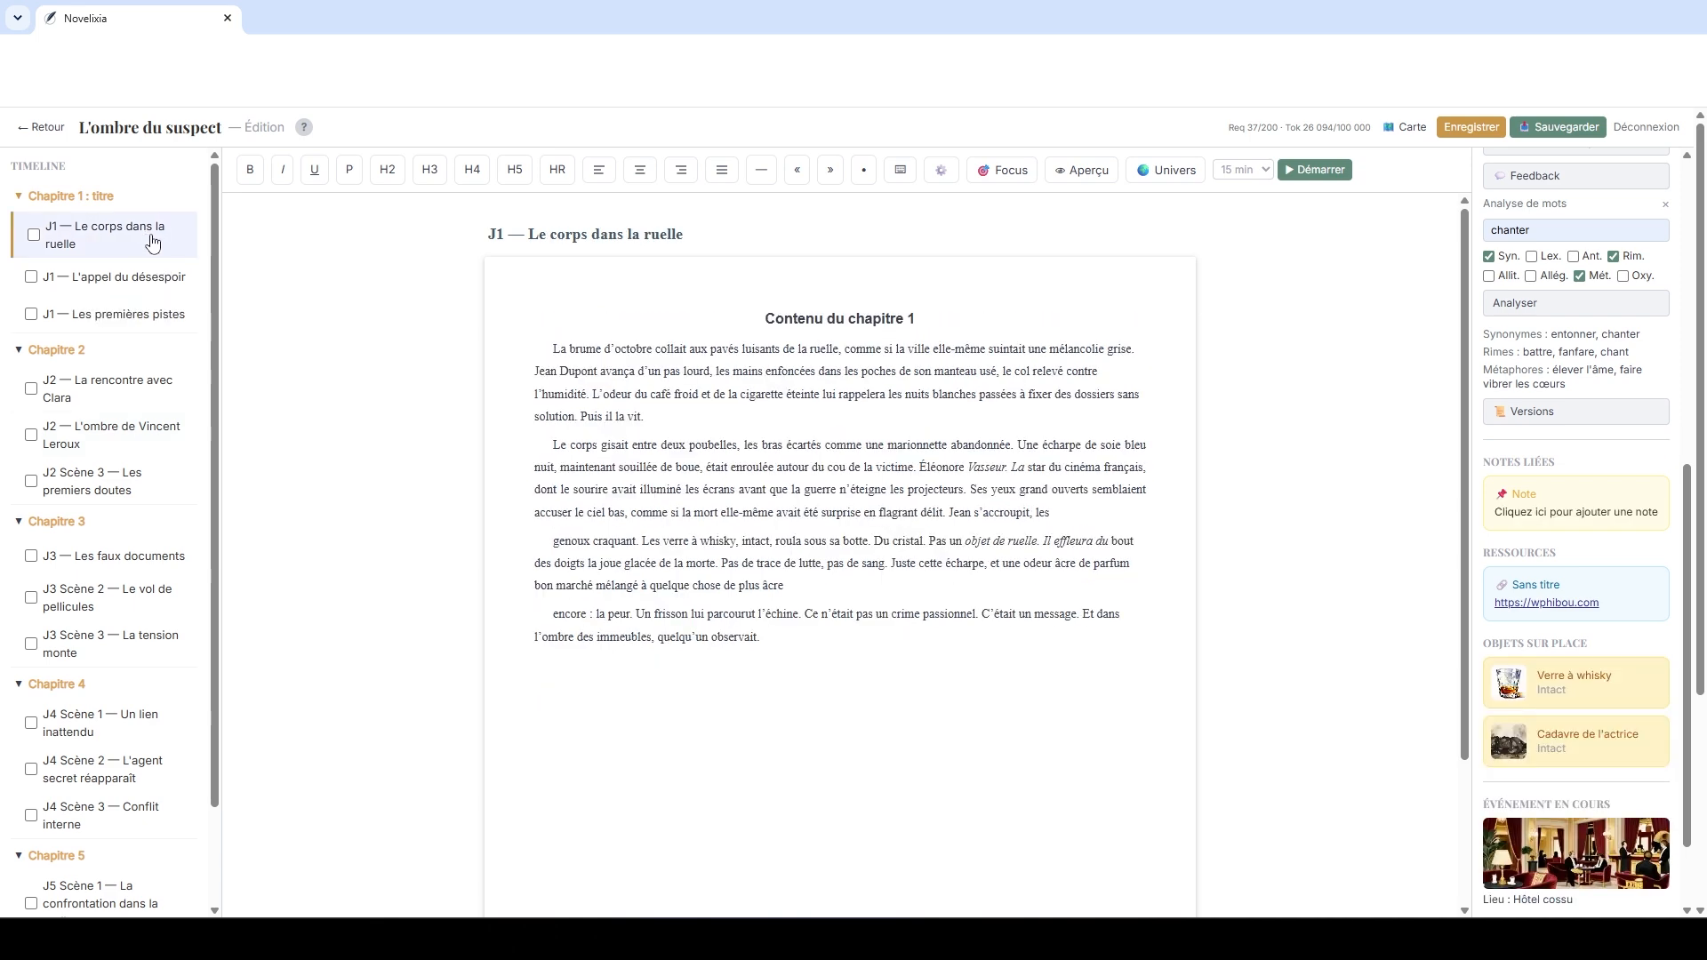
click(1579, 695)
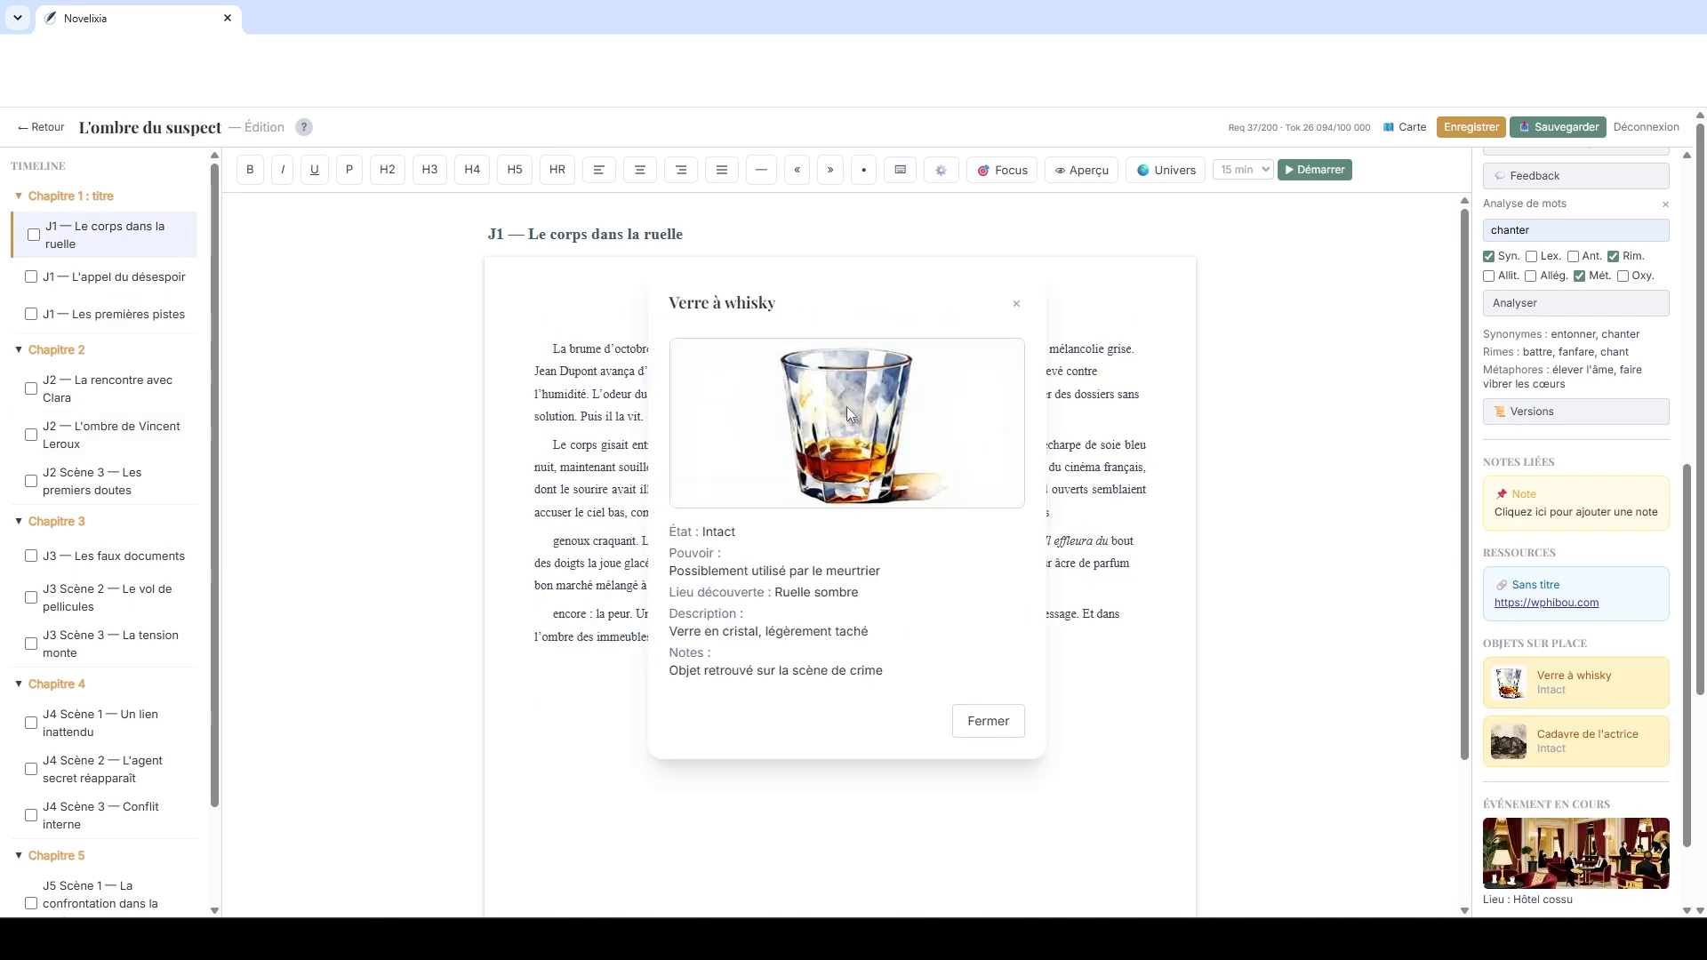
click(998, 731)
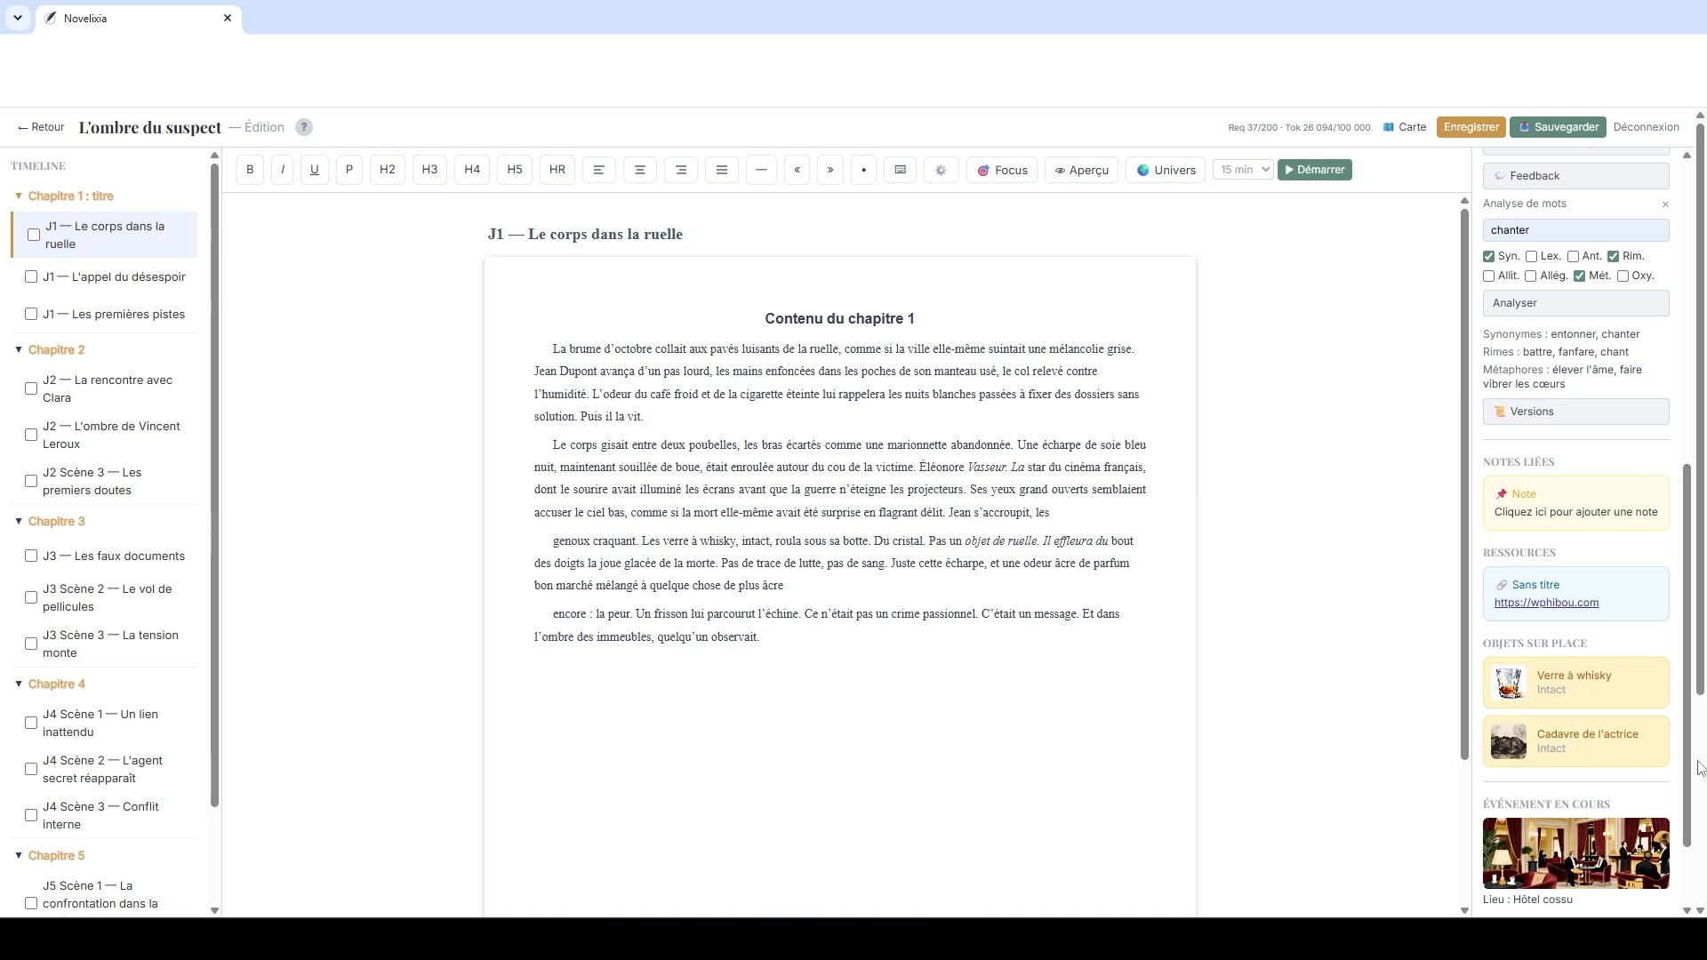
click(1628, 760)
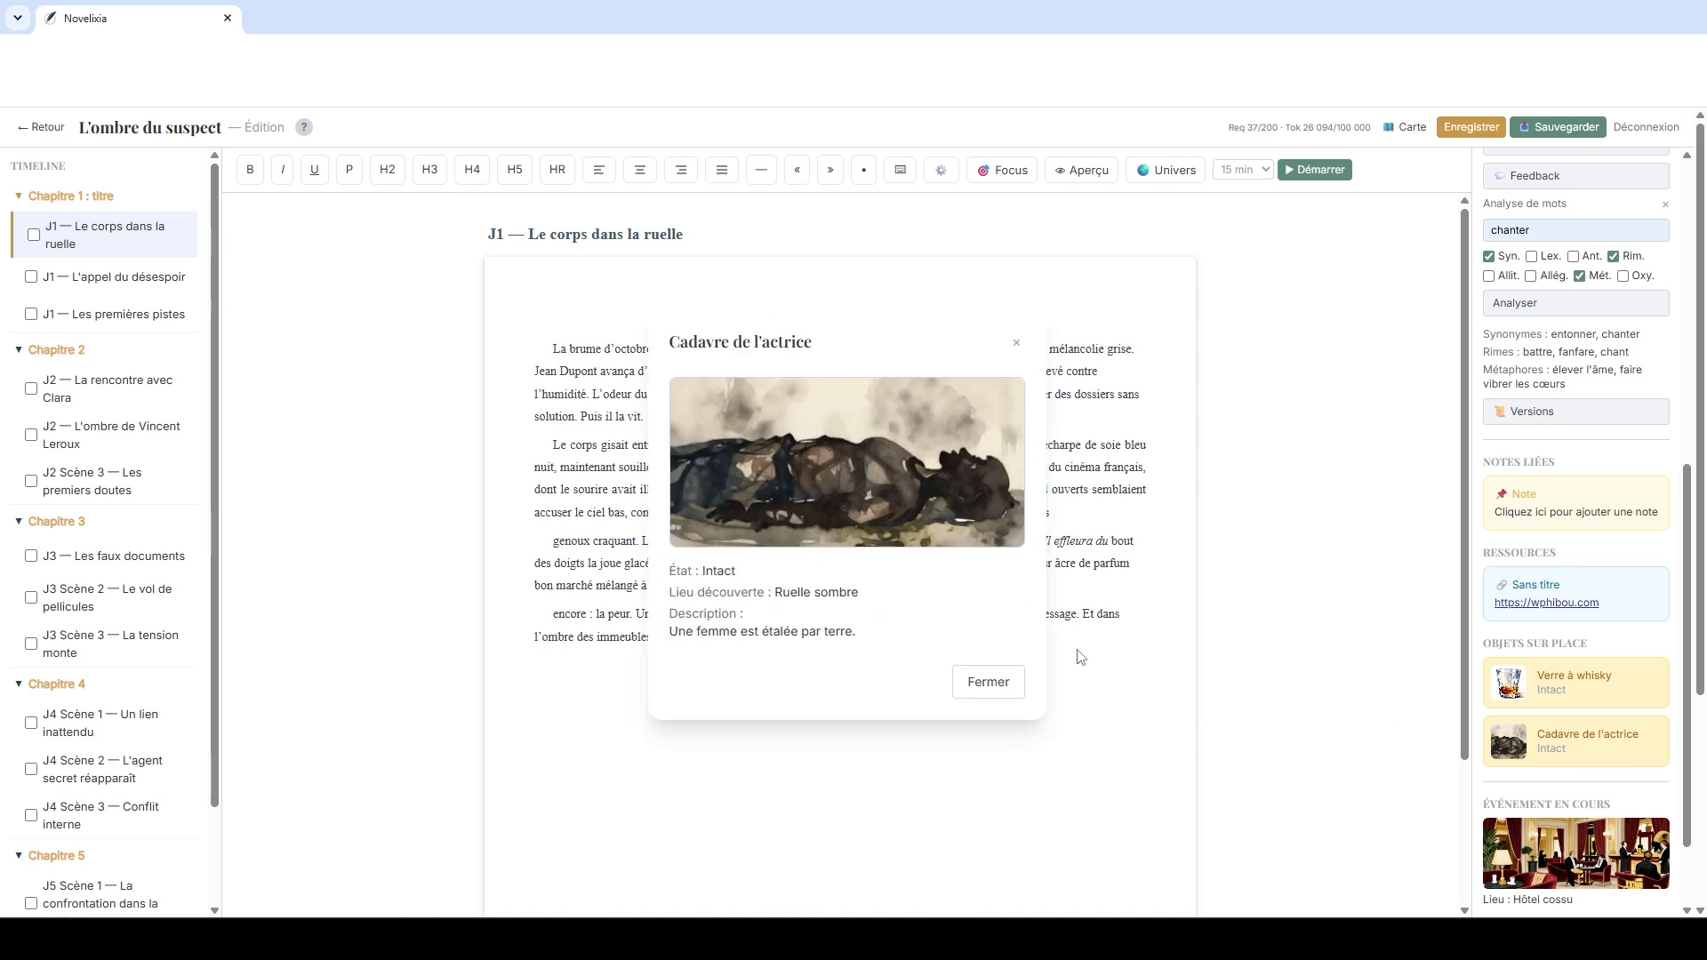
click(1002, 691)
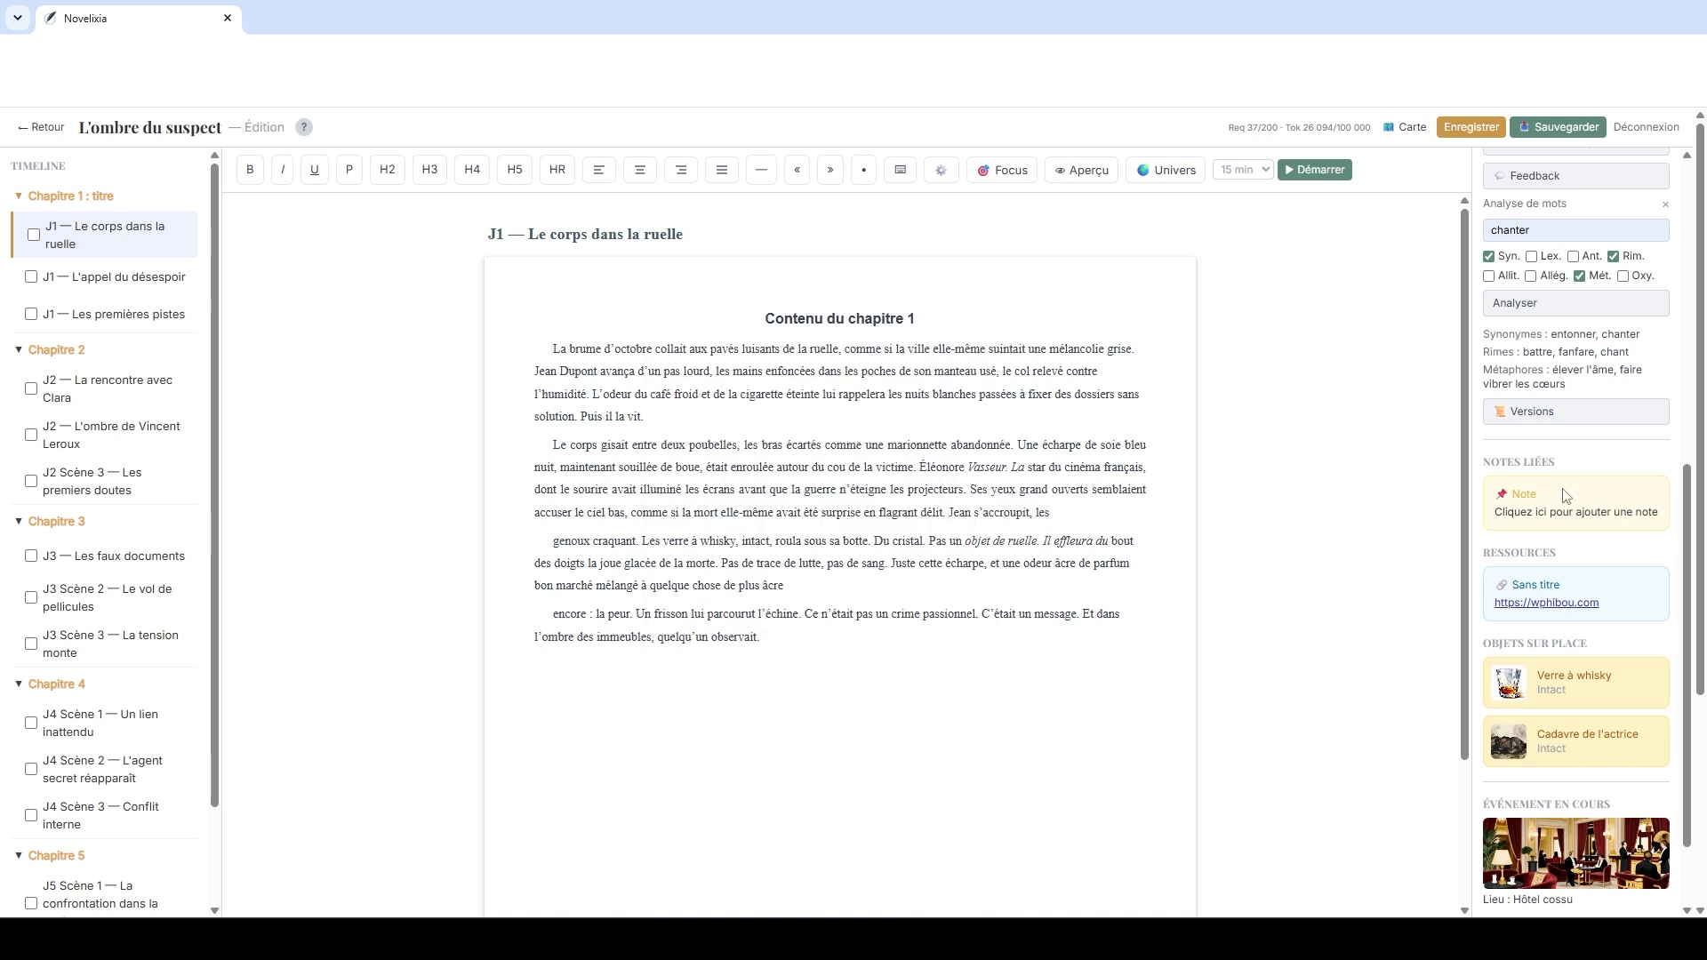
Step: View the details of the current event's location, "Hôtel cossu", and close them
scroll(1555, 647, down, 2)
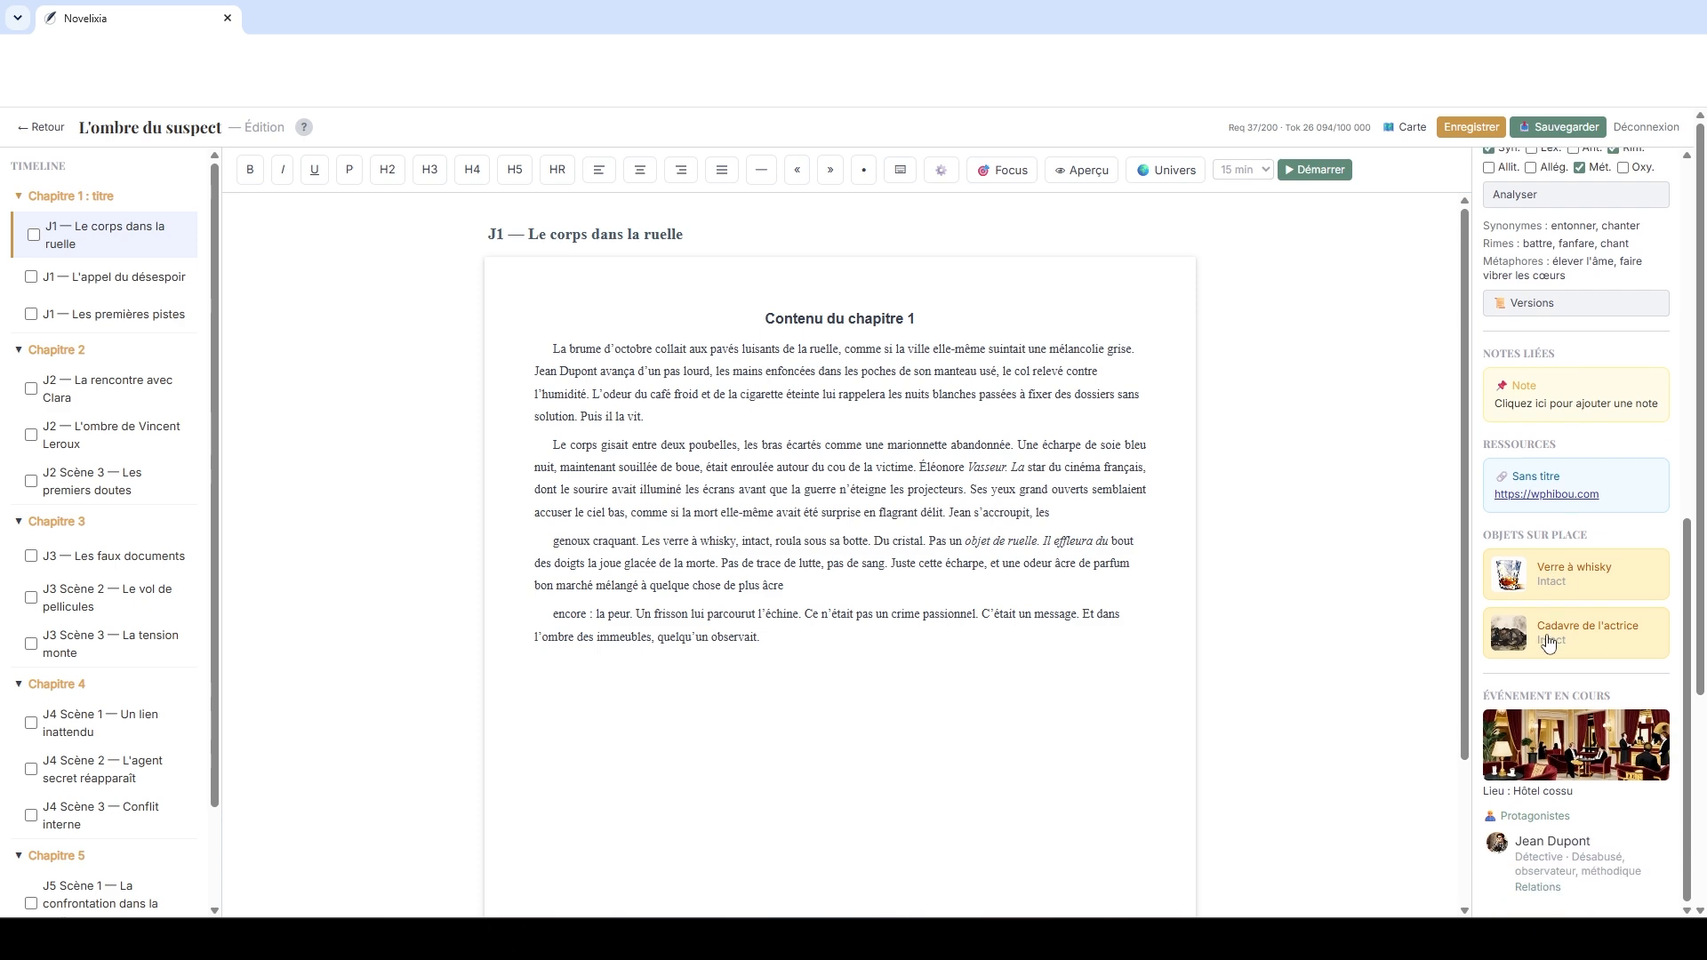
scroll(1549, 642, down, 2)
scroll(1552, 631, up, 2)
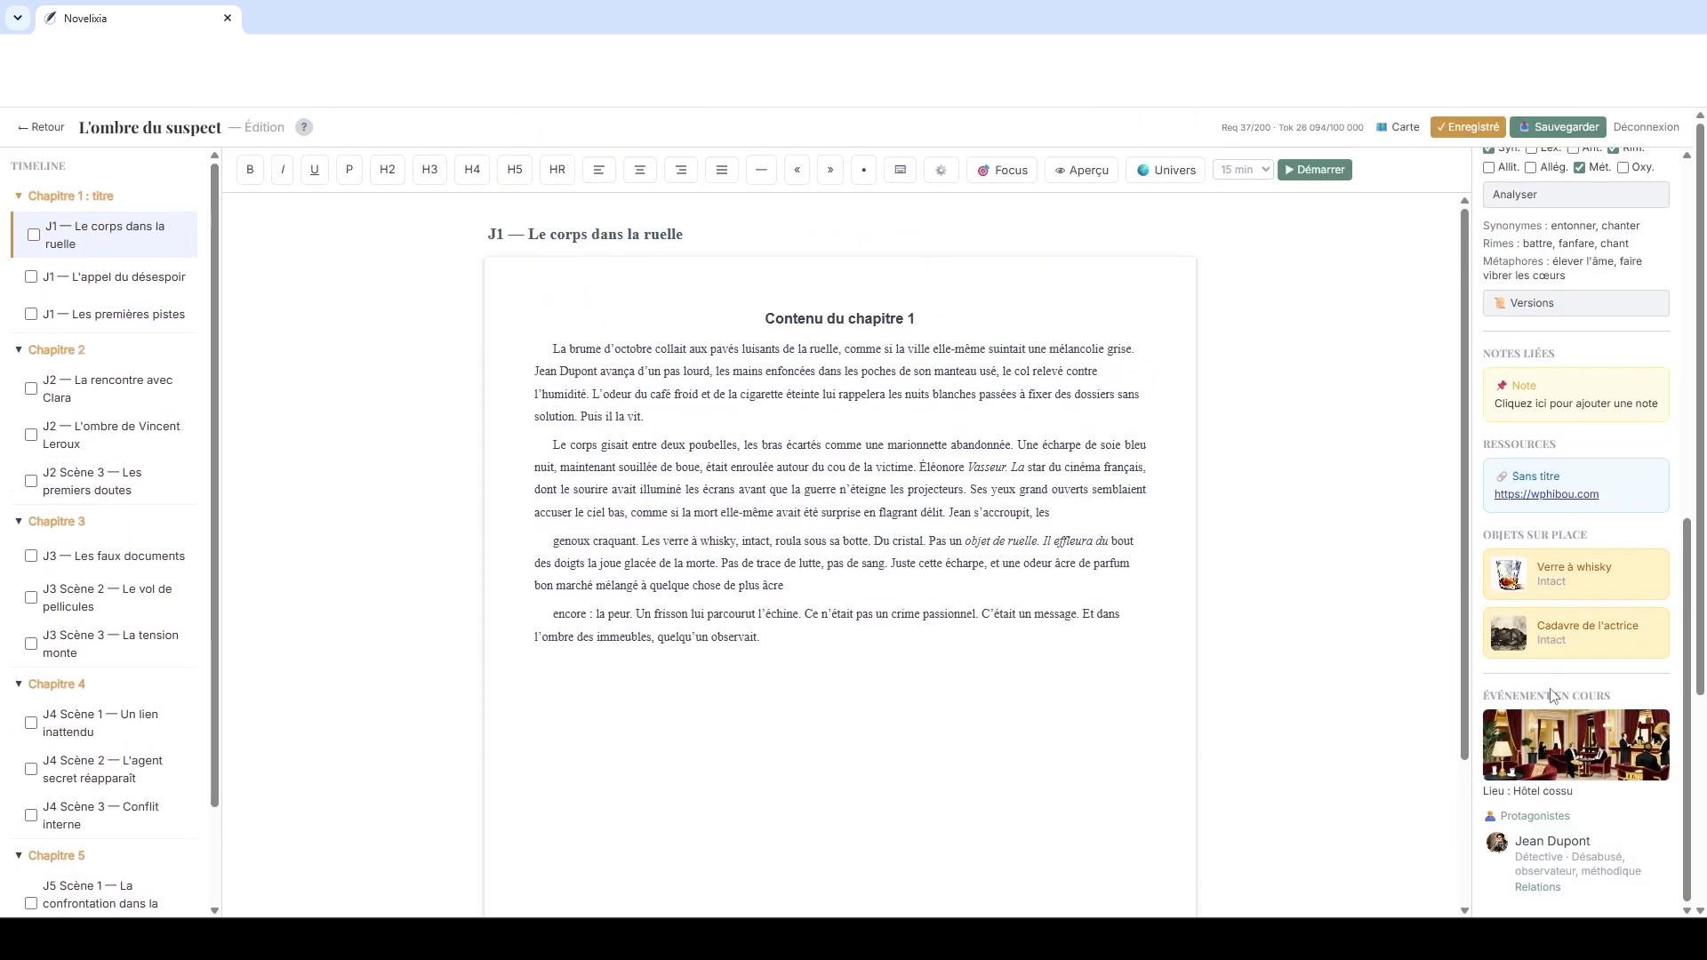
click(1553, 737)
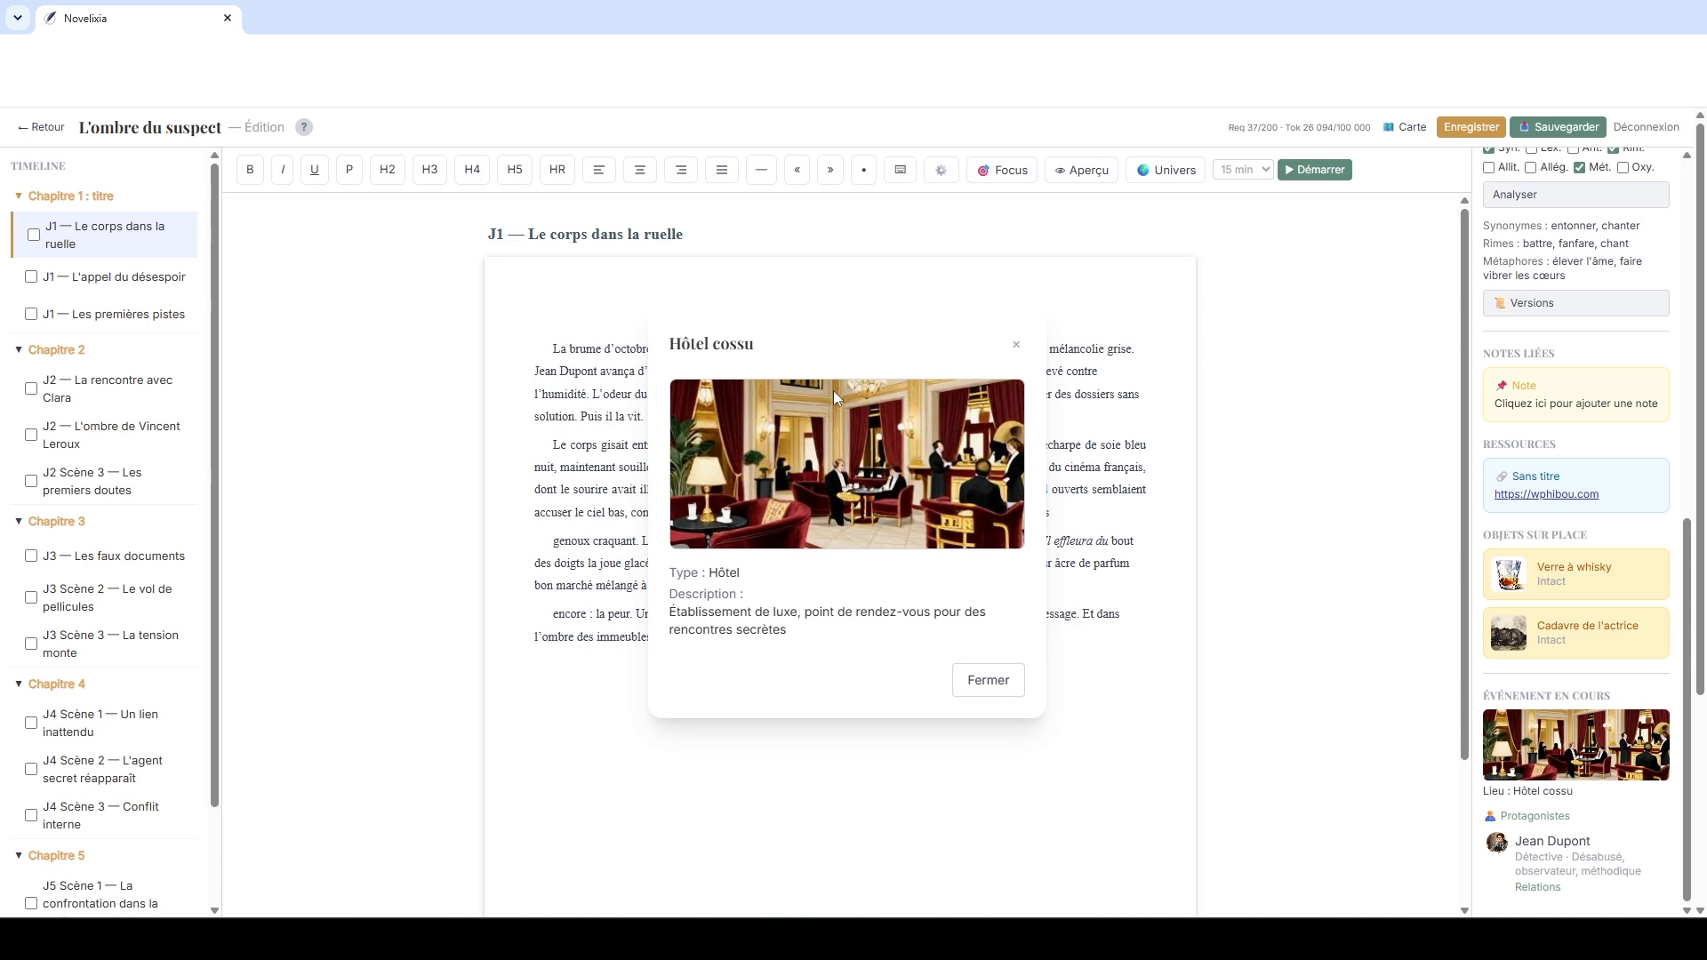
click(988, 681)
Step: Check the event's protagonist, then open "J2 Scène 3 — Les premiers doutes" and examine its current event's location and protagonist
scroll(1601, 743, down, 2)
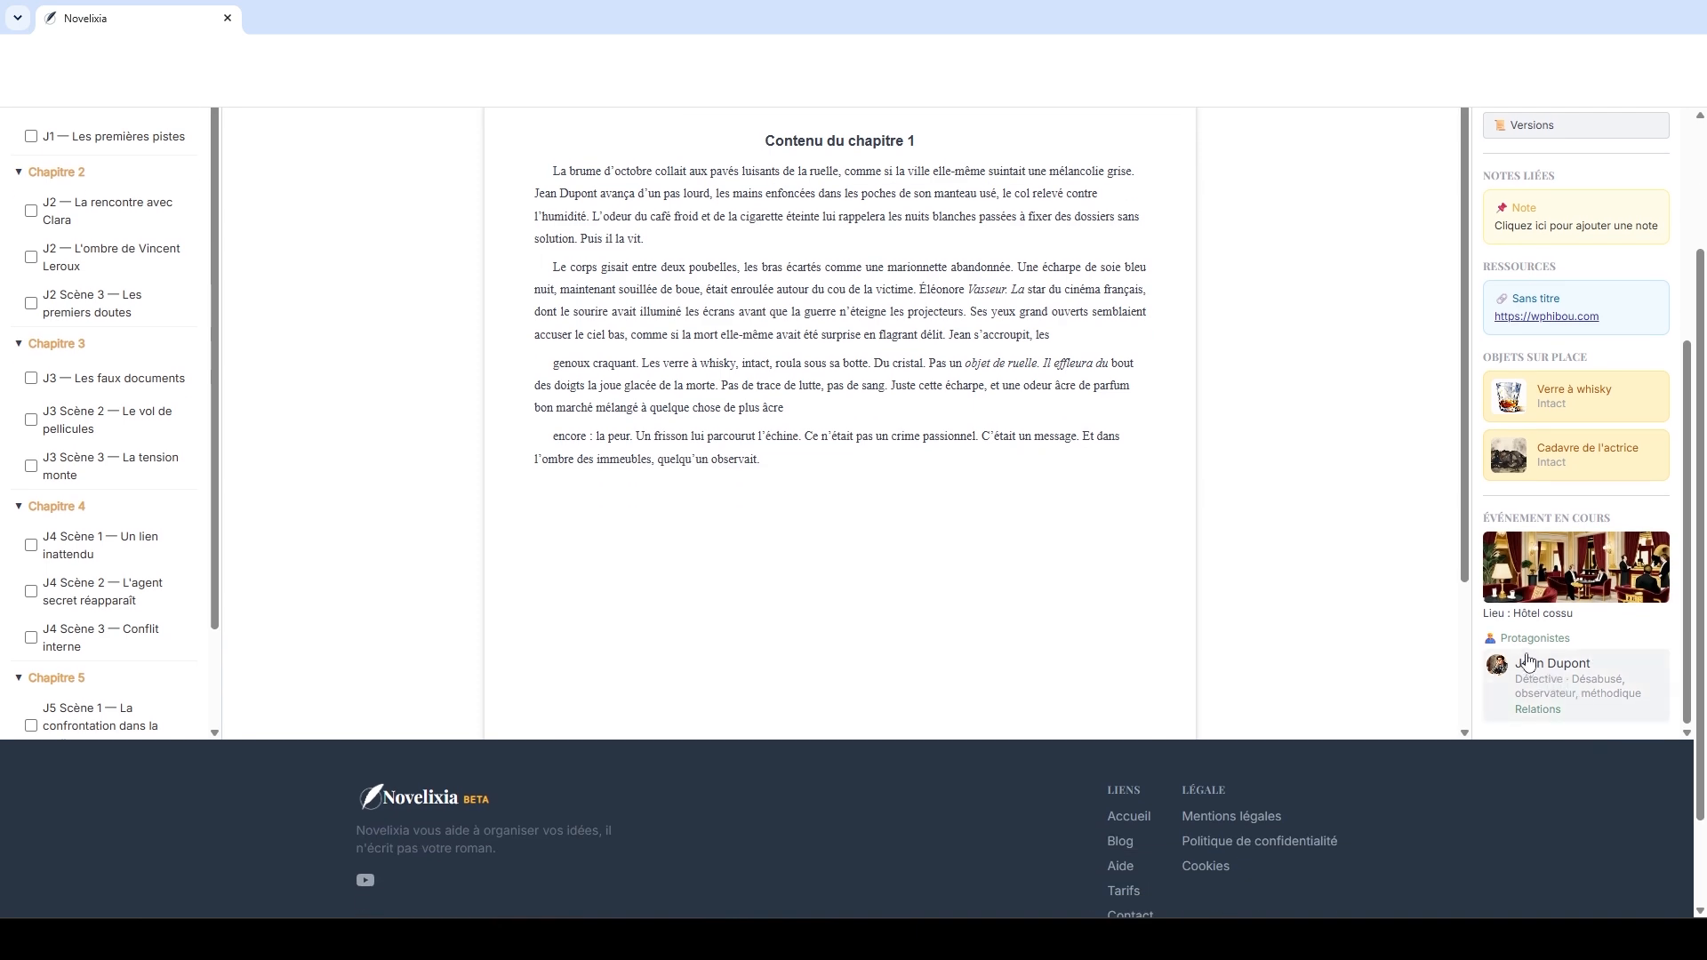
scroll(288, 277, up, 2)
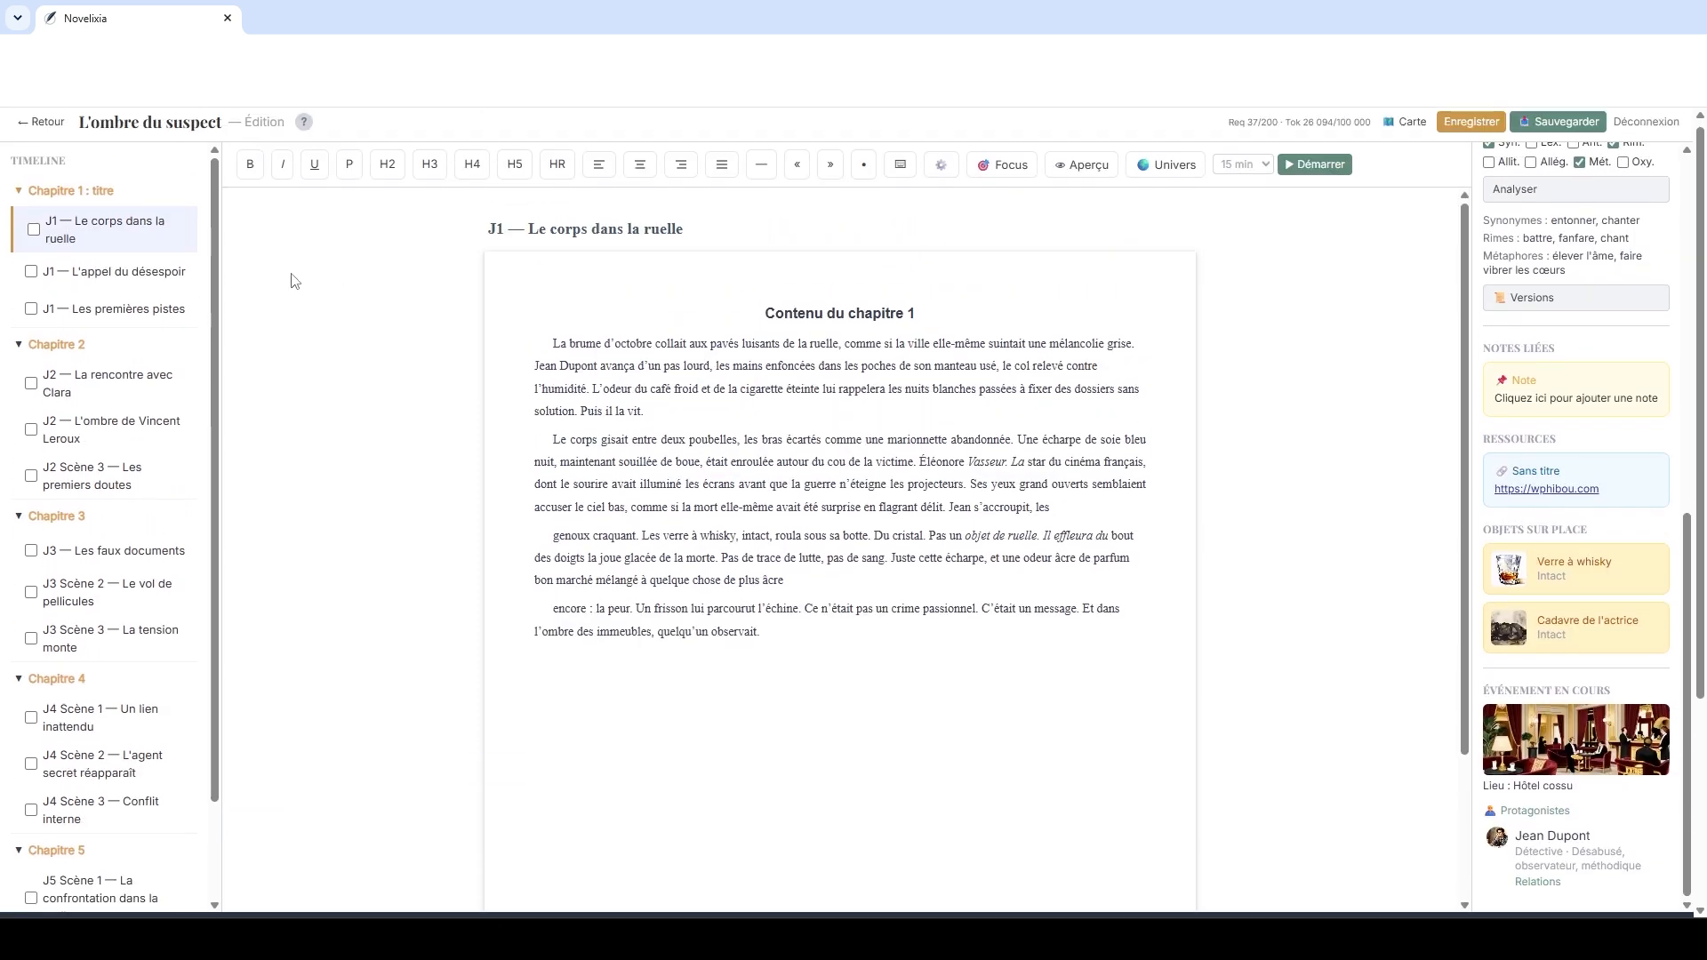
scroll(303, 298, down, 2)
scroll(1566, 608, down, 2)
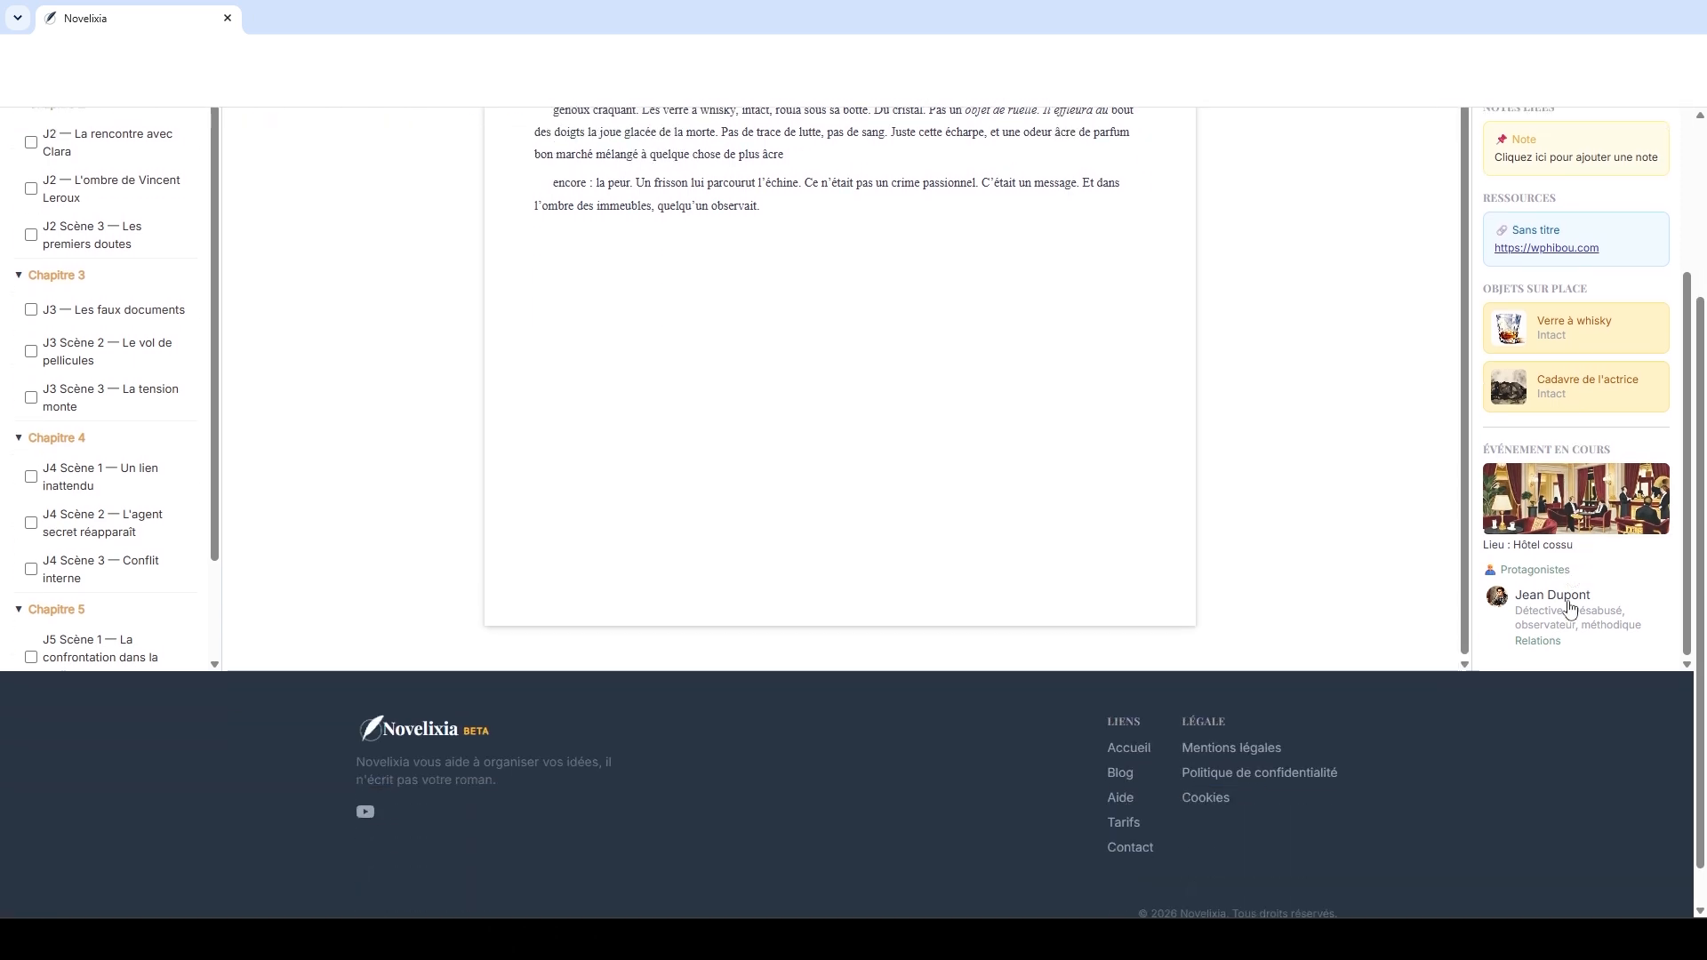
scroll(1568, 604, up, 2)
click(94, 480)
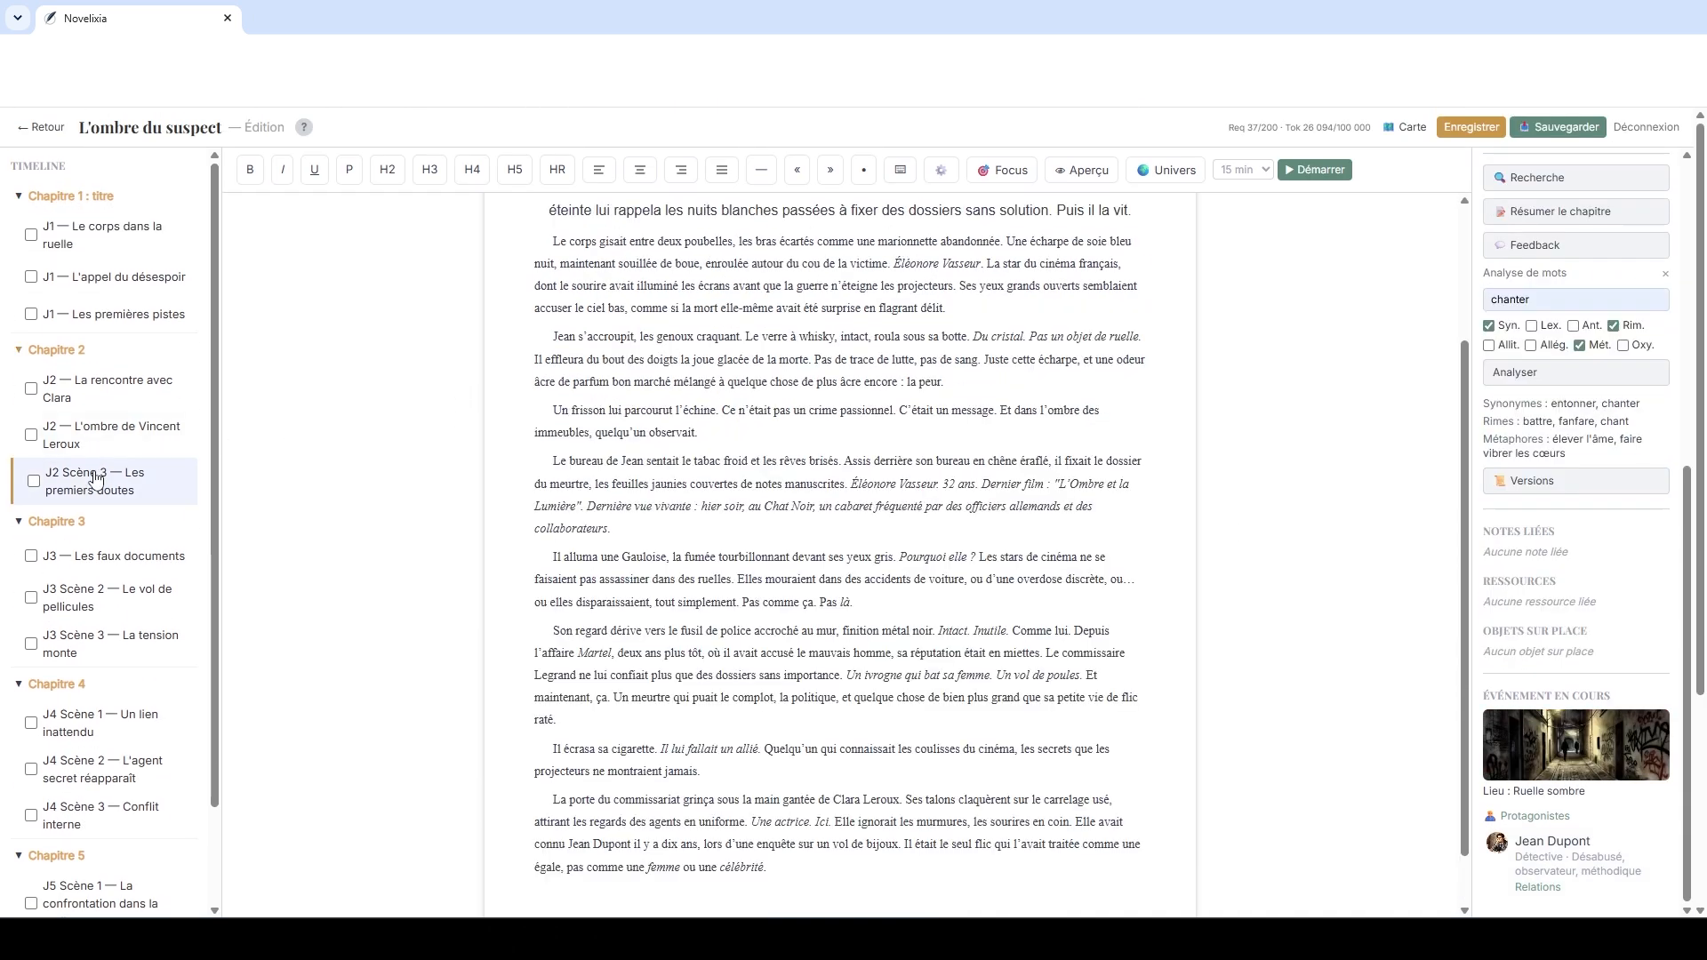
scroll(1455, 431, down, 1)
scroll(1470, 499, down, 2)
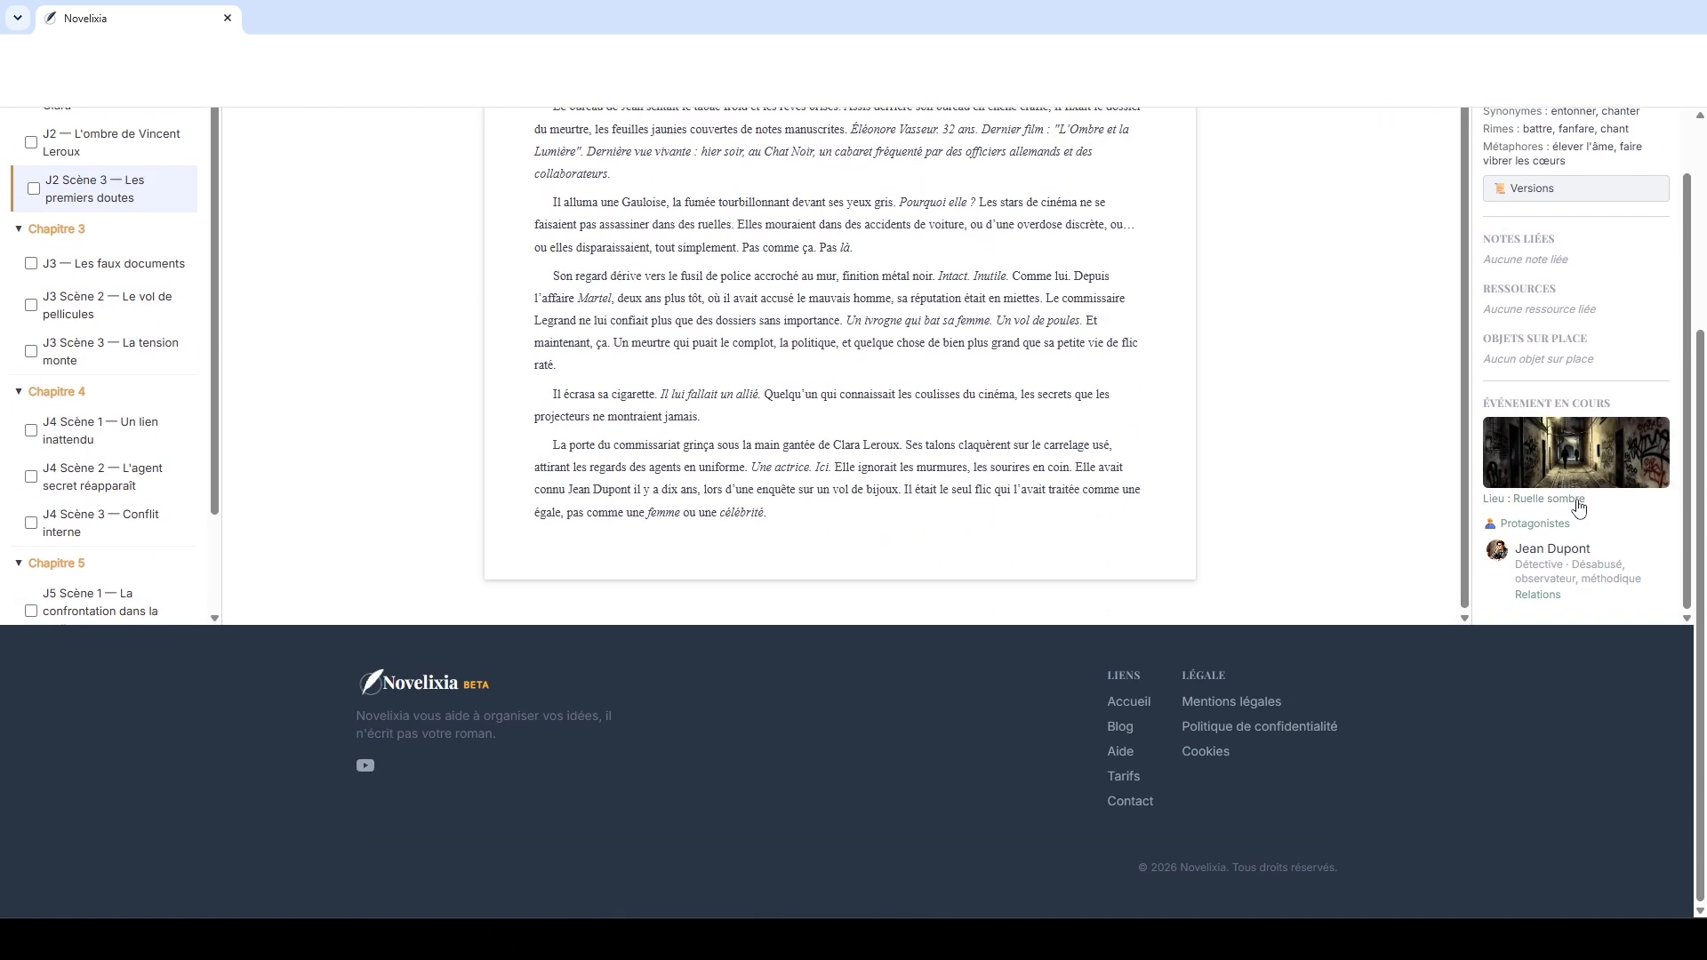
Step: Open the second scene of Chapitre 2 and examine the location, protagonists and antagonists of its current event
scroll(1572, 512, up, 2)
click(136, 427)
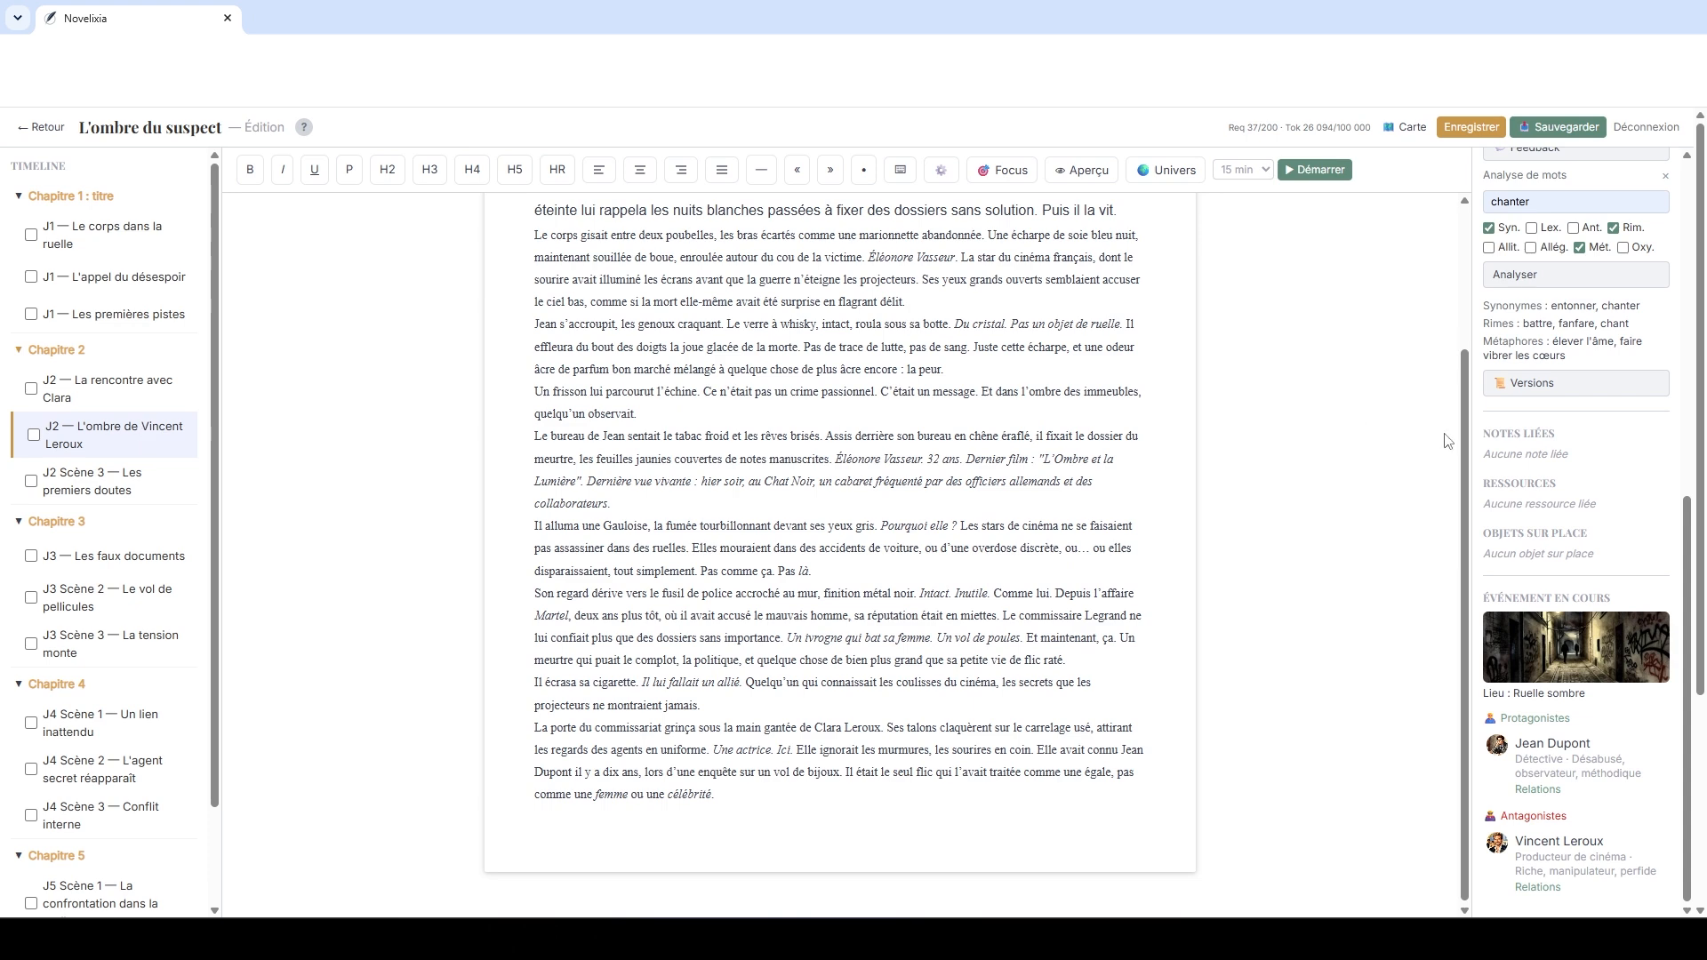
scroll(1567, 485, down, 3)
scroll(1566, 488, up, 3)
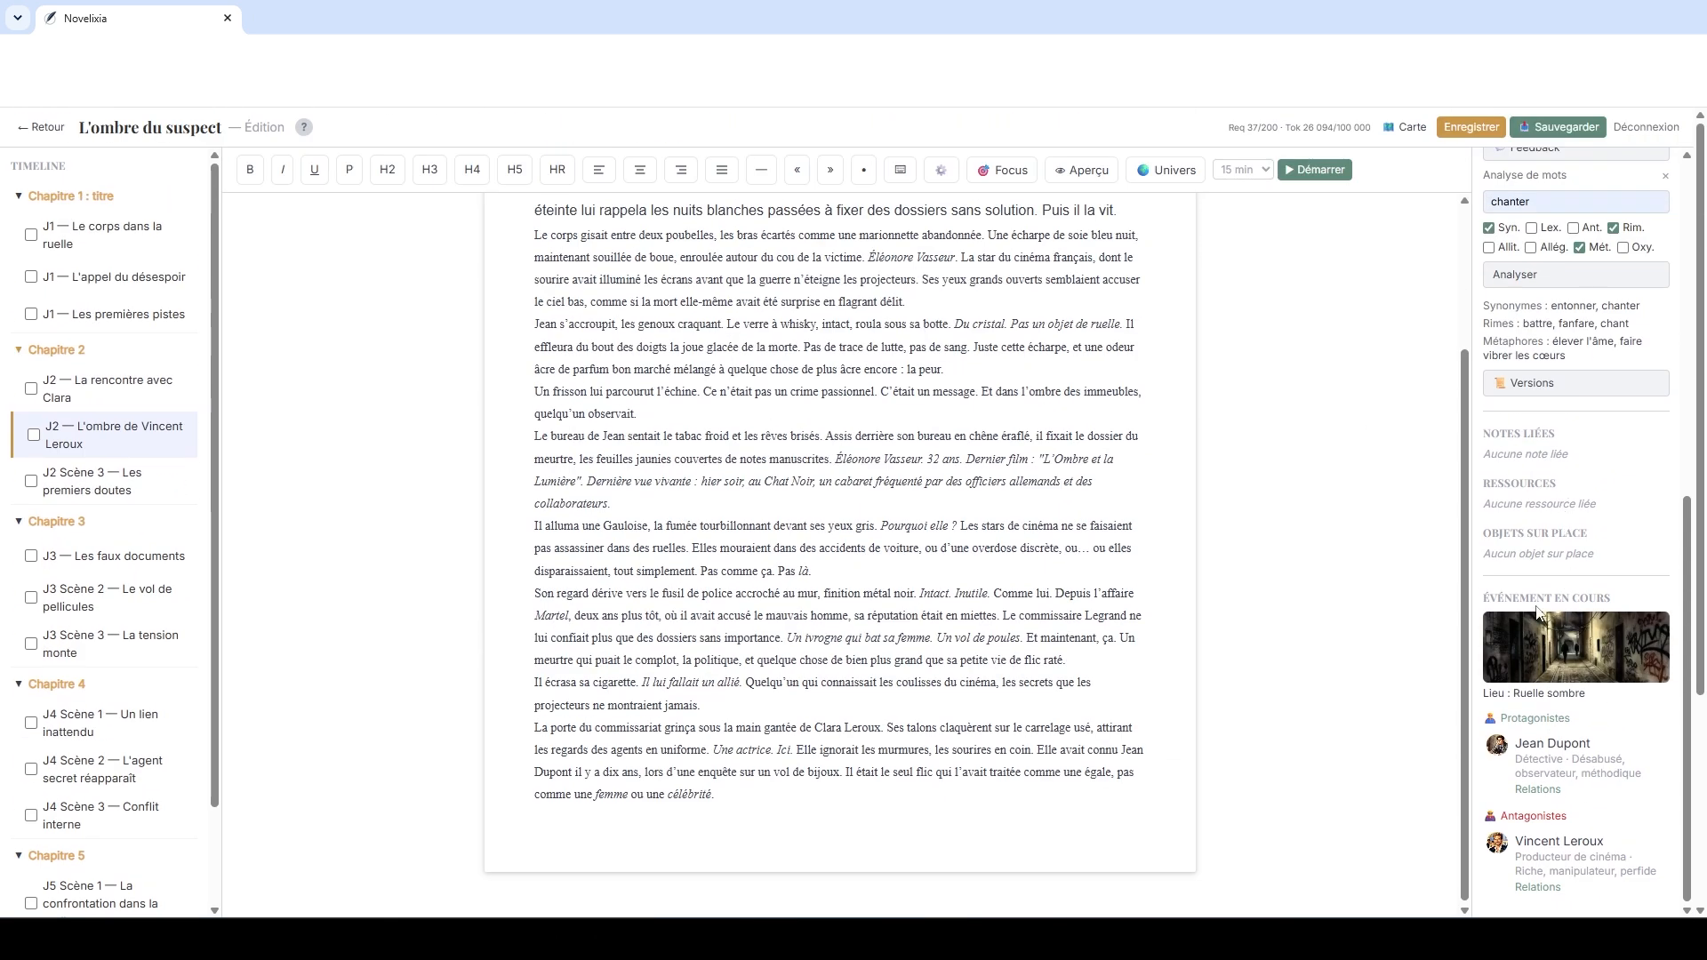
Step: Open the detective protagonist's character sheet, read it through to the biography and objective, and close it
right_click(1536, 757)
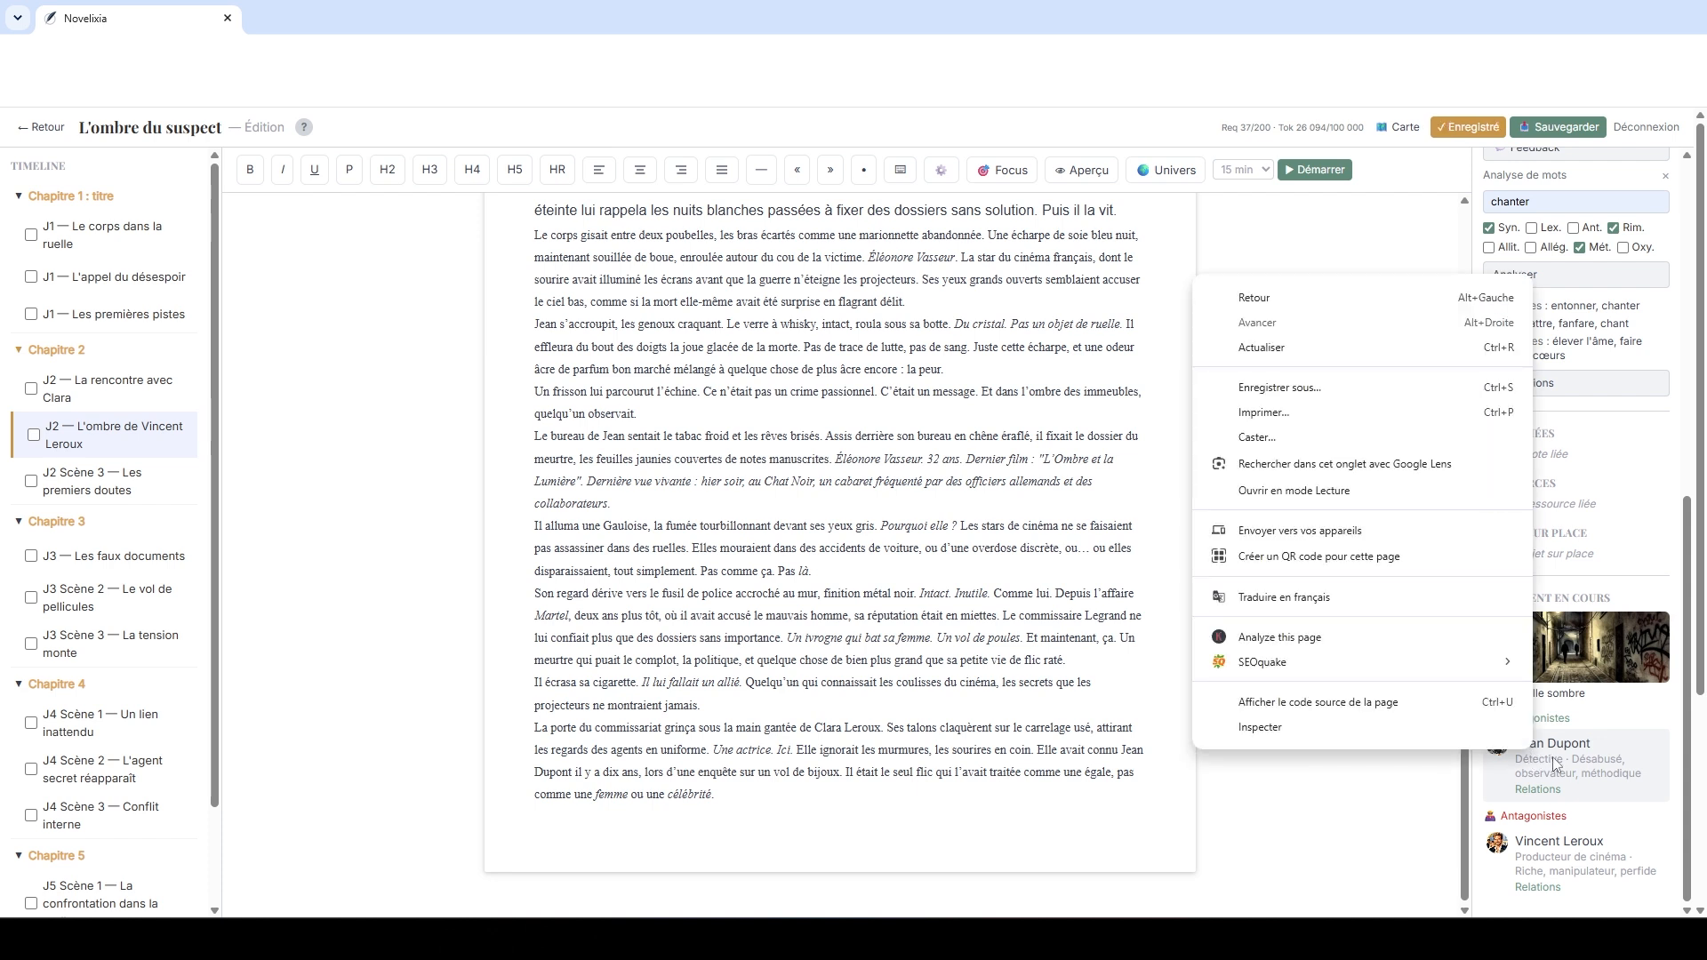
click(1570, 770)
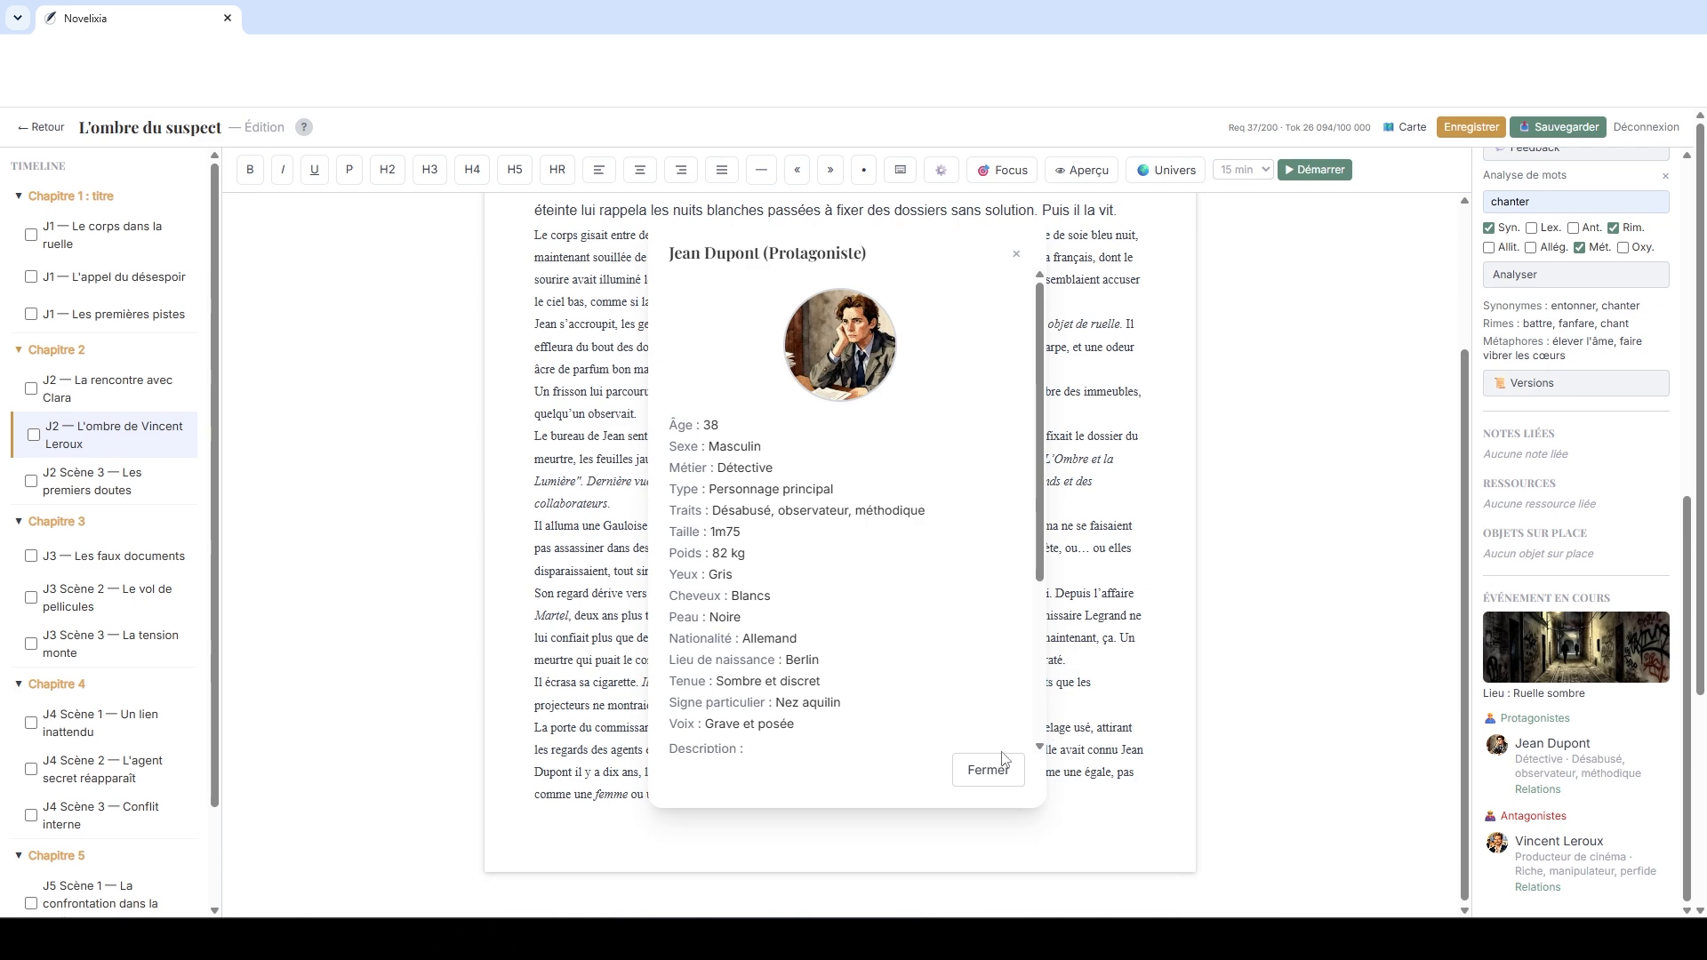
scroll(871, 611, down, 1)
scroll(872, 612, down, 3)
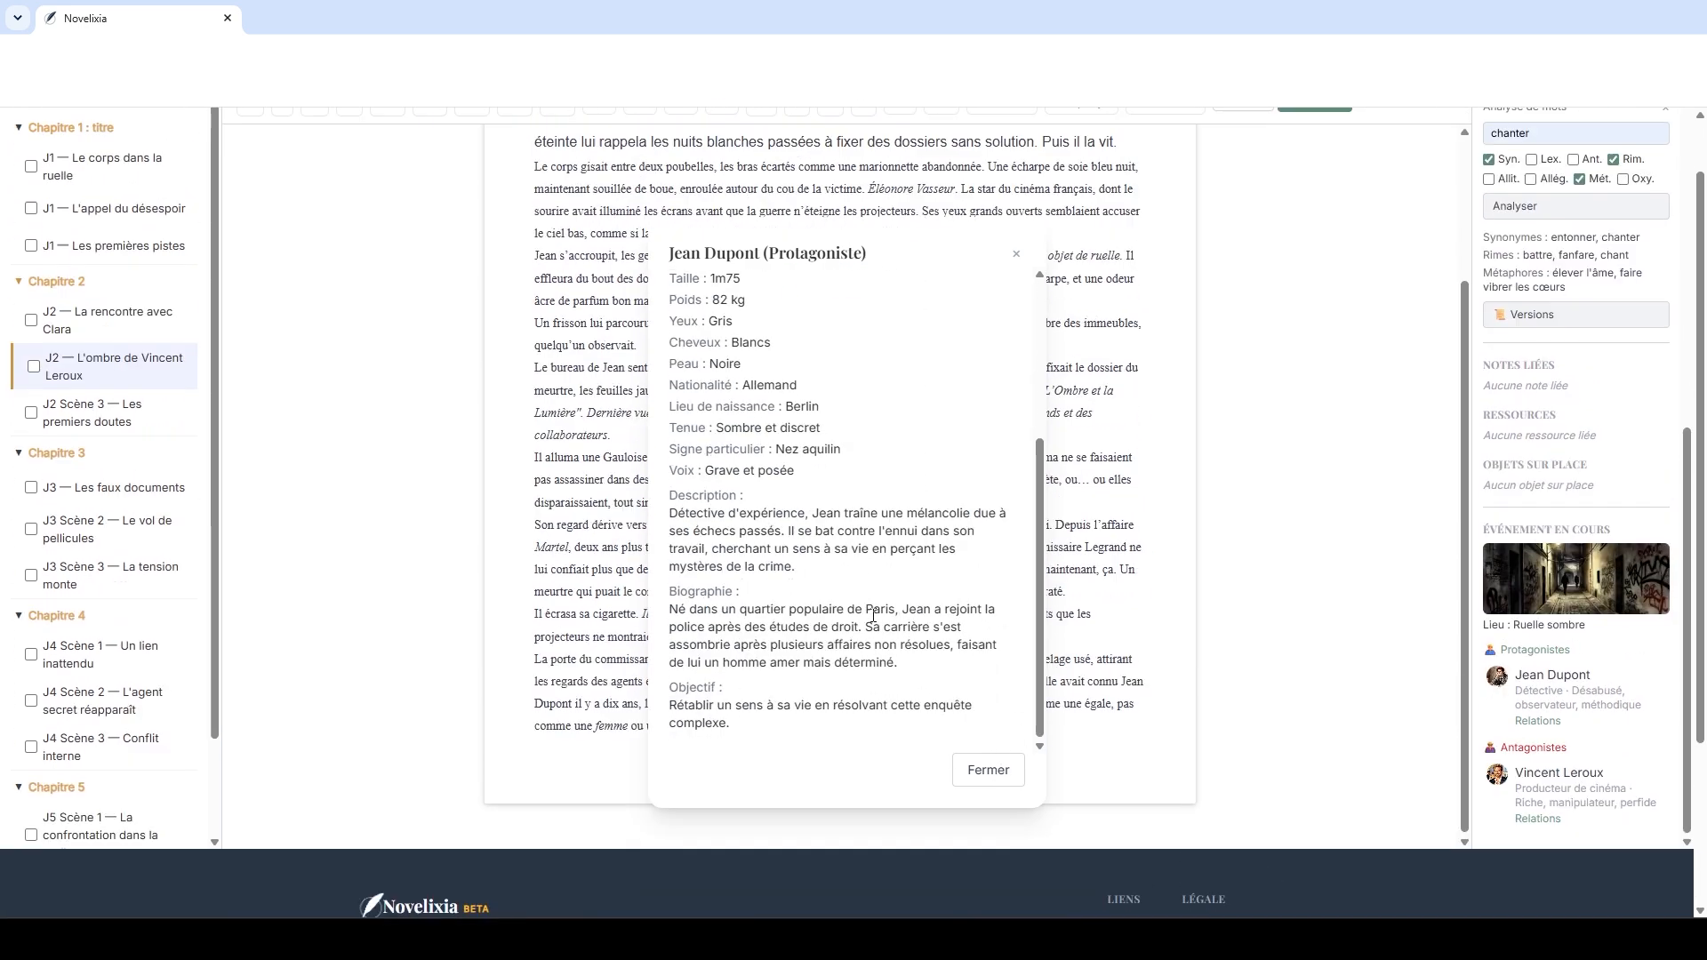
click(990, 770)
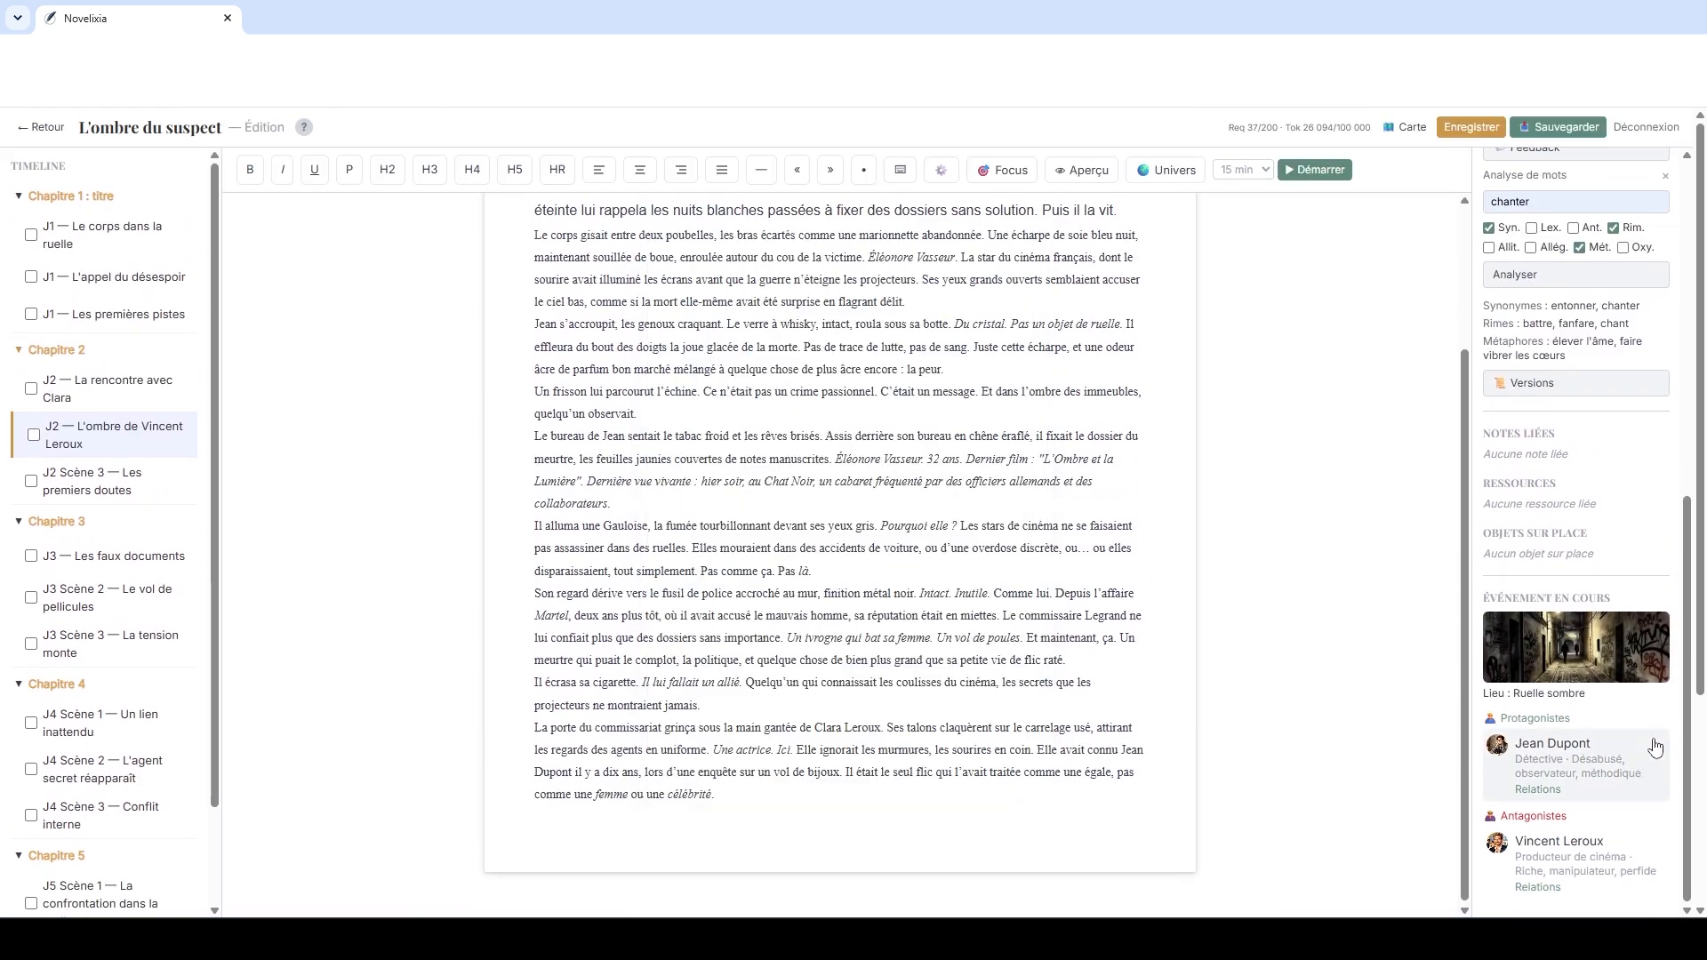
Step: Review the detective's relations, their evolution by chapter and the group relations, then close them and return to the scene's statistics and AI aids
click(1536, 791)
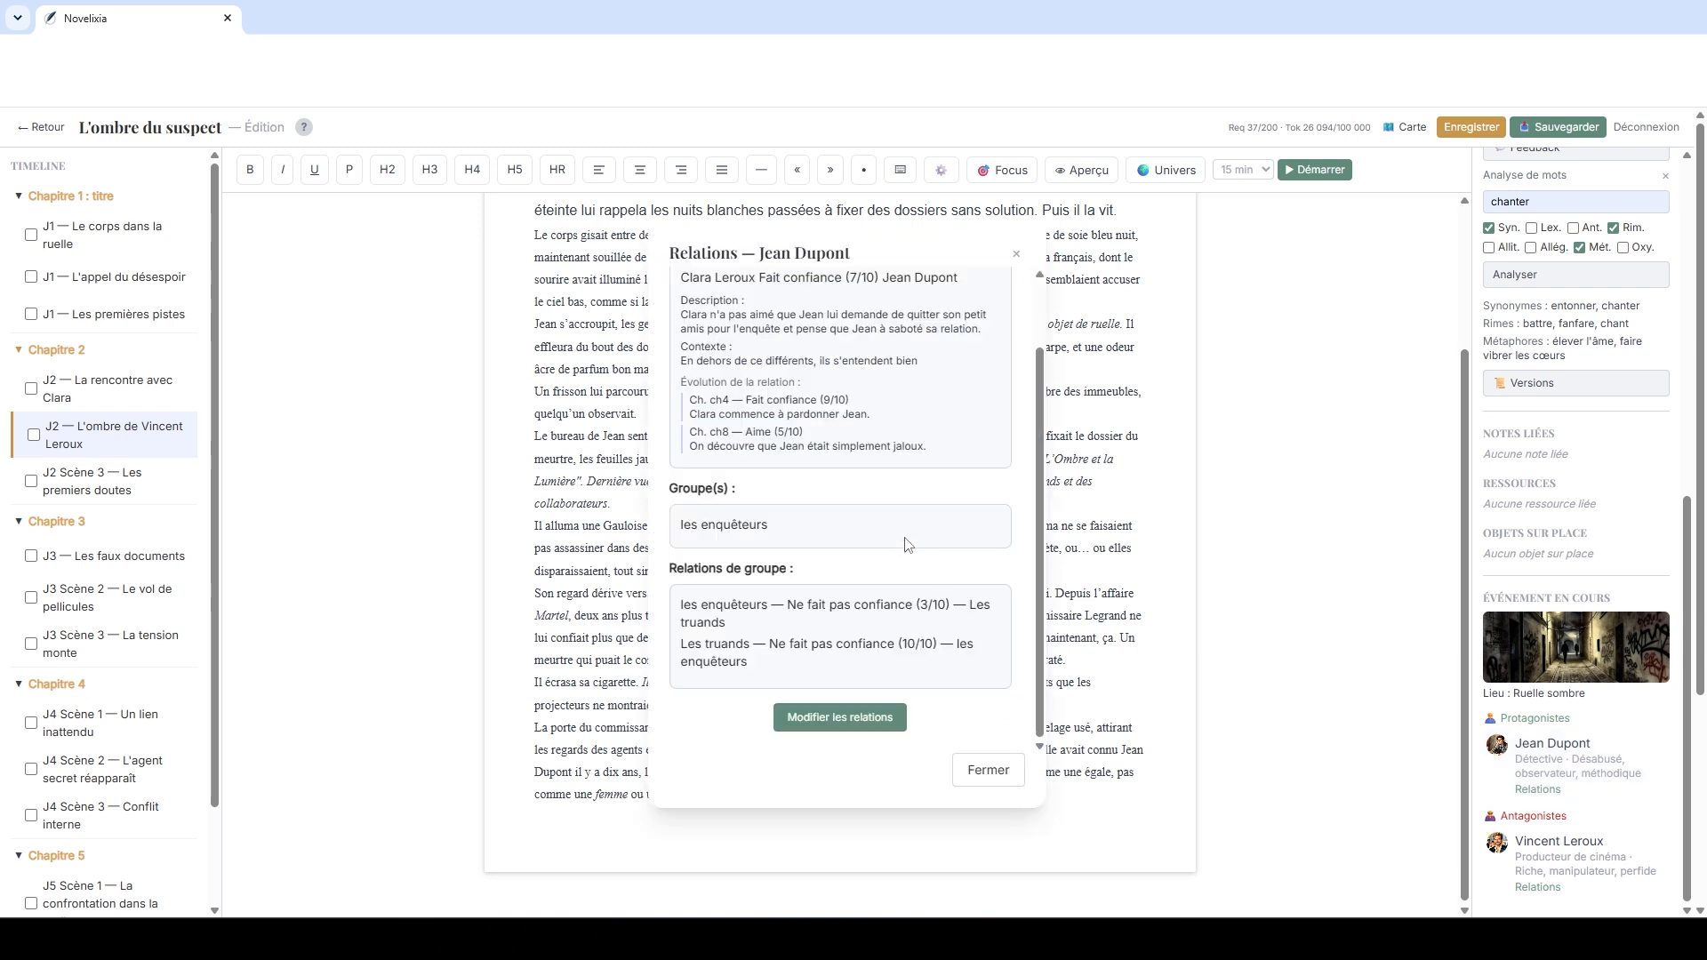
scroll(904, 557, up, 2)
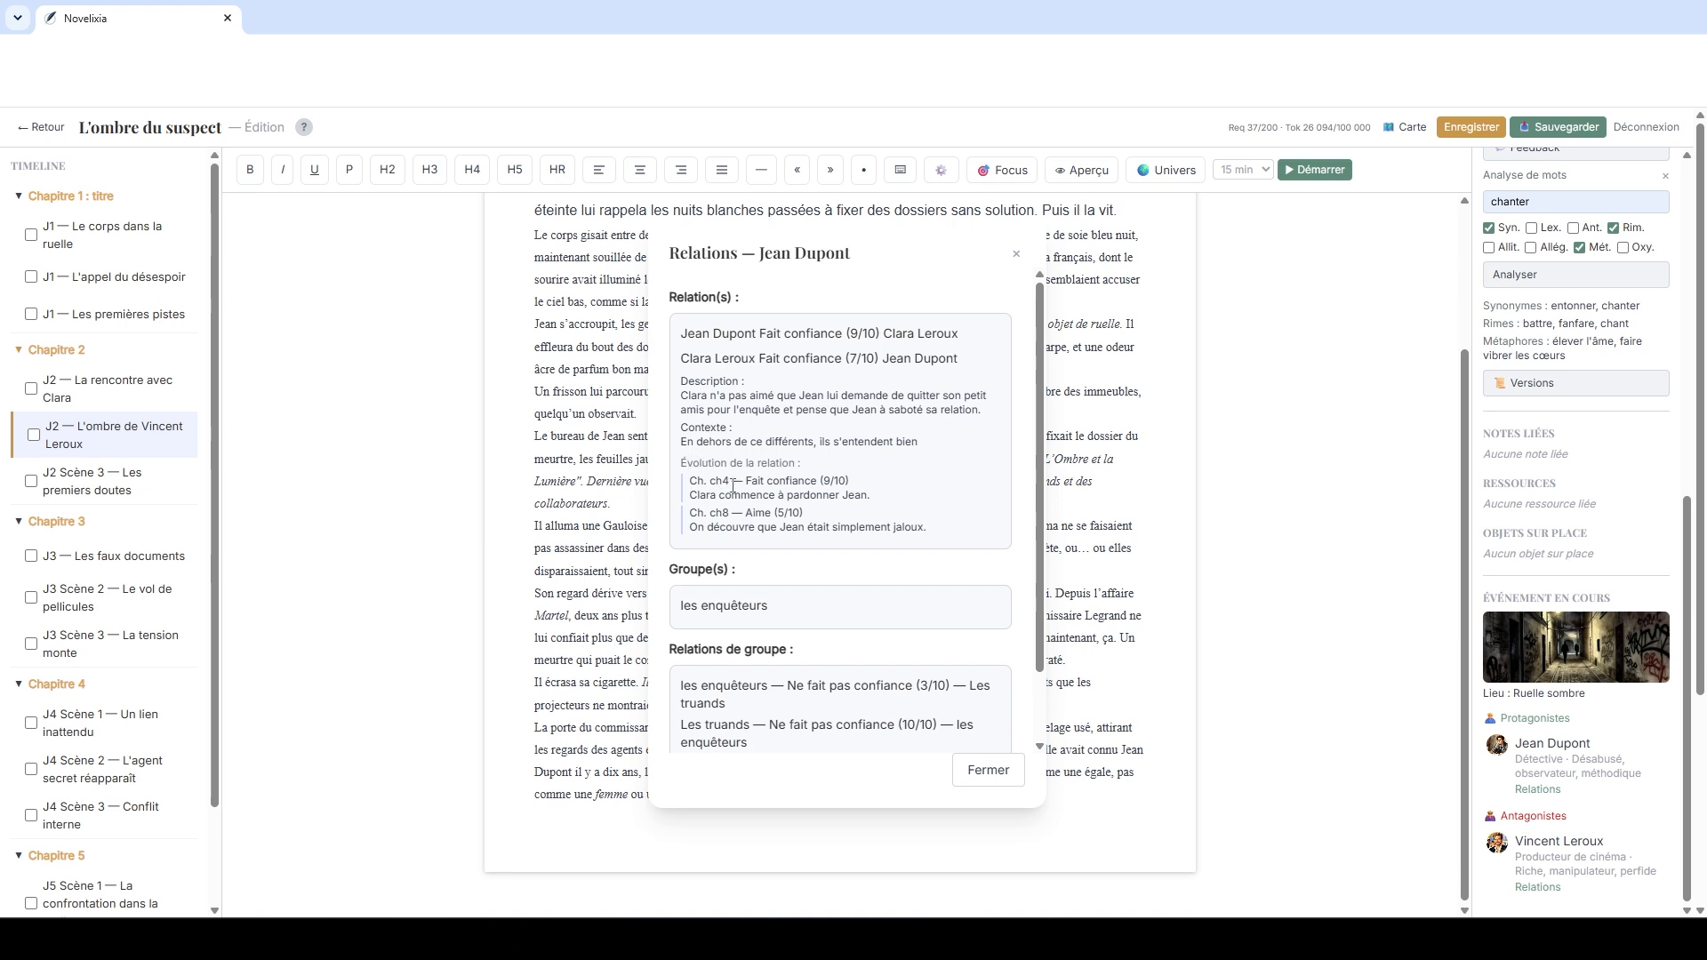
drag(745, 485, 836, 496)
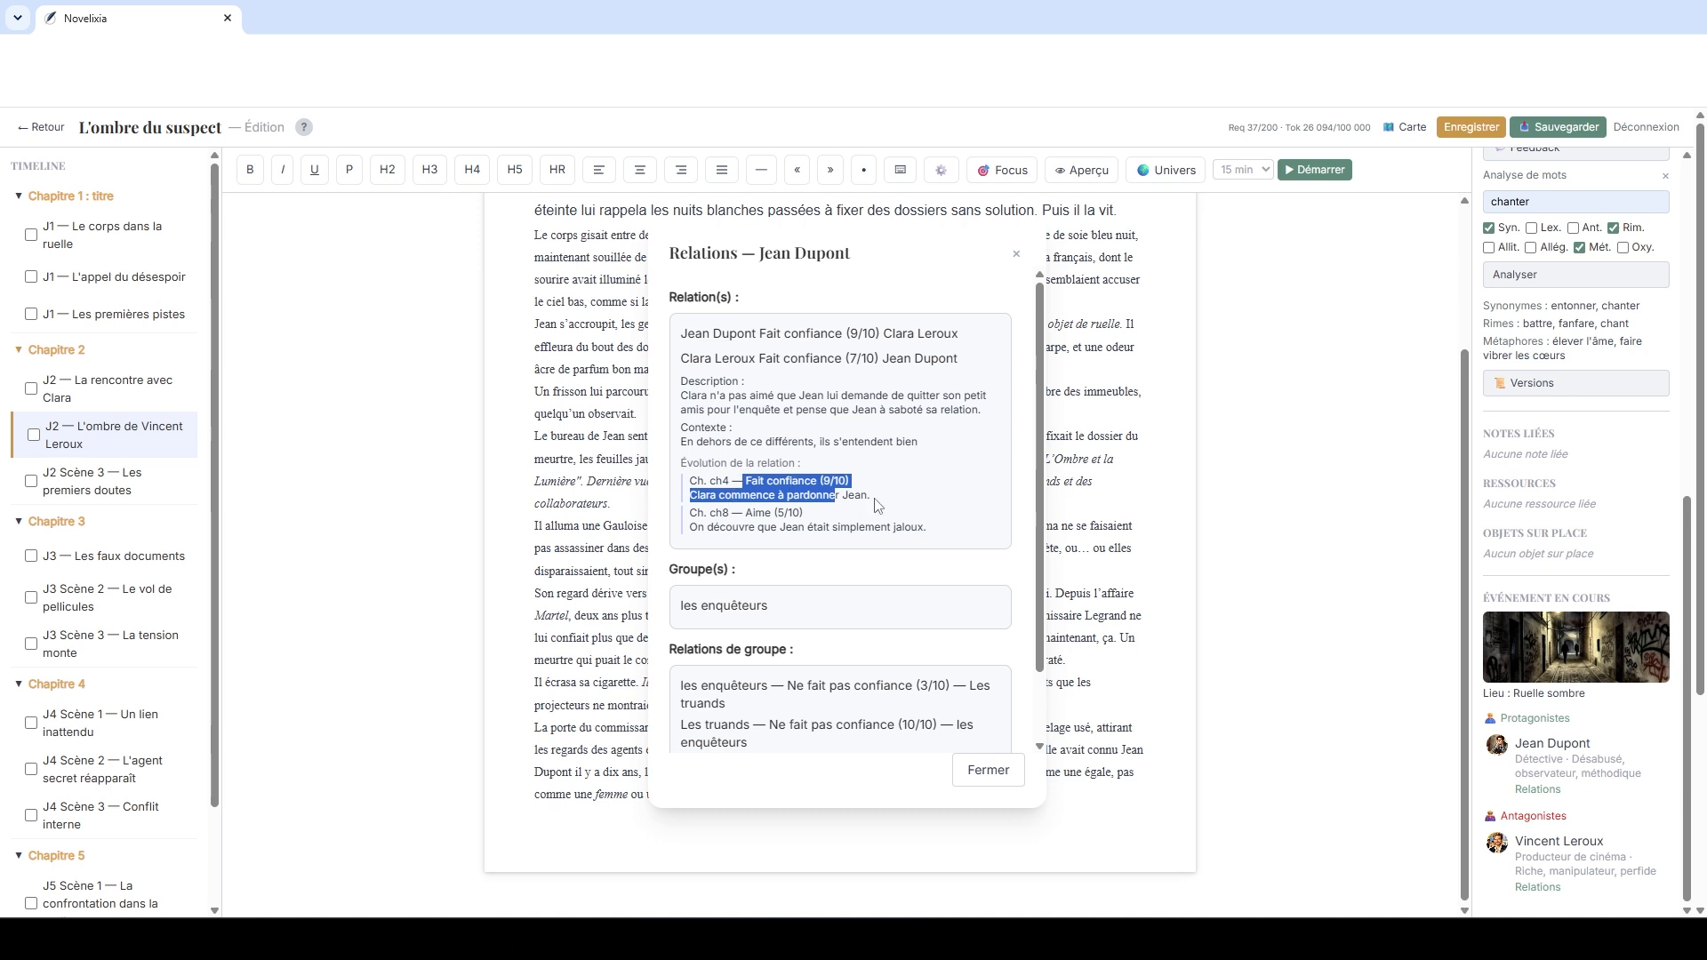
click(760, 515)
scroll(922, 572, down, 1)
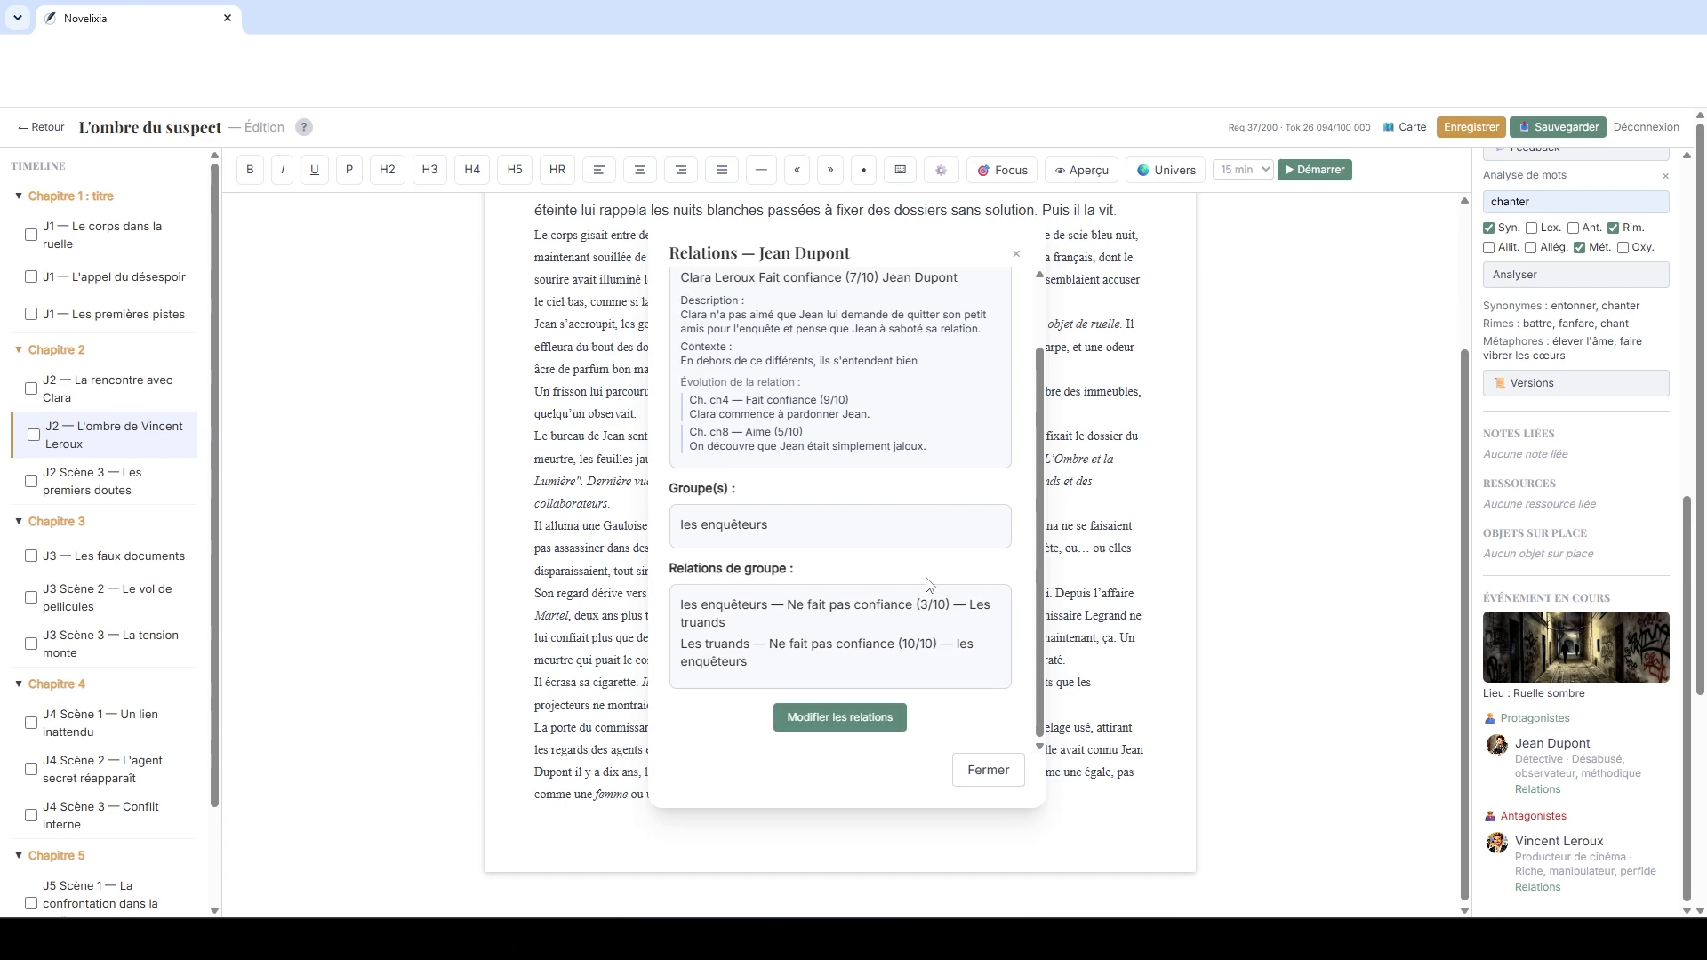
scroll(926, 584, up, 1)
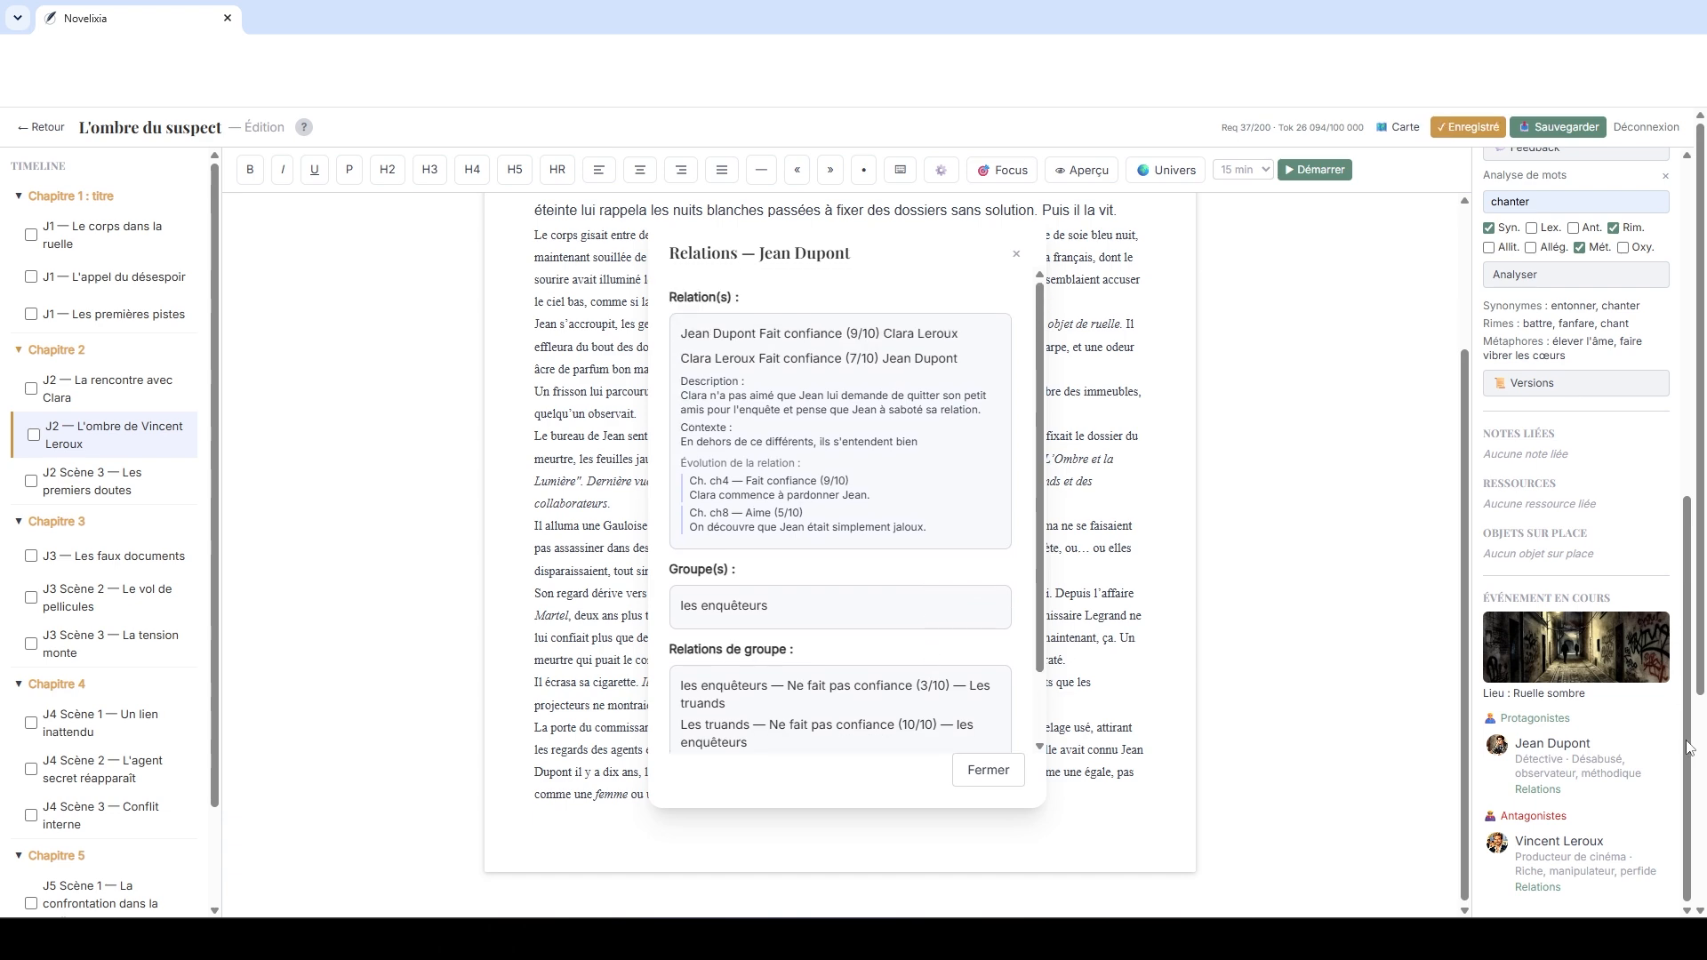
click(989, 771)
scroll(1316, 739, up, 2)
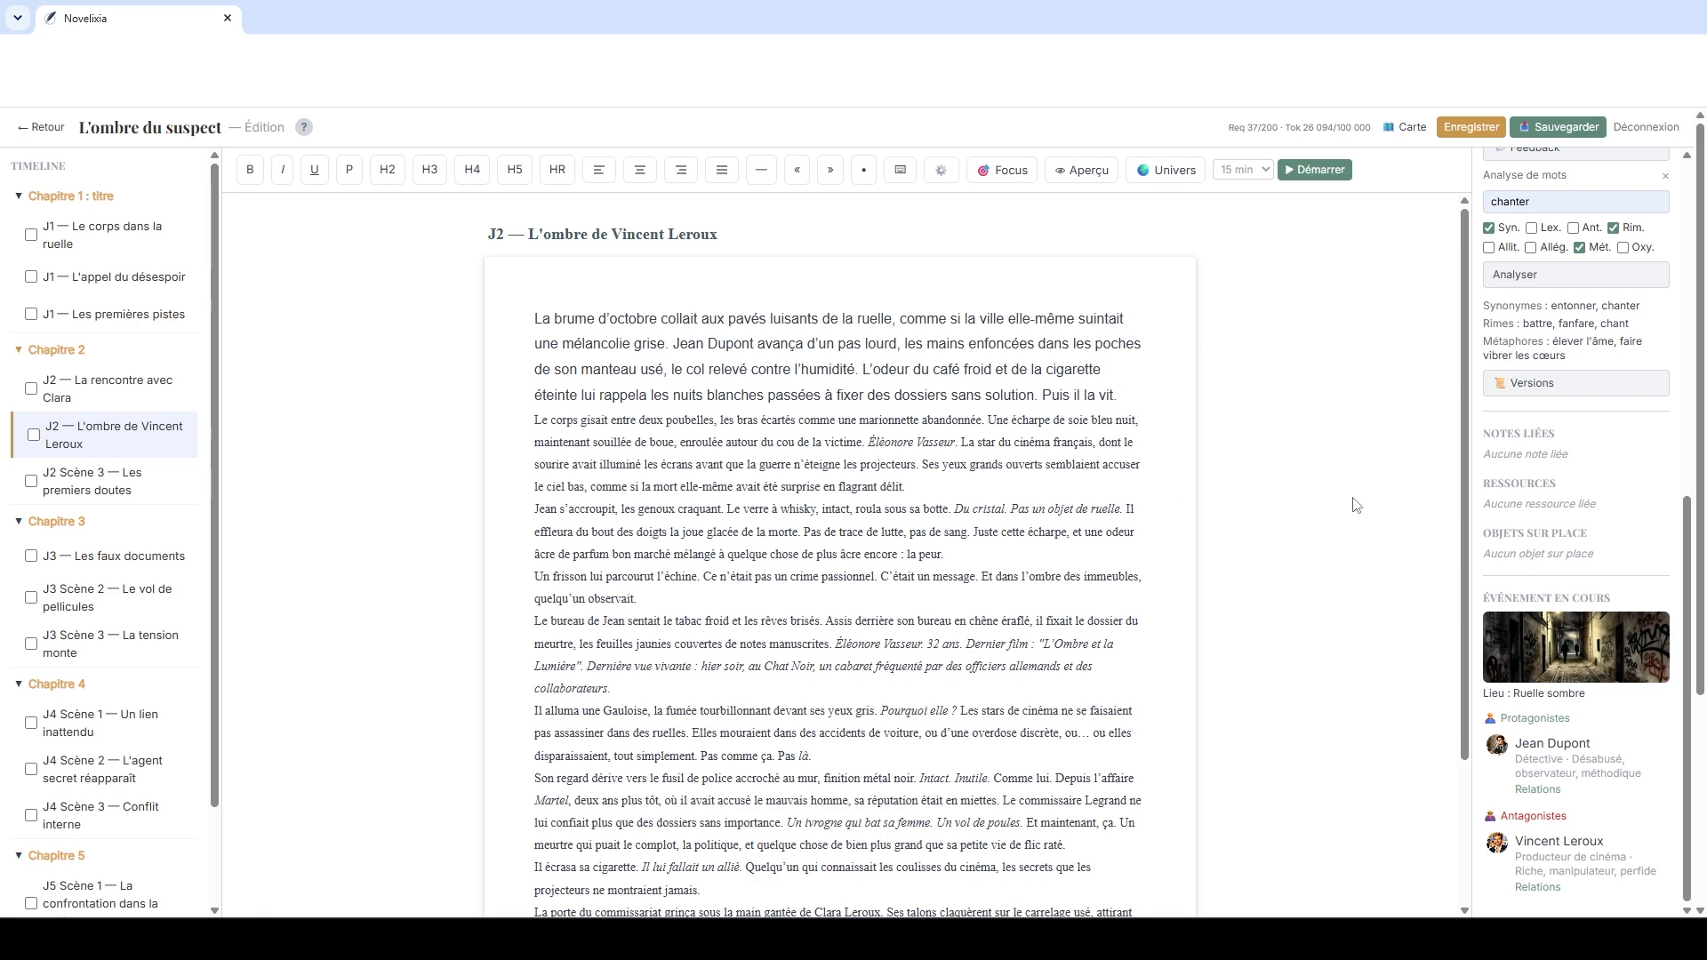
scroll(1591, 494, up, 7)
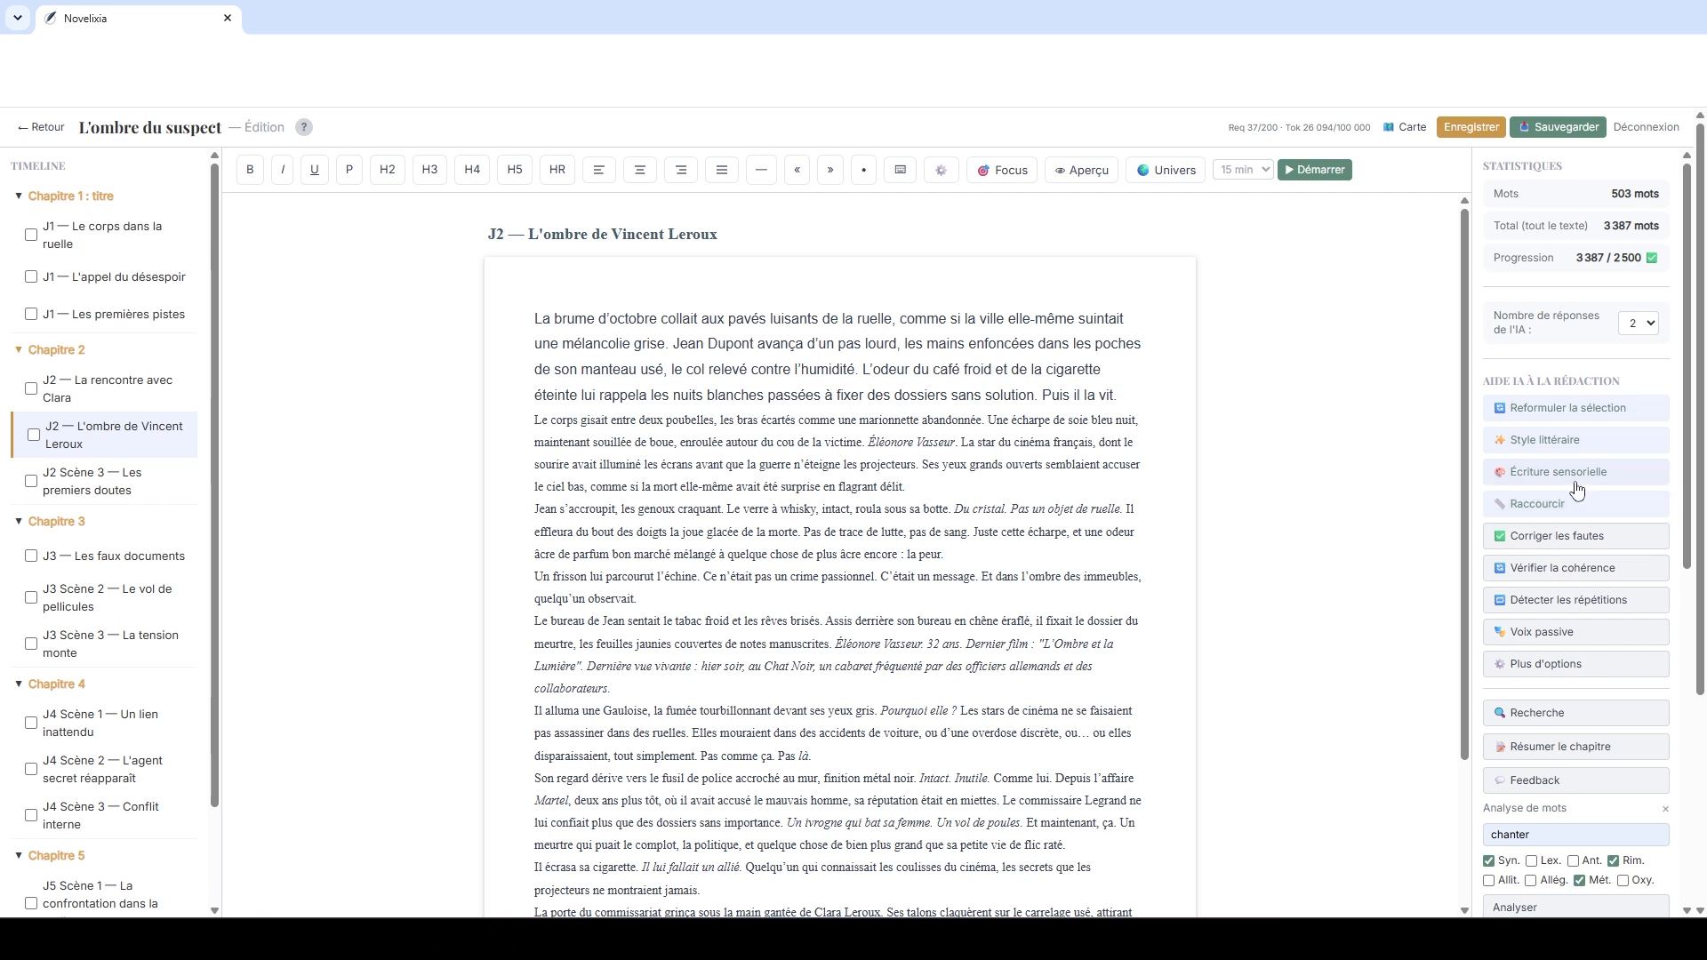